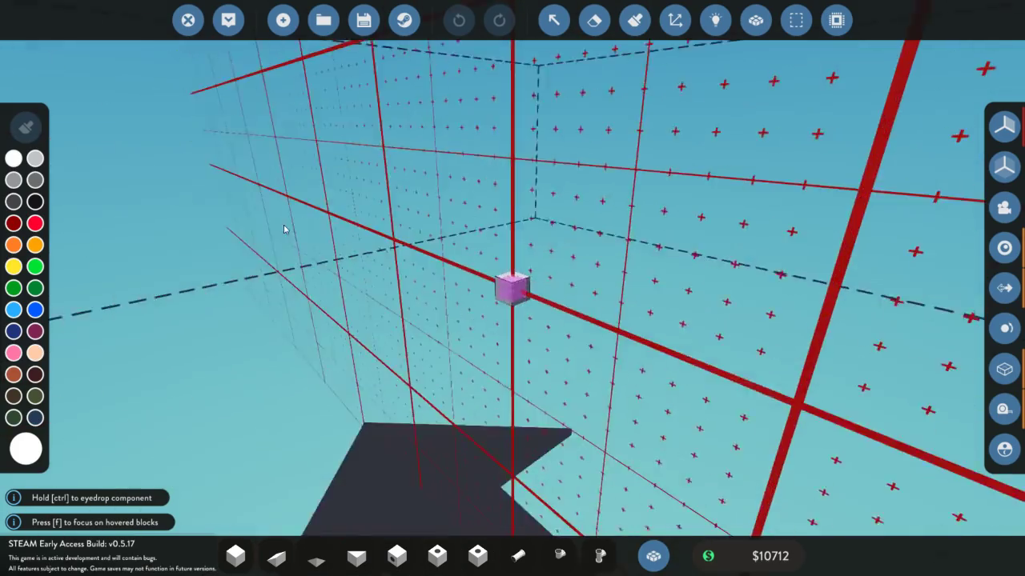
# - Build a mirrored one-block-thick floor, extending it about 37 blocks (9.25 m) one way and about 25 blocks (6.25 m) the other way
pyautogui.moveTo(506, 303); pyautogui.dragTo(182, 223)
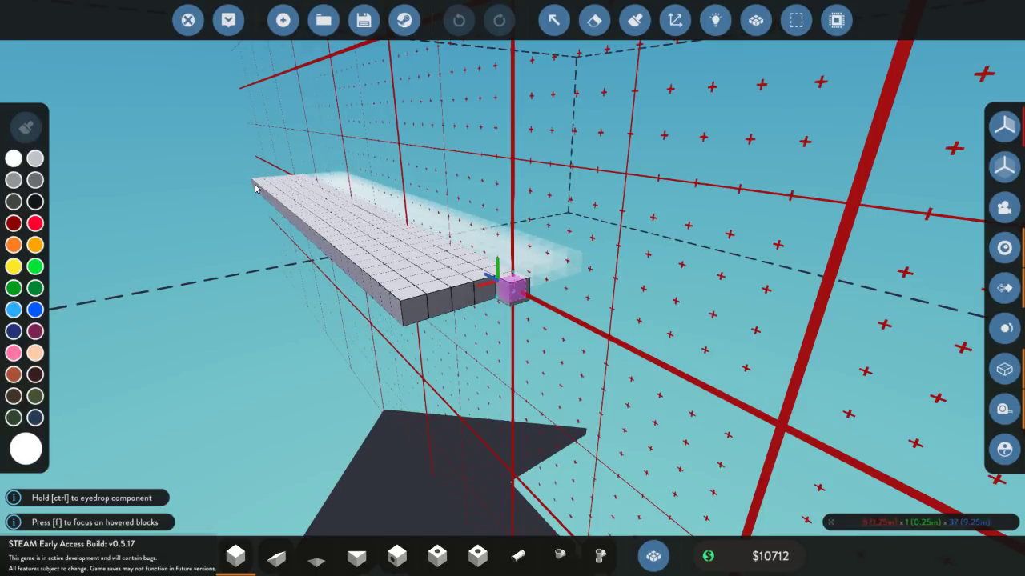
pyautogui.moveTo(255, 189); pyautogui.dragTo(256, 190)
pyautogui.moveTo(256, 189); pyautogui.dragTo(643, 256)
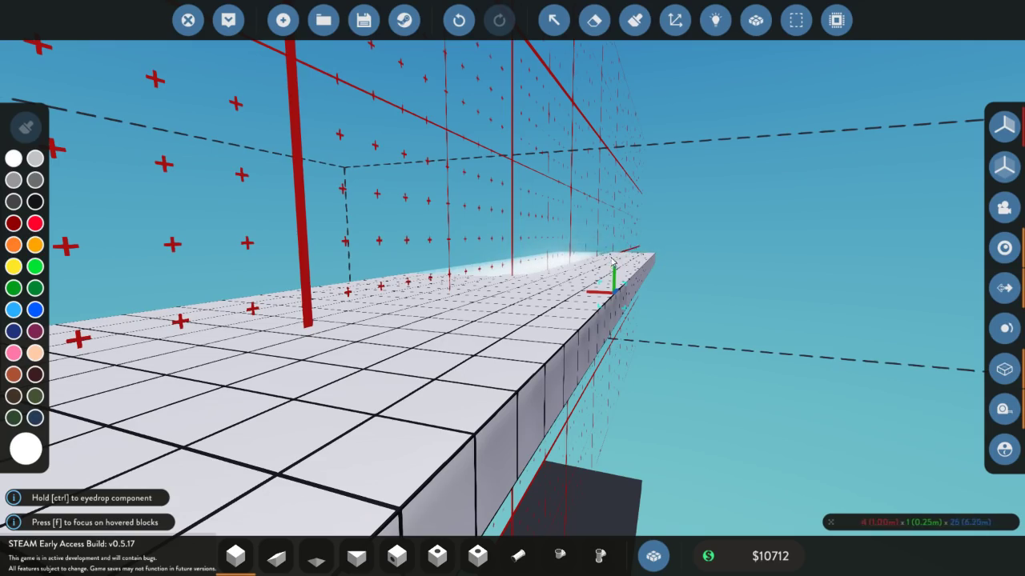
pyautogui.moveTo(606, 258); pyautogui.dragTo(608, 260)
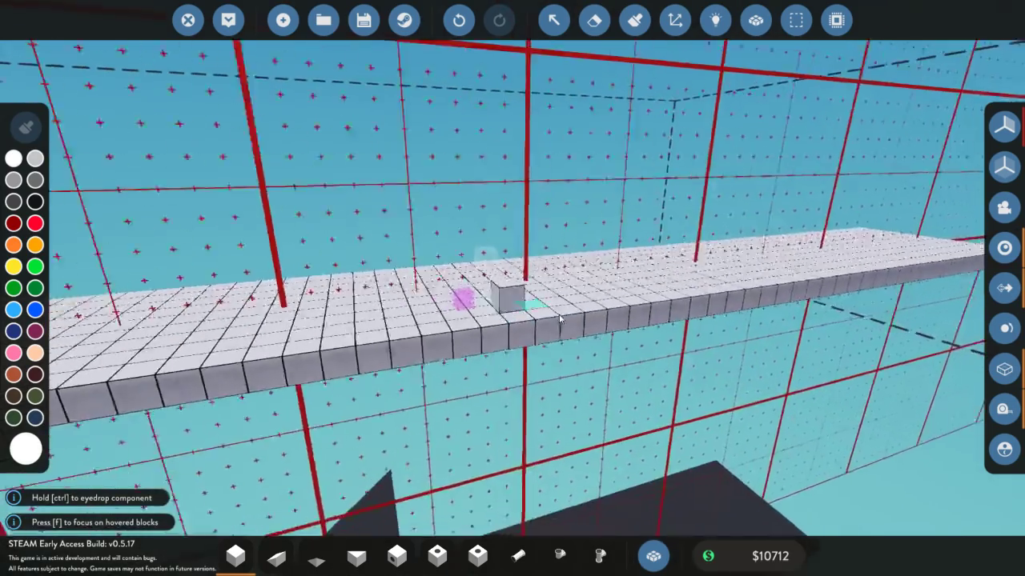
pyautogui.moveTo(508, 333); pyautogui.dragTo(536, 356)
pyautogui.scroll(-5, 632, 342)
pyautogui.scroll(4, 537, 357)
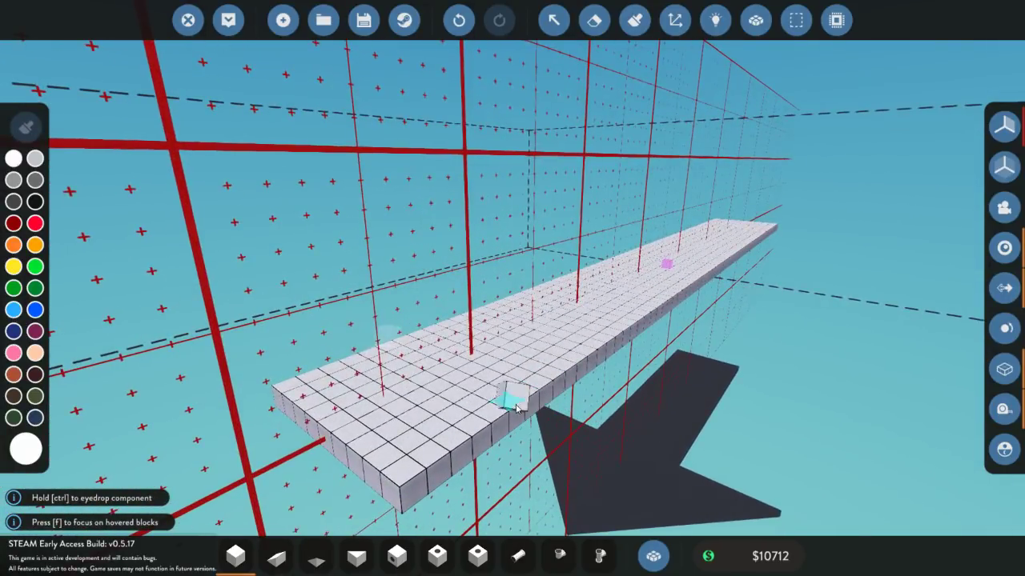
# - Turn off symmetry and erase a rectangular notch of blocks from one front corner of the floor
pyautogui.click(1004, 126)
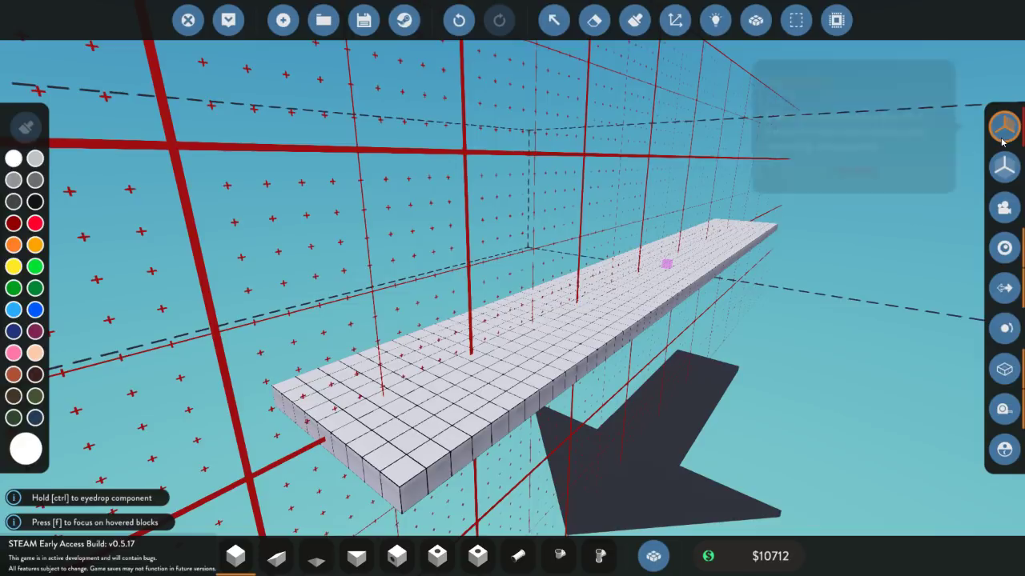
pyautogui.click(792, 126)
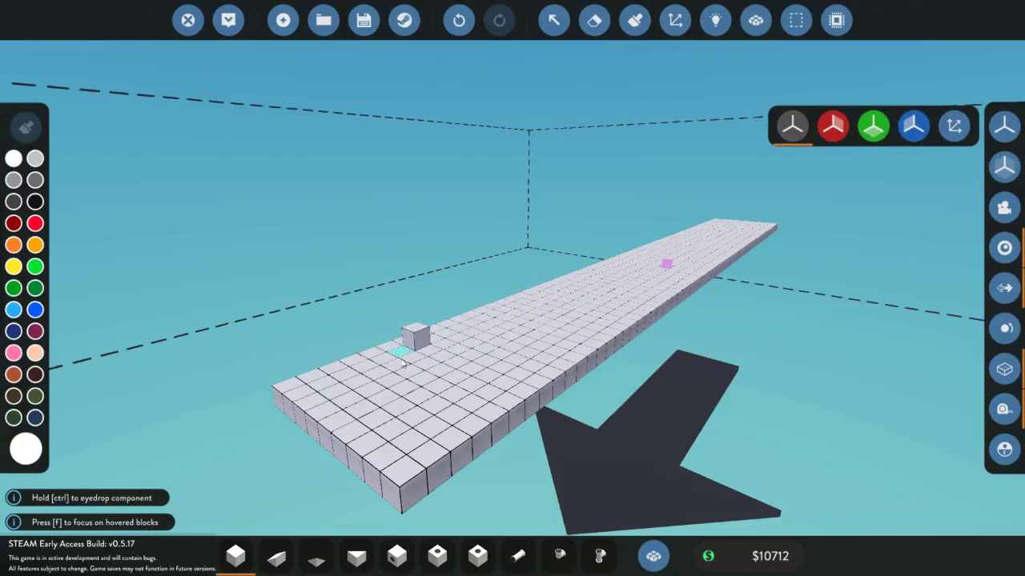
pyautogui.press('2')
pyautogui.moveTo(441, 390)
pyautogui.mouseDown()
pyautogui.moveTo(401, 486)
pyautogui.moveTo(453, 420)
pyautogui.moveTo(453, 403)
pyautogui.mouseUp()
pyautogui.hotkey('ctrl', 'z')
pyautogui.press('1')
pyautogui.press('2')
pyautogui.press('1')
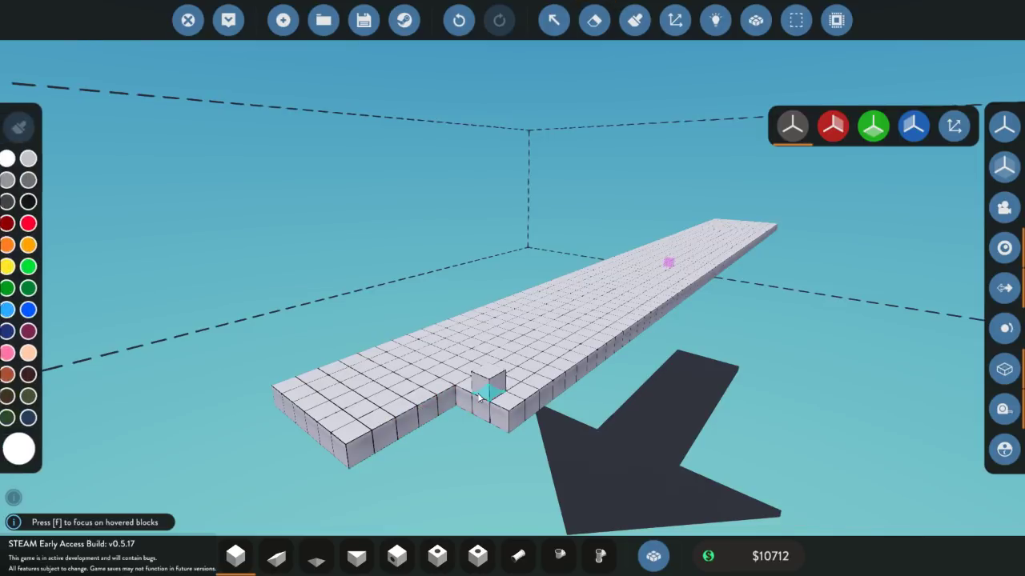
# - Choose the Pilot Seat from the component inventory and place it in the notch at the floor's front corner
pyautogui.press('Tab')
pyautogui.click(224, 156)
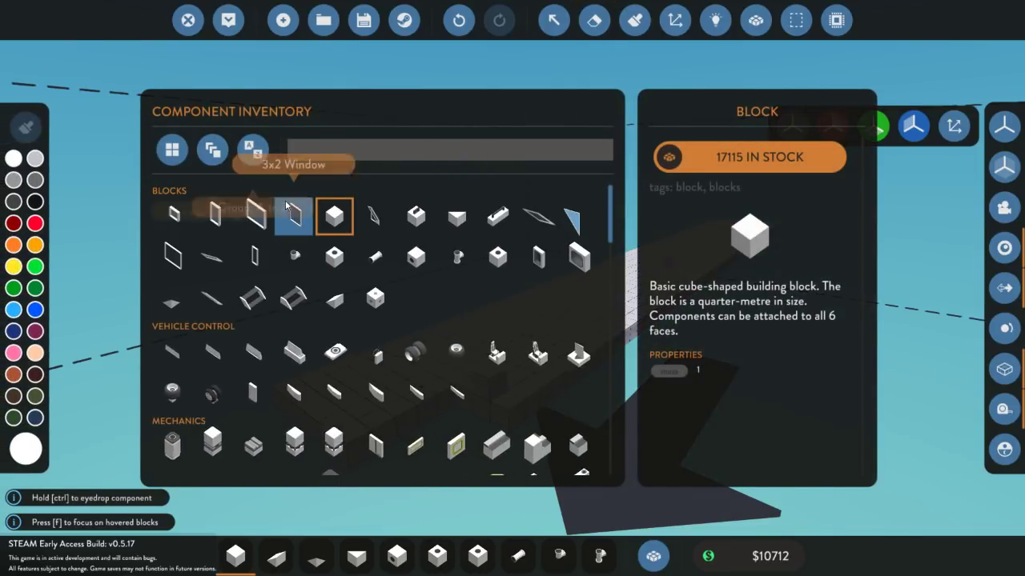
pyautogui.scroll(-1, 304, 326)
pyautogui.scroll(-4, 304, 327)
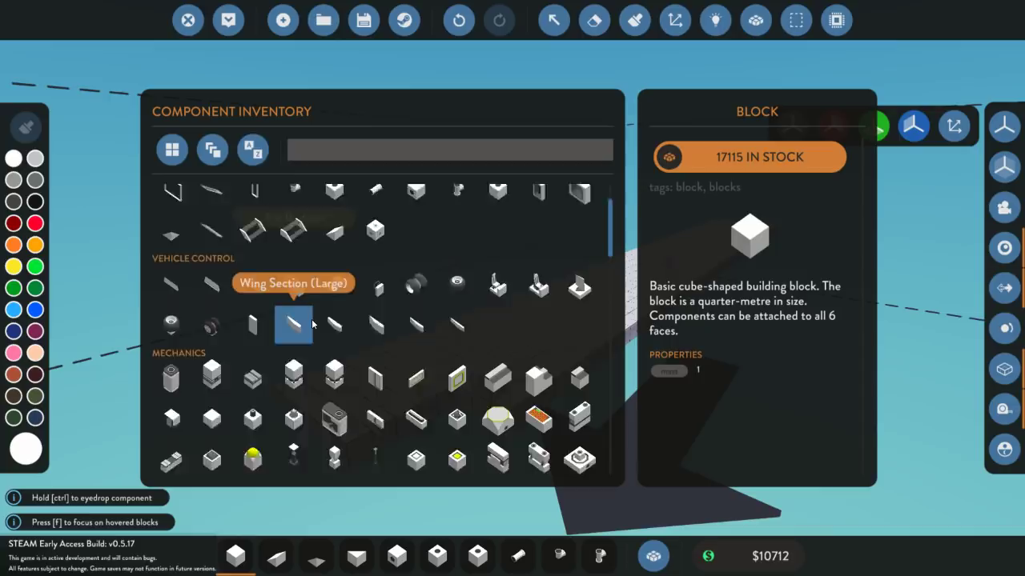
pyautogui.scroll(2, 400, 264)
pyautogui.click(504, 252)
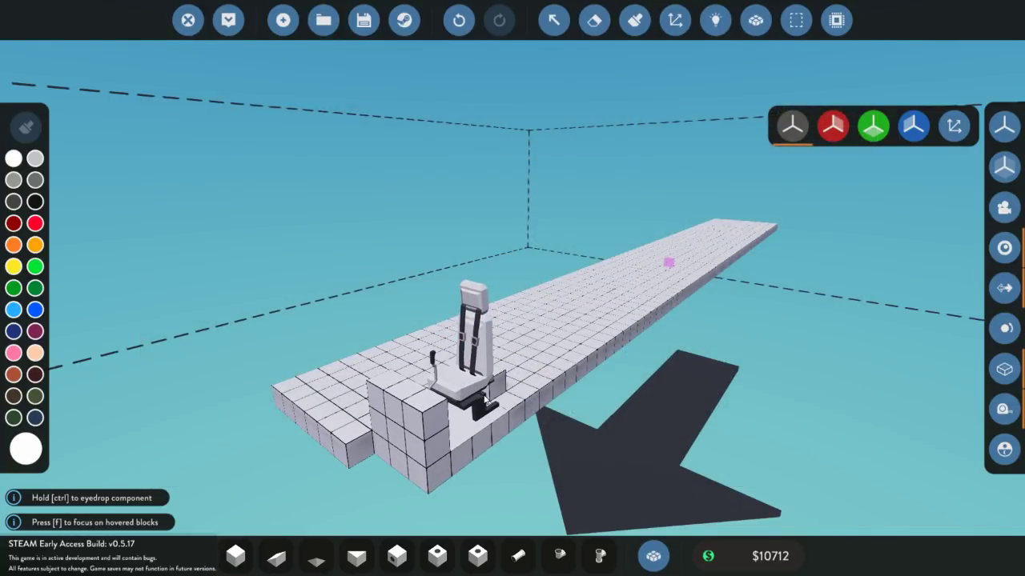
pyautogui.click(484, 400)
# - Erase the protruding floor blocks along the front edge beside the pilot seat
pyautogui.press('2')
pyautogui.moveTo(424, 416)
pyautogui.mouseDown()
pyautogui.moveTo(373, 397)
pyautogui.moveTo(415, 409)
pyautogui.mouseUp()
pyautogui.press('1')
pyautogui.press('2')
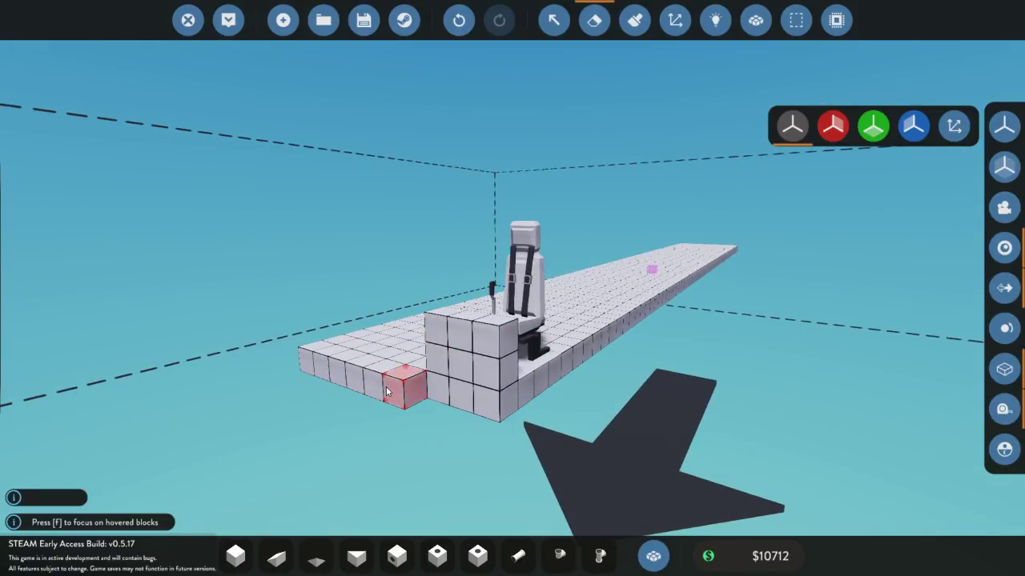
# - Search the component inventory for "sea" and place a Passenger Seat beside the pilot seat, clearing the leftover front corner block
pyautogui.press('q')
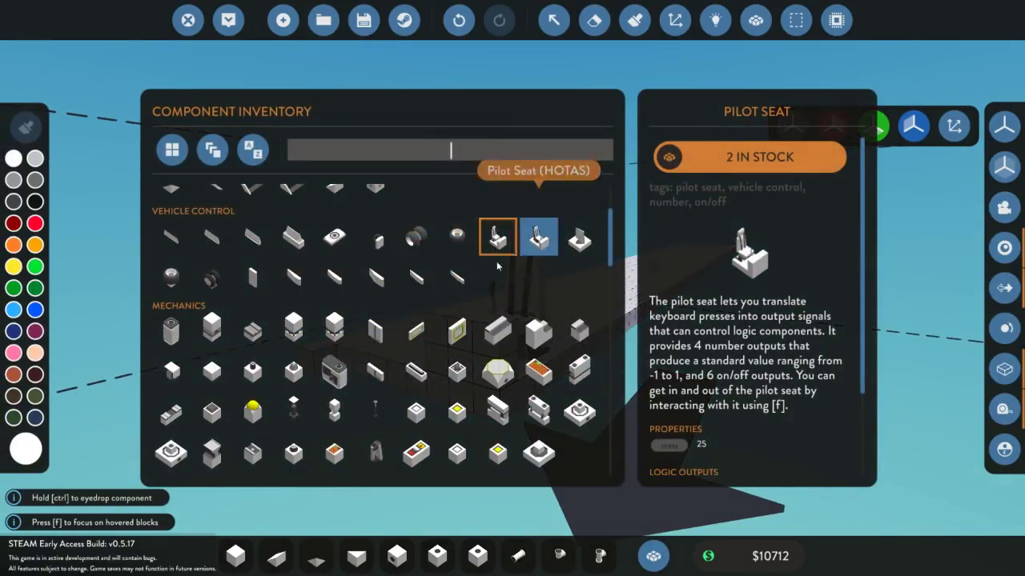
pyautogui.write('sea')
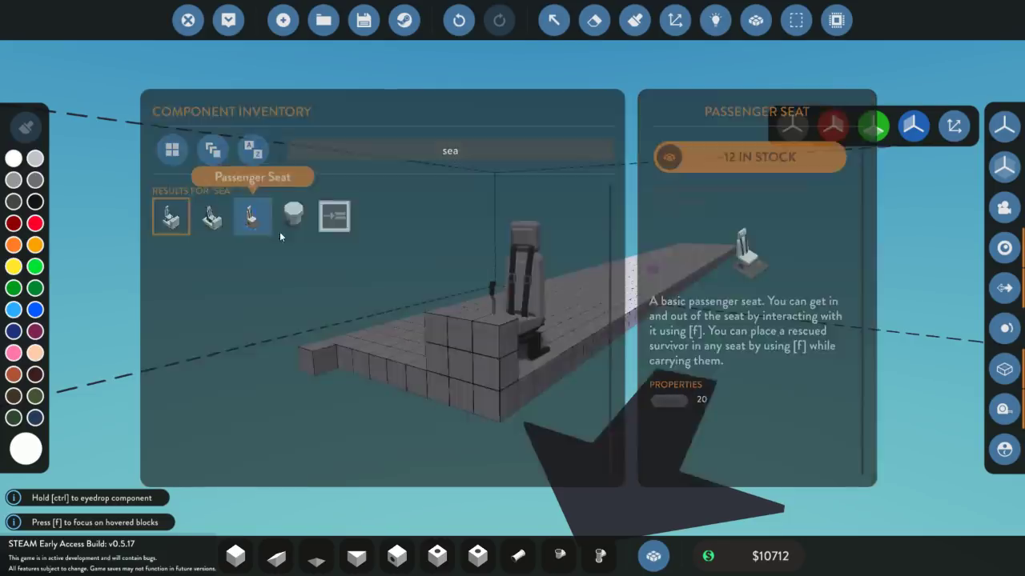
pyautogui.click(269, 229)
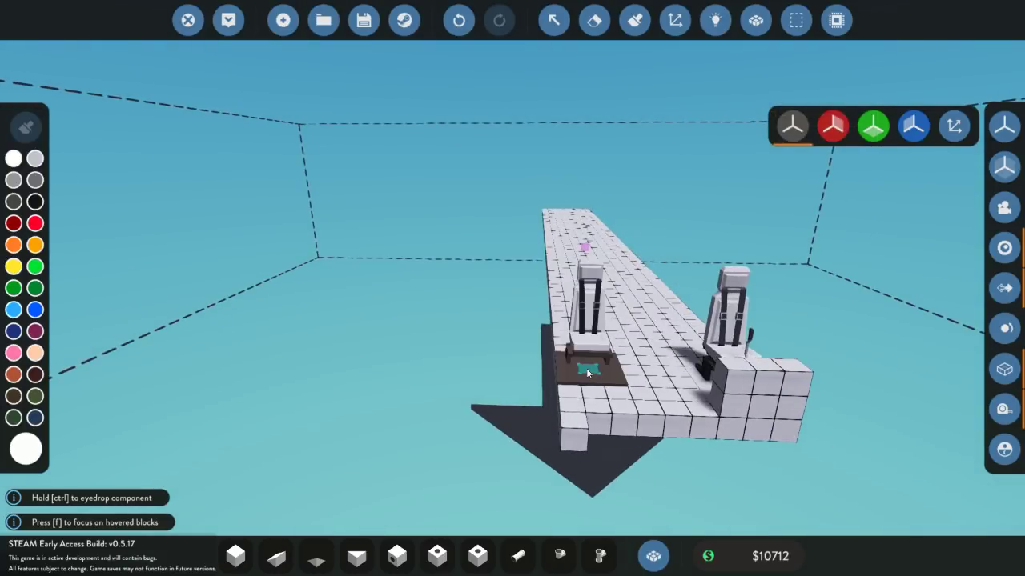
pyautogui.press('x')
pyautogui.moveTo(586, 368); pyautogui.dragTo(552, 385)
pyautogui.moveTo(497, 434)
pyautogui.mouseDown()
pyautogui.moveTo(457, 436)
pyautogui.moveTo(345, 480)
pyautogui.moveTo(456, 440)
pyautogui.moveTo(435, 440)
pyautogui.moveTo(484, 390)
pyautogui.mouseUp()
pyautogui.press('x')
pyautogui.press('x')
pyautogui.click(393, 428)
pyautogui.press('x')
pyautogui.click(379, 425)
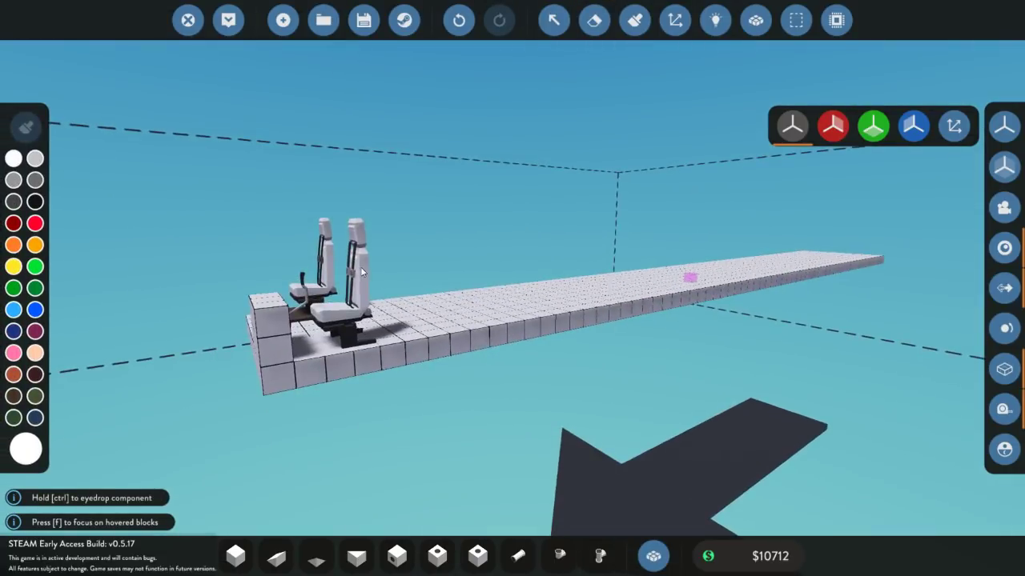
# - Turn on the red-plane symmetry, raise a mirrored pair of block pillars behind the seats and span a flat roof towards the rear
pyautogui.moveTo(362, 272); pyautogui.dragTo(468, 415)
pyautogui.press('1')
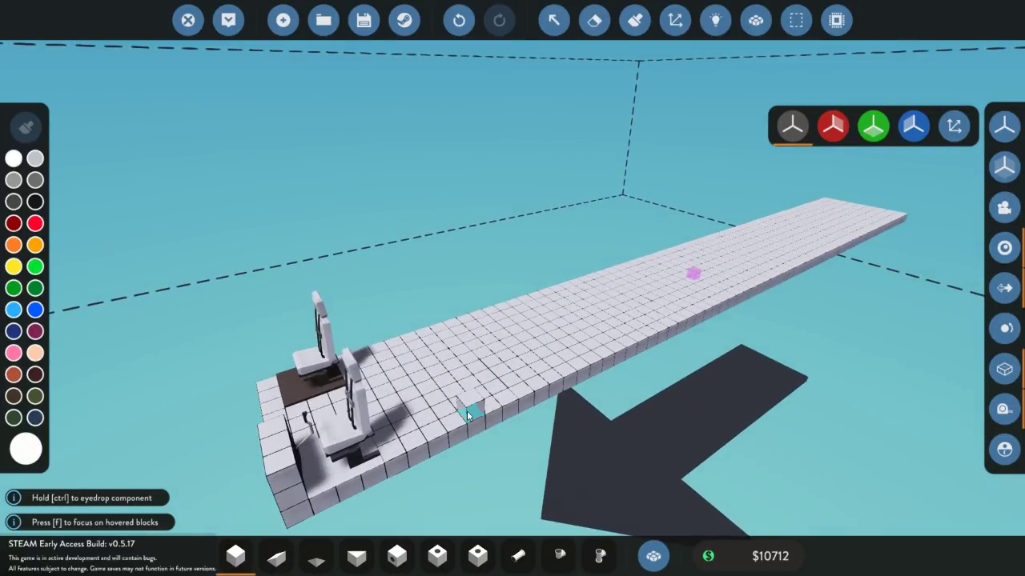
pyautogui.click(466, 411)
pyautogui.click(833, 141)
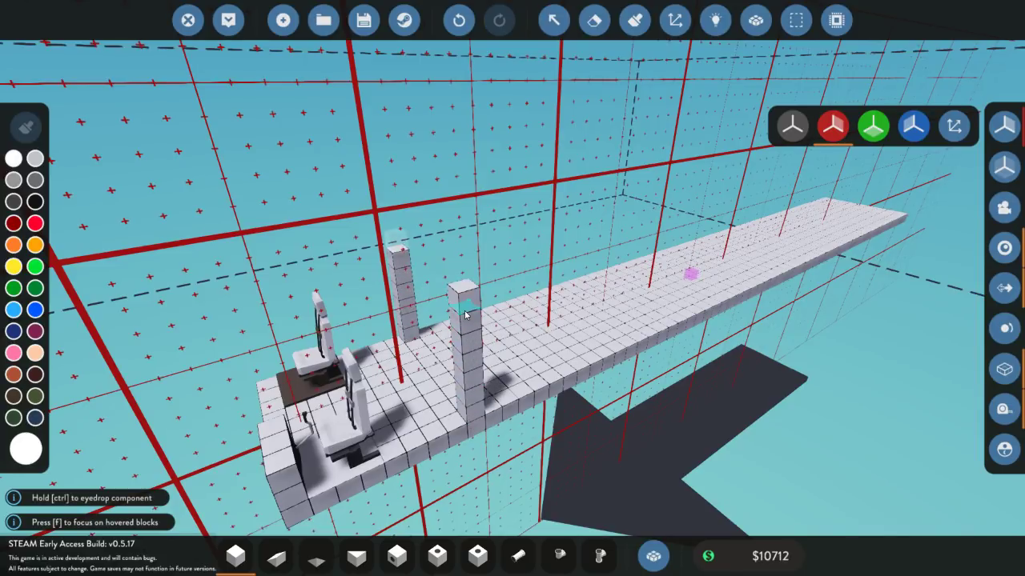
pyautogui.moveTo(462, 295); pyautogui.dragTo(793, 151)
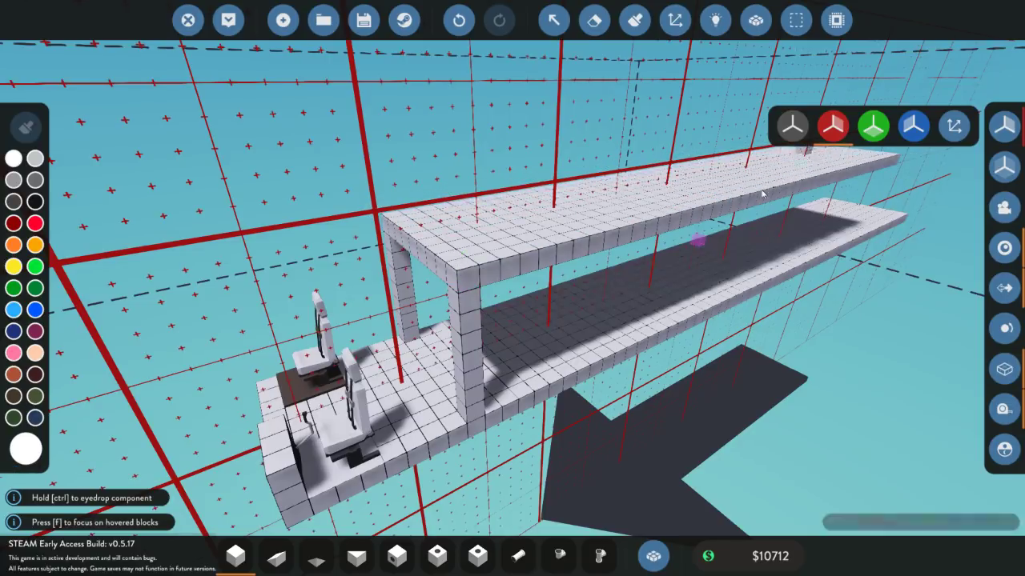
# - Erase the support pillars under the roof and extend the roof about 8 blocks (2 m) forward over the seats
pyautogui.moveTo(667, 295); pyautogui.dragTo(704, 250)
pyautogui.press('x')
pyautogui.moveTo(624, 195)
pyautogui.mouseDown()
pyautogui.moveTo(617, 326)
pyautogui.moveTo(542, 294)
pyautogui.mouseUp()
pyautogui.press('x')
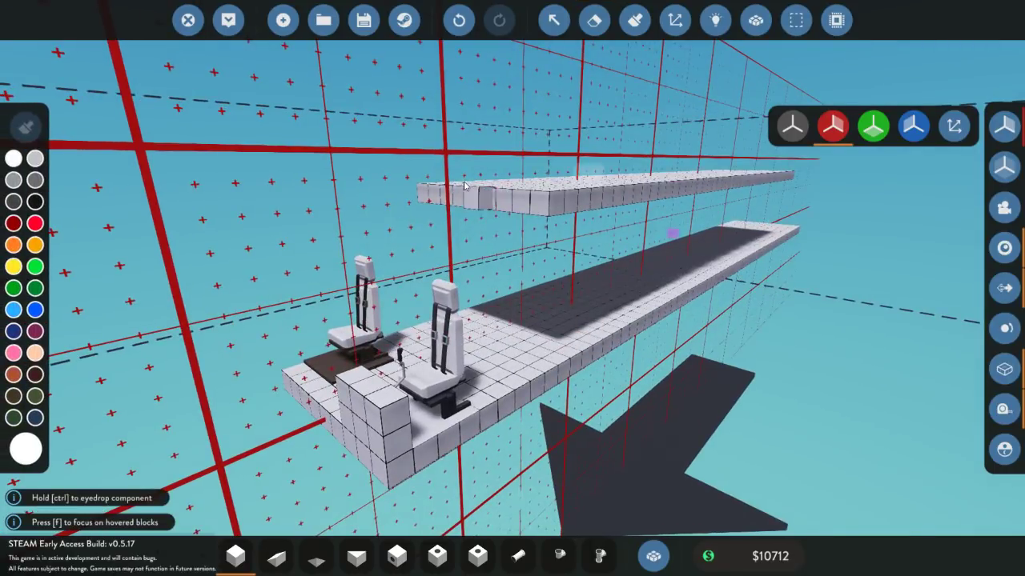
pyautogui.press('f')
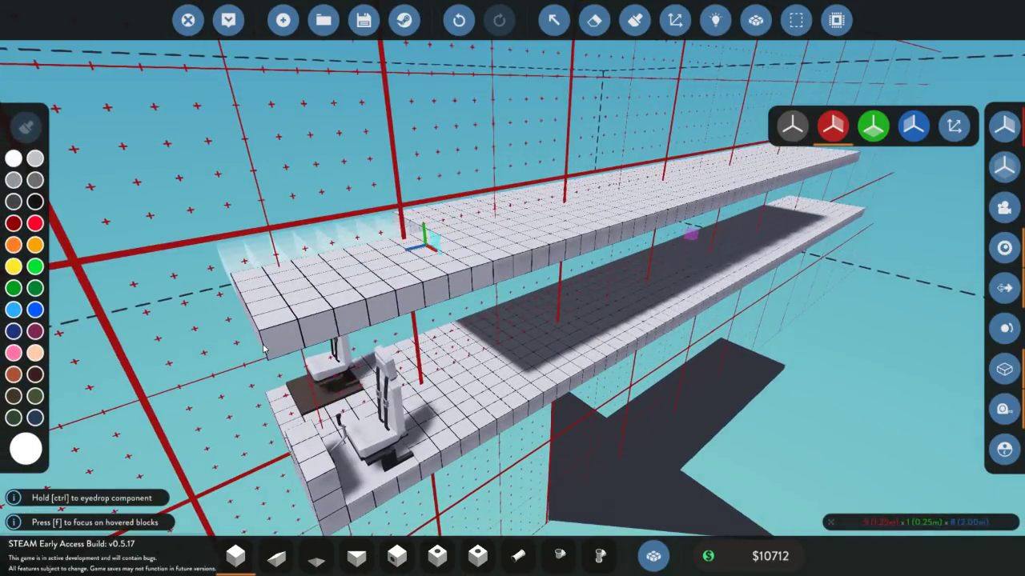
pyautogui.moveTo(280, 355); pyautogui.dragTo(379, 438)
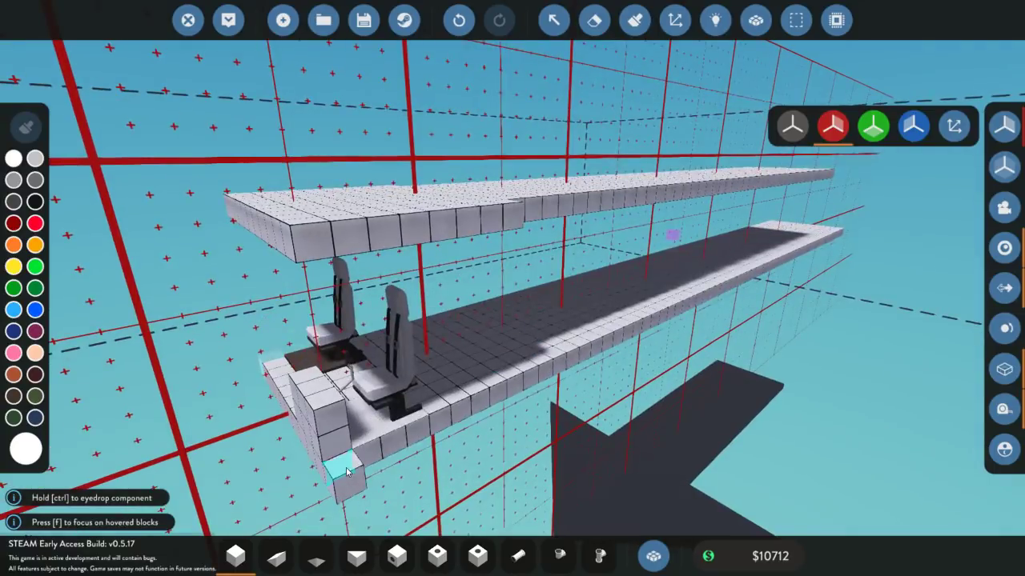
# - Fill both long sides with mirrored block walls between the floor and the roof
pyautogui.moveTo(346, 472); pyautogui.dragTo(855, 178)
pyautogui.moveTo(810, 236); pyautogui.dragTo(564, 474)
pyautogui.scroll(-2, 468, 296)
# - Erase the floor blocks that stick out beyond the walls at the rear opening
pyautogui.moveTo(564, 474)
pyautogui.mouseDown()
pyautogui.moveTo(719, 450)
pyautogui.moveTo(716, 328)
pyautogui.mouseUp()
pyautogui.press('x')
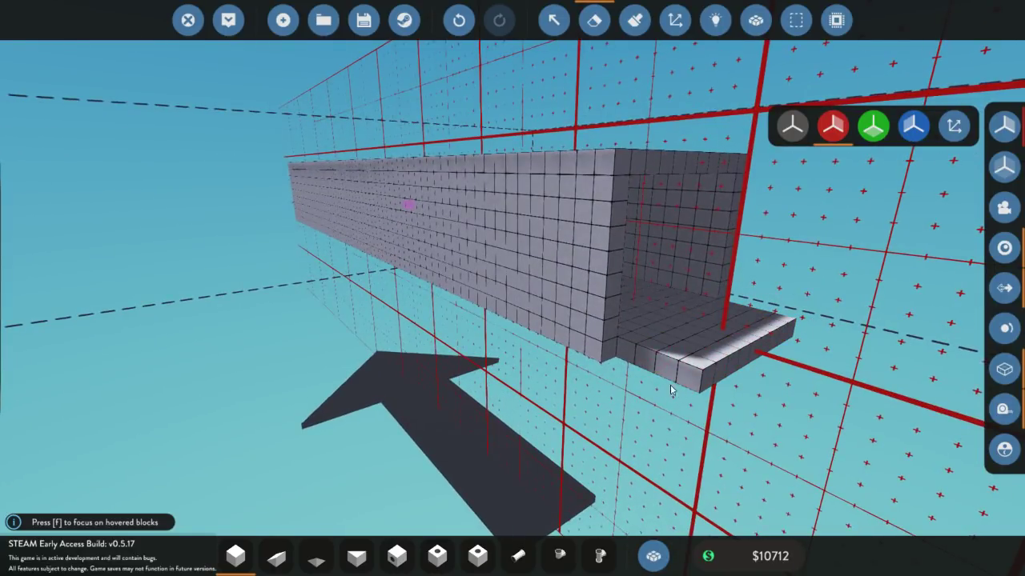
pyautogui.click(746, 340)
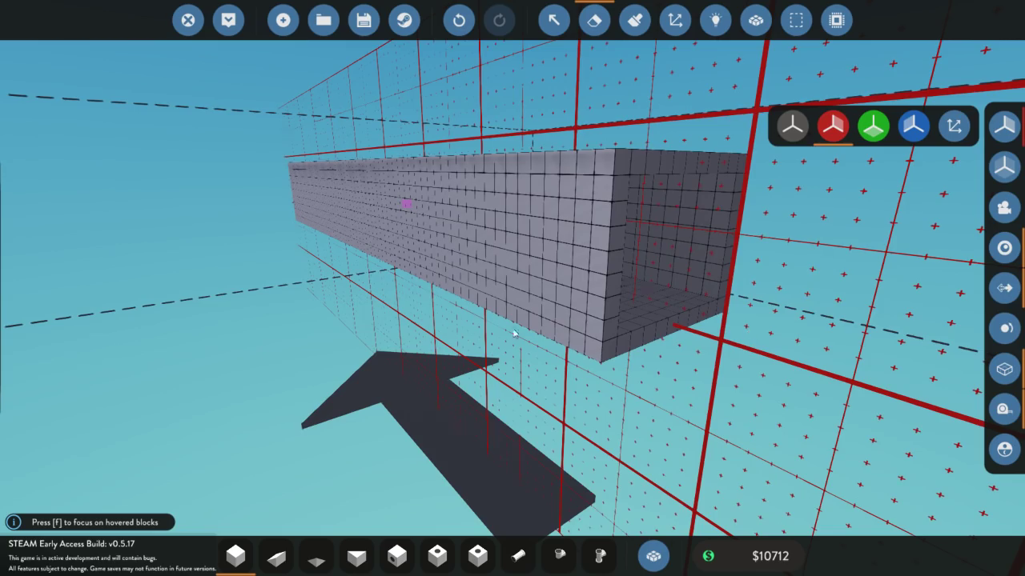
# - Build a mirrored horizontal shelf about 12 blocks (3 m) long, projecting from the side walls near the rear
pyautogui.moveTo(515, 334); pyautogui.dragTo(647, 355)
pyautogui.press('d')
pyautogui.moveTo(508, 341); pyautogui.dragTo(540, 280)
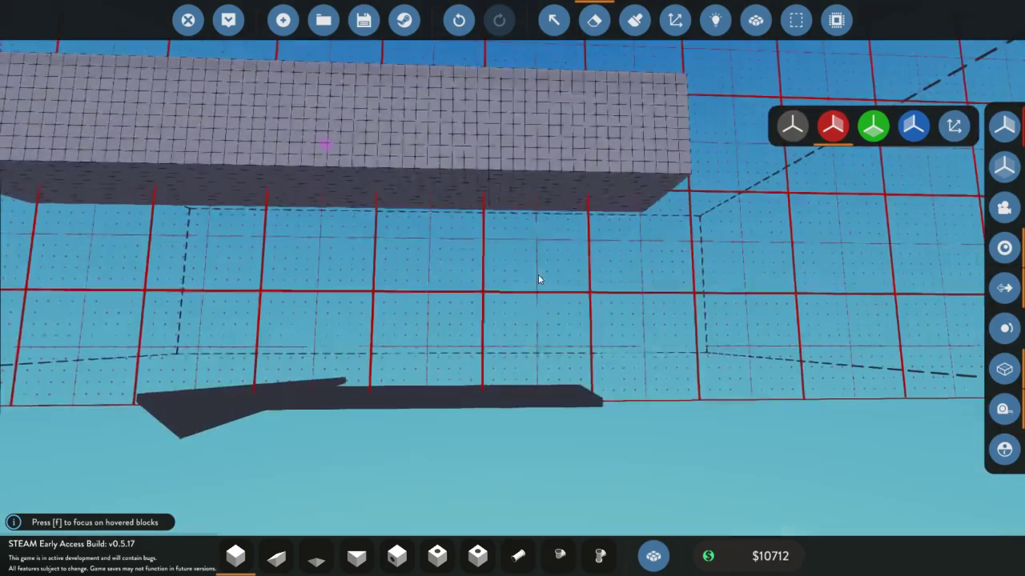
pyautogui.moveTo(567, 239)
pyautogui.mouseDown()
pyautogui.moveTo(583, 294)
pyautogui.moveTo(496, 365)
pyautogui.moveTo(572, 320)
pyautogui.moveTo(684, 353)
pyautogui.moveTo(599, 292)
pyautogui.mouseUp()
pyautogui.press('1')
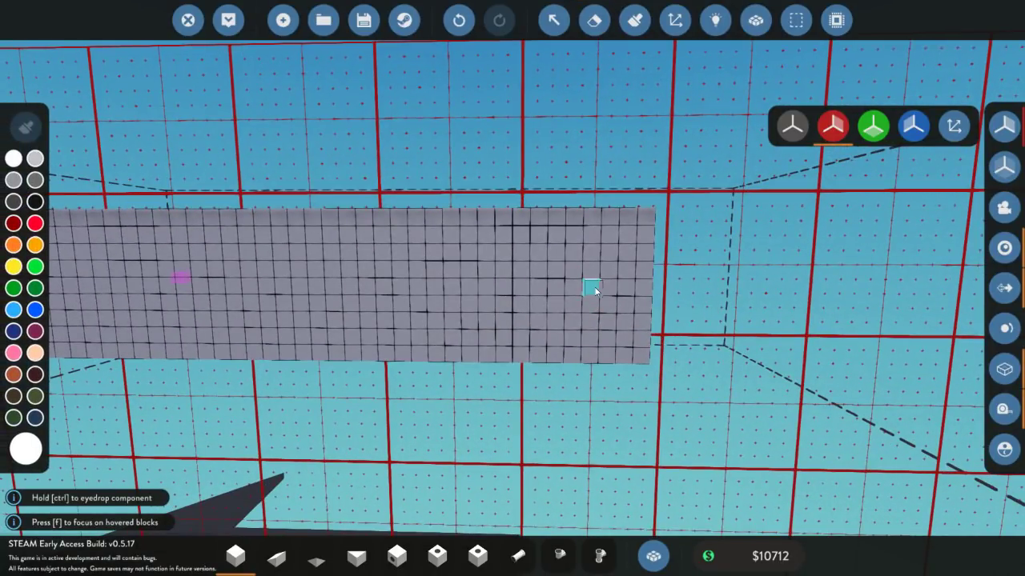
pyautogui.moveTo(594, 274); pyautogui.dragTo(177, 291)
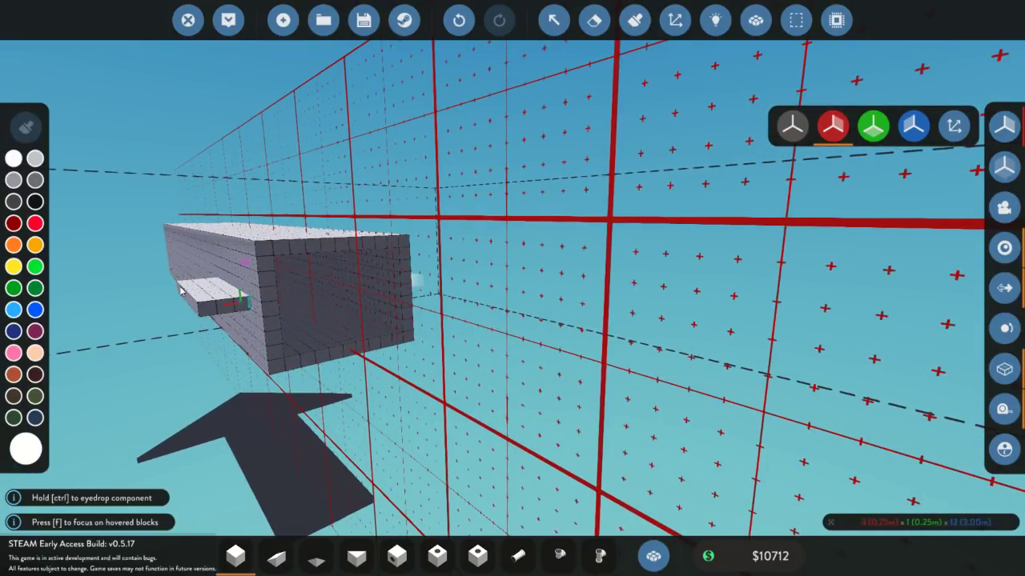
# - Add end walls below the side shelf and a bottom slab about 14 blocks (3.5 m) long to form an open box
pyautogui.moveTo(306, 310); pyautogui.dragTo(442, 379)
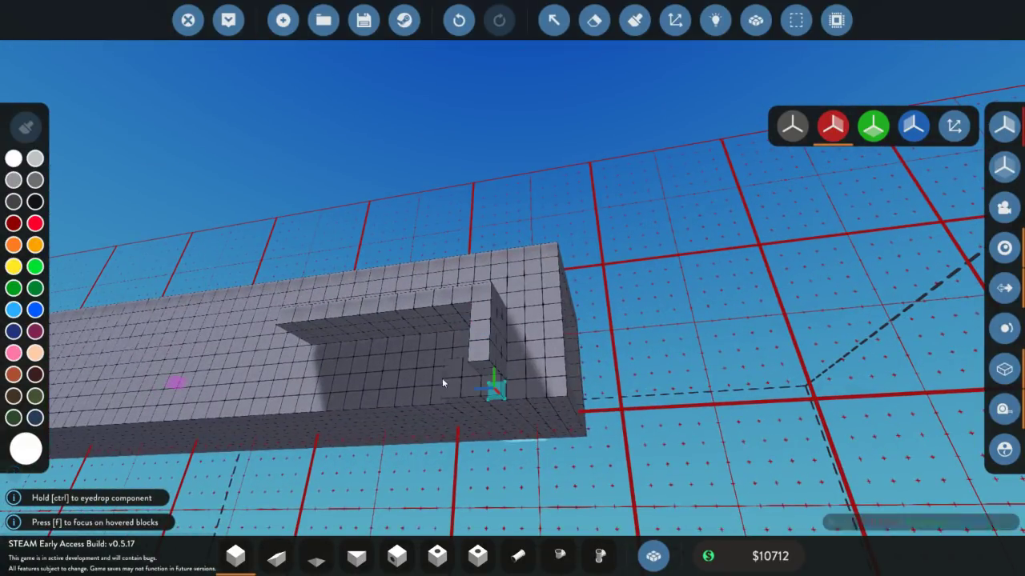
pyautogui.moveTo(324, 386); pyautogui.dragTo(209, 495)
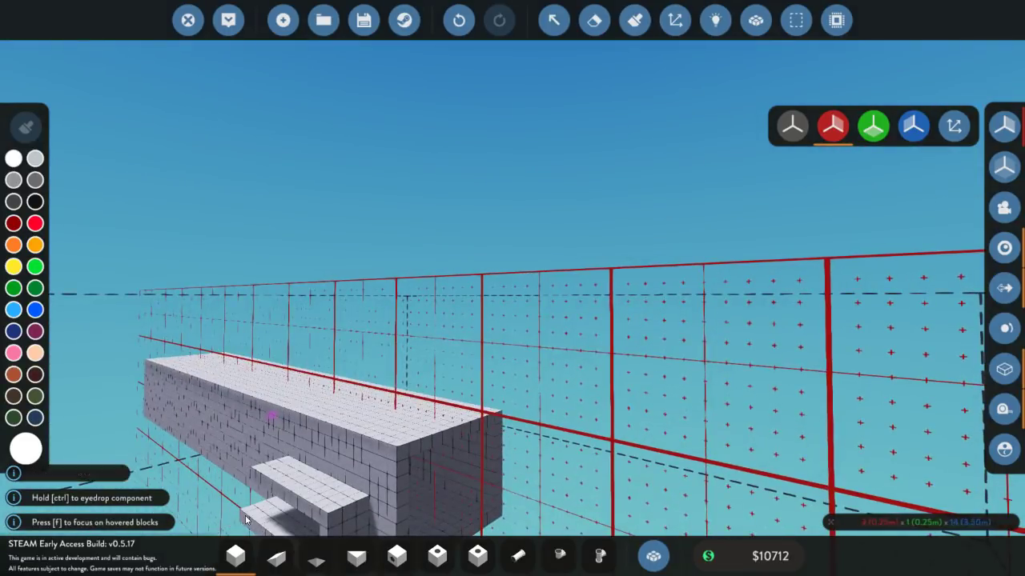
pyautogui.moveTo(255, 523); pyautogui.dragTo(362, 352)
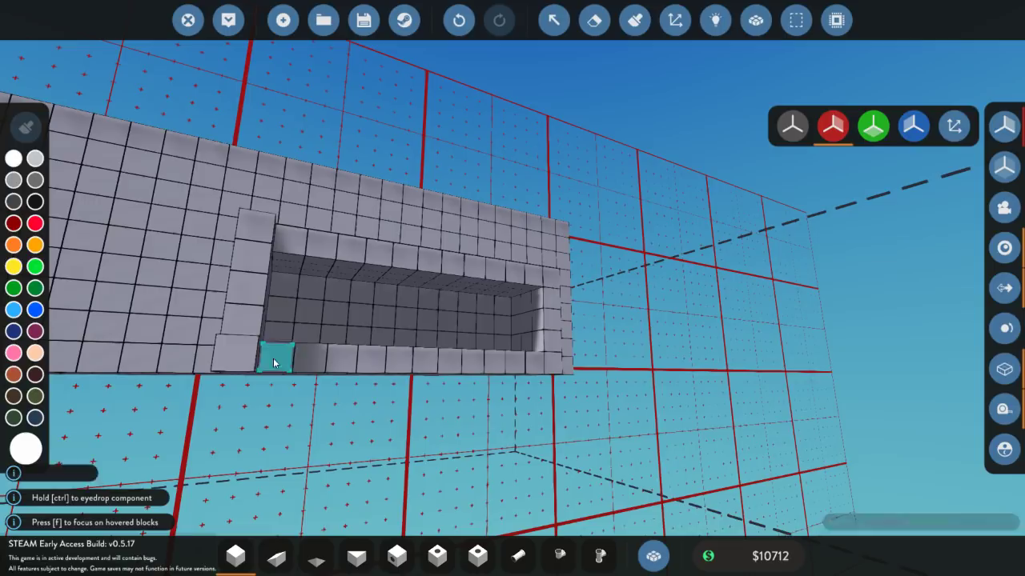
# - Extend the side box outward by adding layers of blocks along its bottom, top and rear edges
pyautogui.moveTo(550, 369); pyautogui.dragTo(553, 369)
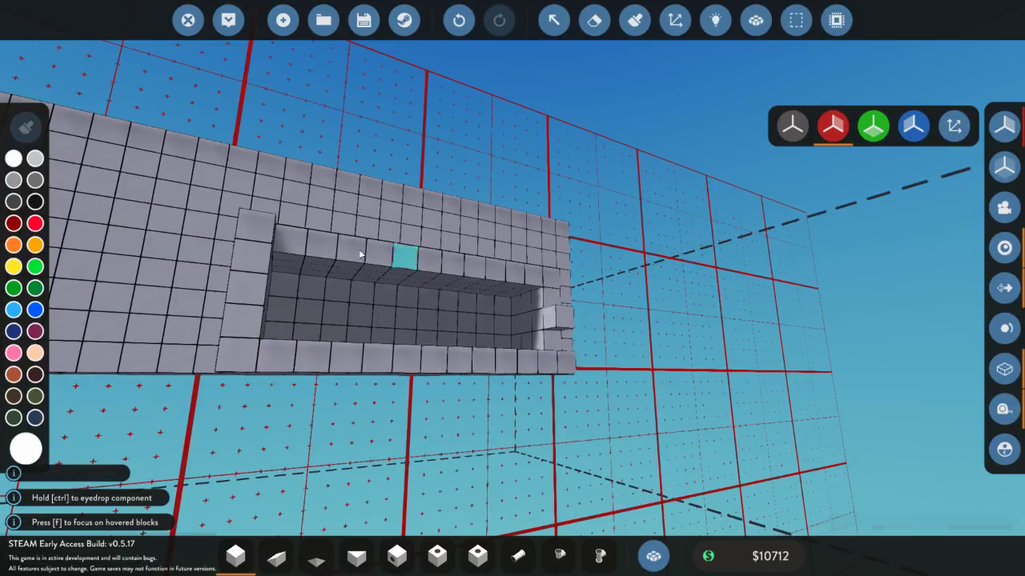
pyautogui.moveTo(291, 249); pyautogui.dragTo(552, 272)
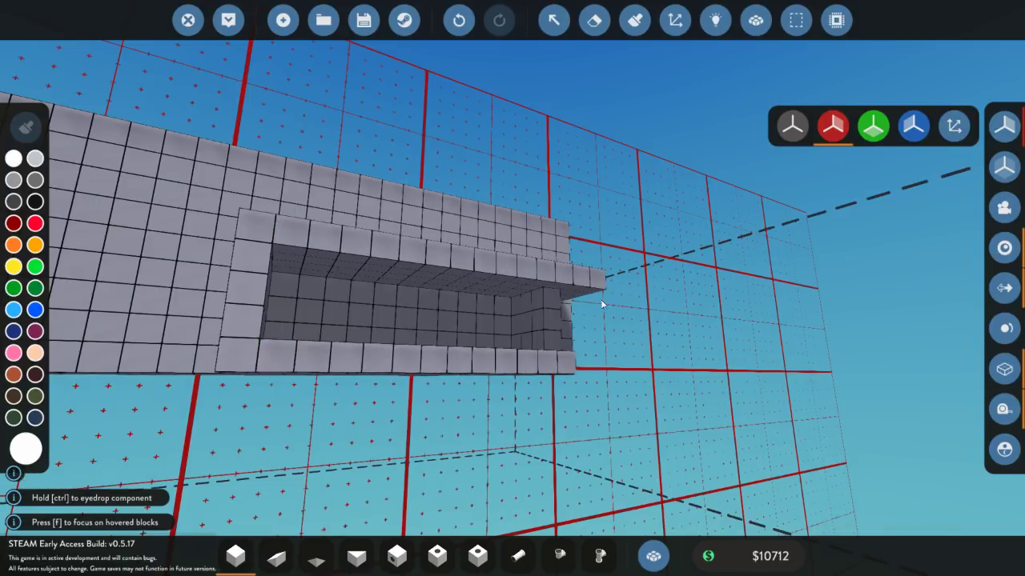
pyautogui.moveTo(548, 358); pyautogui.dragTo(430, 369)
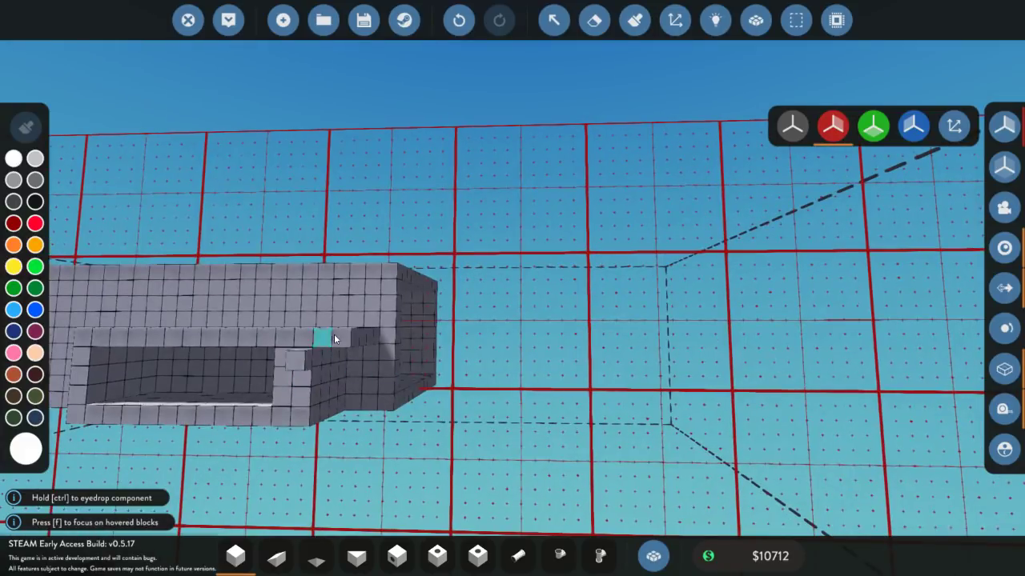
# - Erase the stray blocks behind the side box and the extra blocks narrowing the rear end of its opening
pyautogui.press('x')
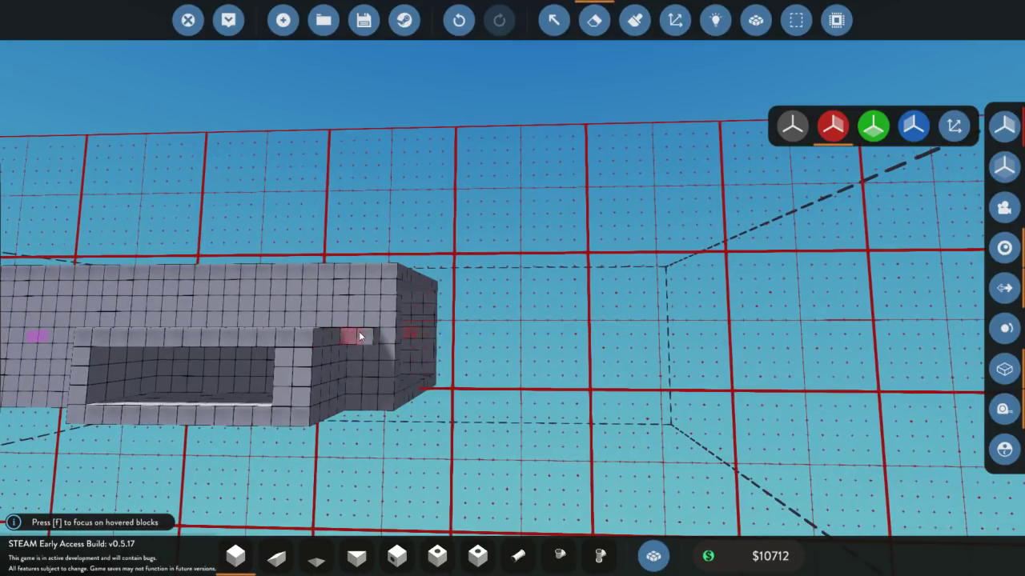
pyautogui.press('f')
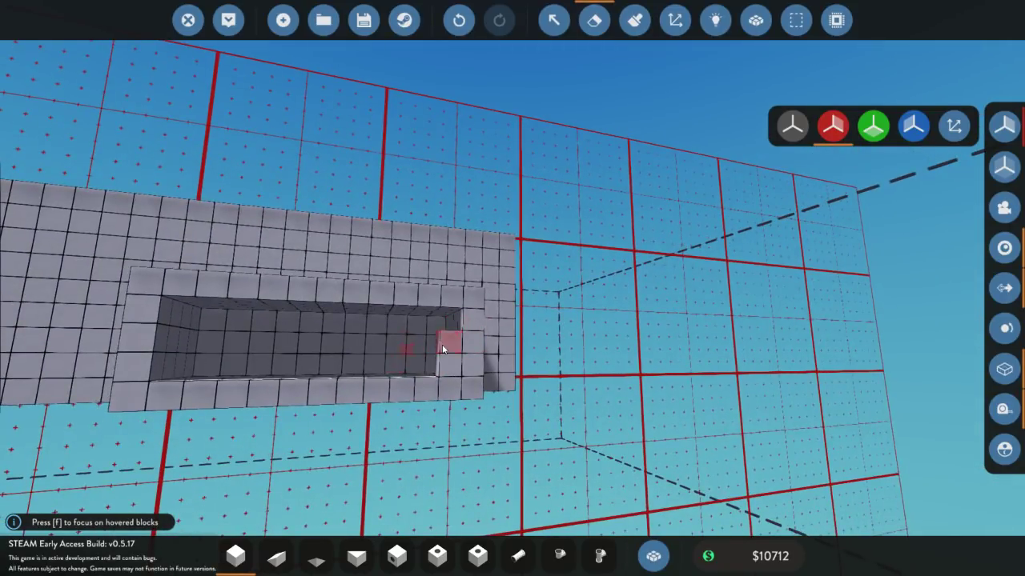
pyautogui.click(443, 345)
pyautogui.click(441, 368)
pyautogui.moveTo(441, 368); pyautogui.dragTo(533, 392)
pyautogui.press('x')
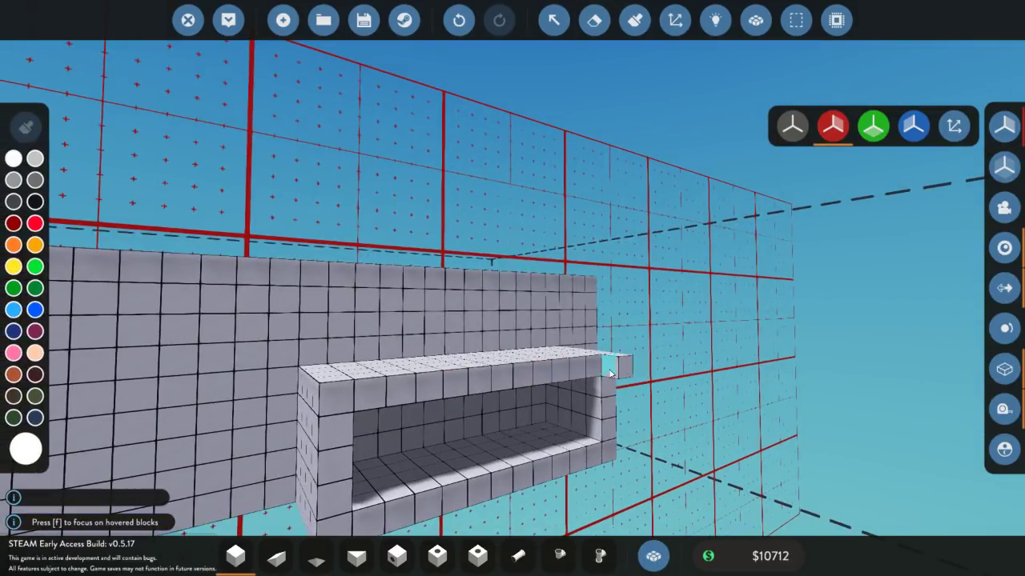
# - Fill the open outer face of the side box with blocks to enclose it
pyautogui.moveTo(588, 377); pyautogui.dragTo(347, 512)
pyautogui.moveTo(539, 437); pyautogui.dragTo(644, 406)
pyautogui.press('Tab')
pyautogui.write('ta')
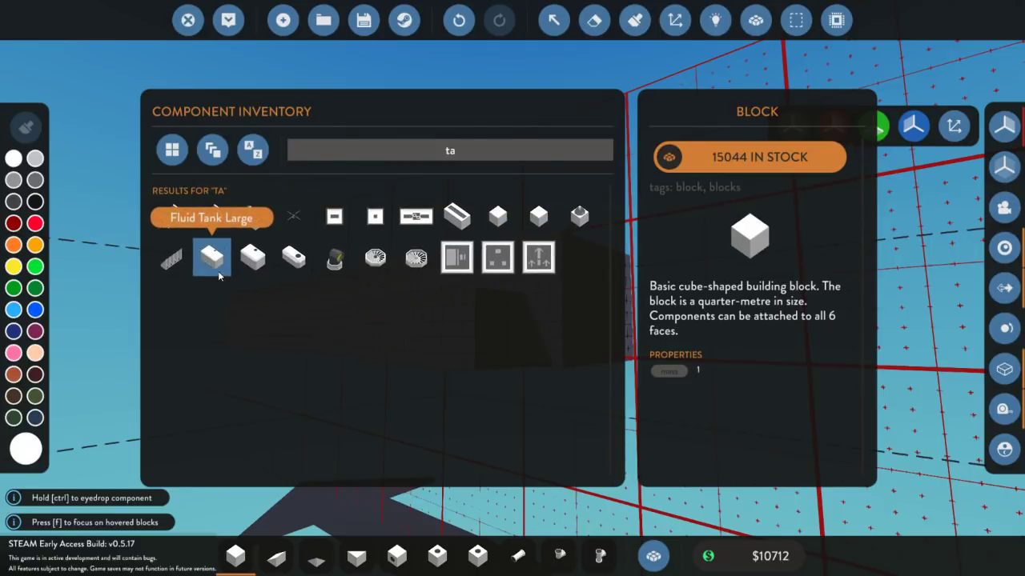
pyautogui.click(218, 271)
pyautogui.scroll(3, 532, 336)
pyautogui.moveTo(534, 336)
pyautogui.mouseDown()
pyautogui.moveTo(486, 336)
pyautogui.moveTo(482, 293)
pyautogui.mouseUp()
pyautogui.scroll(2, 482, 293)
# - Erase one block in the rear face of the side box and place a Fluid Spawner inside the box through the opening
pyautogui.press('2')
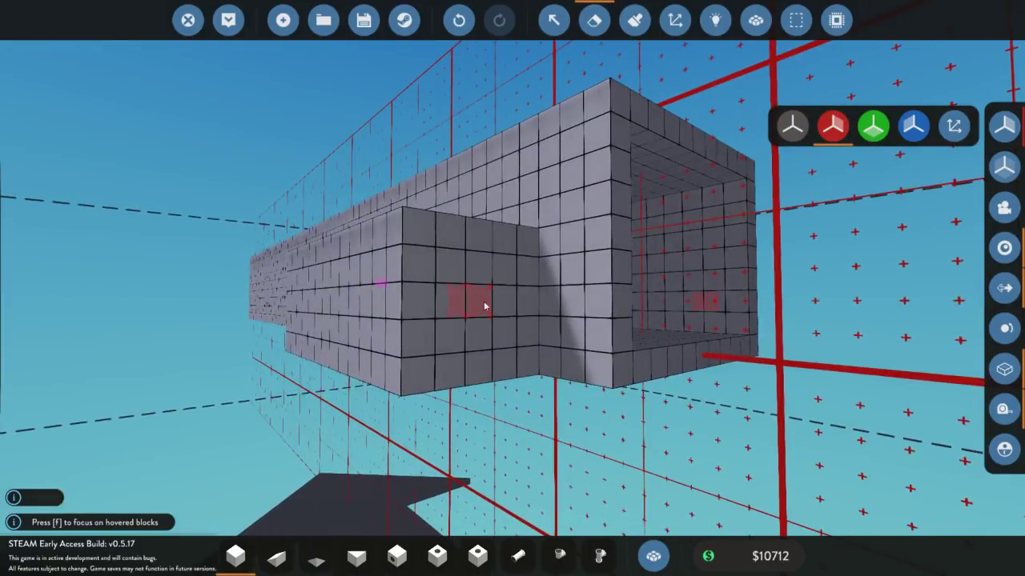
pyautogui.press('q')
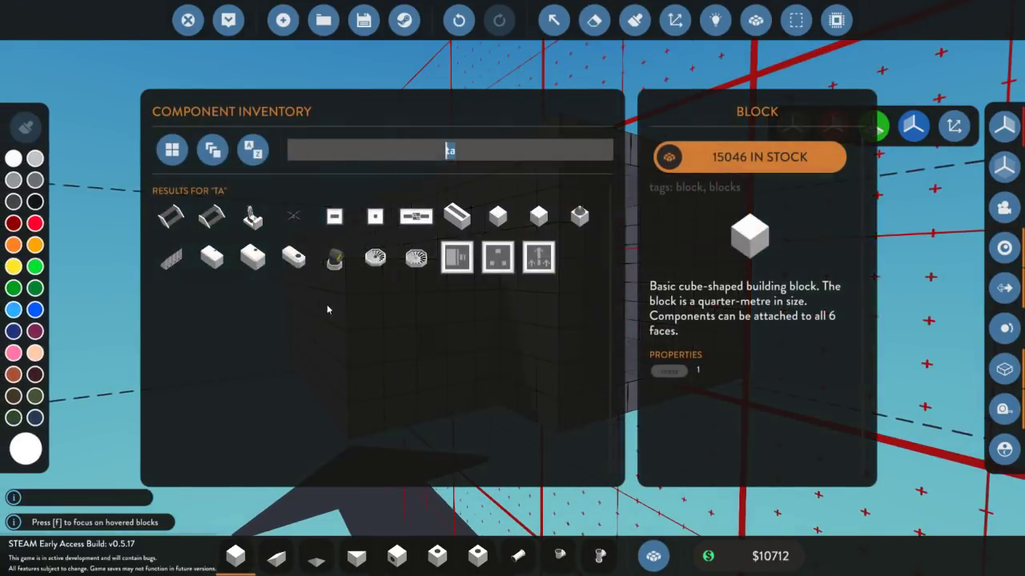
pyautogui.press('BackSpace')
pyautogui.write('flui')
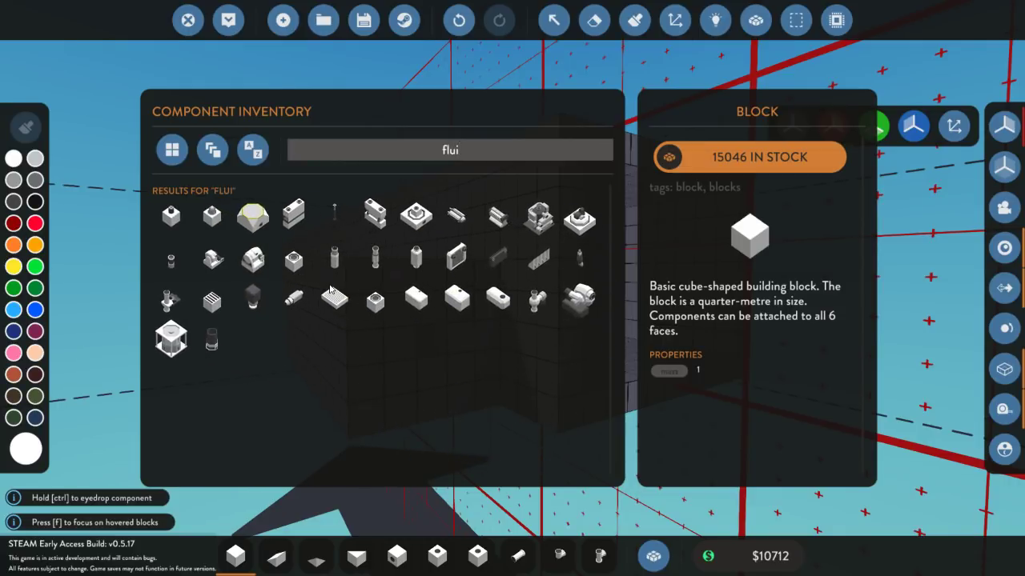
pyautogui.click(375, 300)
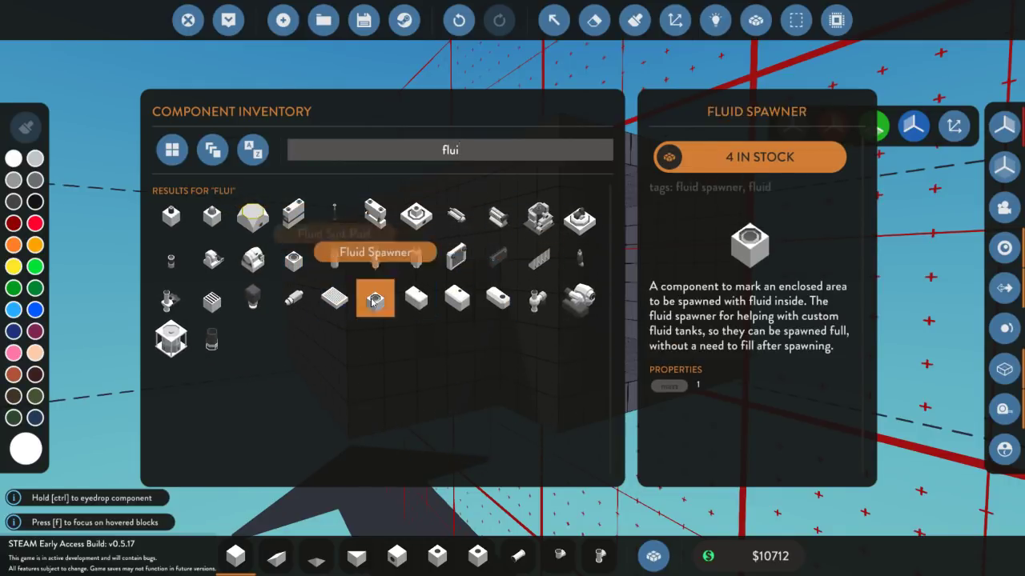
pyautogui.press('q')
pyautogui.press('w')
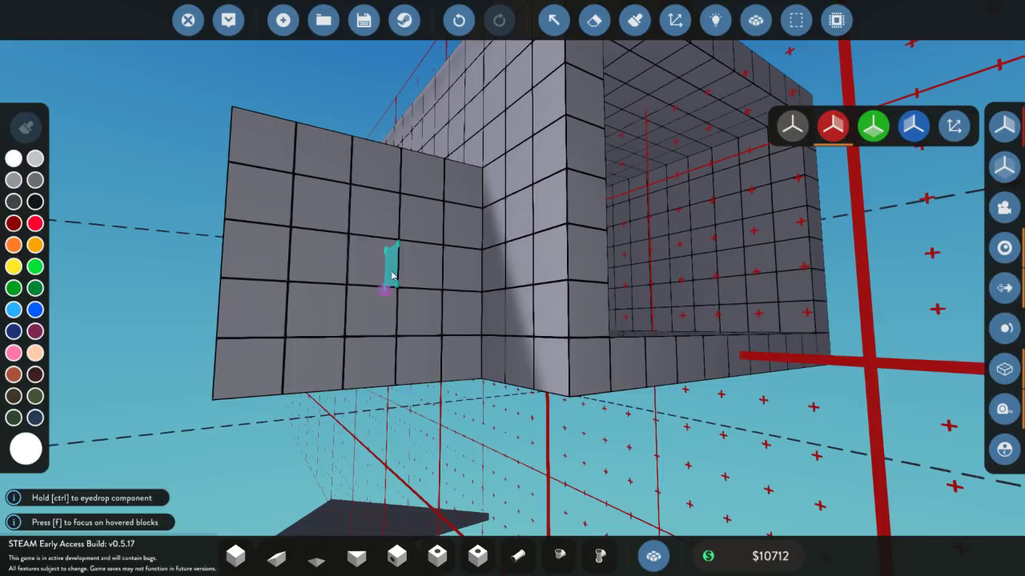
pyautogui.moveTo(392, 276); pyautogui.dragTo(347, 280)
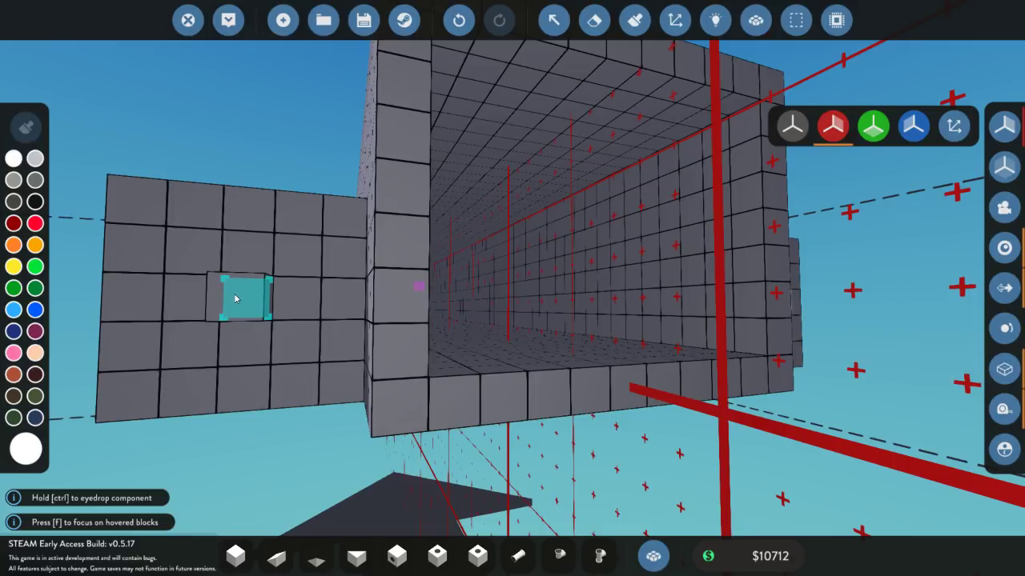
pyautogui.moveTo(236, 299); pyautogui.dragTo(280, 292)
# - Set the Fluid Spawner's fluid type to Jet Fuel
pyautogui.click(554, 20)
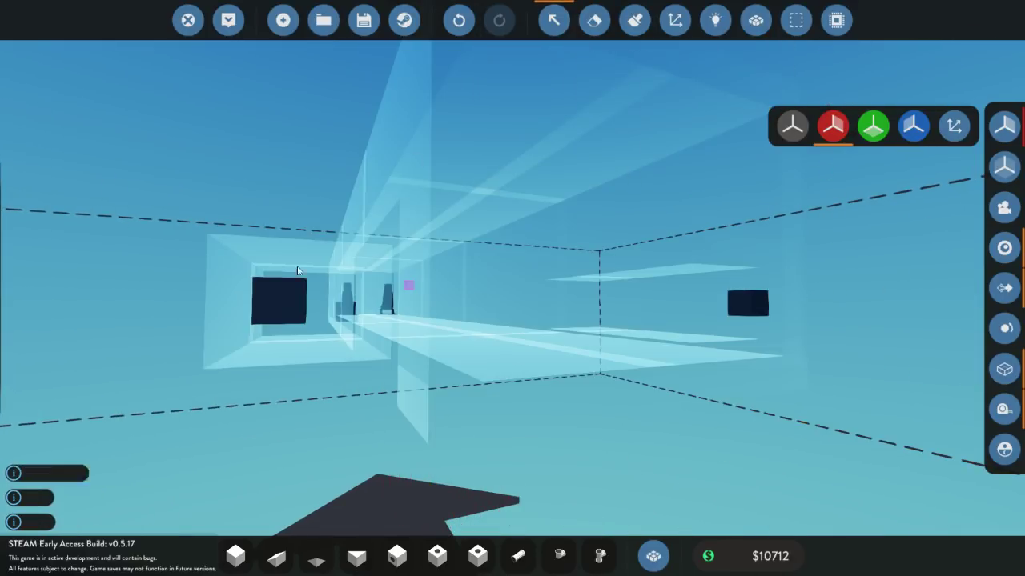
pyautogui.click(297, 272)
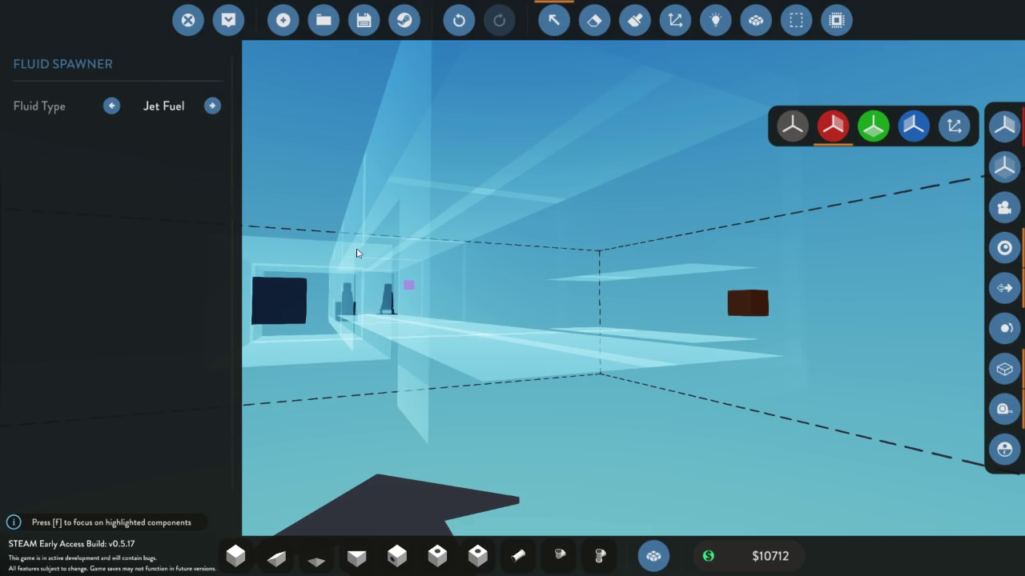
pyautogui.moveTo(357, 253); pyautogui.dragTo(469, 272)
pyautogui.press('Escape')
# - Build a one-block-thick tail boom backward from the fuselage's upper rear edge and add single blocks on the top and sides of its end
pyautogui.moveTo(366, 281); pyautogui.dragTo(487, 280)
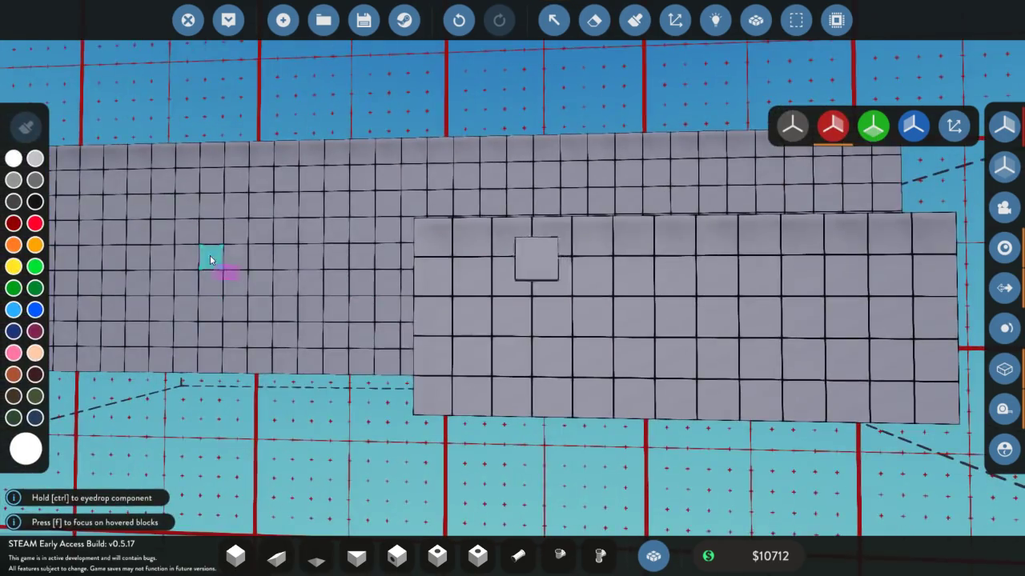
pyautogui.scroll(-3, 553, 305)
pyautogui.scroll(-4, 551, 276)
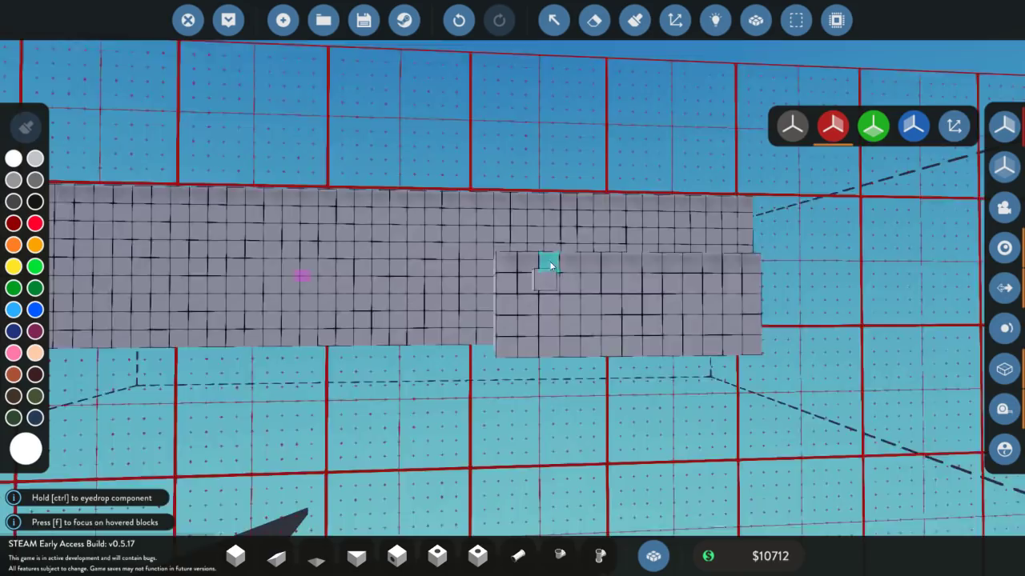
pyautogui.moveTo(549, 263); pyautogui.dragTo(575, 230)
pyautogui.press('1')
pyautogui.moveTo(575, 231); pyautogui.dragTo(784, 234)
pyautogui.moveTo(758, 302)
pyautogui.mouseDown()
pyautogui.moveTo(698, 277)
pyautogui.moveTo(728, 282)
pyautogui.mouseUp()
pyautogui.press('x')
pyautogui.moveTo(789, 293); pyautogui.dragTo(789, 293)
pyautogui.moveTo(789, 293); pyautogui.dragTo(661, 281)
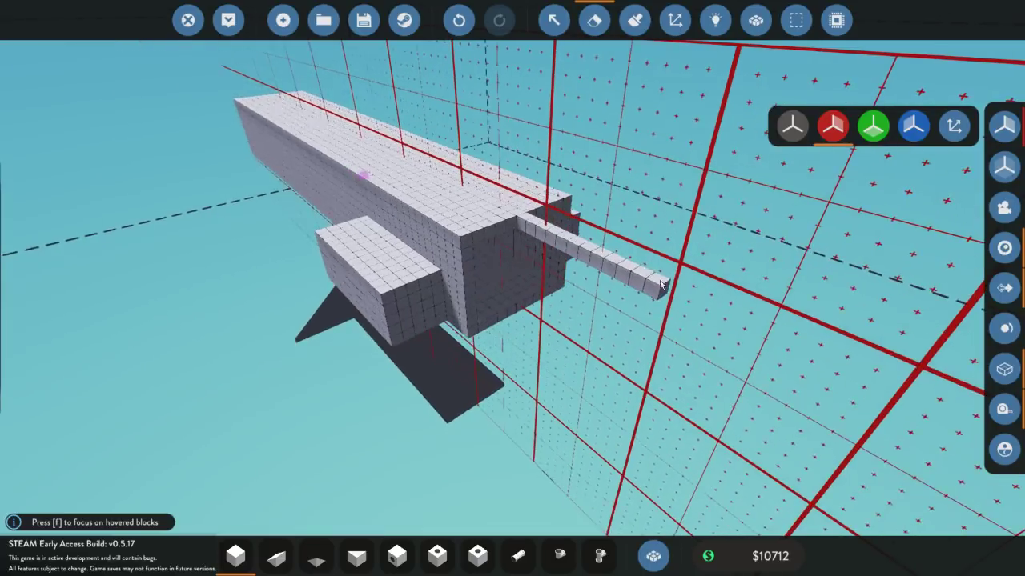
pyautogui.press('x')
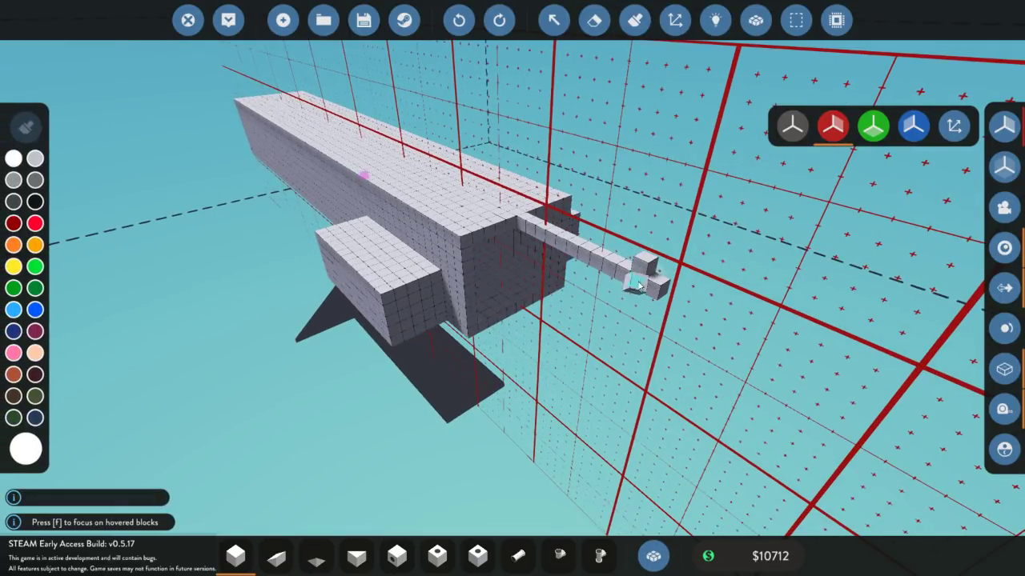
pyautogui.click(639, 287)
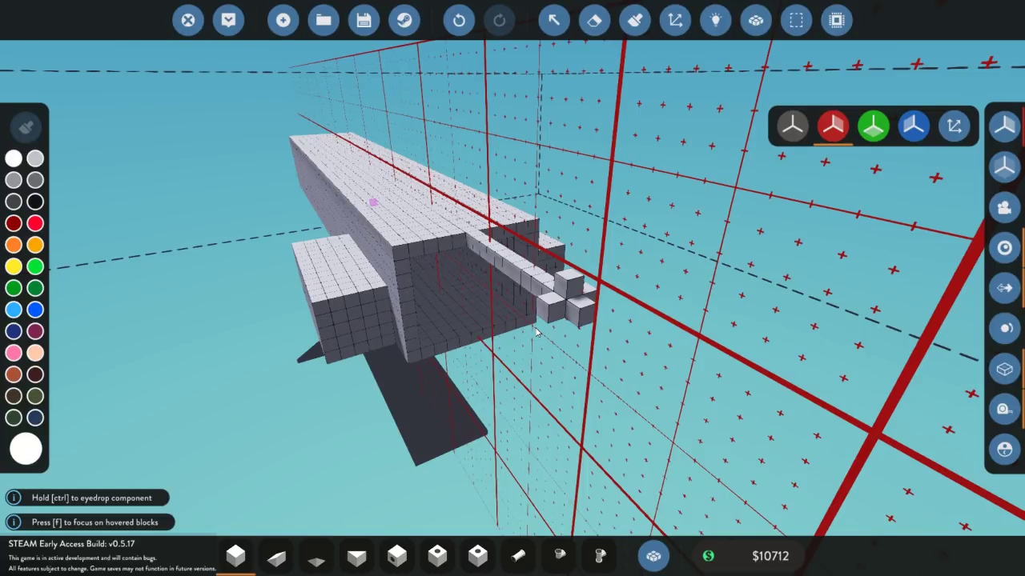
# - Mount one vertical control surface and mirrored horizontal control surfaces on the end of the tail boom
pyautogui.press('q')
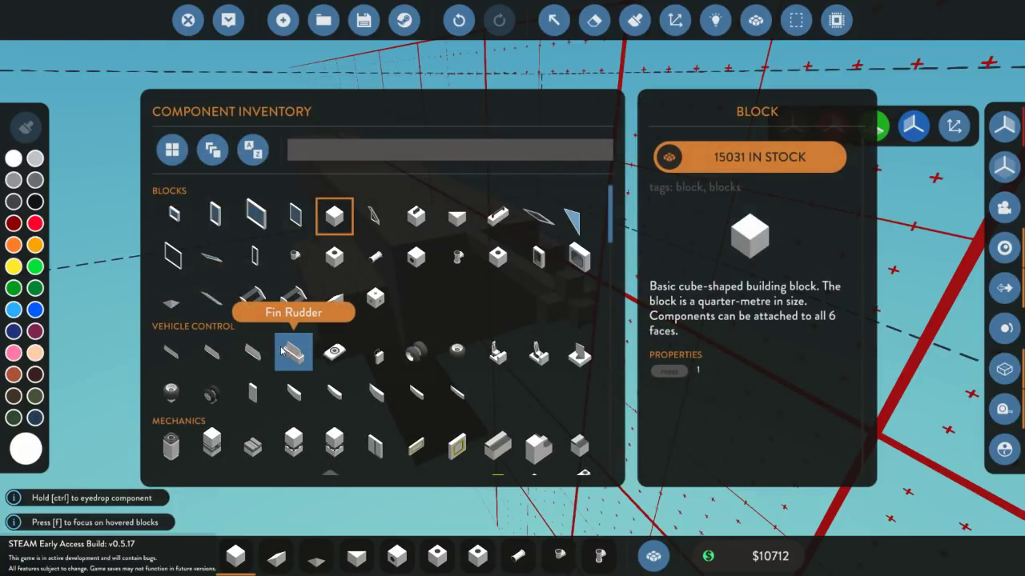
pyautogui.click(253, 352)
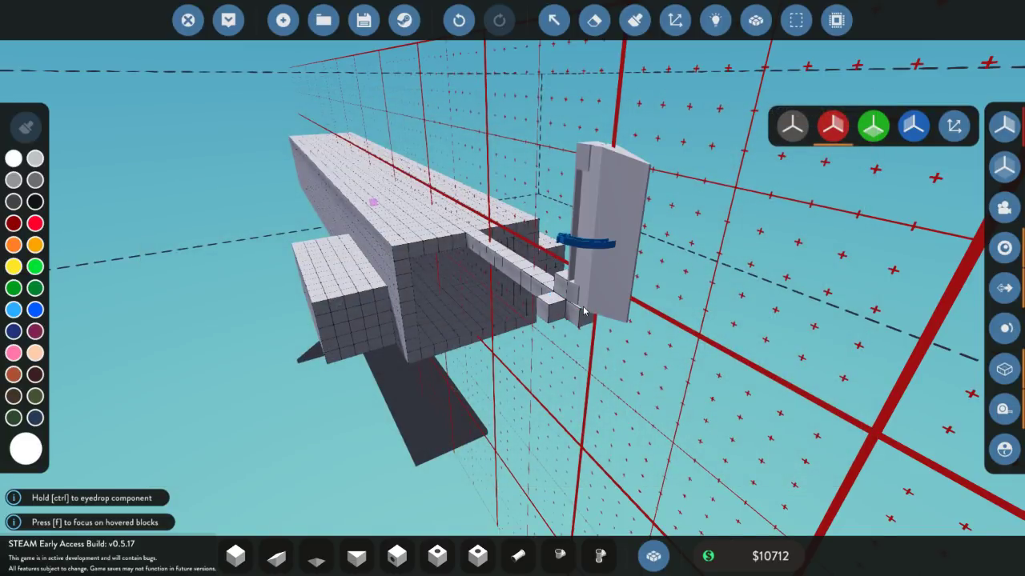
pyautogui.click(583, 312)
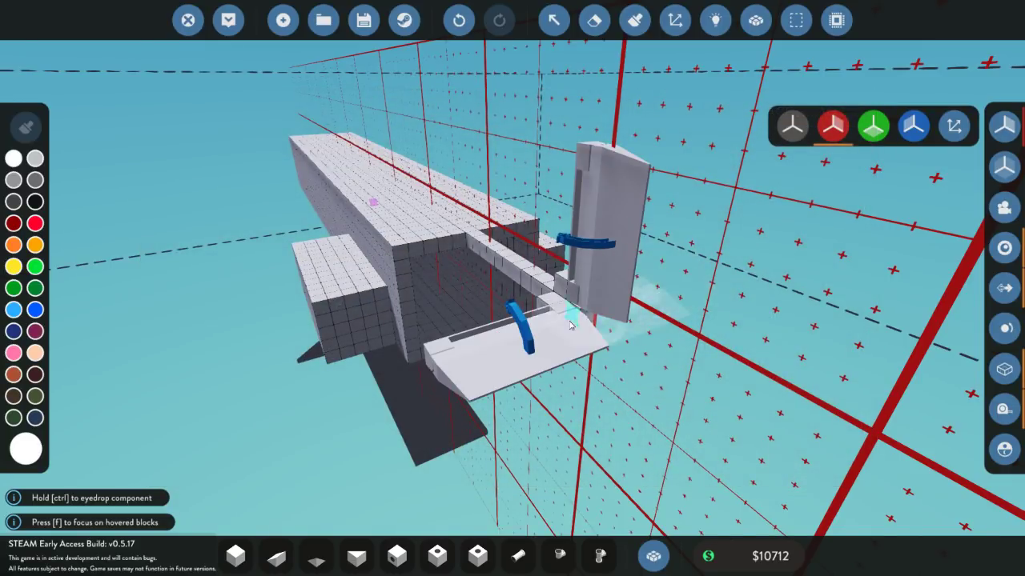
pyautogui.moveTo(376, 369); pyautogui.dragTo(420, 331)
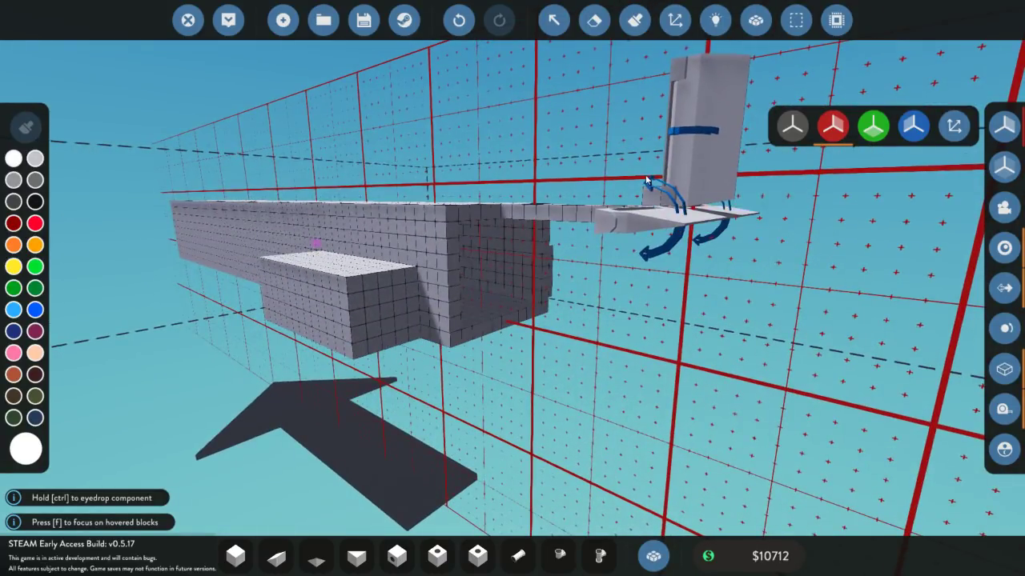
pyautogui.moveTo(483, 318); pyautogui.dragTo(714, 304)
pyautogui.click(780, 206)
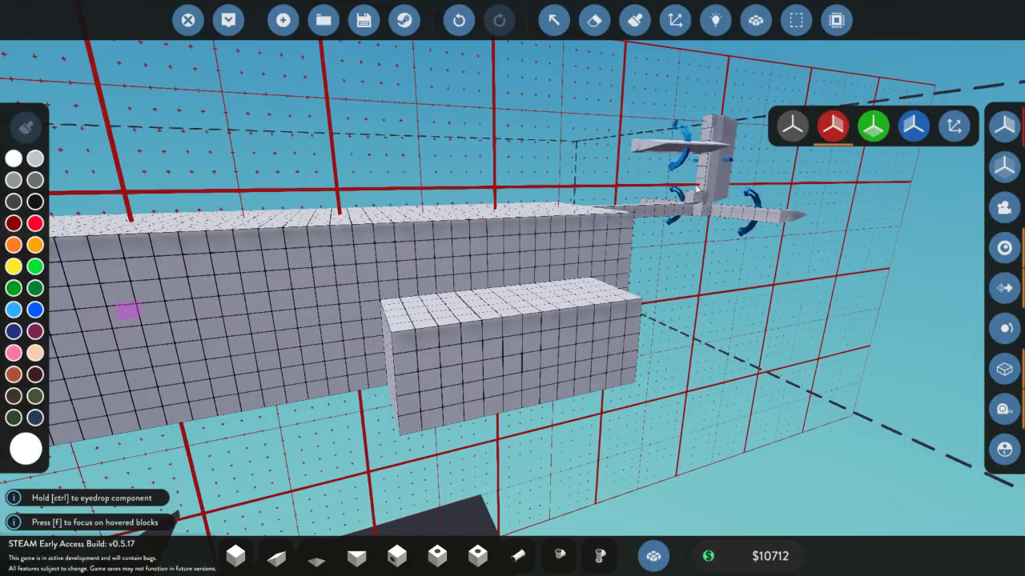
# - Rotate a control surface to horizontal and mount it high on the rear face of the side box
pyautogui.moveTo(667, 299); pyautogui.dragTo(493, 275)
pyautogui.press('u')
pyautogui.press('j')
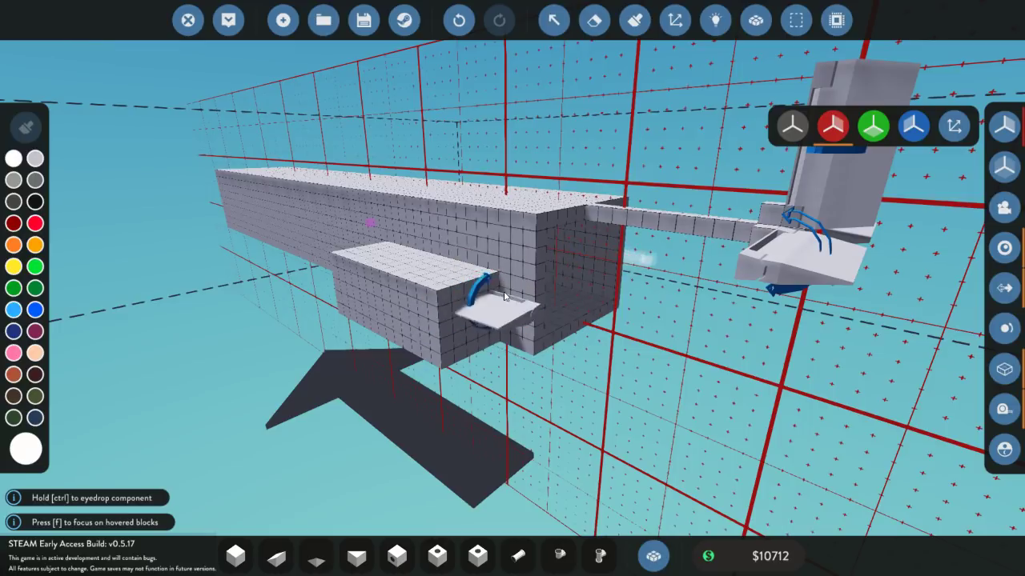
pyautogui.moveTo(510, 290); pyautogui.dragTo(507, 268)
# - Flip the control surface and mount a second one directly below the first on the side box's rear face
pyautogui.press('k')
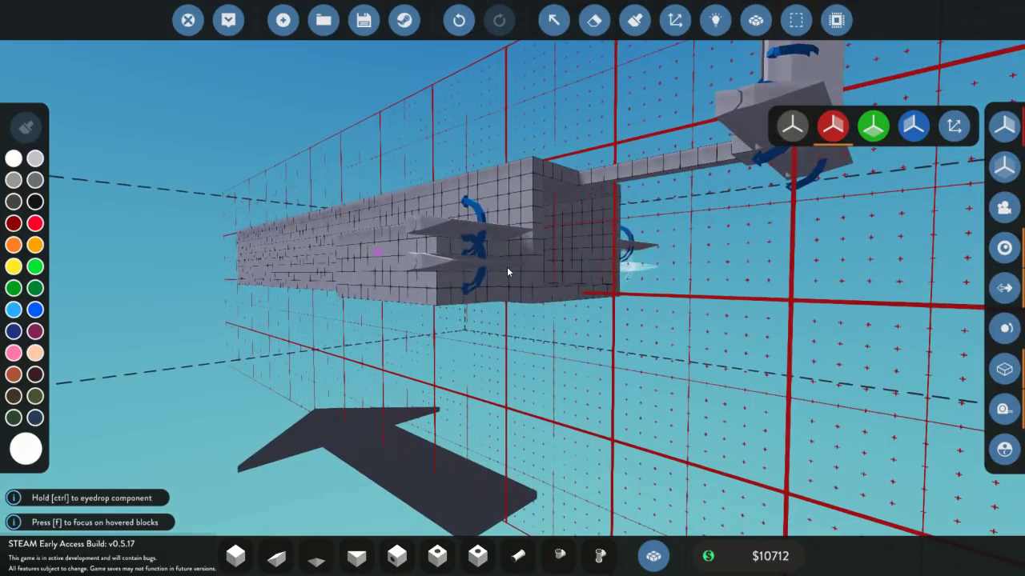
pyautogui.press('k')
pyautogui.press('k')
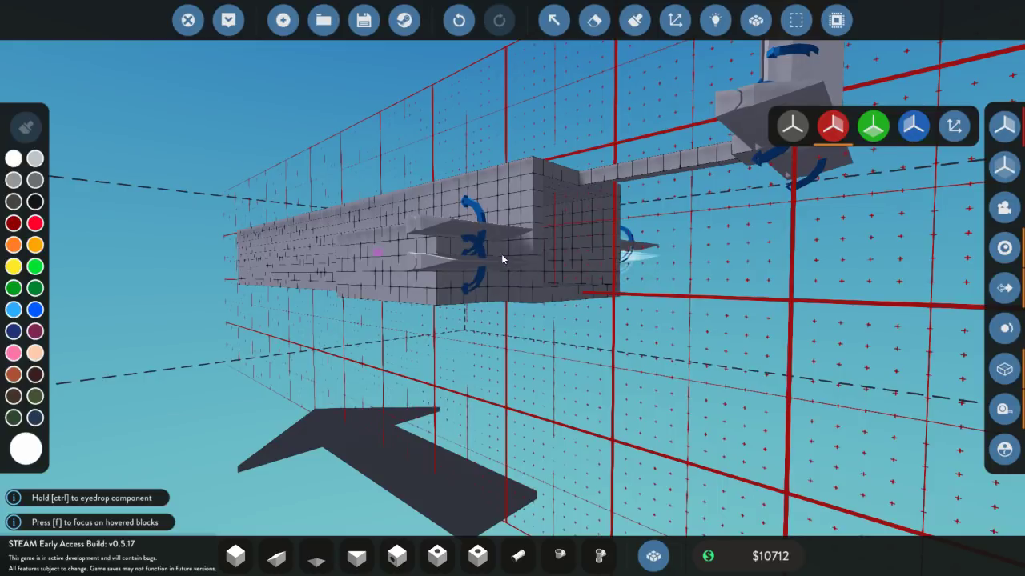
pyautogui.press('k')
pyautogui.press('k')
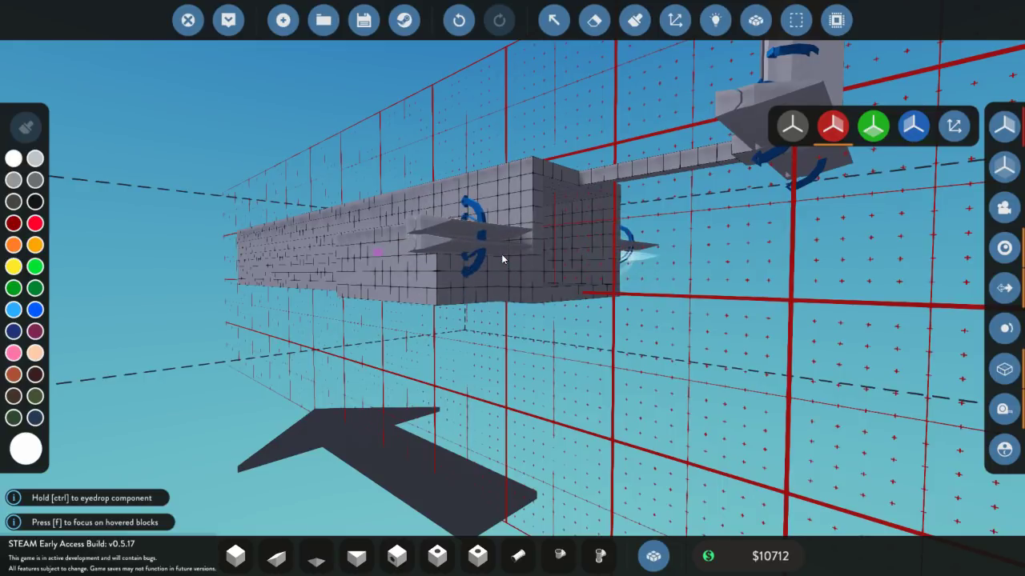
pyautogui.click(501, 255)
pyautogui.moveTo(501, 254); pyautogui.dragTo(618, 375)
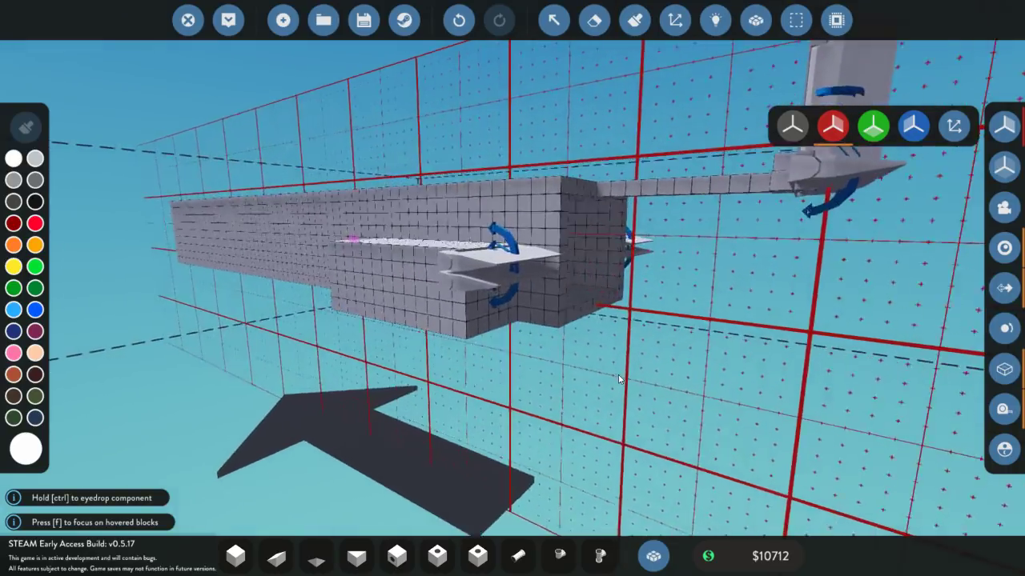
pyautogui.scroll(2, 494, 287)
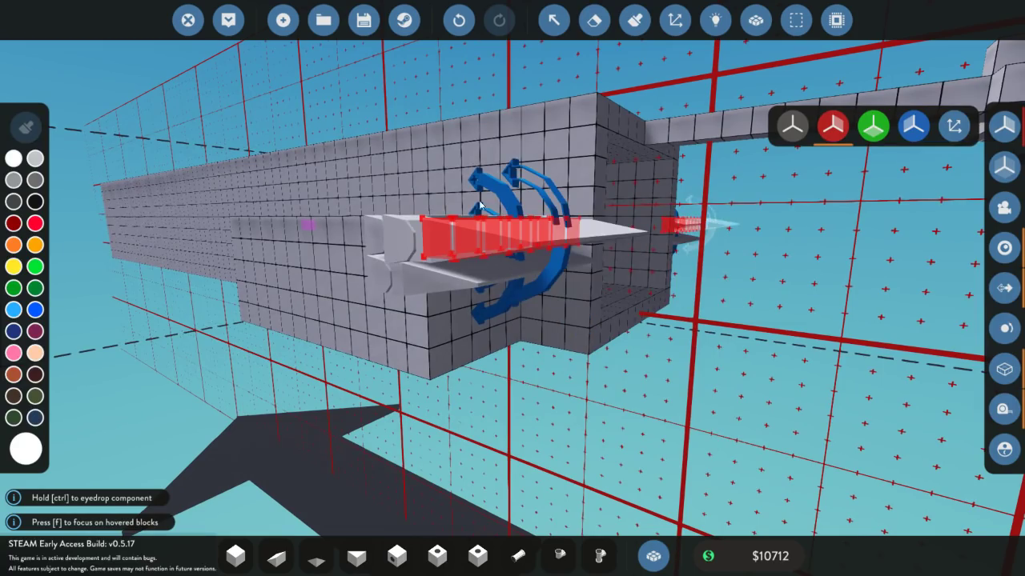
# - Build a two-block-high wing spar about 10 blocks long, outward from the side box's outer face near the rear
pyautogui.moveTo(550, 372); pyautogui.dragTo(709, 398)
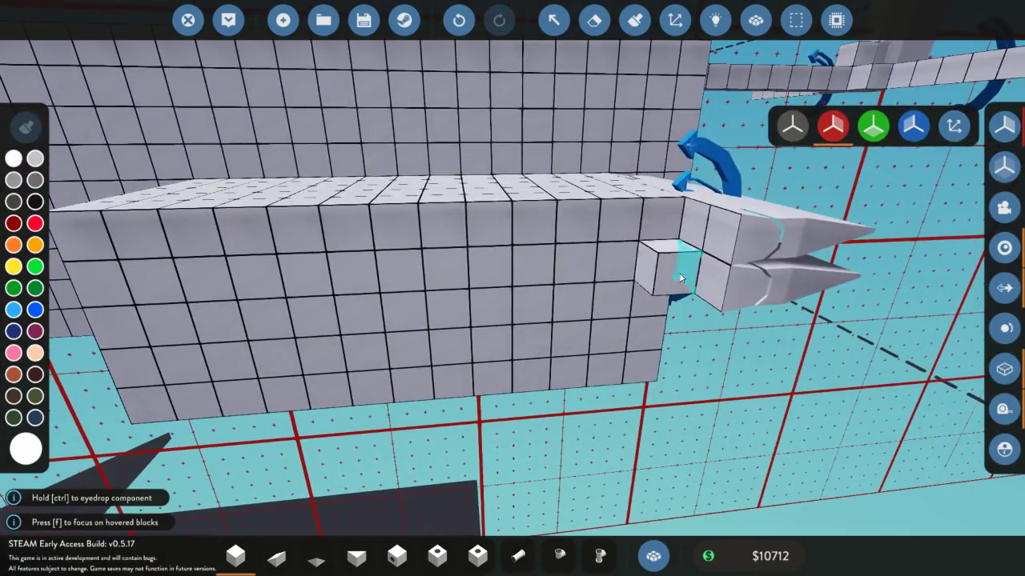
pyautogui.moveTo(541, 357); pyautogui.dragTo(577, 315)
pyautogui.scroll(-5, 436, 369)
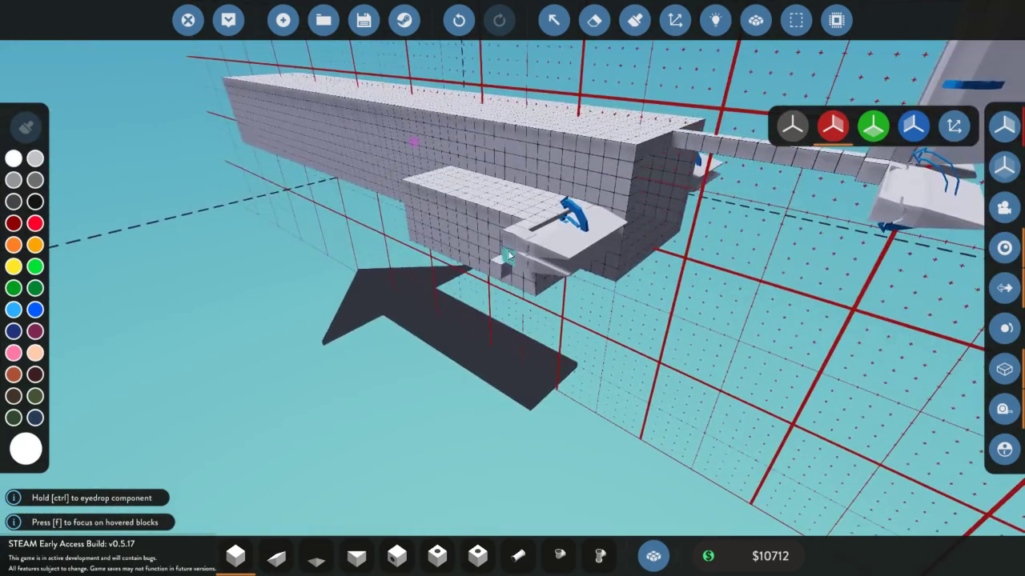
pyautogui.moveTo(509, 257); pyautogui.dragTo(221, 375)
pyautogui.moveTo(222, 376); pyautogui.dragTo(473, 338)
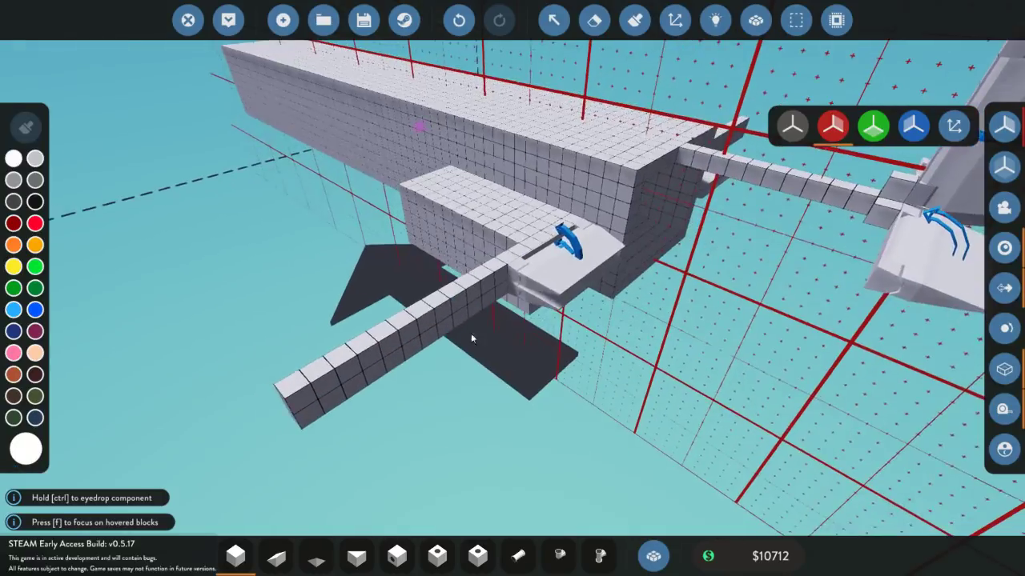
# - Copy the existing control surface, rotate it to horizontal and mount it on the wing spar's rear face beside the side box's surfaces
pyautogui.keyDown('ctrl'); pyautogui.click(528, 281); pyautogui.keyUp('ctrl')
pyautogui.moveTo(528, 281); pyautogui.dragTo(452, 273)
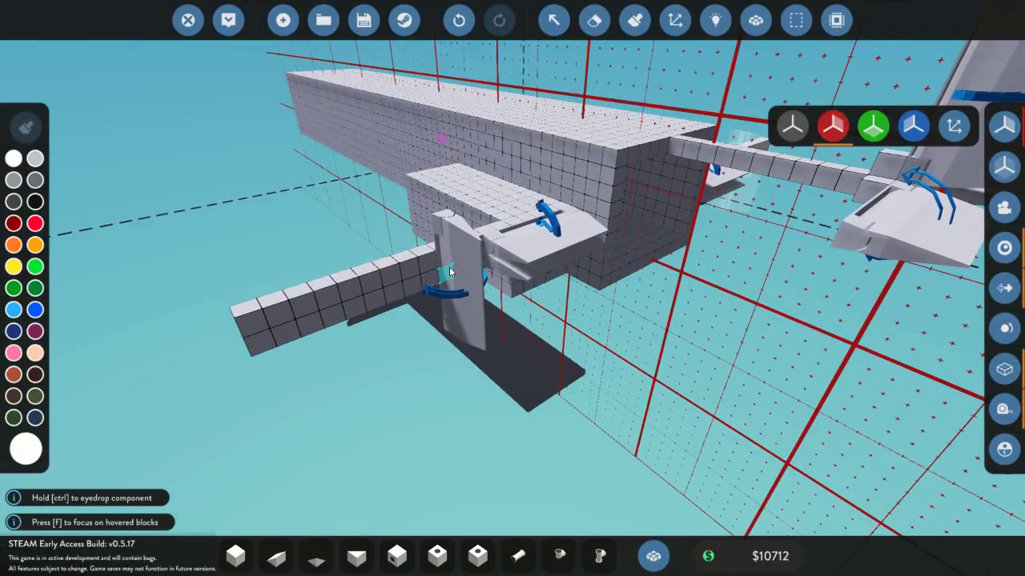
pyautogui.moveTo(450, 268); pyautogui.dragTo(527, 291)
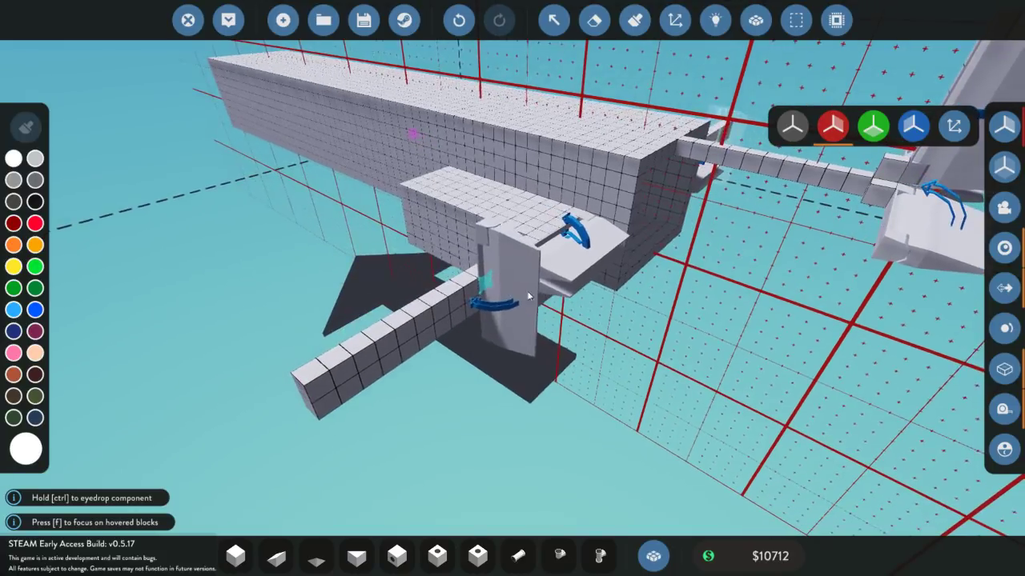
pyautogui.moveTo(562, 343); pyautogui.dragTo(552, 279)
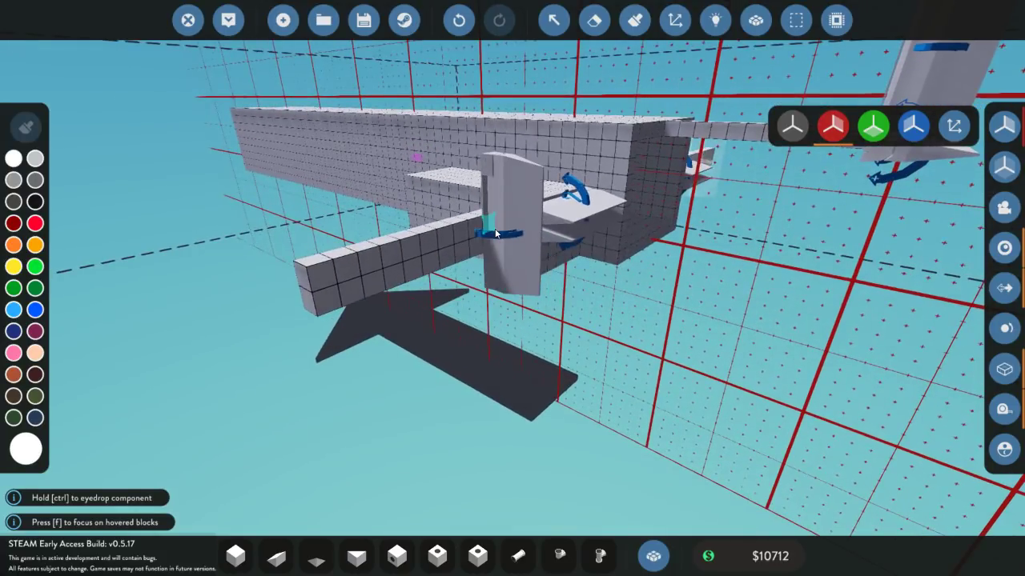
pyautogui.press('j')
pyautogui.press('i')
pyautogui.press('j')
pyautogui.press('j')
pyautogui.press('i')
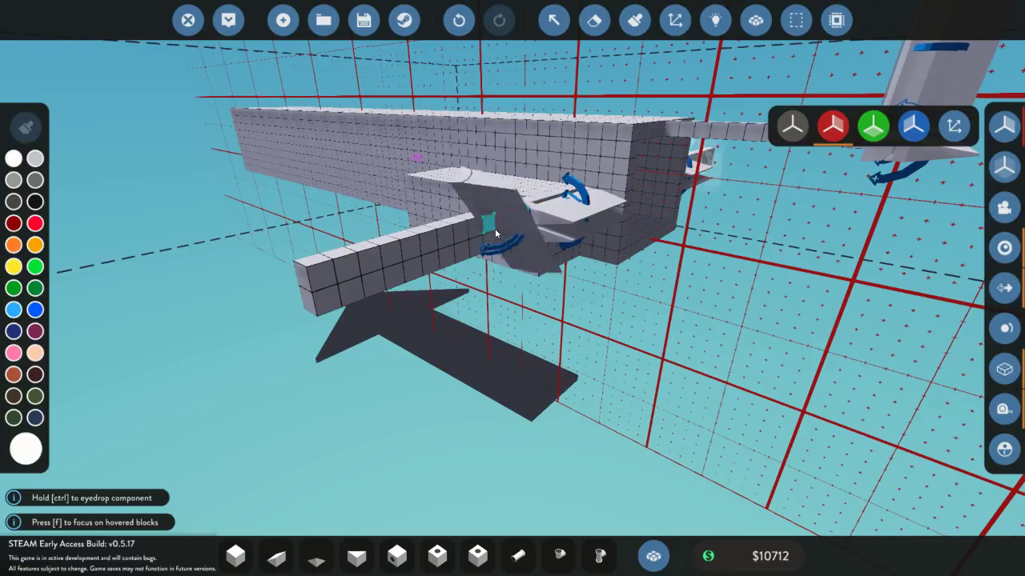
pyautogui.press('k')
pyautogui.click(475, 234)
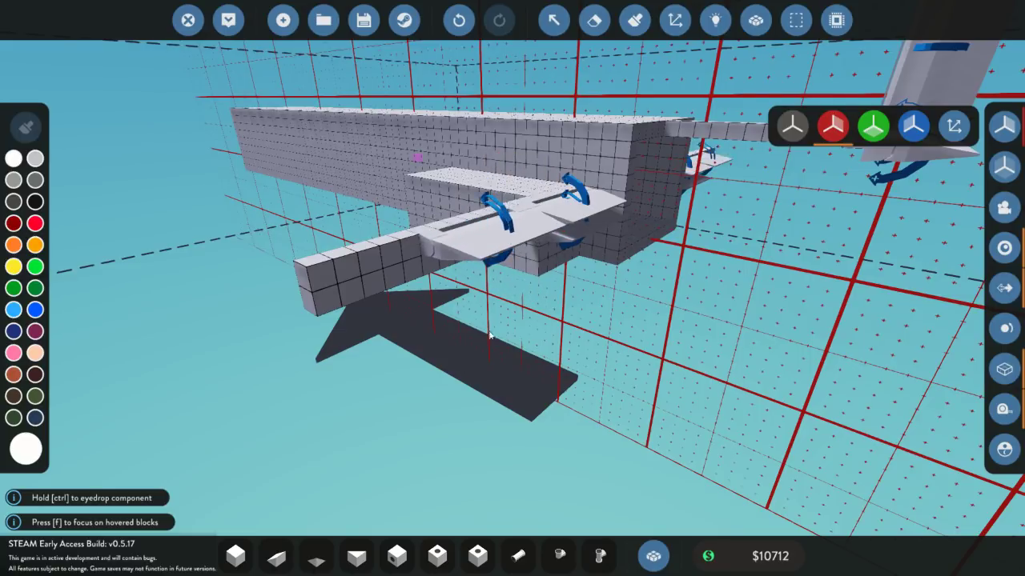
# - Lengthen the two-block-high wing spar outward with more blocks
pyautogui.moveTo(491, 336); pyautogui.dragTo(135, 252)
pyautogui.keyDown('ctrl'); pyautogui.click(488, 280); pyautogui.keyUp('ctrl')
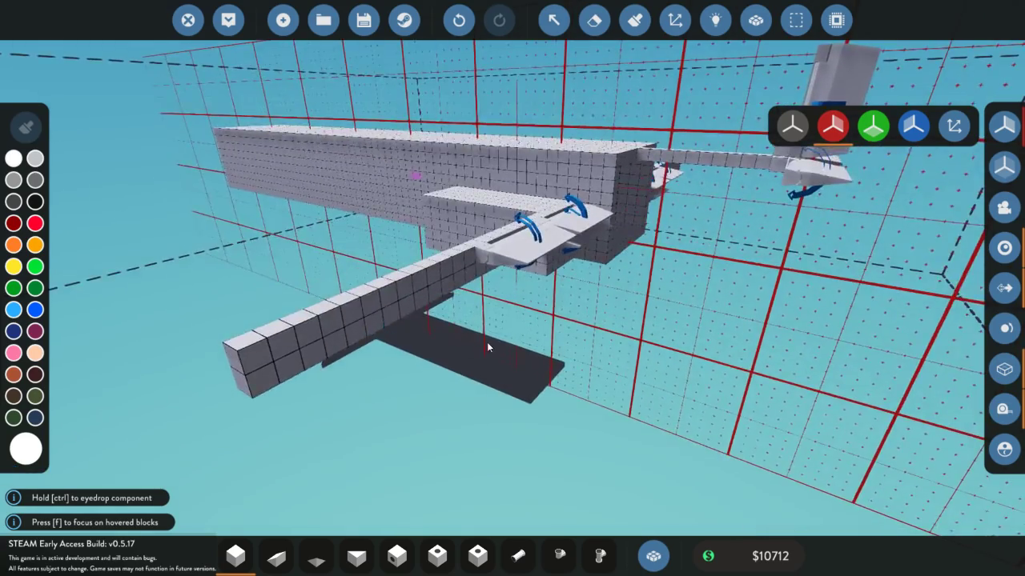
pyautogui.moveTo(487, 346); pyautogui.dragTo(515, 234)
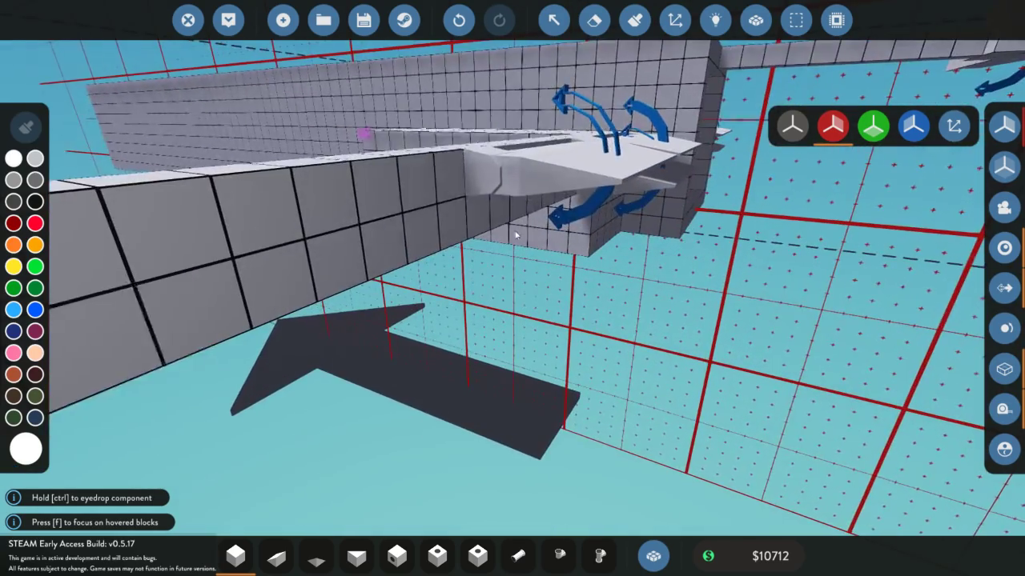
# - Copy the existing control surface, rotate it to horizontal and mount two more along the outer part of the wing spar's rear face
pyautogui.keyDown('ctrl'); pyautogui.click(490, 170); pyautogui.keyUp('ctrl')
pyautogui.moveTo(391, 297); pyautogui.dragTo(419, 300)
pyautogui.scroll(-3, 449, 288)
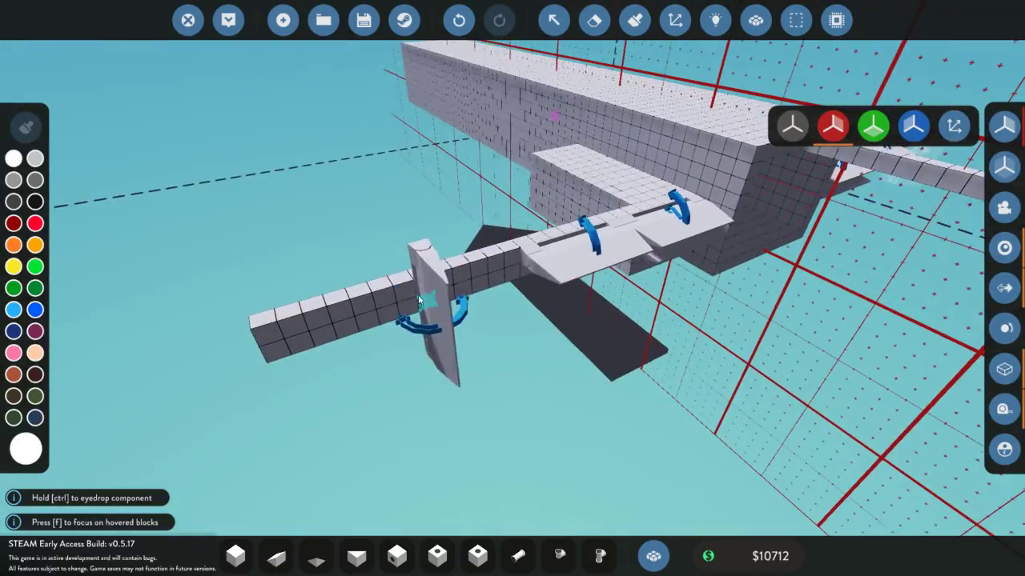
pyautogui.press('k')
pyautogui.press('j')
pyautogui.press('k')
pyautogui.press('k')
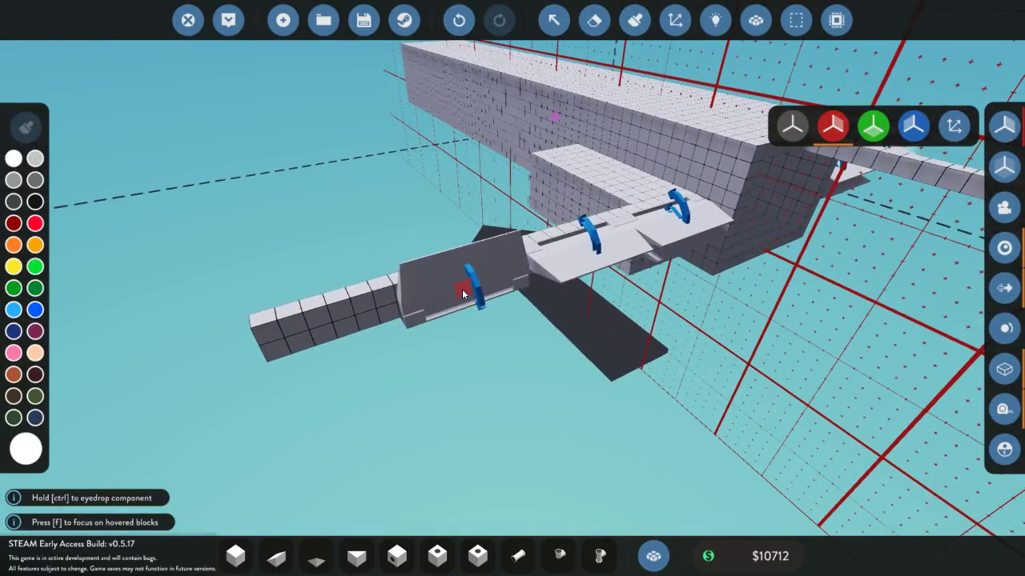
pyautogui.press('k')
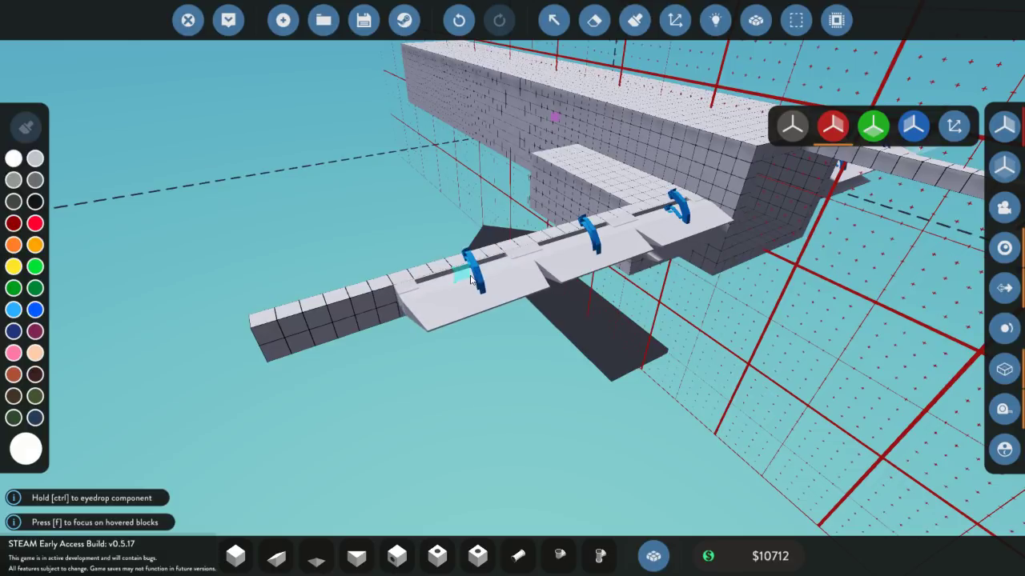
pyautogui.click(472, 278)
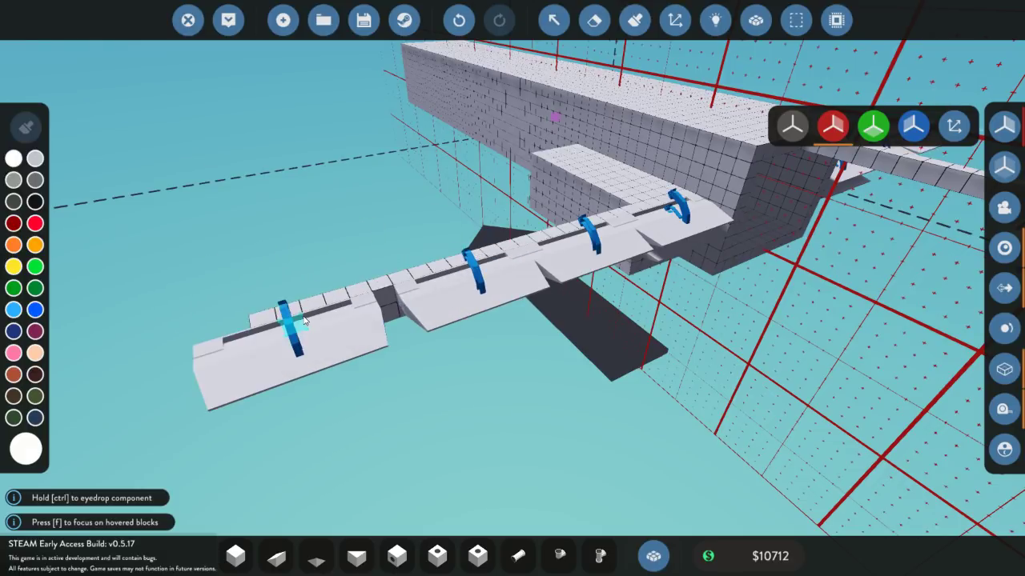
pyautogui.click(313, 322)
# - Erase the lower row of blocks along the wing spar
pyautogui.moveTo(625, 335); pyautogui.dragTo(651, 327)
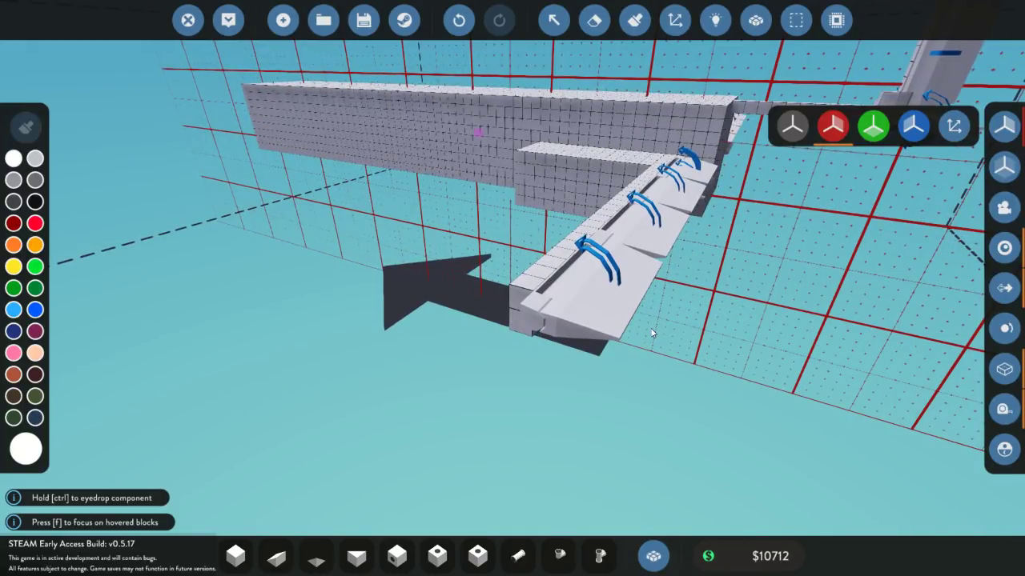
pyautogui.moveTo(654, 316); pyautogui.dragTo(709, 312)
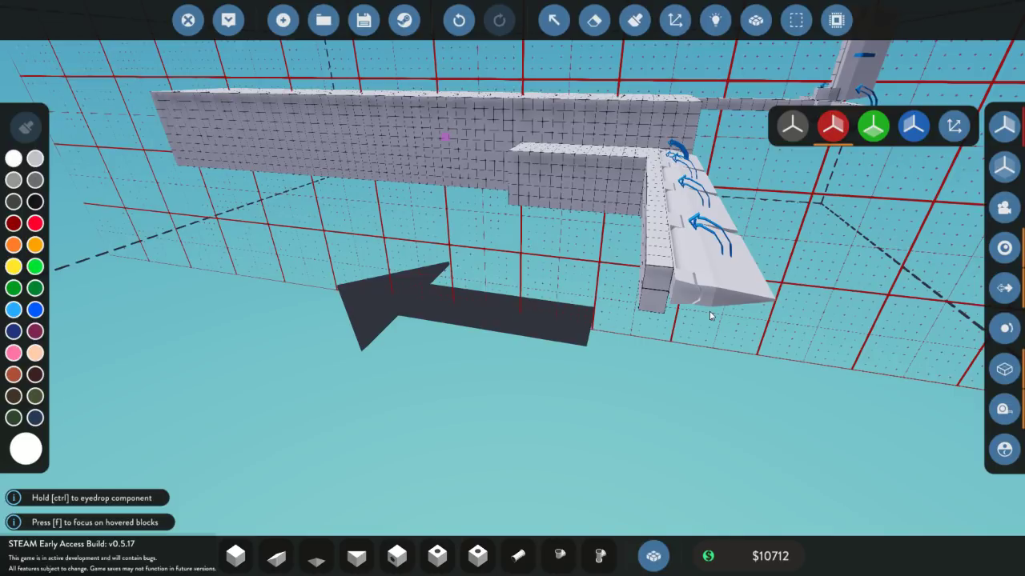
pyautogui.click(709, 316)
pyautogui.moveTo(649, 305); pyautogui.dragTo(516, 238)
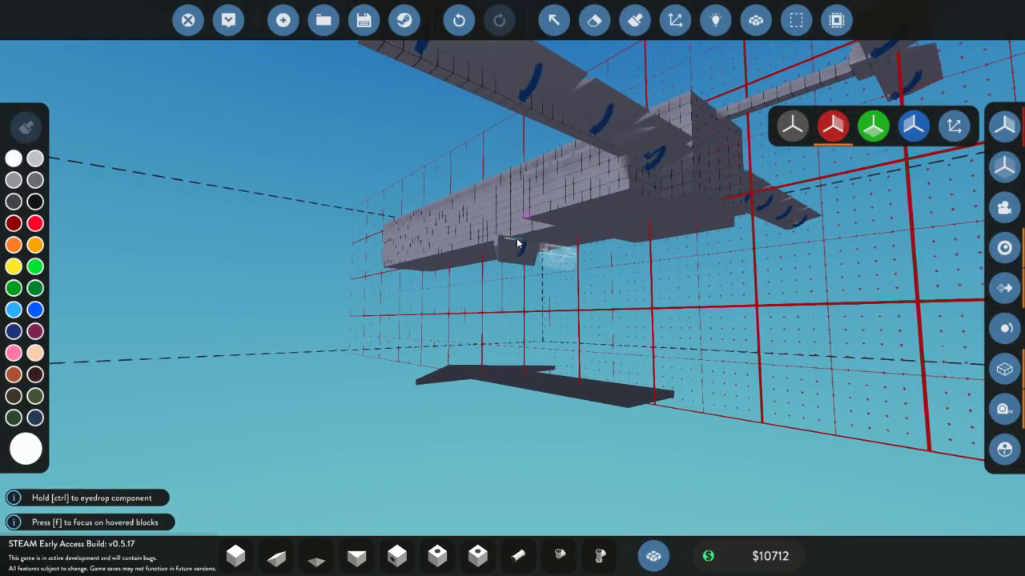
pyautogui.moveTo(453, 224)
pyautogui.mouseDown()
pyautogui.moveTo(391, 277)
pyautogui.moveTo(517, 296)
pyautogui.moveTo(563, 256)
pyautogui.moveTo(725, 231)
pyautogui.moveTo(501, 327)
pyautogui.moveTo(669, 209)
pyautogui.moveTo(546, 274)
pyautogui.mouseUp()
pyautogui.press('Delete')
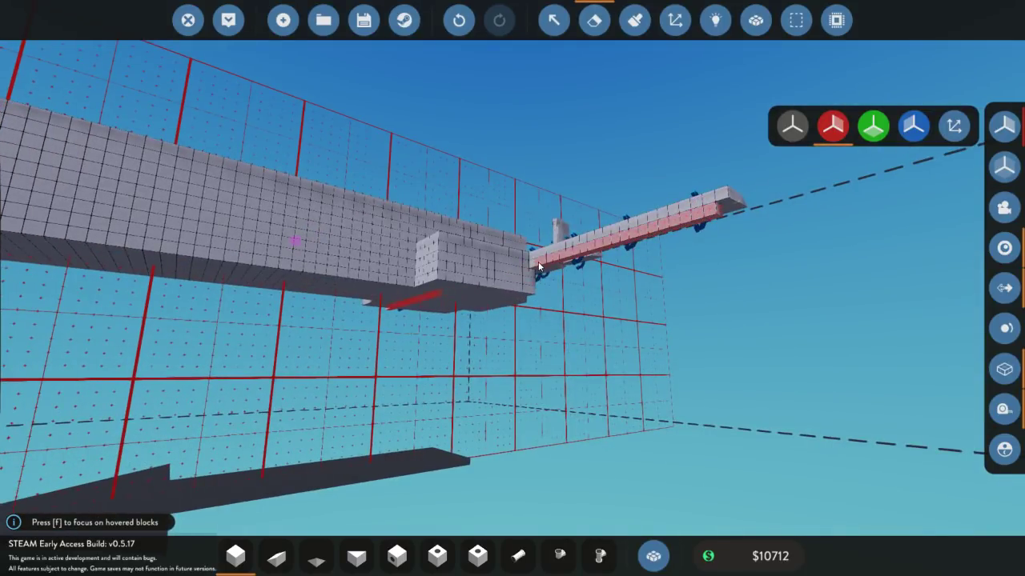
pyautogui.moveTo(574, 318)
pyautogui.mouseDown()
pyautogui.moveTo(461, 374)
pyautogui.moveTo(408, 419)
pyautogui.moveTo(548, 374)
pyautogui.moveTo(657, 359)
pyautogui.moveTo(593, 350)
pyautogui.moveTo(467, 432)
pyautogui.moveTo(460, 474)
pyautogui.moveTo(482, 406)
pyautogui.moveTo(509, 406)
pyautogui.mouseUp()
pyautogui.press('q')
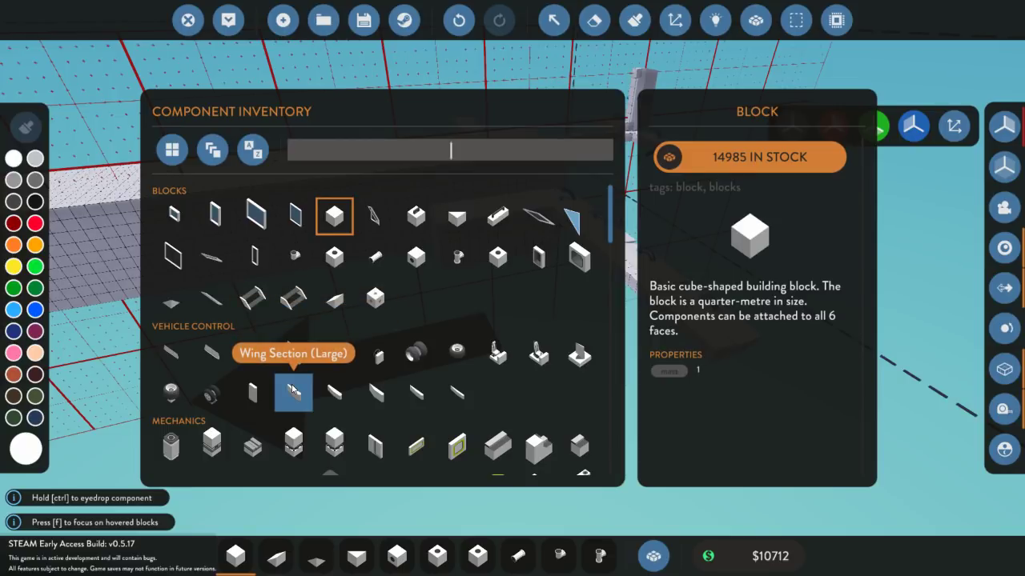
pyautogui.scroll(-2, 293, 391)
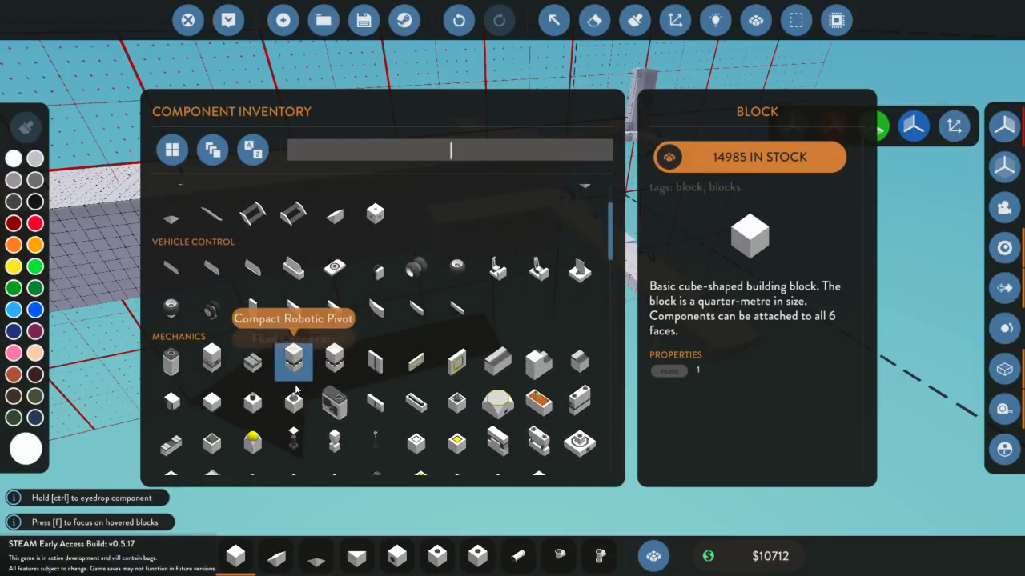
pyautogui.click(293, 306)
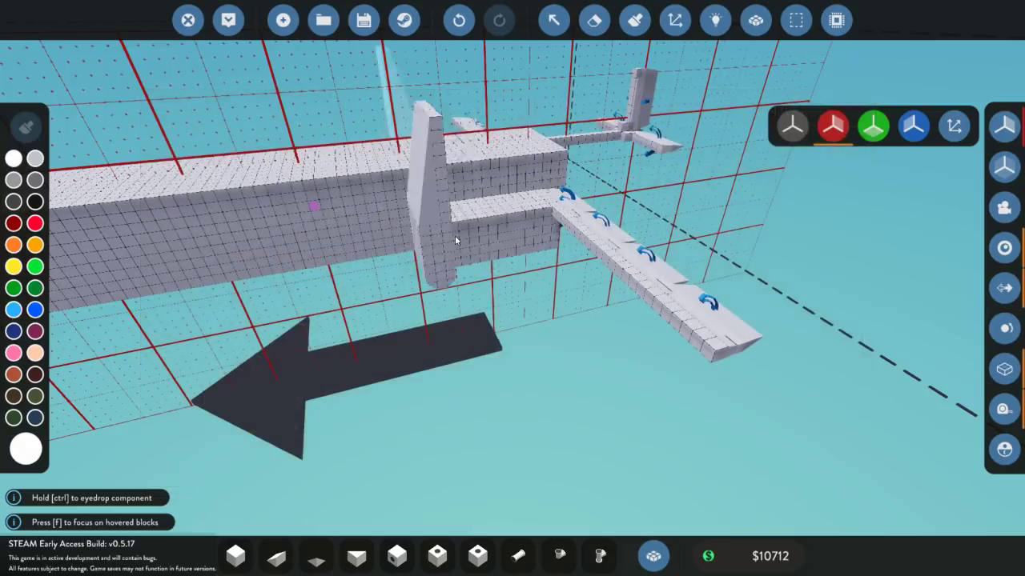
pyautogui.press('l')
pyautogui.press('i')
pyautogui.press('i')
pyautogui.press('l')
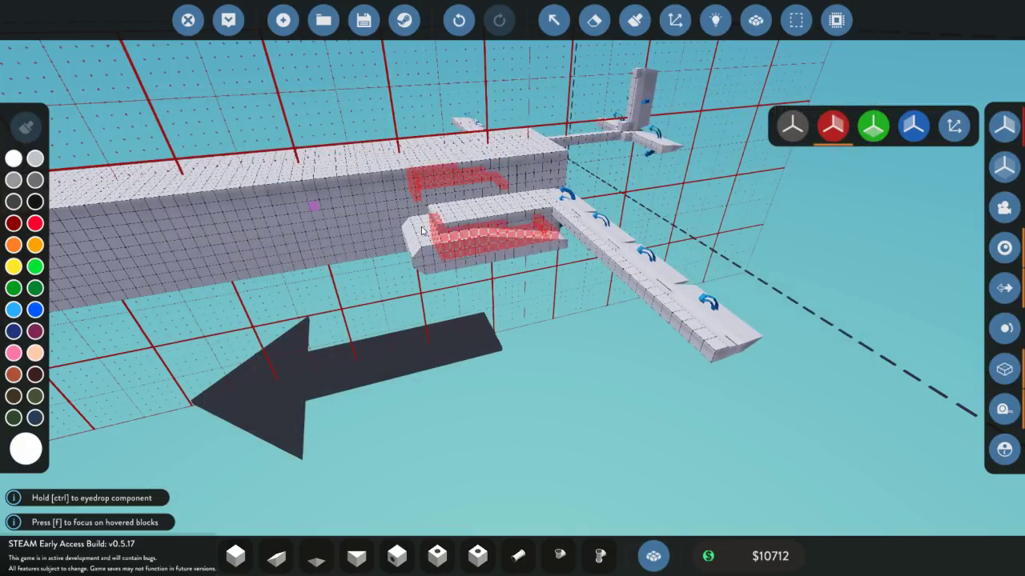
pyautogui.press('l')
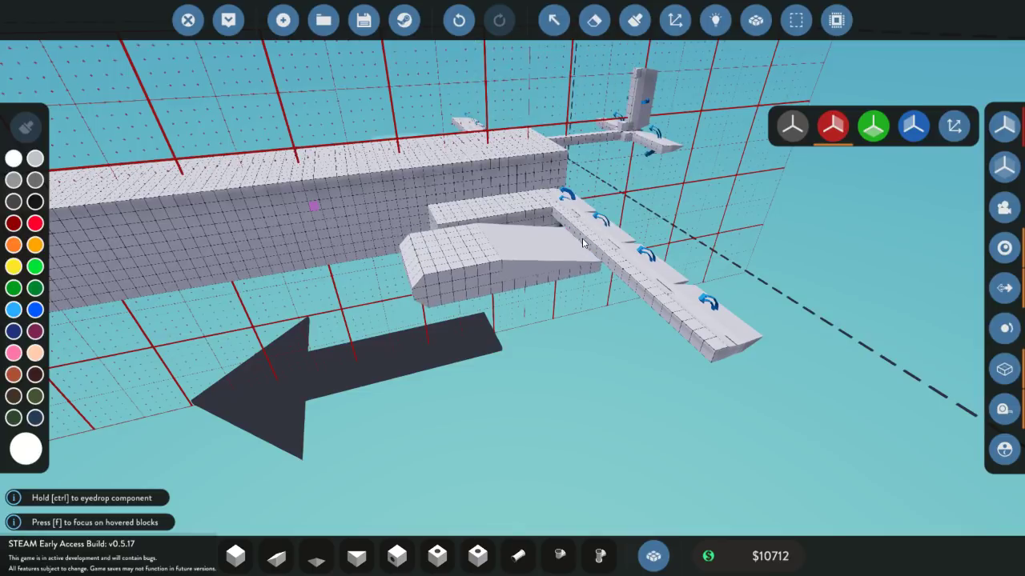
pyautogui.press('k')
pyautogui.press('l')
pyautogui.press('u')
# - Widen the top of the side box outward with a layer of blocks in front of the wing spar
pyautogui.moveTo(585, 240); pyautogui.dragTo(591, 362)
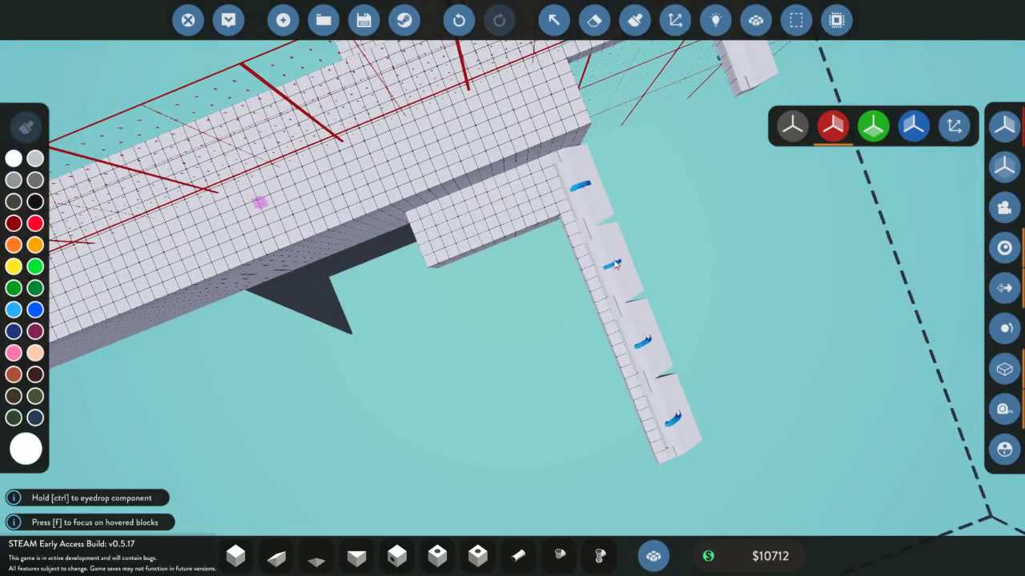
pyautogui.press('1')
pyautogui.moveTo(583, 276); pyautogui.dragTo(430, 256)
pyautogui.press('q')
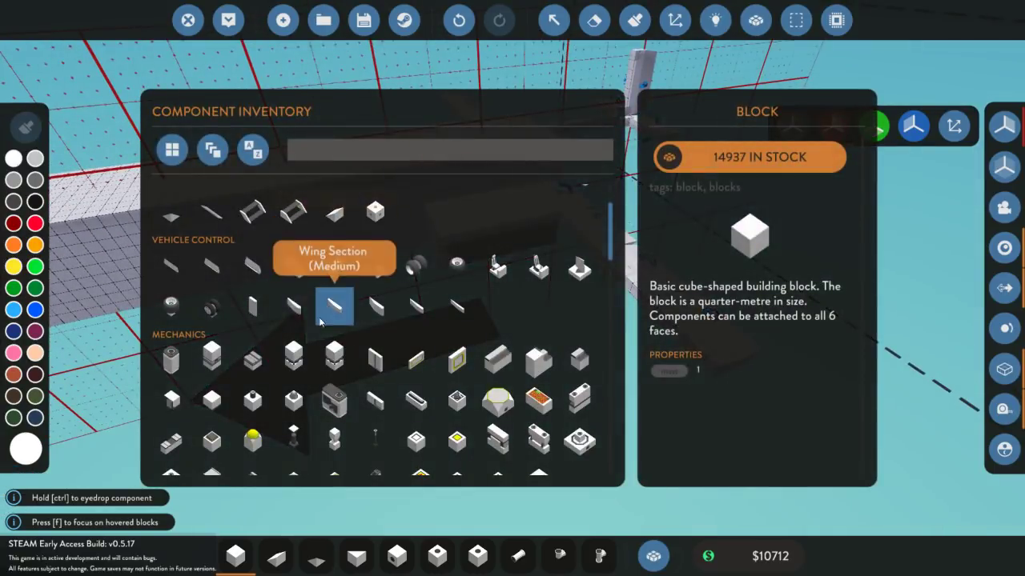
pyautogui.click(334, 303)
pyautogui.press('l')
pyautogui.press('l')
pyautogui.press('l')
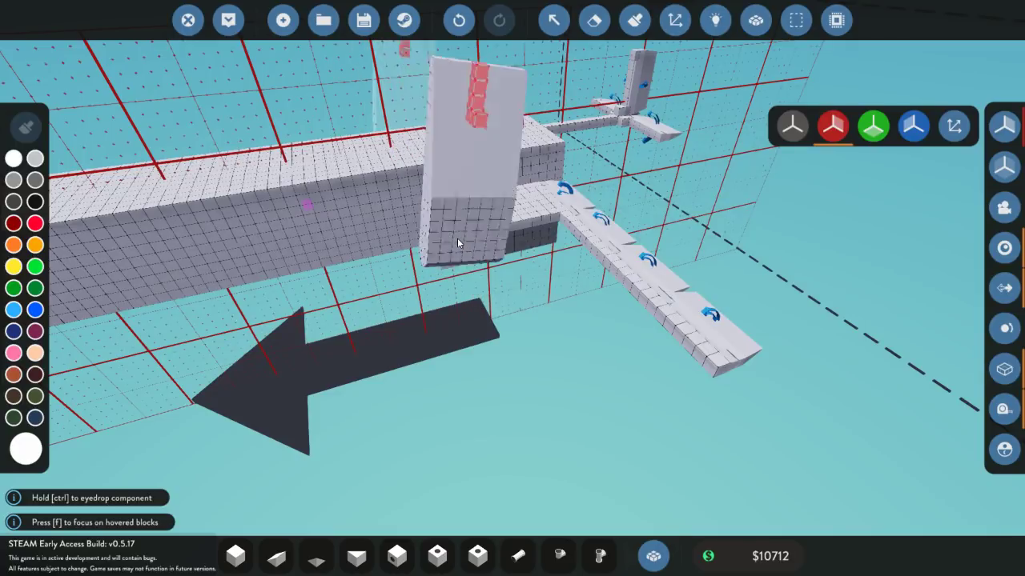
pyautogui.press('u')
pyautogui.press('l')
pyautogui.press('u')
pyautogui.press('l')
pyautogui.press('r')
pyautogui.press('r')
pyautogui.press('r')
pyautogui.press('r')
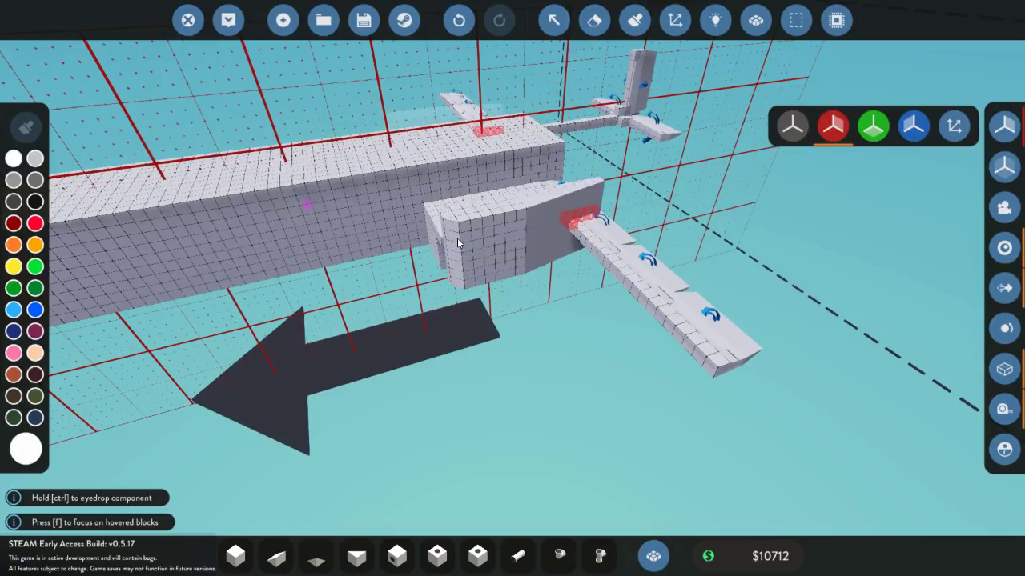
pyautogui.press('r')
pyautogui.press('r')
pyautogui.press('r')
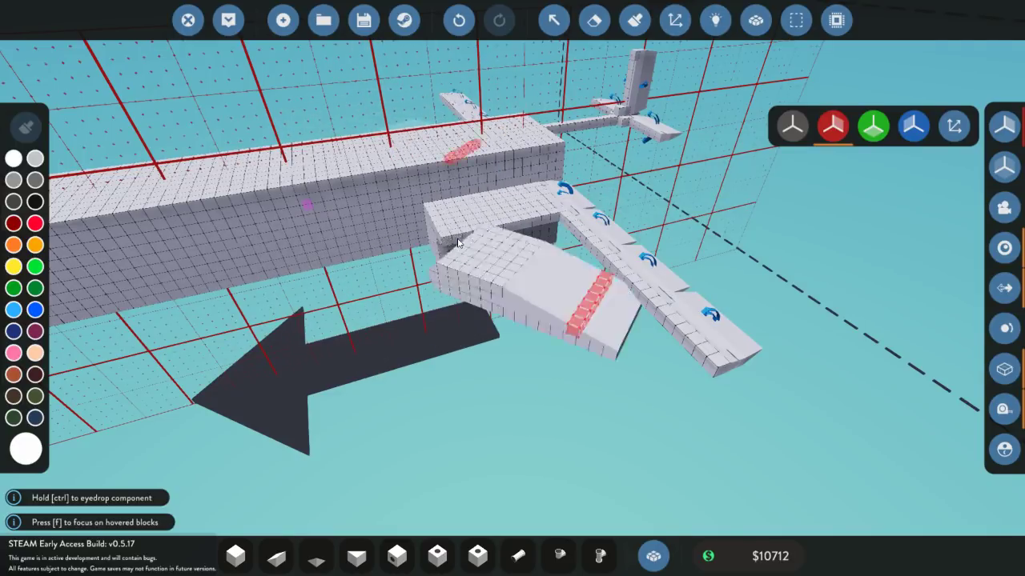
pyautogui.press('r')
pyautogui.press('r')
pyautogui.press('r')
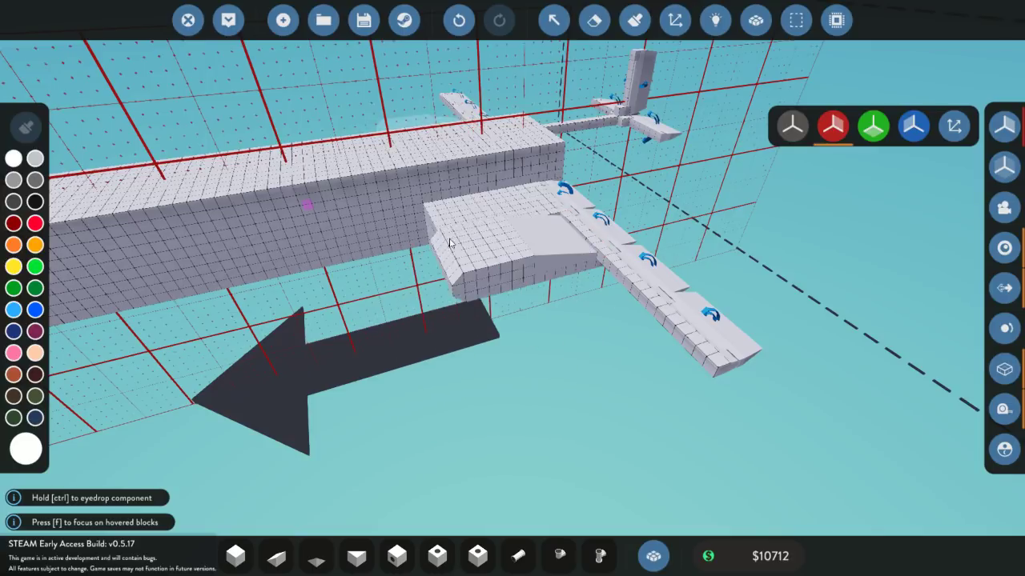
# - Extend the block layer forward past the side box, about 12 blocks long, and mount flat Wing Section (Large) pieces on its outer side
pyautogui.moveTo(389, 238); pyautogui.dragTo(394, 258)
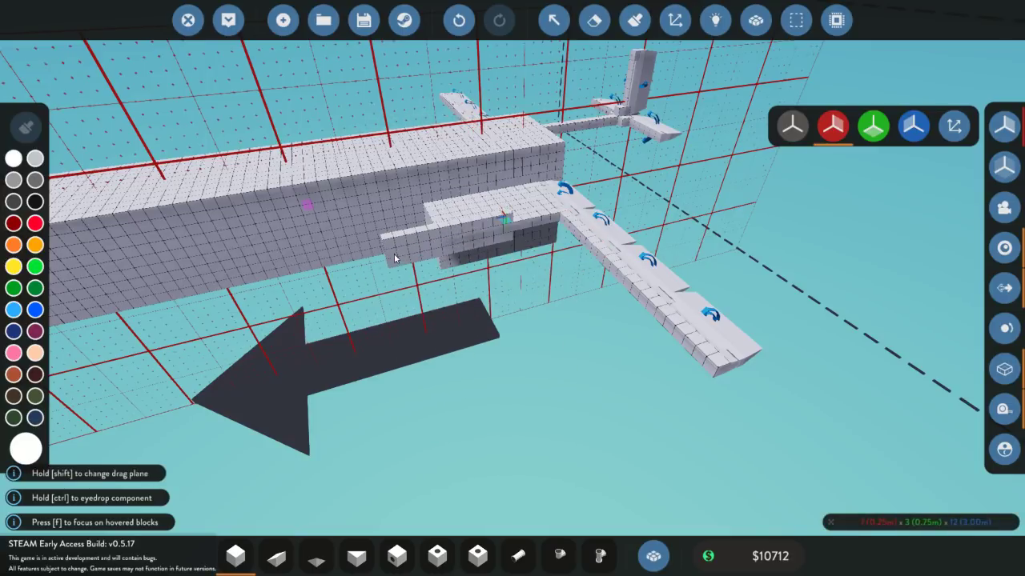
pyautogui.press('q')
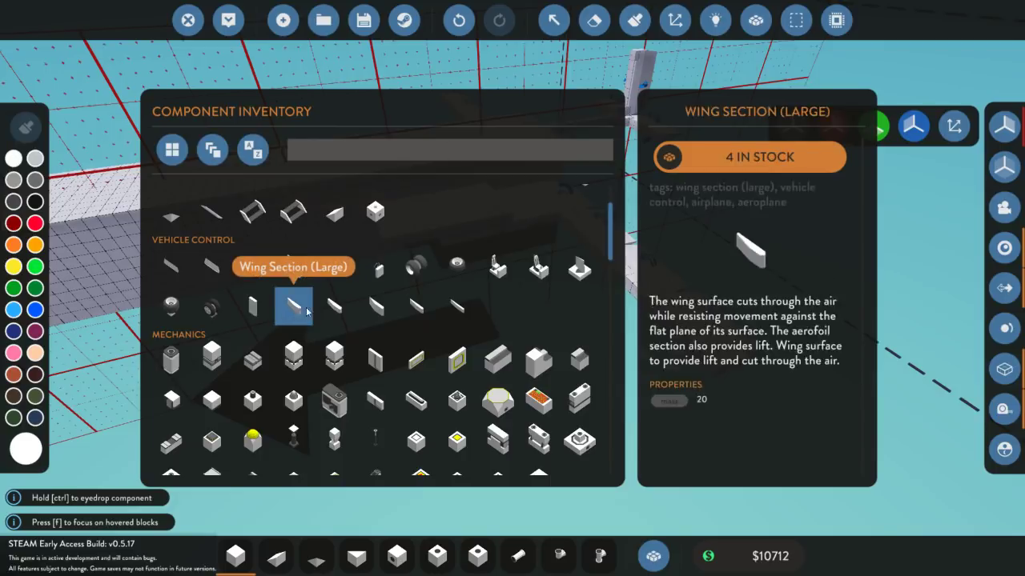
pyautogui.click(294, 306)
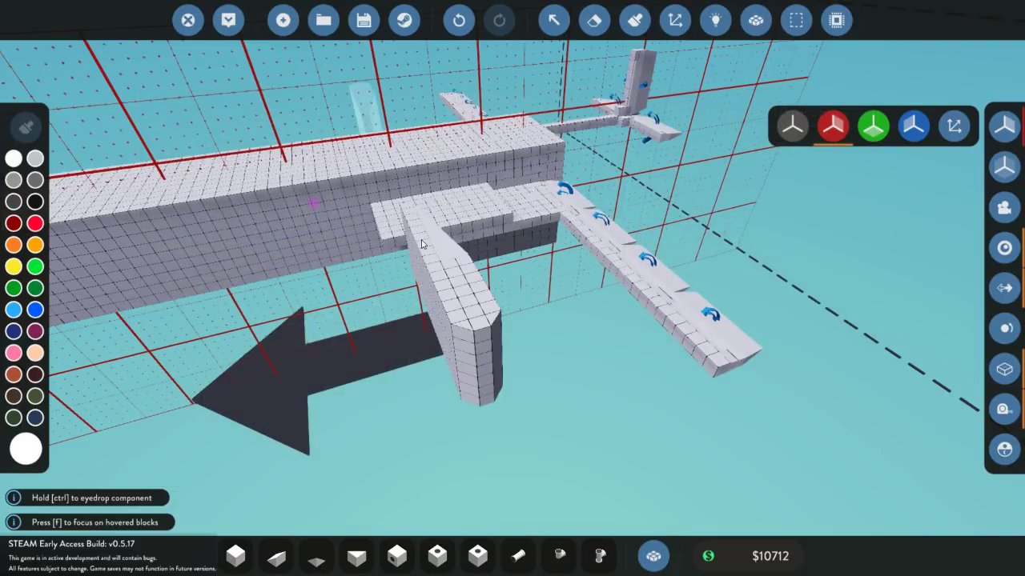
pyautogui.press('k')
pyautogui.press('l')
pyautogui.press('k')
pyautogui.press('k')
pyautogui.press('k')
pyautogui.press('l')
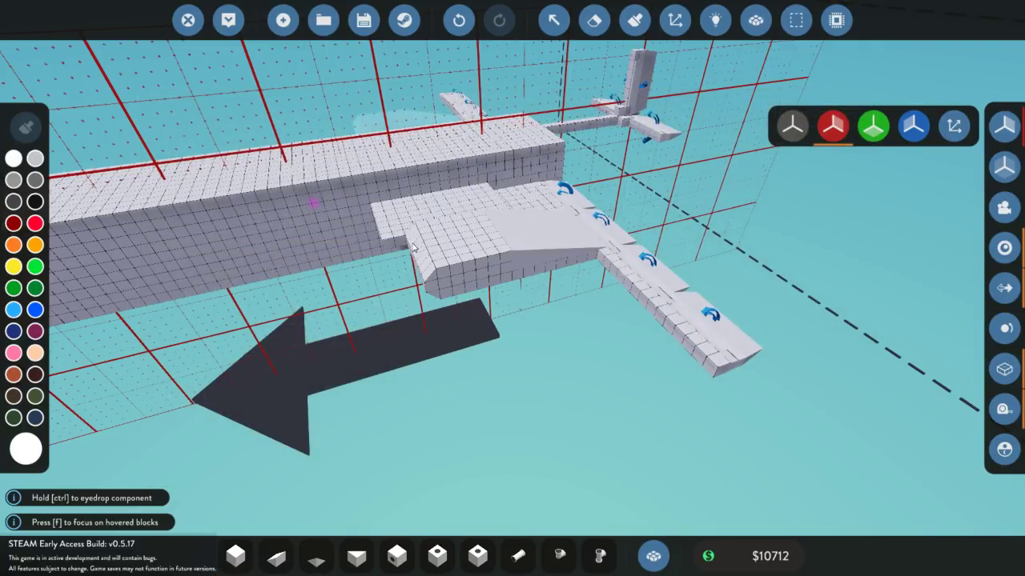
pyautogui.press('l')
pyautogui.press('l')
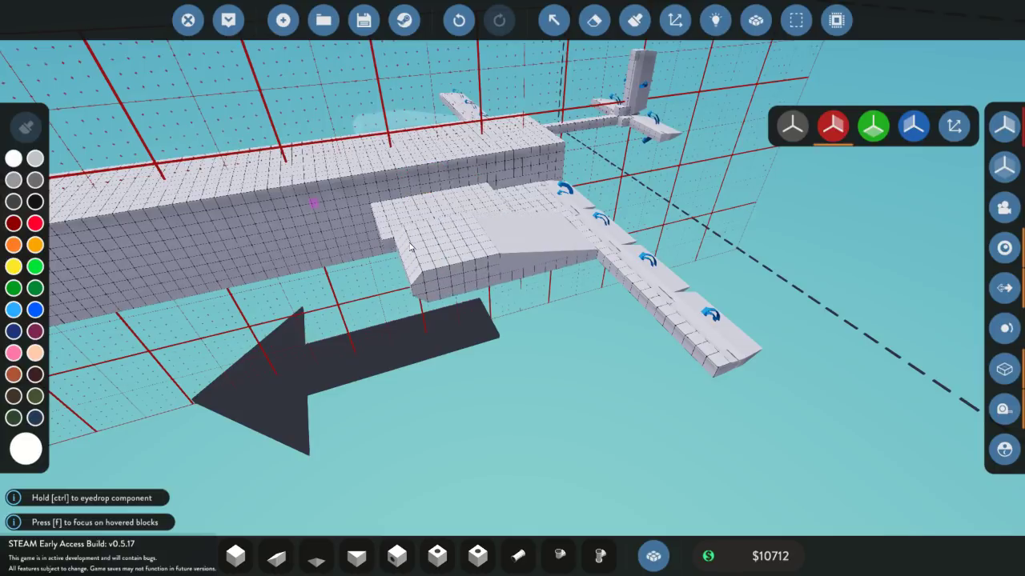
pyautogui.press('k')
pyautogui.press('k')
pyautogui.press('k')
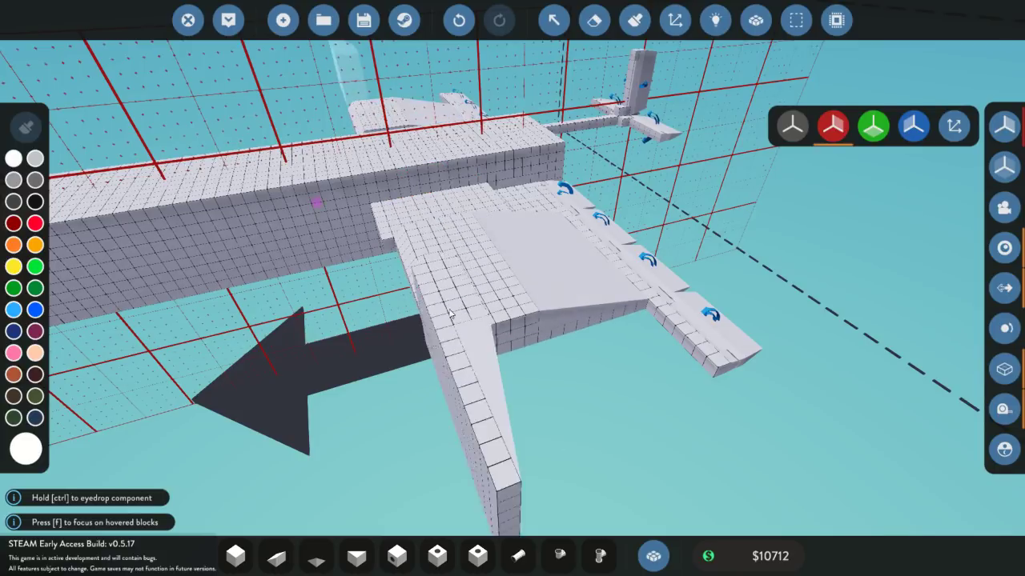
# - Fill the area outboard of the large wing sections, in front of the wing spar, with a one-block-thick layer of blocks
pyautogui.moveTo(438, 287); pyautogui.dragTo(417, 271)
pyautogui.press('1')
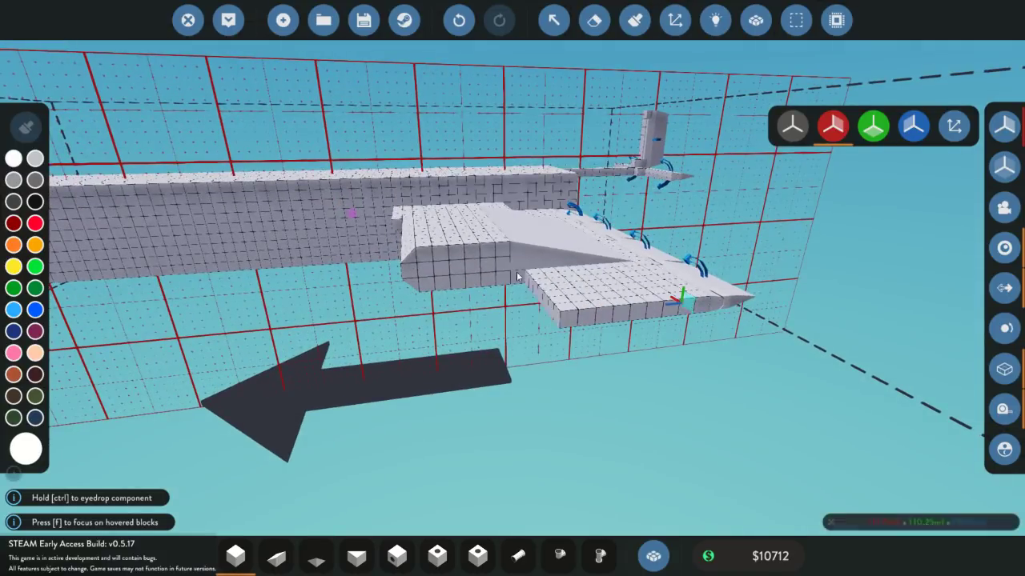
pyautogui.moveTo(566, 277); pyautogui.dragTo(559, 304)
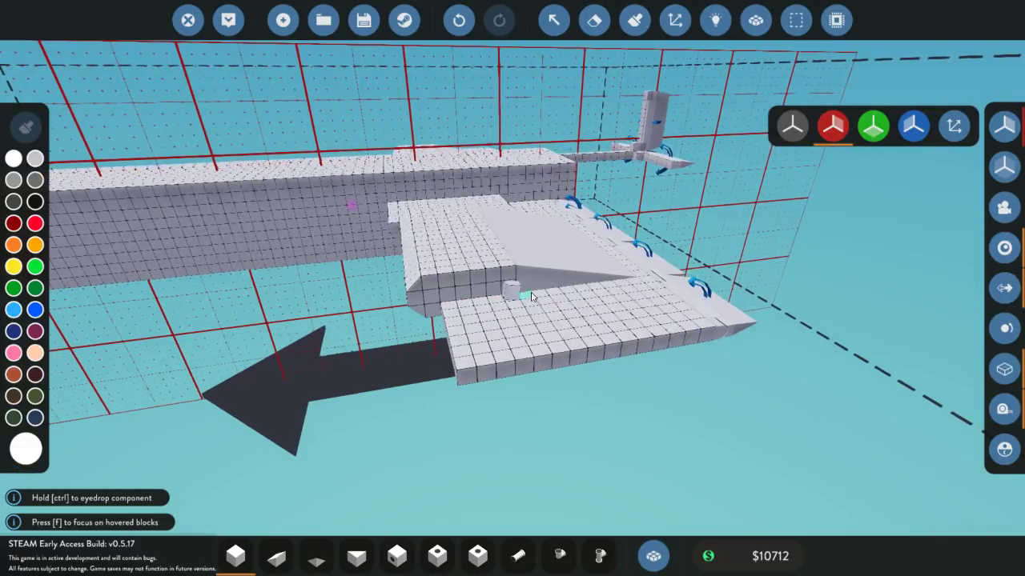
# - Mount Wing Section (Small) pieces on the block layers outboard and inboard of the large wing sections
pyautogui.press('q')
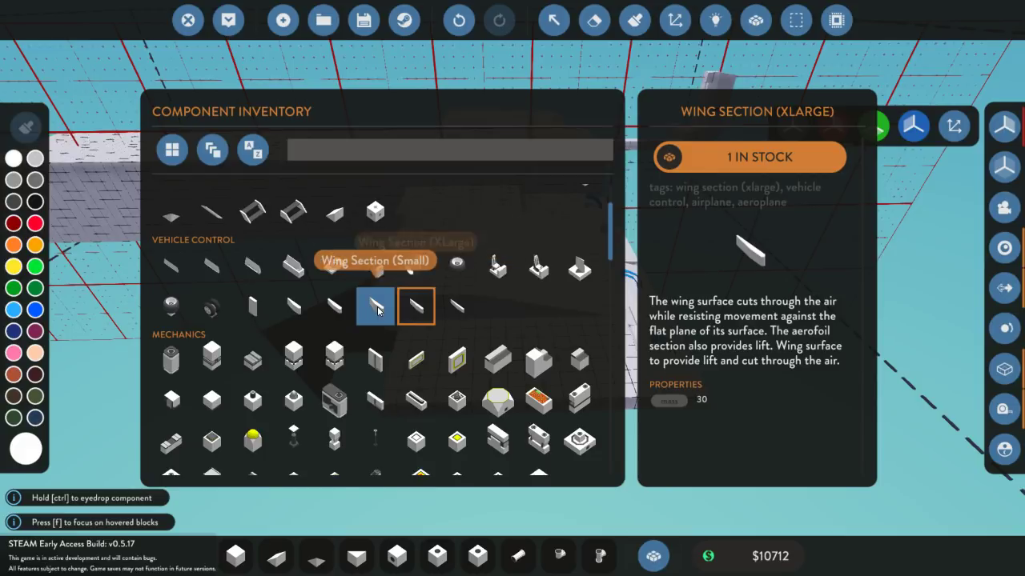
pyautogui.click(377, 306)
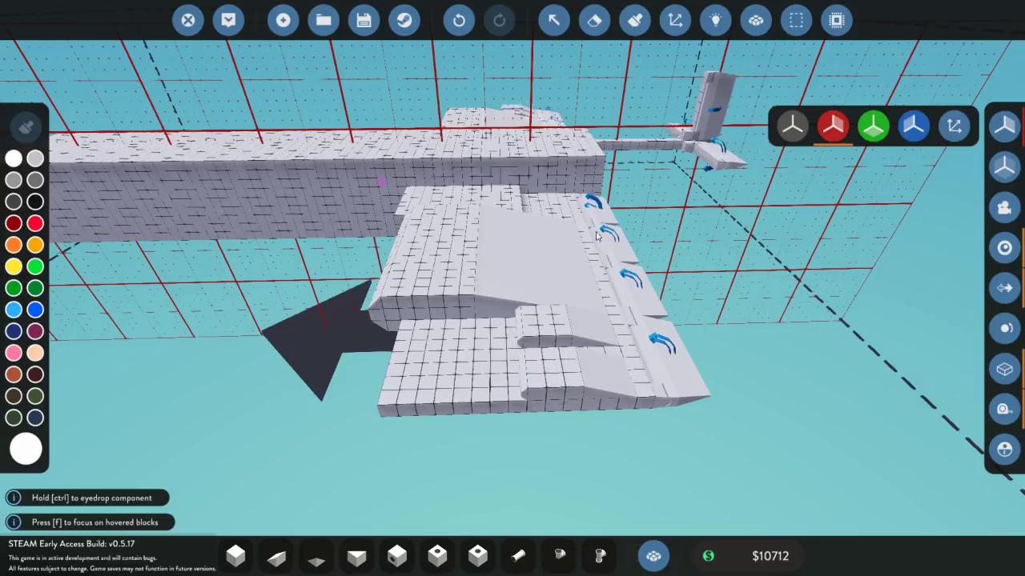
pyautogui.moveTo(596, 236); pyautogui.dragTo(439, 272)
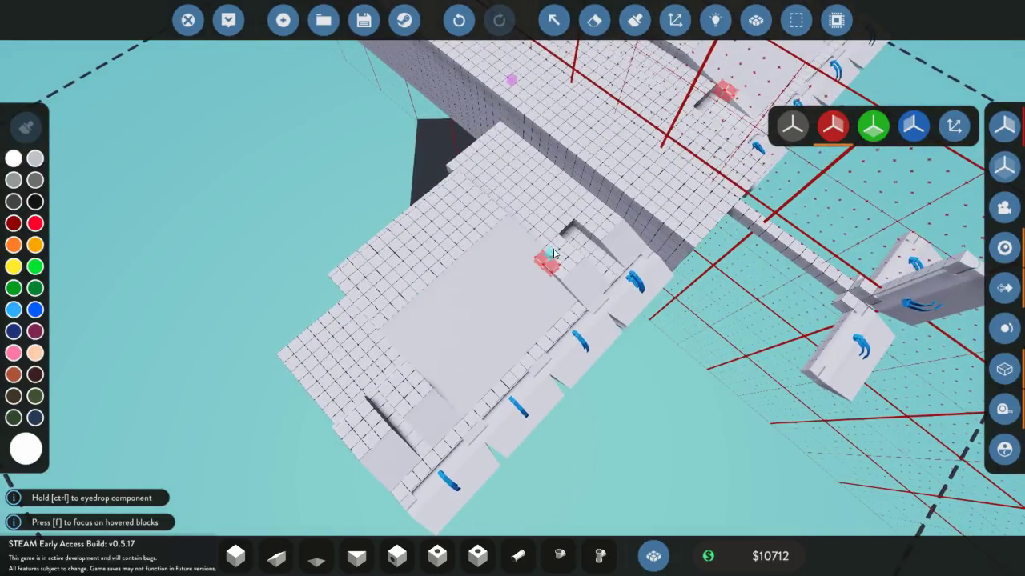
# - Erase blocks along the wing's leading edge, removing the inner overhang and tapering the outboard layer in steps toward the tip
pyautogui.moveTo(558, 250); pyautogui.dragTo(425, 208)
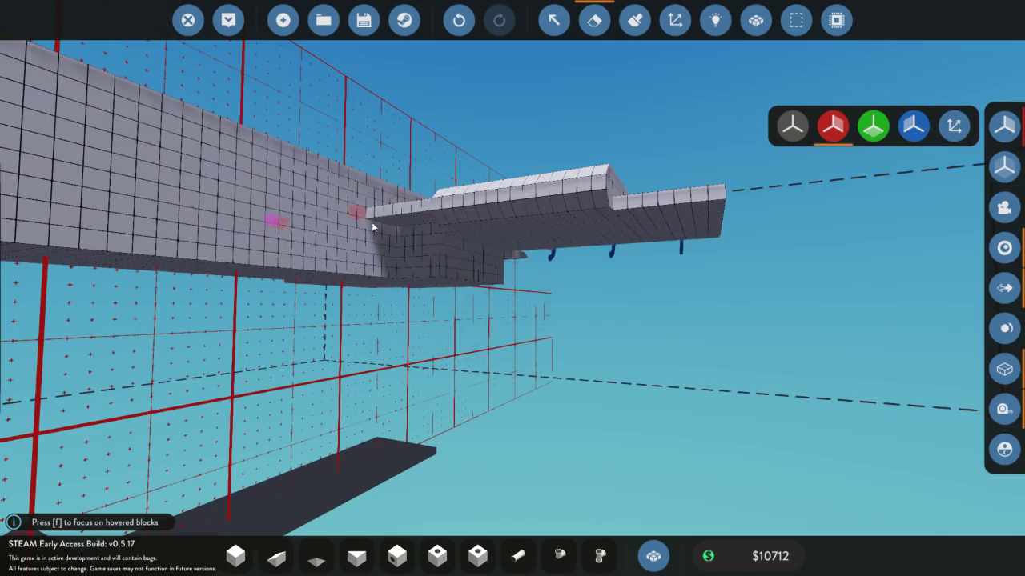
pyautogui.press('f')
pyautogui.moveTo(355, 343); pyautogui.dragTo(392, 368)
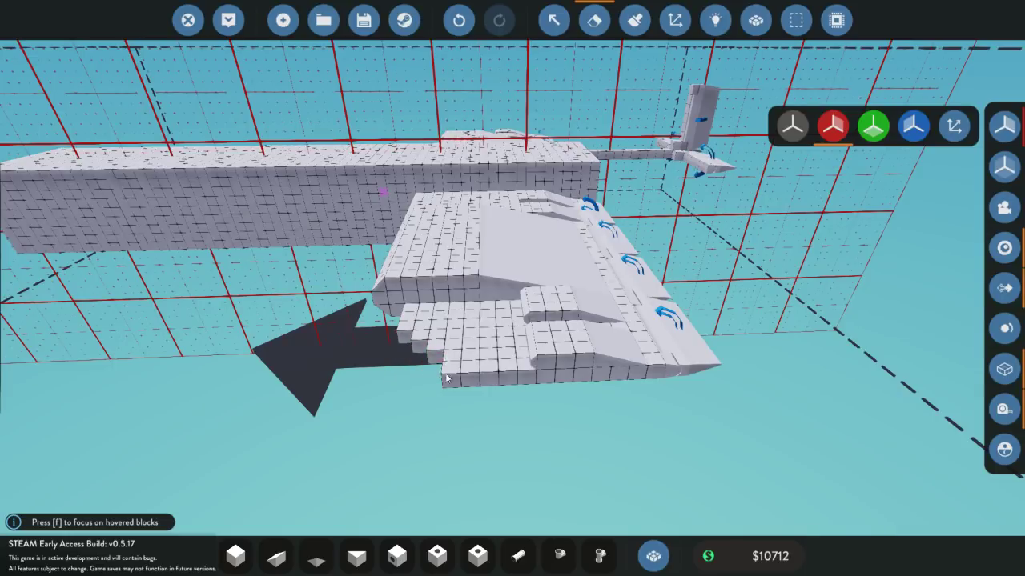
pyautogui.moveTo(446, 378); pyautogui.dragTo(408, 398)
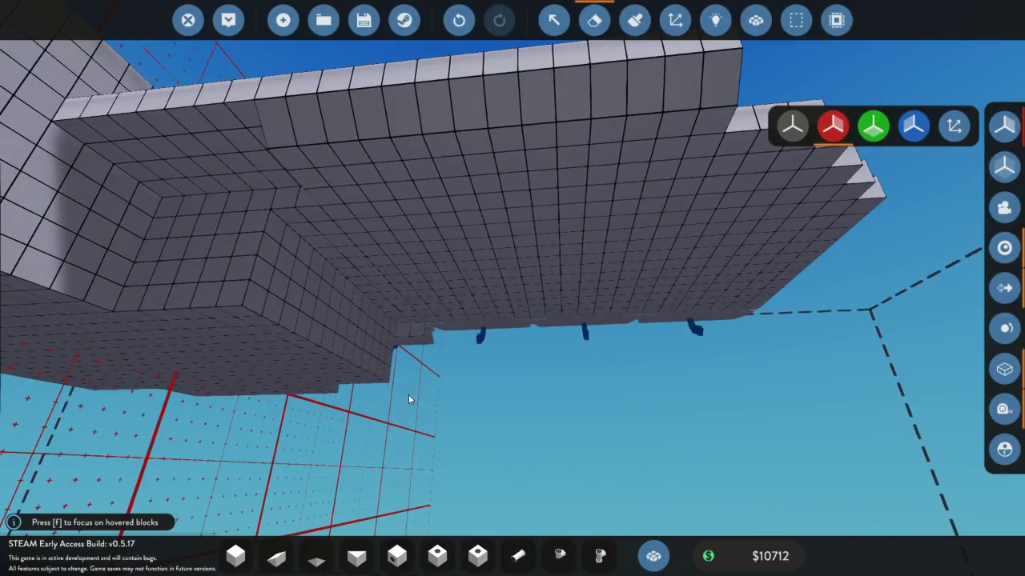
# - Find the Small Jet Intake among the jet components and mount it facing forward on the wing's underside beside the side box
pyautogui.moveTo(408, 395); pyautogui.dragTo(432, 389)
pyautogui.scroll(3, 395, 382)
pyautogui.press('1')
pyautogui.press('q')
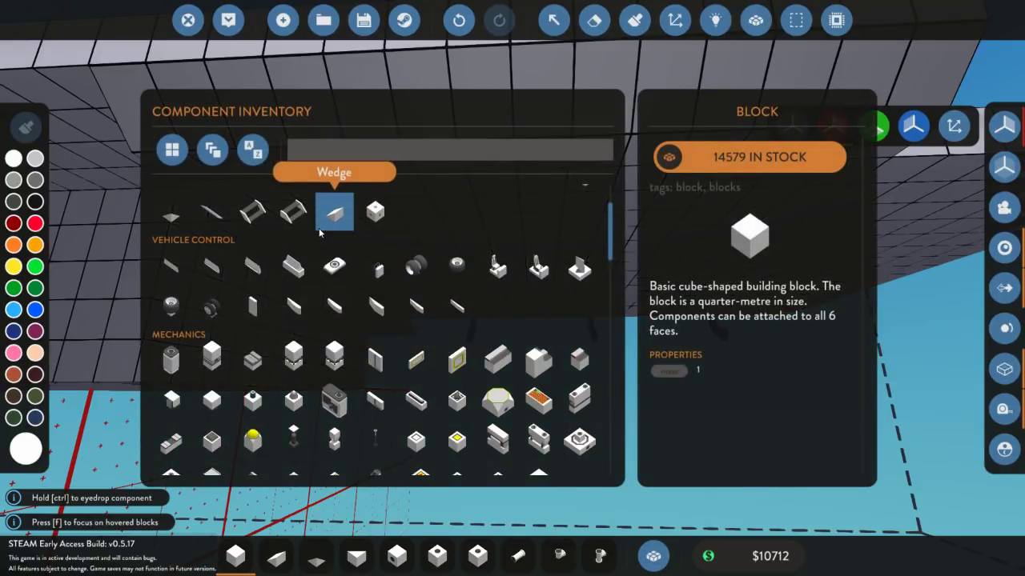
pyautogui.scroll(-3, 321, 253)
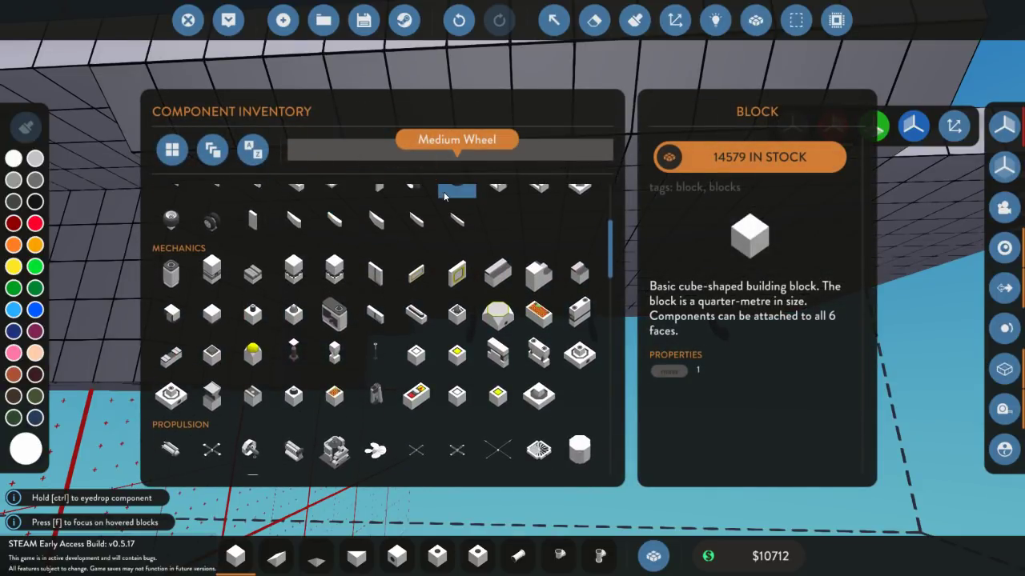
pyautogui.write('jet')
pyautogui.click(289, 277)
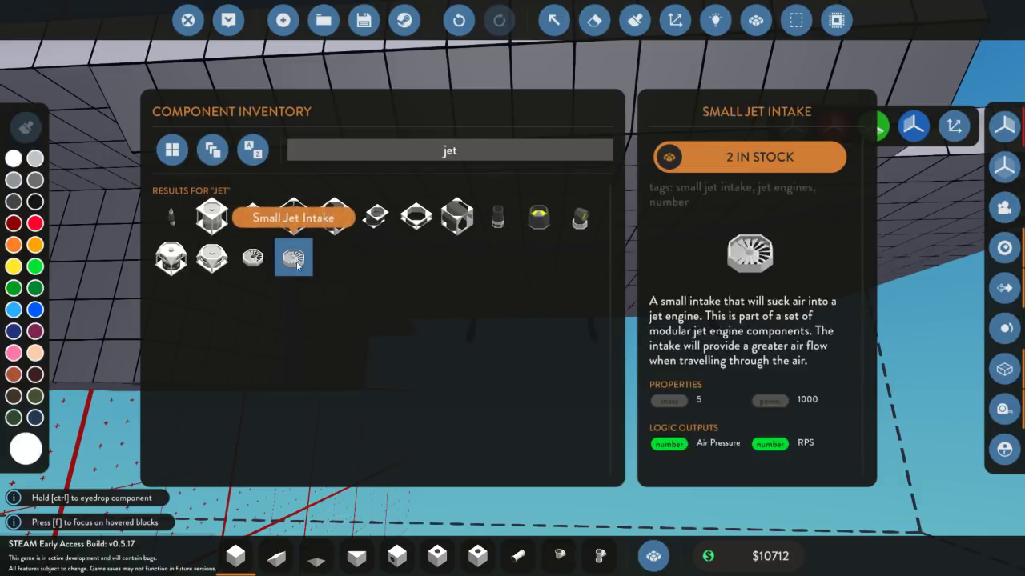
pyautogui.press('q')
pyautogui.moveTo(417, 227); pyautogui.dragTo(466, 212)
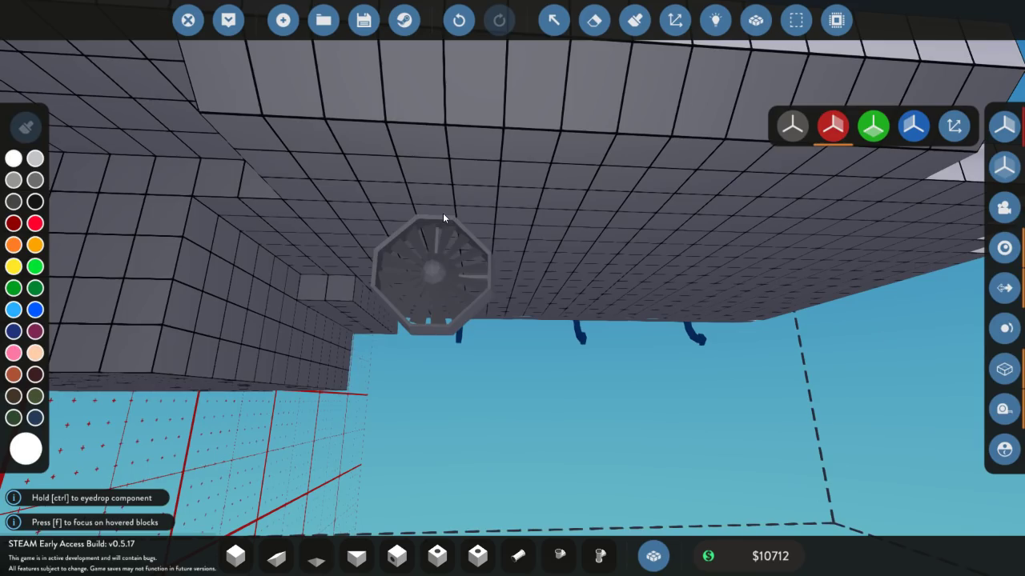
pyautogui.press('i')
pyautogui.moveTo(432, 330); pyautogui.dragTo(494, 372)
# - Attach a Jet Compressor directly behind the Small Jet Intake, oriented along the engine's axis
pyautogui.press('Tab')
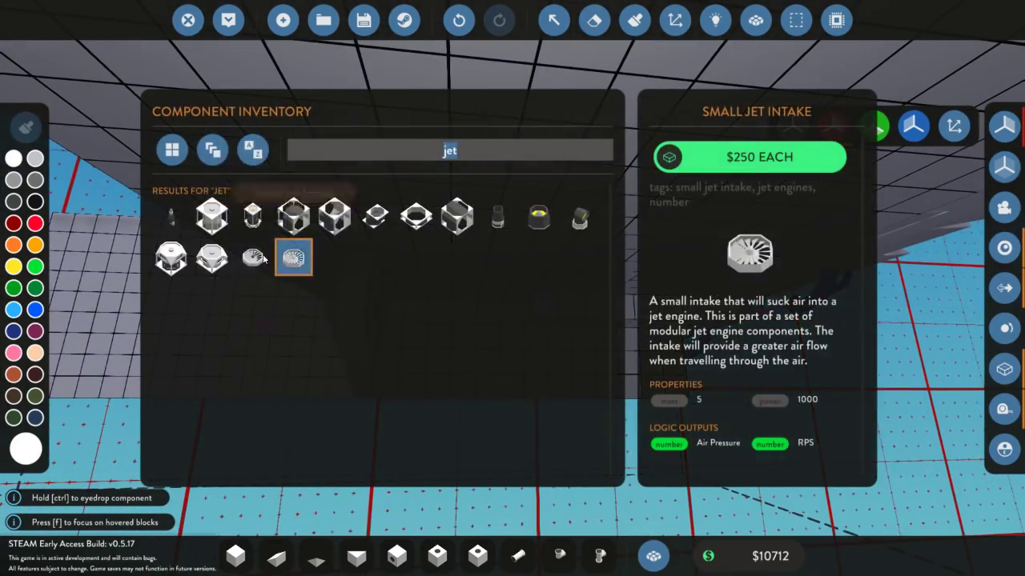
pyautogui.click(252, 215)
pyautogui.press('j')
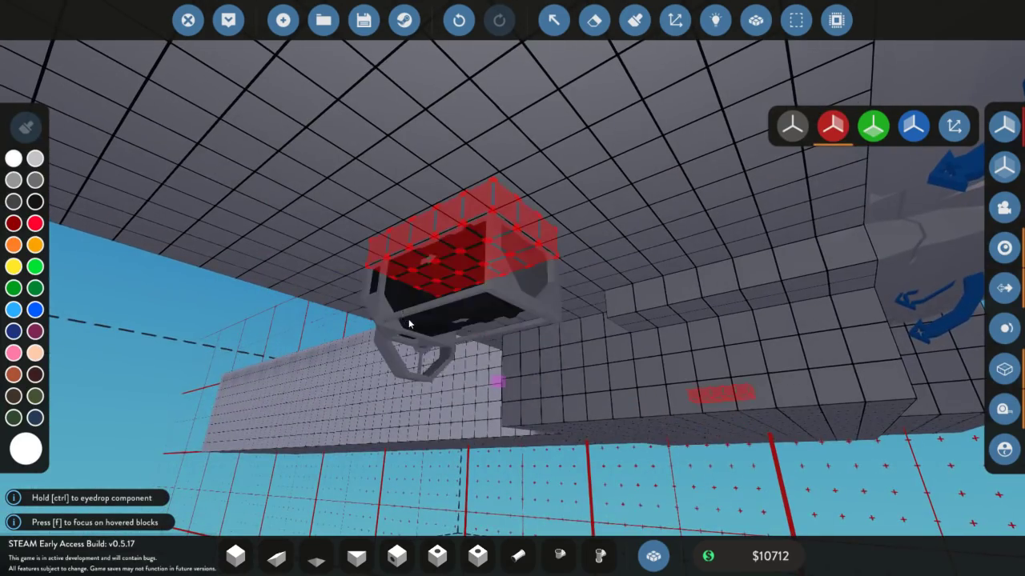
pyautogui.press('j')
pyautogui.click(418, 333)
pyautogui.press('j')
pyautogui.moveTo(434, 373); pyautogui.dragTo(258, 348)
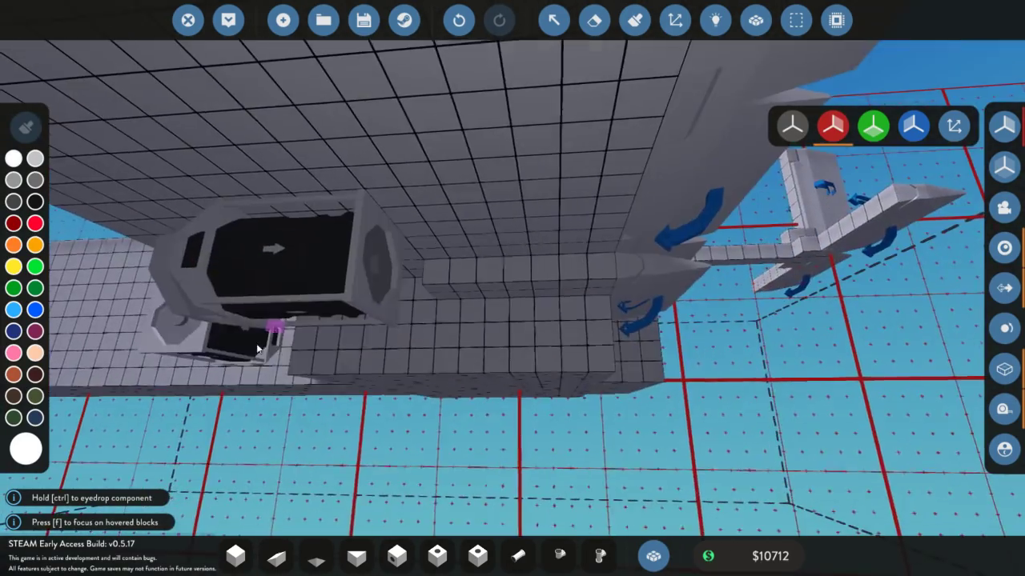
pyautogui.press('j')
pyautogui.press('j')
# - Rotate a Jet Combustion Chamber so its flow arrow points rearward and attach it behind the compressor
pyautogui.press('Tab')
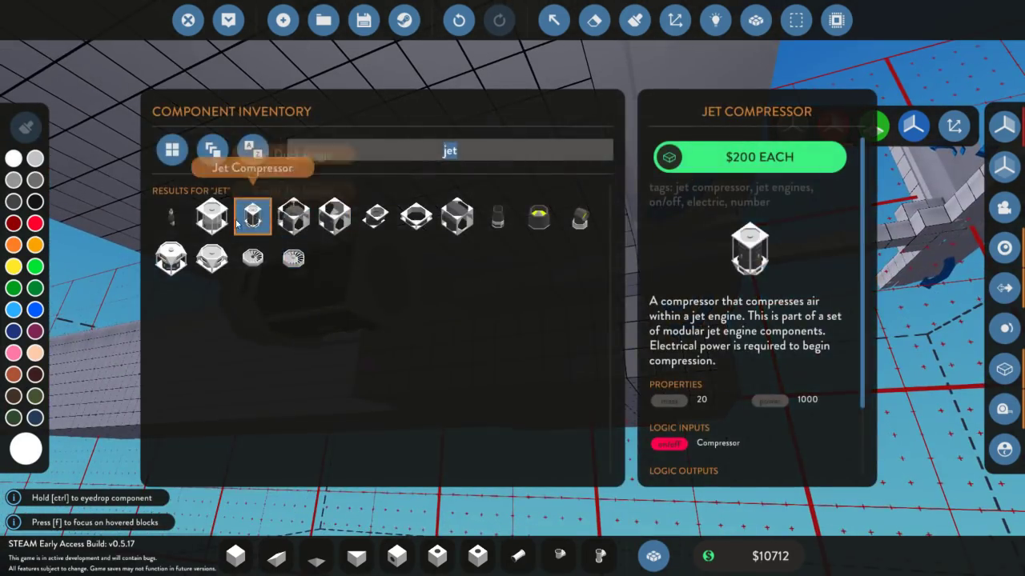
pyautogui.click(211, 215)
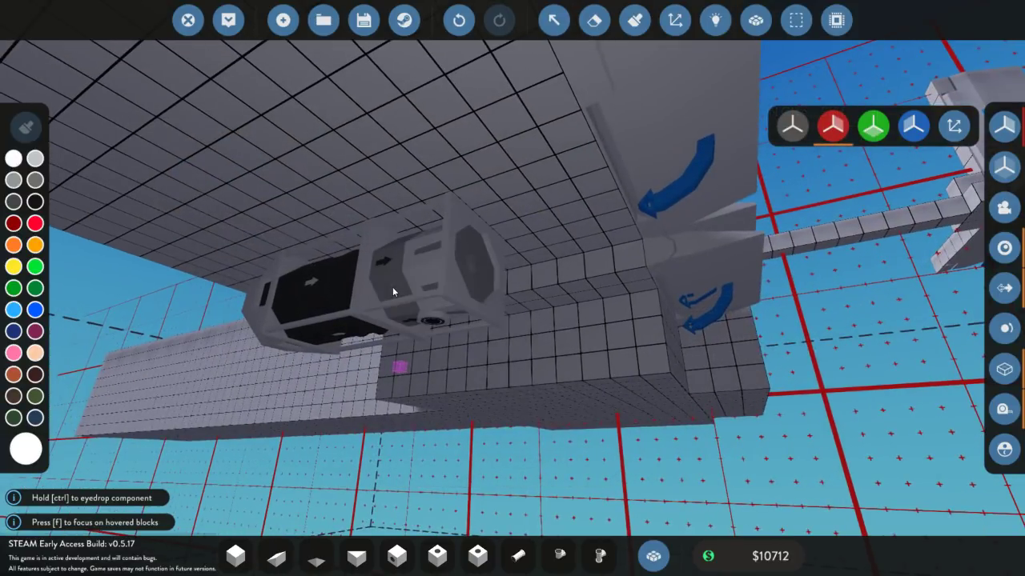
pyautogui.press('r')
pyautogui.press('r')
pyautogui.press('r')
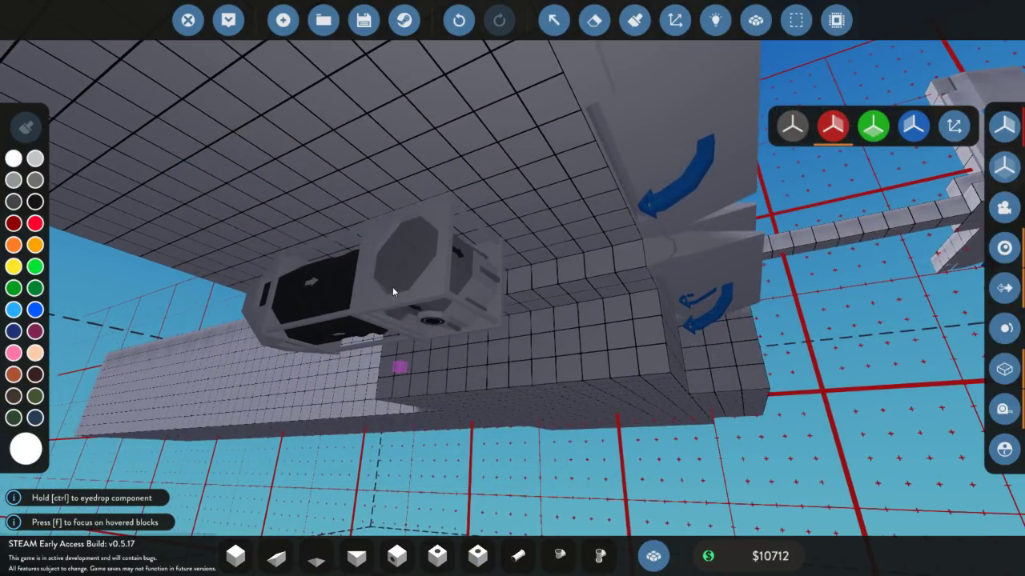
pyautogui.press('r')
pyautogui.press('r')
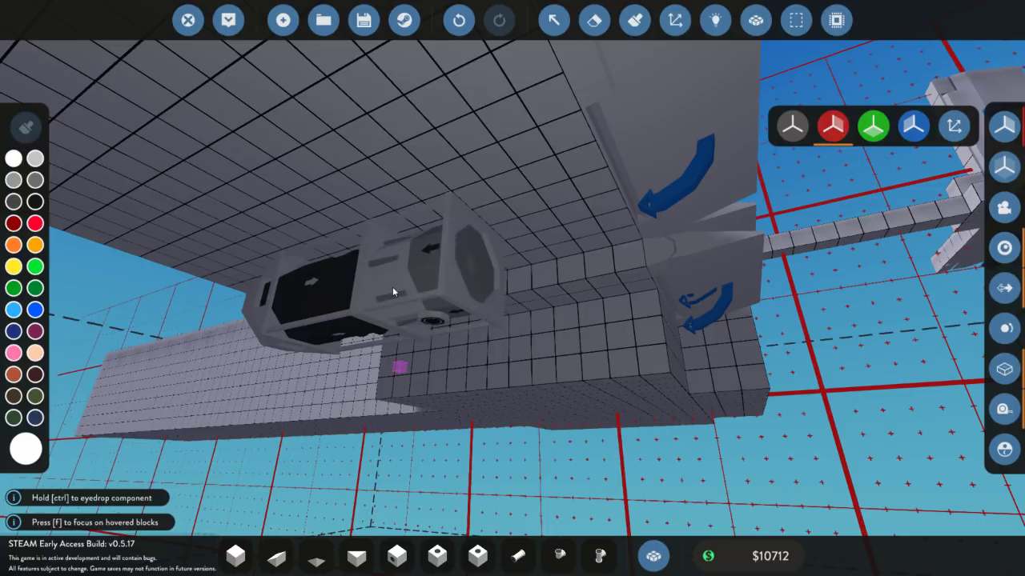
pyautogui.press('l')
pyautogui.press('l')
pyautogui.press('l')
pyautogui.press('l')
pyautogui.press('l')
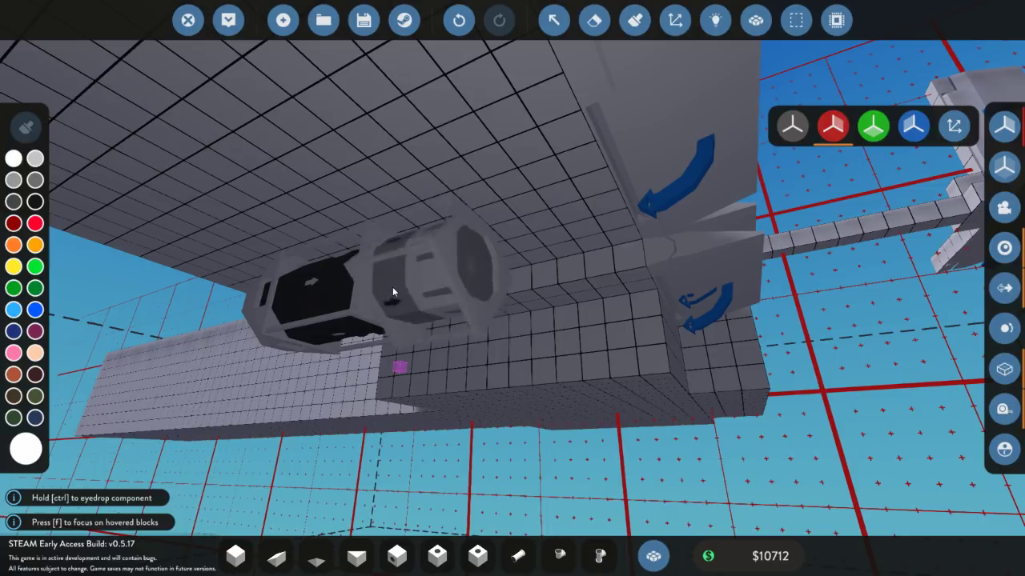
pyautogui.moveTo(392, 288); pyautogui.dragTo(752, 395)
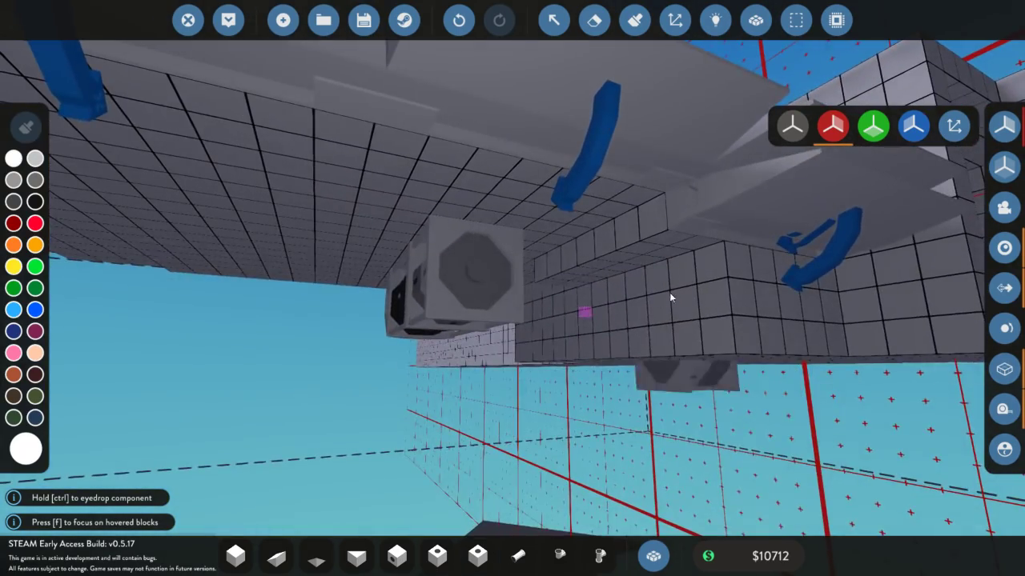
pyautogui.moveTo(606, 339); pyautogui.dragTo(470, 321)
# - Rotate a jet turbine module to line up with the engine and attach it behind the combustion chamber
pyautogui.press('Tab')
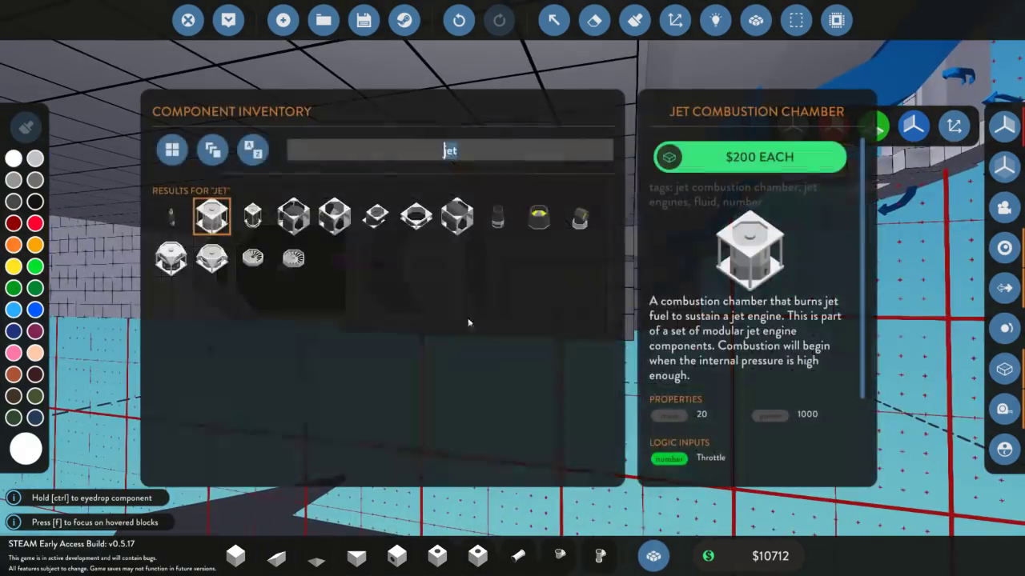
pyautogui.click(171, 258)
pyautogui.press('Tab')
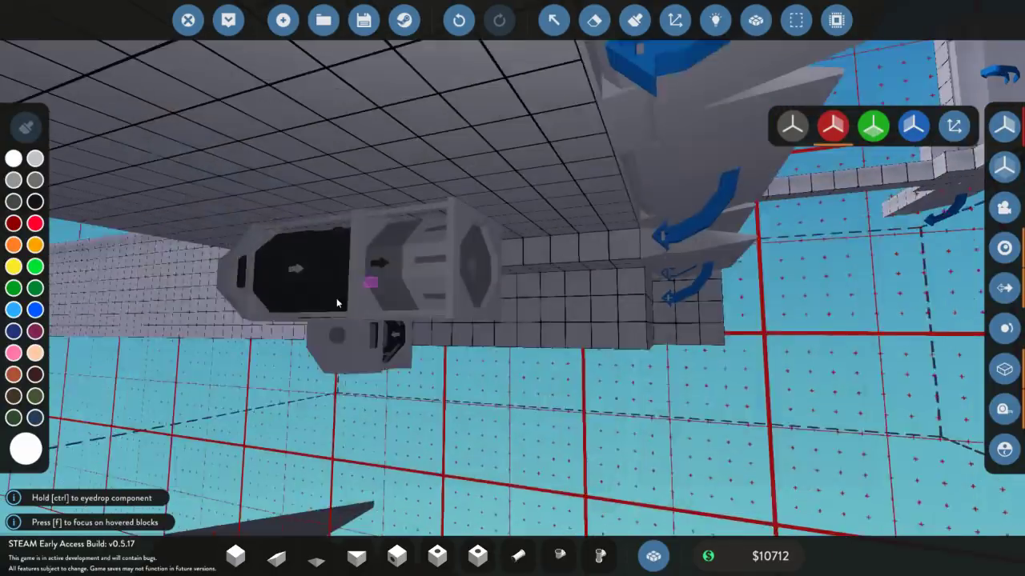
pyautogui.moveTo(337, 299); pyautogui.dragTo(460, 273)
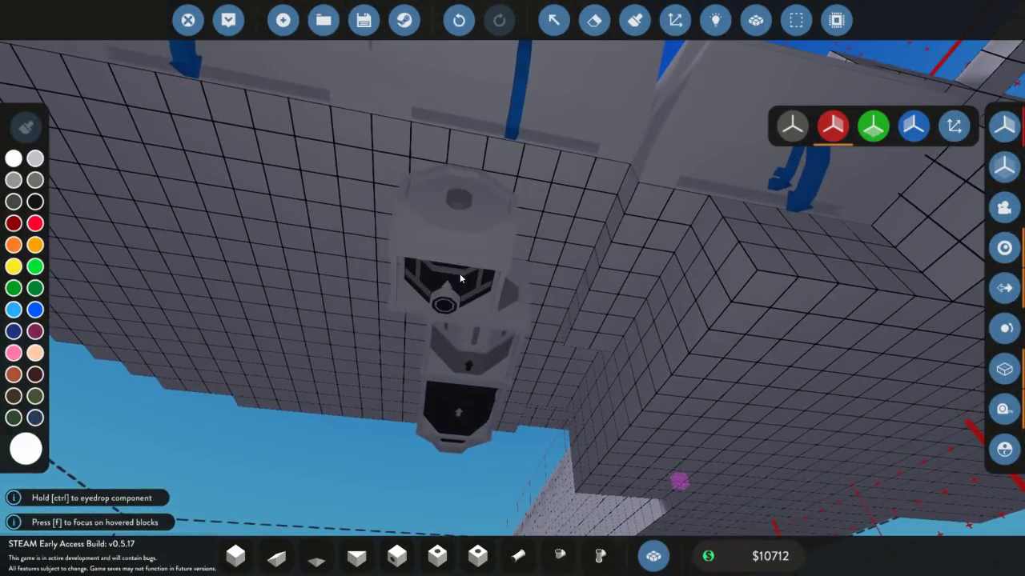
pyautogui.press('o')
pyautogui.press('o')
pyautogui.press('l')
pyautogui.press('o')
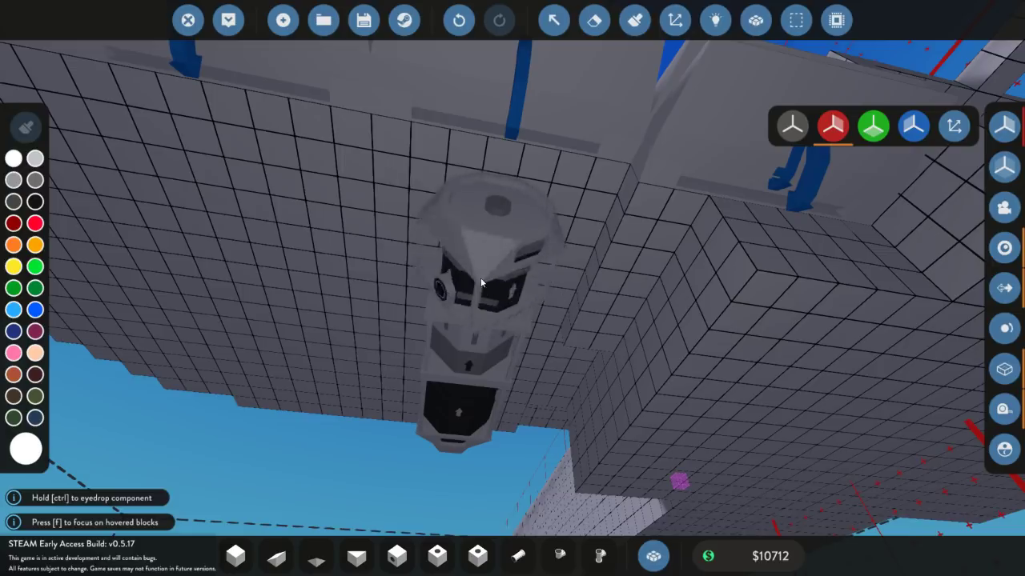
pyautogui.press('o')
pyautogui.press('o')
pyautogui.press('u')
pyautogui.click(480, 279)
pyautogui.moveTo(332, 346); pyautogui.dragTo(434, 392)
# - Attach a jet exhaust to the rear end of the engine under the wing
pyautogui.press('Tab')
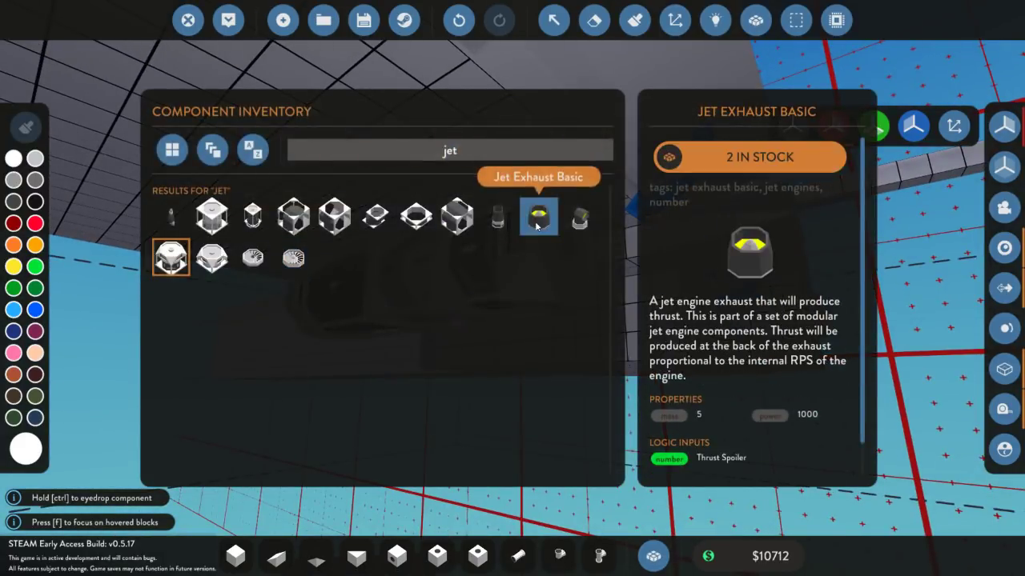
pyautogui.click(579, 217)
pyautogui.click(563, 253)
pyautogui.moveTo(407, 354); pyautogui.dragTo(435, 323)
# - Erase a block from the side box wall level with the combustion chamber's fluid connection and run straight pipes through the opening
pyautogui.moveTo(390, 266); pyautogui.dragTo(324, 254)
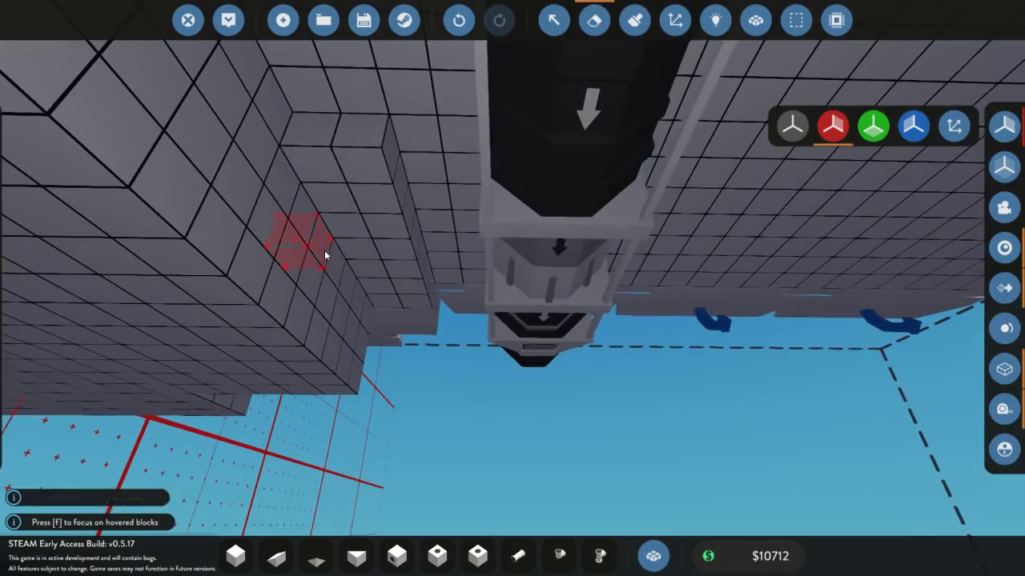
pyautogui.moveTo(282, 203)
pyautogui.mouseDown()
pyautogui.moveTo(393, 224)
pyautogui.moveTo(559, 325)
pyautogui.moveTo(626, 341)
pyautogui.moveTo(599, 323)
pyautogui.moveTo(571, 405)
pyautogui.mouseUp()
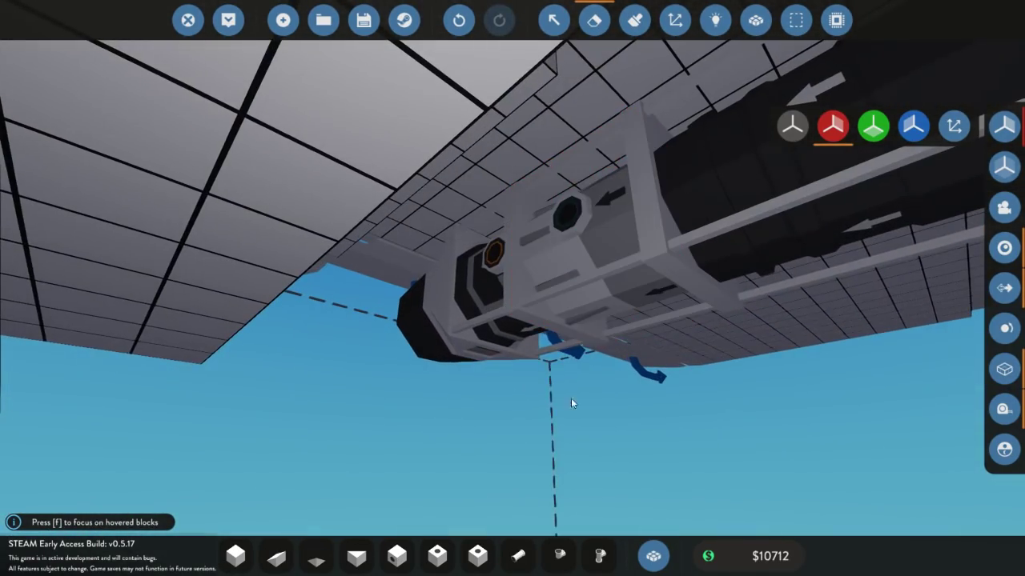
pyautogui.click(518, 555)
pyautogui.click(550, 215)
pyautogui.press('f')
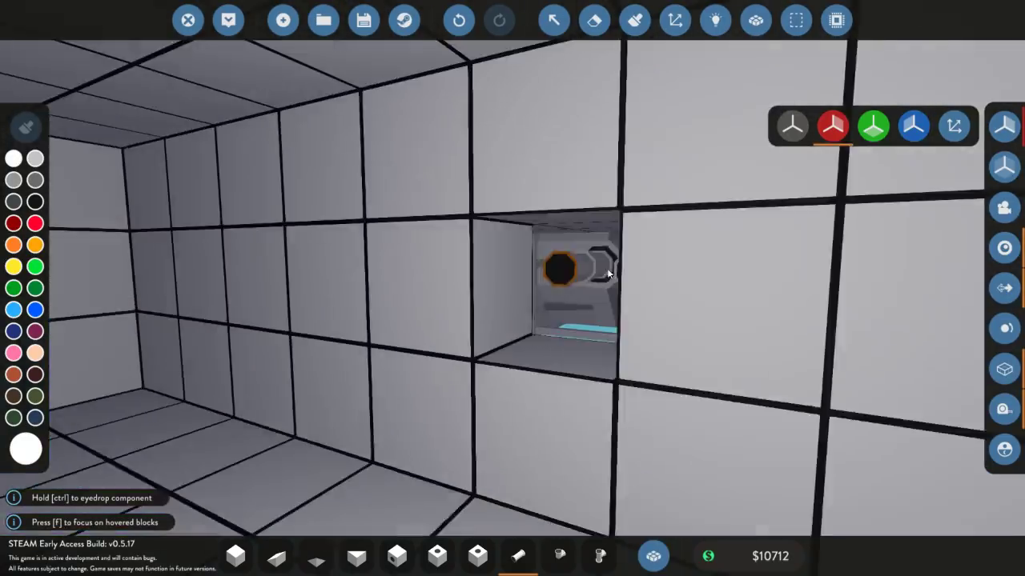
pyautogui.click(577, 281)
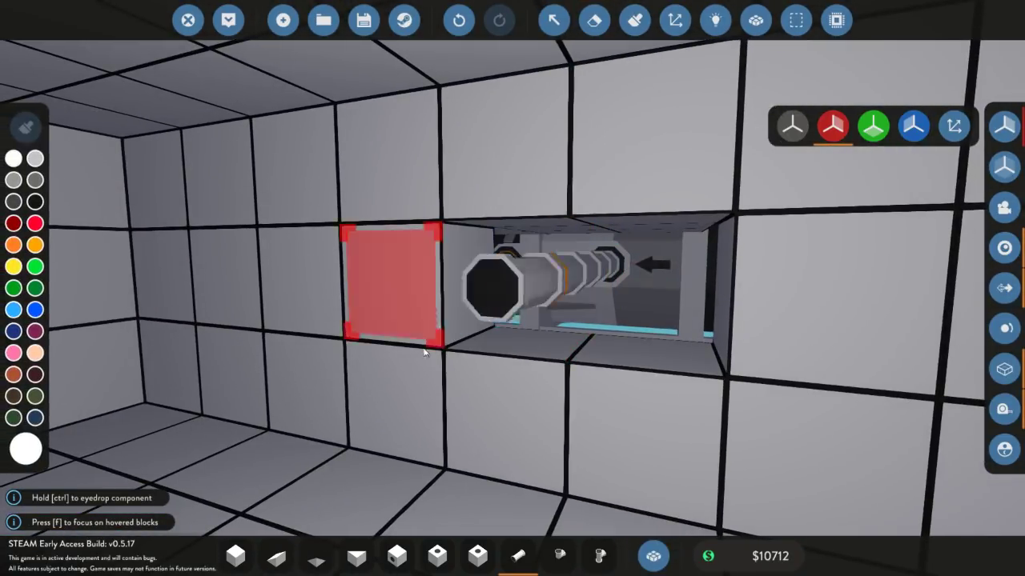
# - Find the Fluid Port and place it in the side box wall at the inner end of the fuel pipe
pyautogui.press('Tab')
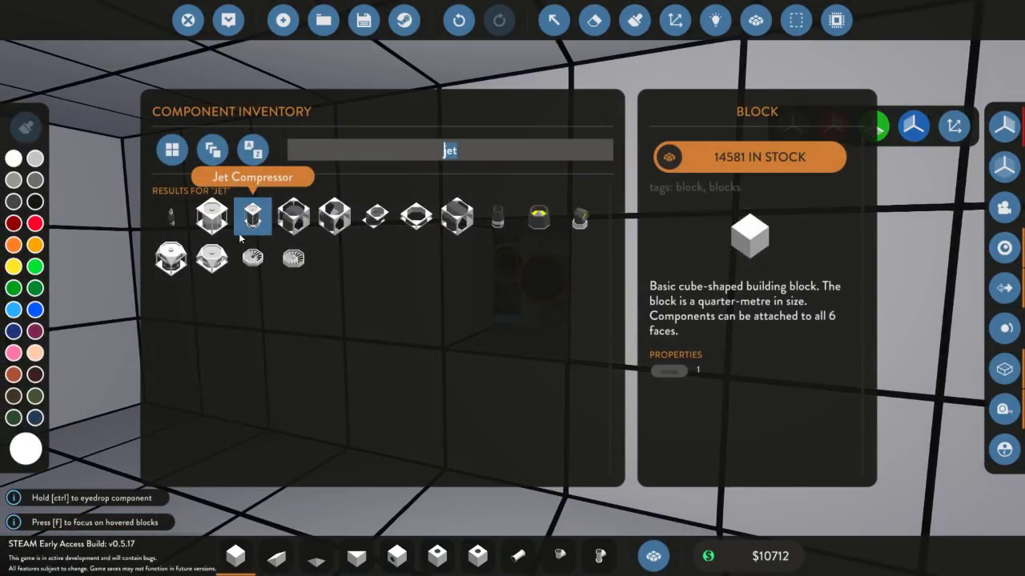
pyautogui.write('port')
pyautogui.click(252, 216)
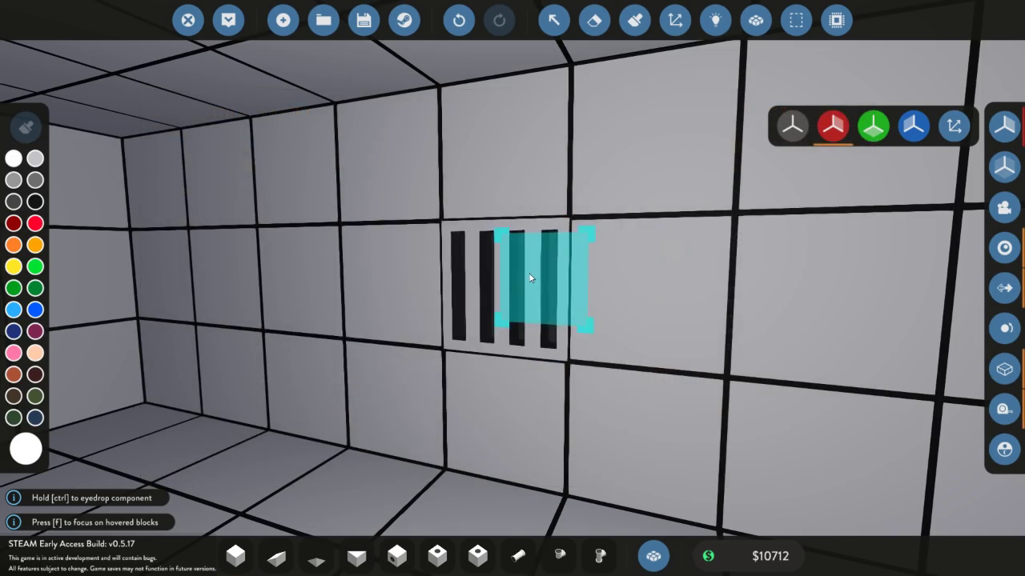
pyautogui.click(530, 279)
pyautogui.press('d')
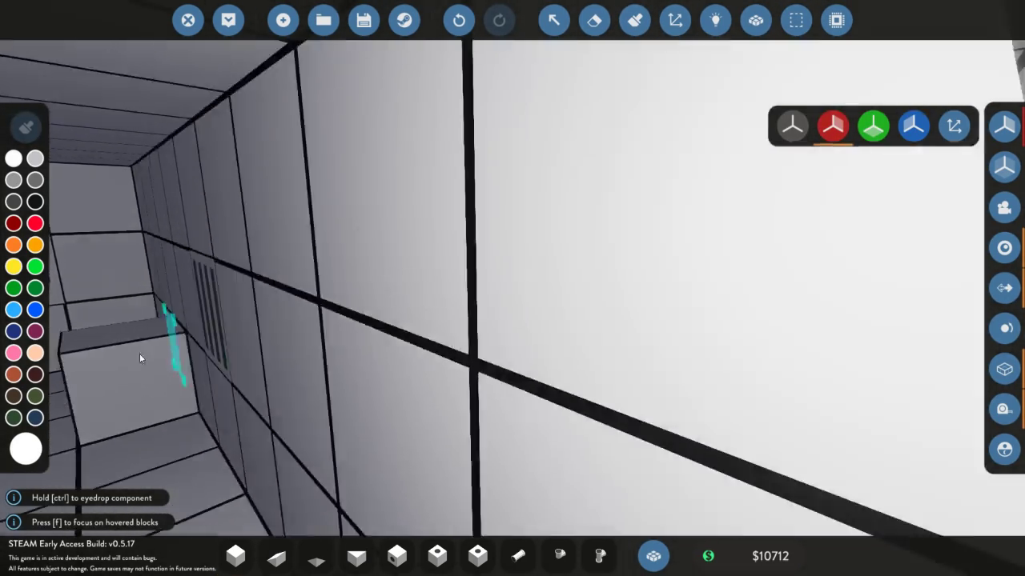
pyautogui.press('s')
pyautogui.press('s')
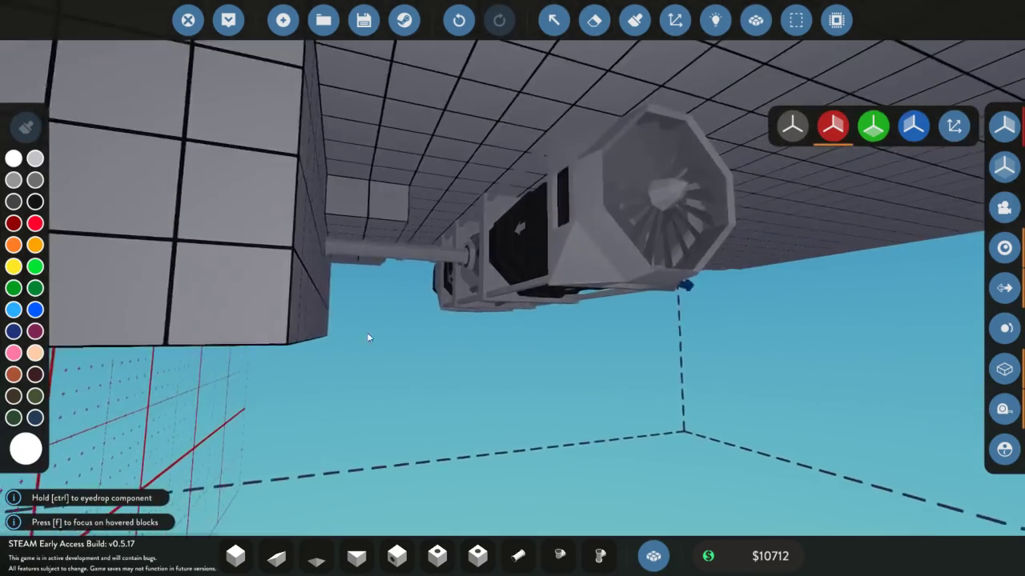
# - Find a twin landing wheel and mount it centred under the front end of the fuselage, with its wheels rolling forward
pyautogui.moveTo(382, 329); pyautogui.dragTo(549, 395)
pyautogui.press('a')
pyautogui.press('s')
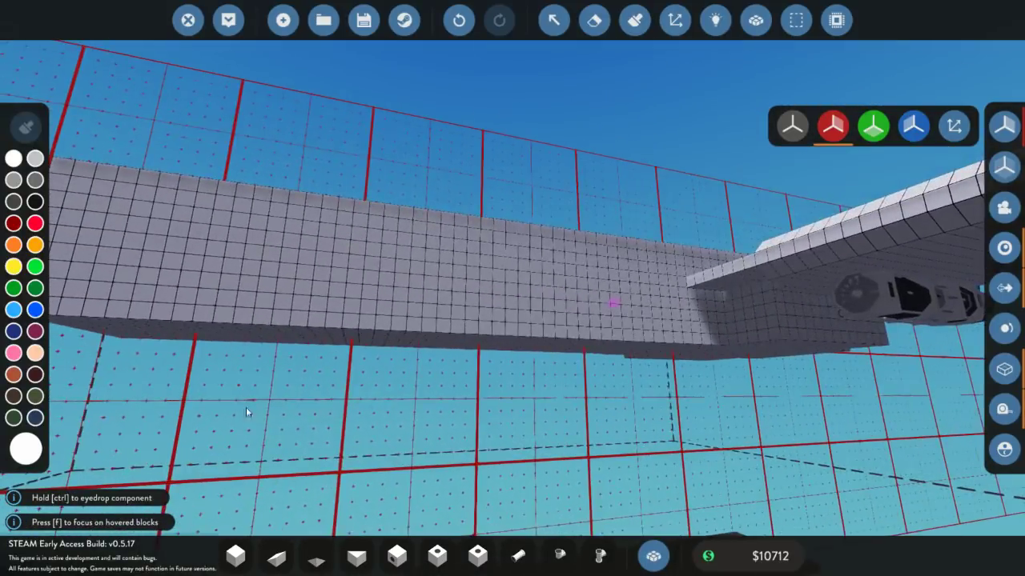
pyautogui.write('qwhee')
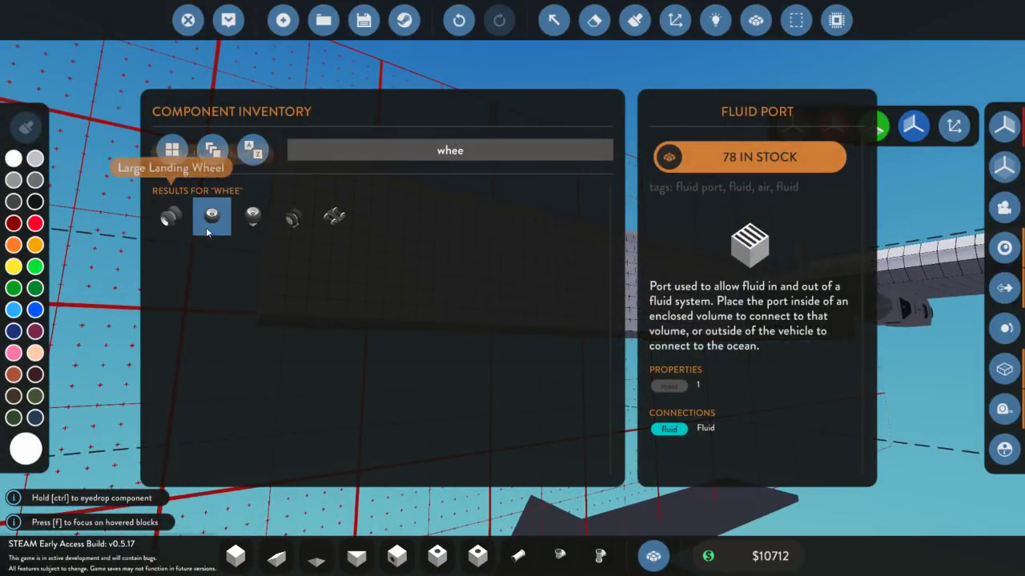
pyautogui.click(206, 227)
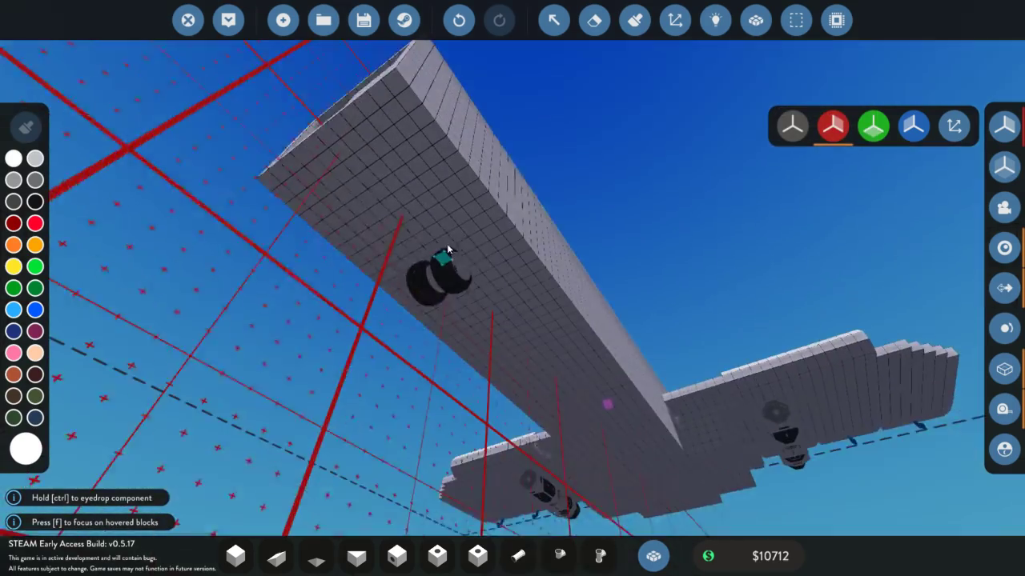
pyautogui.press('l')
pyautogui.press('l')
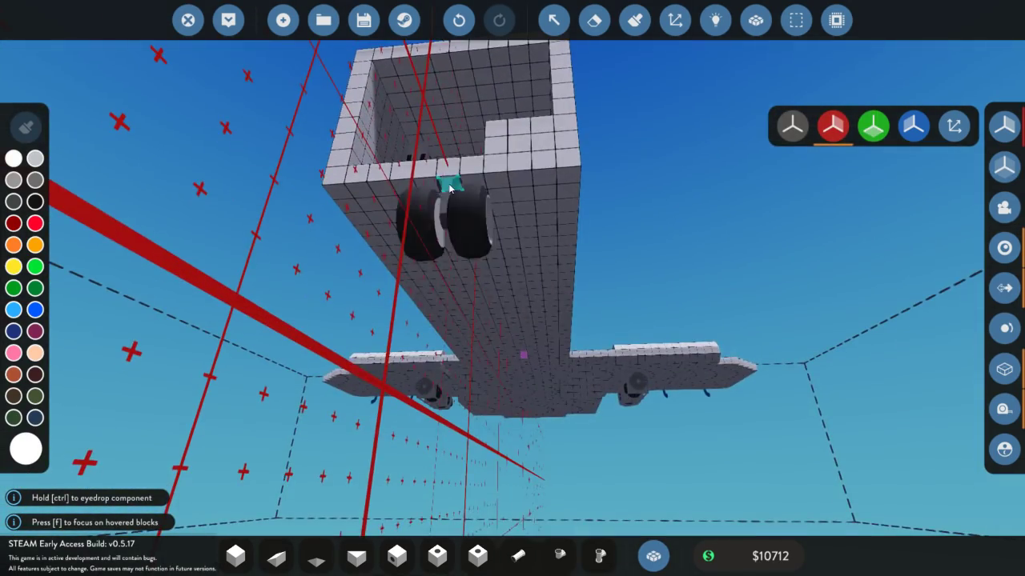
# - Mount a twin landing wheel beneath the rear of the engine under the wing, mirrored on the opposite engine
pyautogui.press('d')
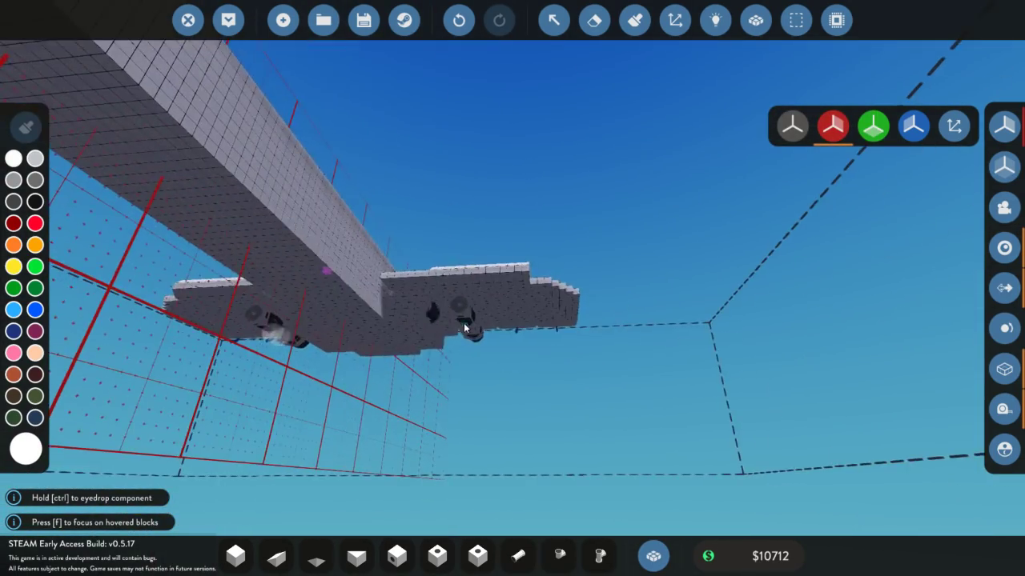
pyautogui.press('w')
pyautogui.press('d')
pyautogui.press('w')
pyautogui.press('a')
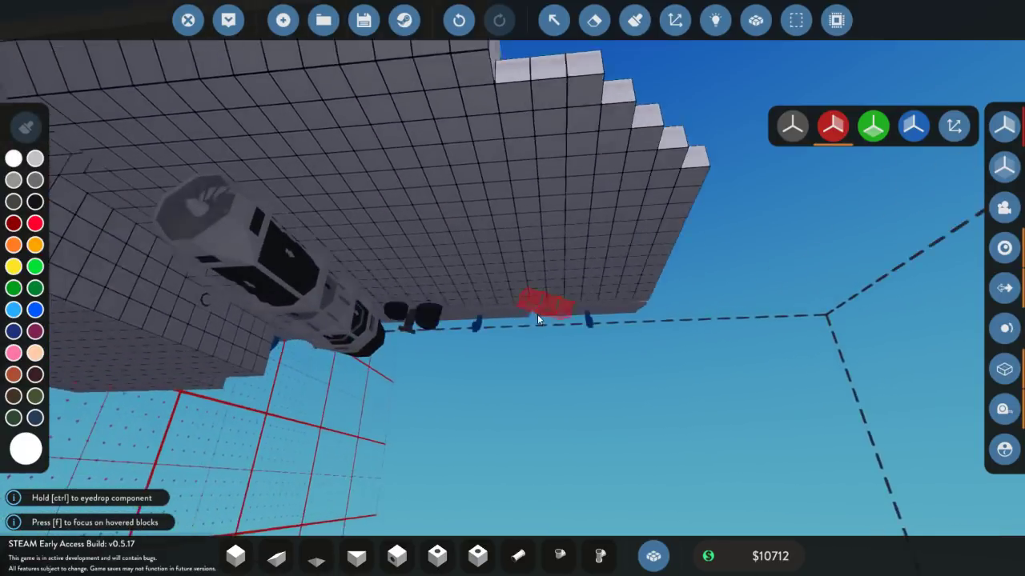
pyautogui.press('a')
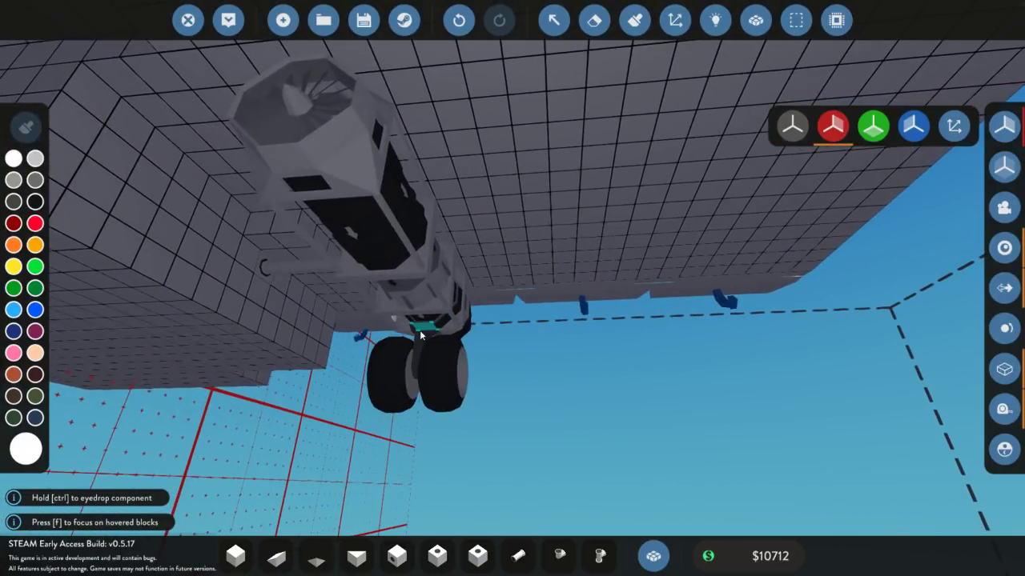
pyautogui.click(420, 330)
# - Examine the placement of the landing wheels and engines from below and from the side of the aircraft
pyautogui.press('d')
pyautogui.moveTo(499, 348); pyautogui.dragTo(543, 336)
pyautogui.press('s')
pyautogui.press('a')
pyautogui.press('s')
pyautogui.press('a')
pyautogui.press('d')
pyautogui.press('a')
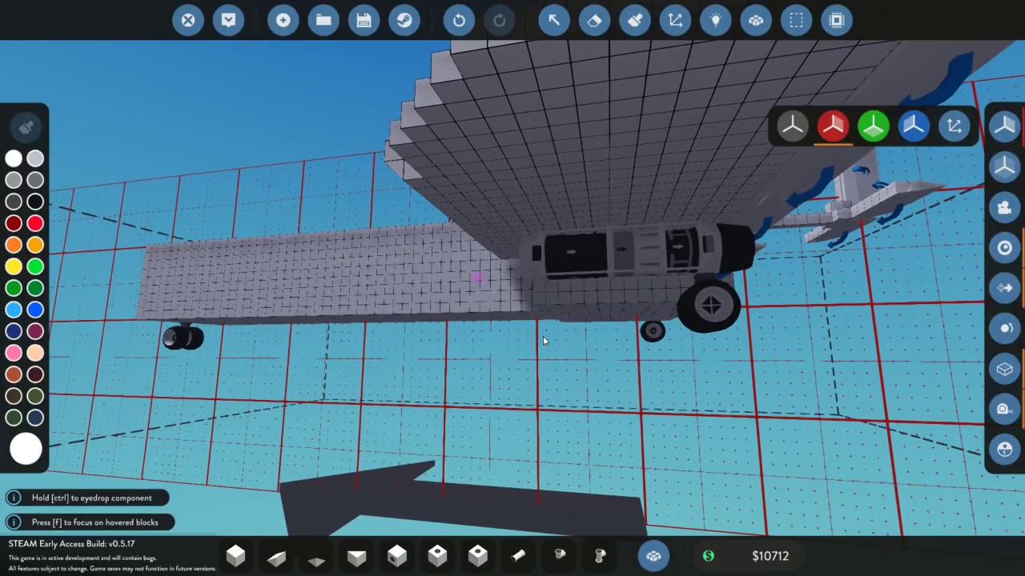
pyautogui.moveTo(543, 336); pyautogui.dragTo(510, 300)
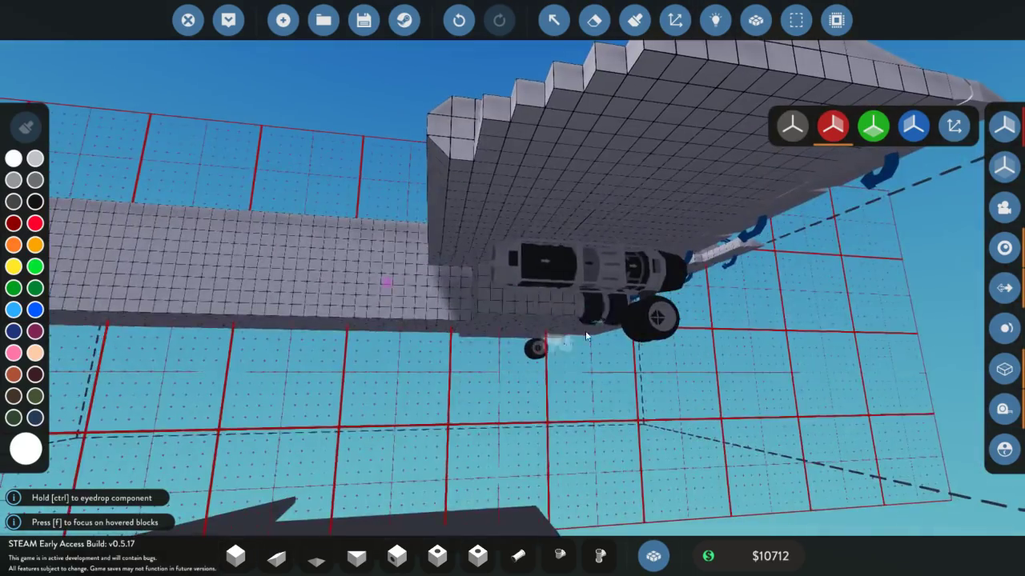
# - Find the Electric Battery Medium and place it under the wing between the engine and the fuselage, mirrored on the opposite side
pyautogui.press('Tab')
pyautogui.write('bat')
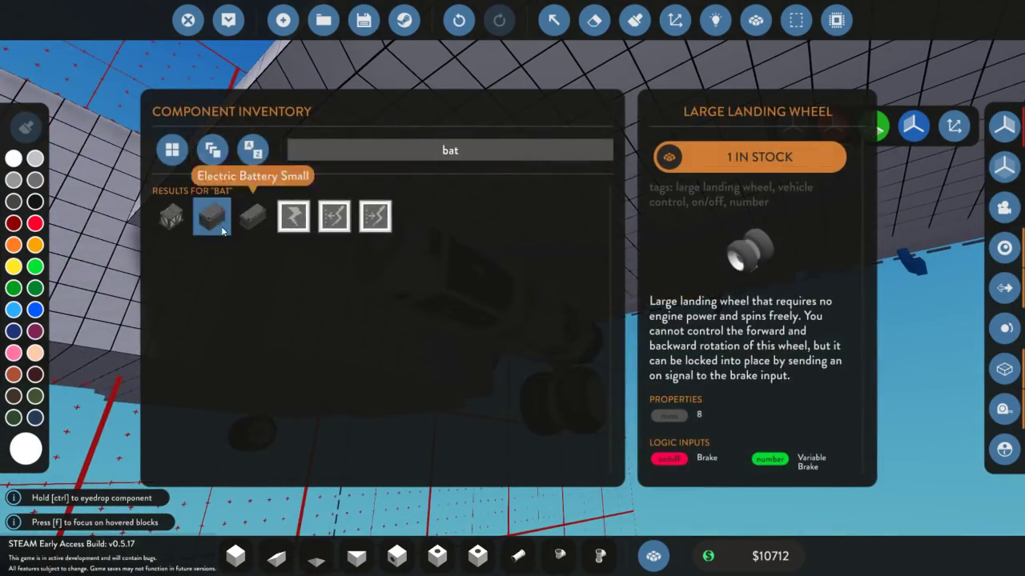
pyautogui.click(222, 231)
pyautogui.moveTo(360, 354); pyautogui.dragTo(453, 355)
pyautogui.press('a')
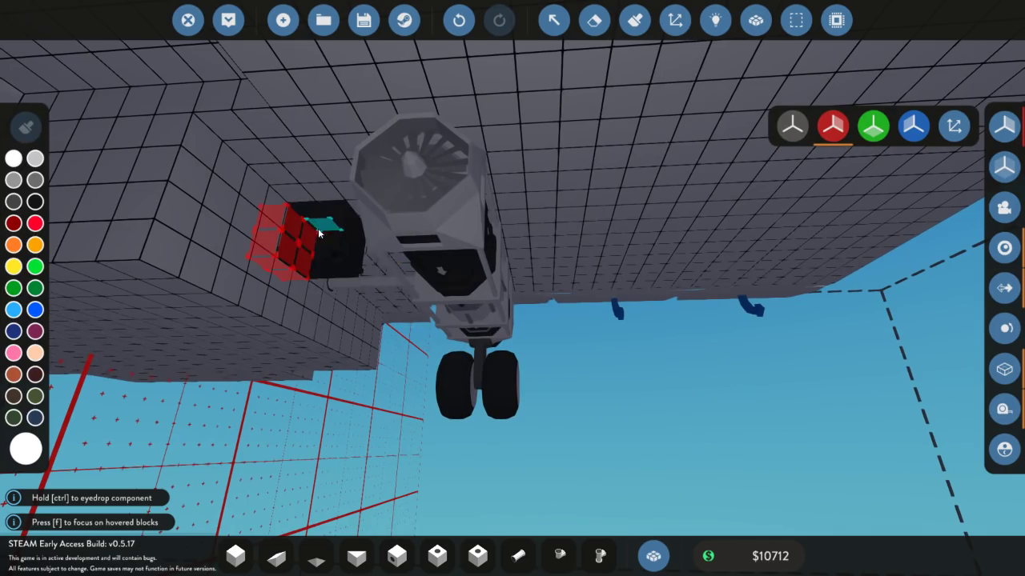
pyautogui.moveTo(336, 224); pyautogui.dragTo(259, 347)
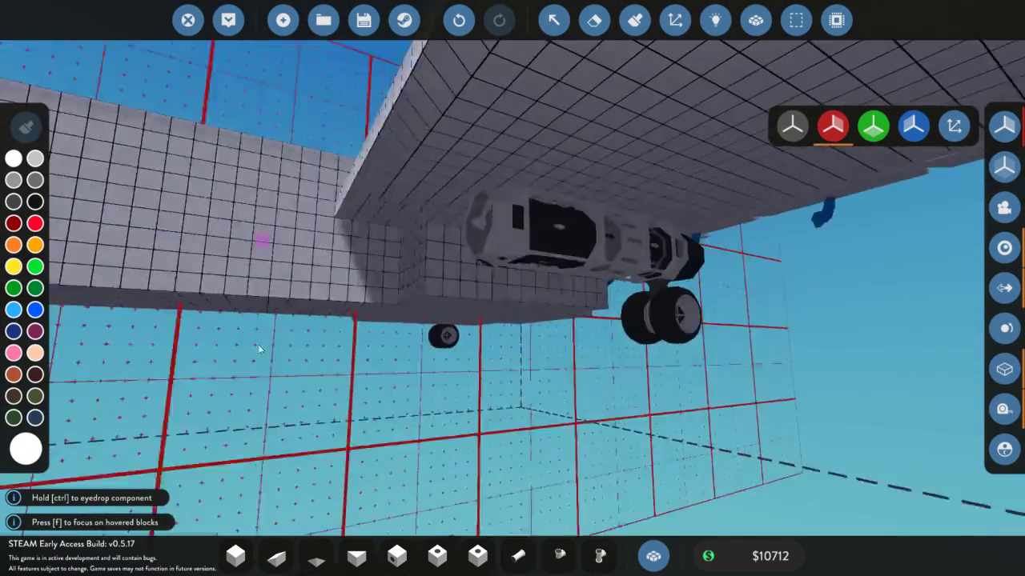
# - Examine the electric connection nodes of the engines, batteries and control surfaces
pyautogui.scroll(-10, 258, 347)
pyautogui.click(716, 20)
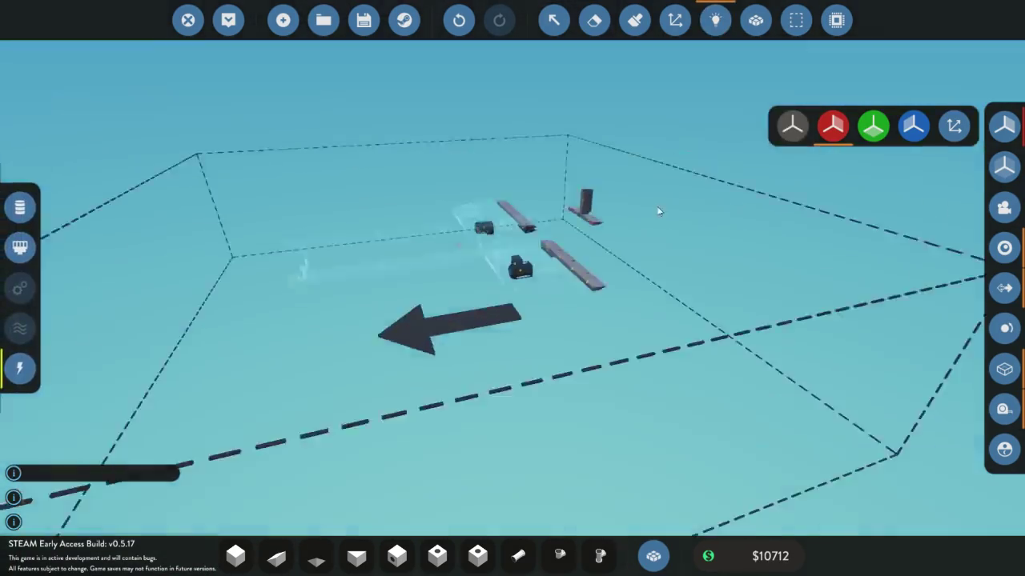
pyautogui.scroll(1, 613, 229)
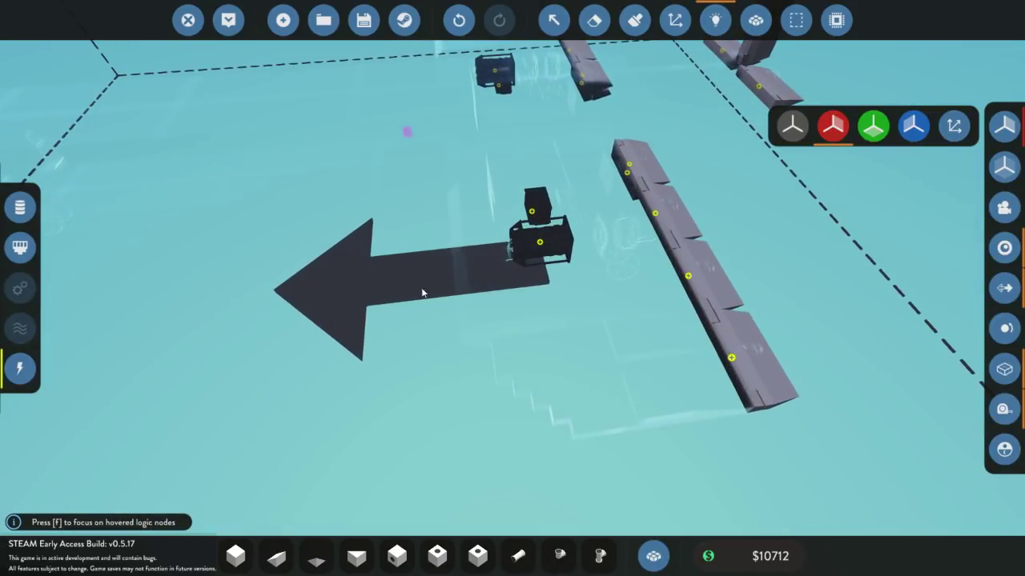
pyautogui.moveTo(423, 293); pyautogui.dragTo(506, 253)
pyautogui.moveTo(605, 258); pyautogui.dragTo(451, 359)
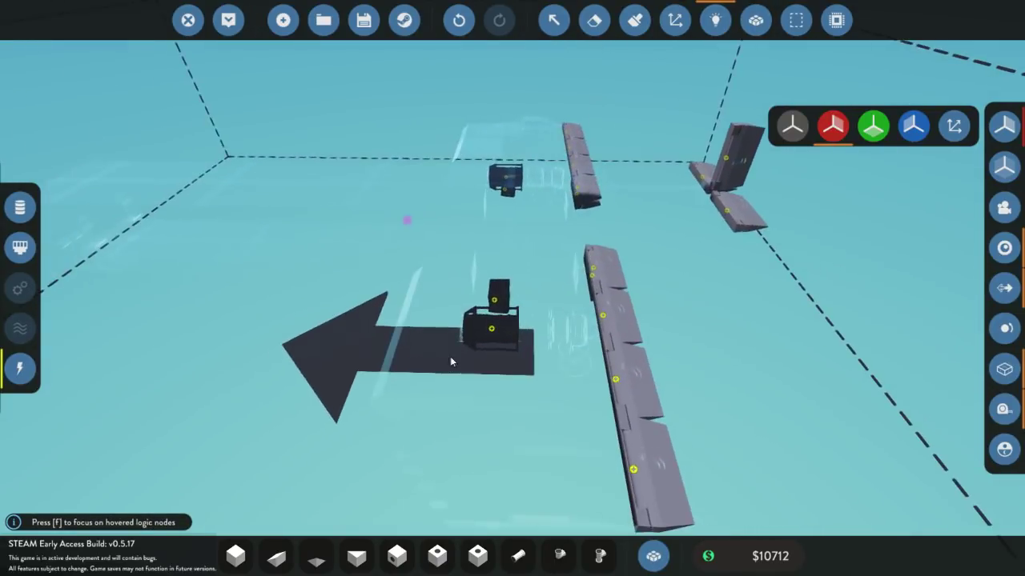
pyautogui.press('Tab')
pyautogui.press('Tab')
# - Find the Throttle Lever, turn off mirroring, and stand it upright on the cockpit floor beside the pilot seat, its controls facing backward
pyautogui.moveTo(396, 344); pyautogui.dragTo(581, 253)
pyautogui.press('a')
pyautogui.press('w')
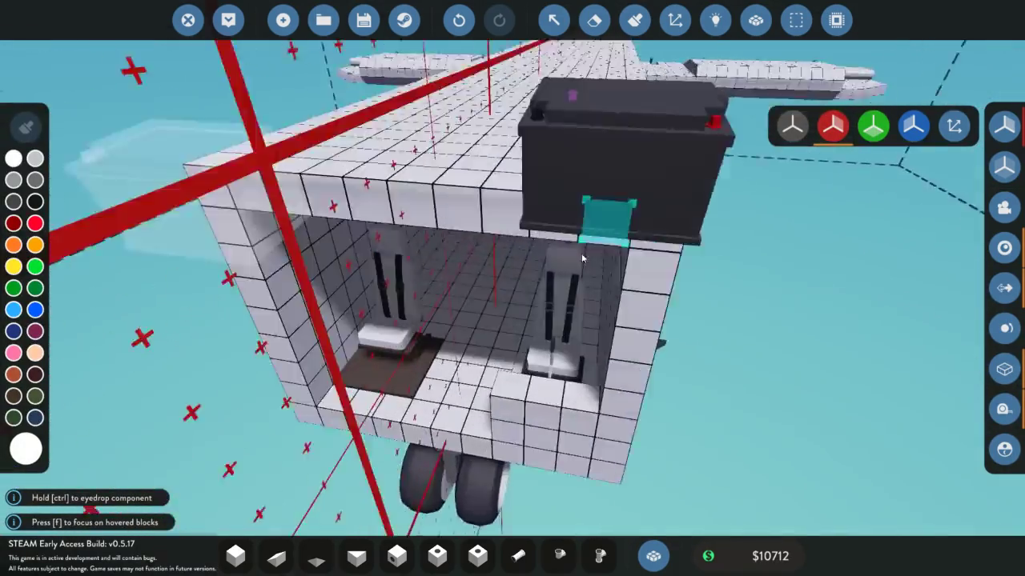
pyautogui.press('Tab')
pyautogui.write('ve')
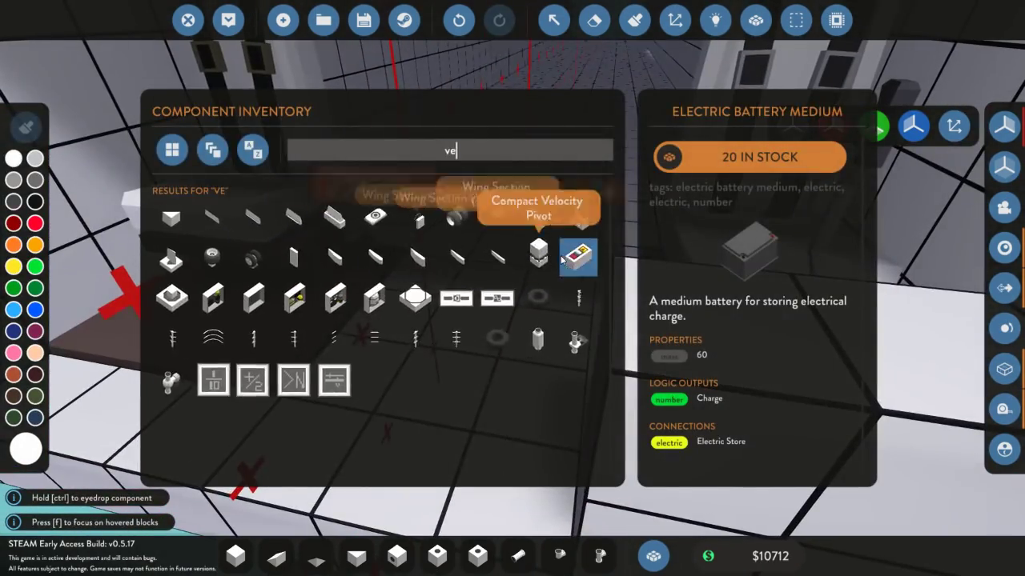
pyautogui.press('Tab')
pyautogui.moveTo(406, 301); pyautogui.dragTo(515, 222)
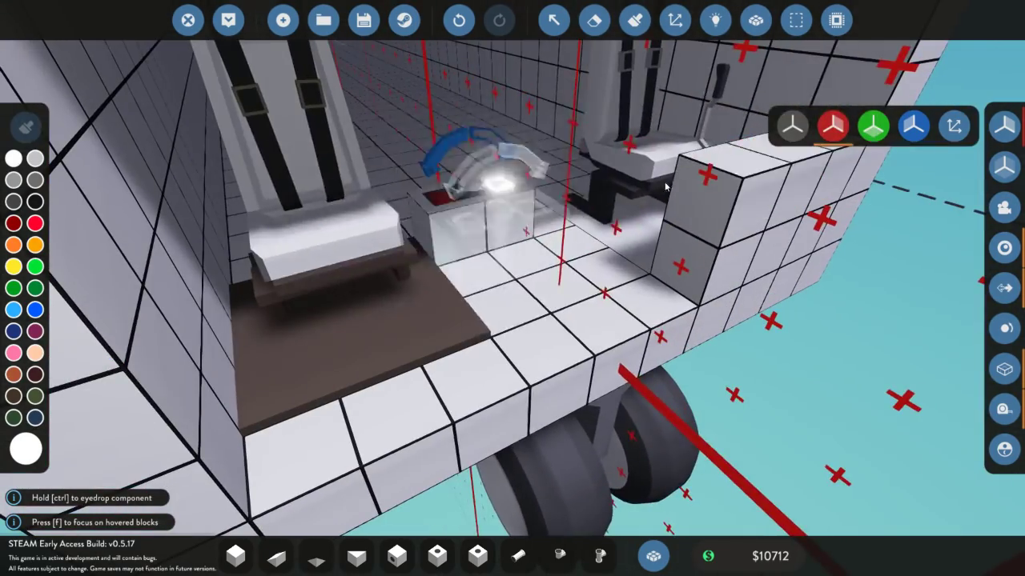
pyautogui.click(792, 126)
pyautogui.moveTo(618, 261); pyautogui.dragTo(628, 329)
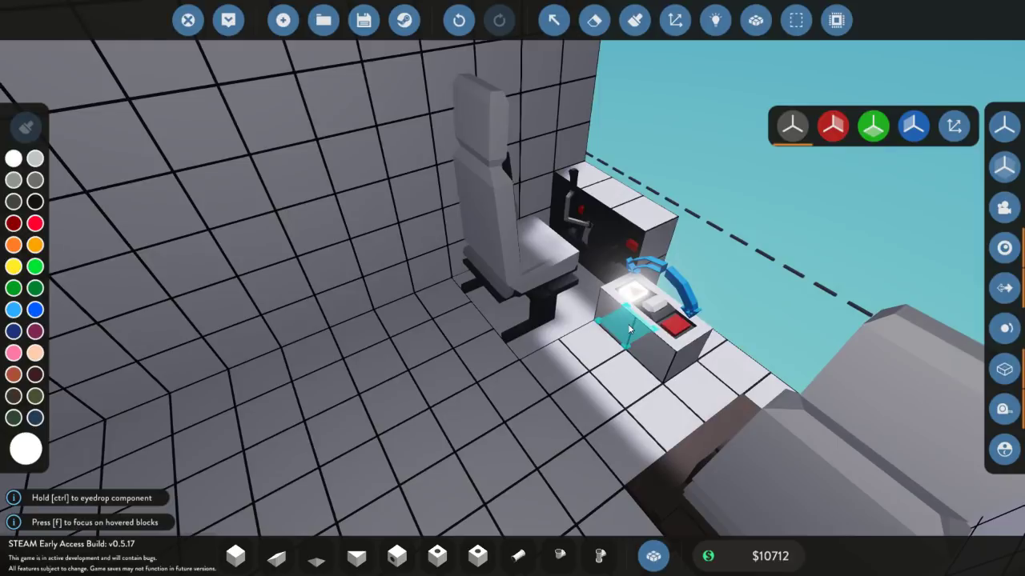
pyautogui.press('k')
pyautogui.press('l')
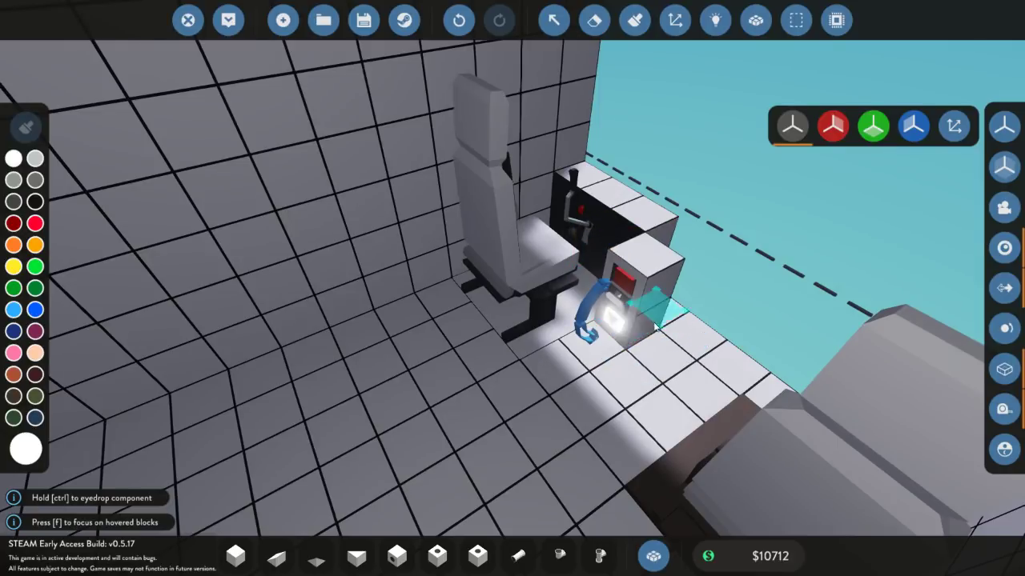
# - Wire the throttle lever electrically to one jet engine, and link each jet engine to its neighbouring battery
pyautogui.click(715, 20)
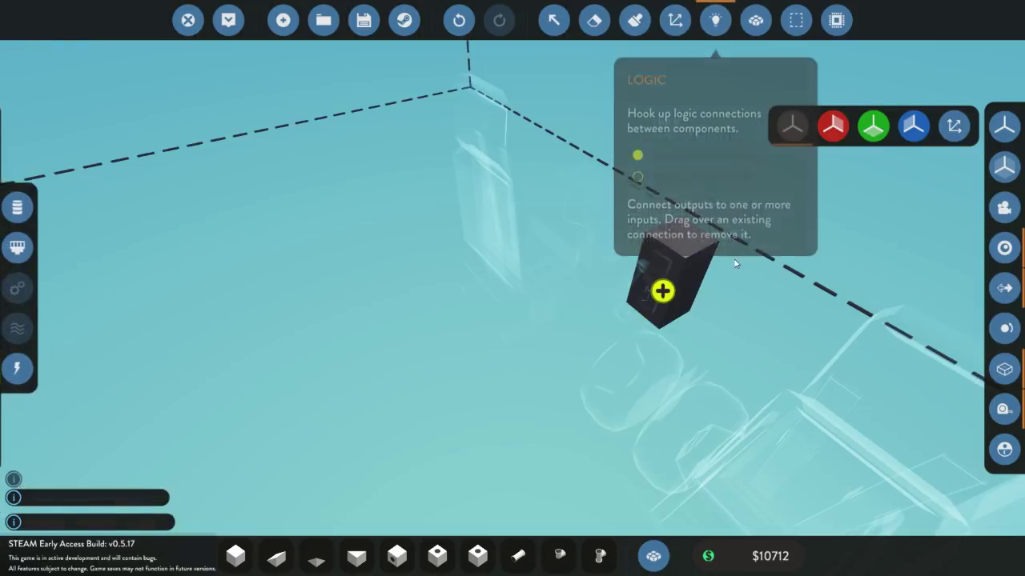
pyautogui.moveTo(616, 349); pyautogui.dragTo(420, 280)
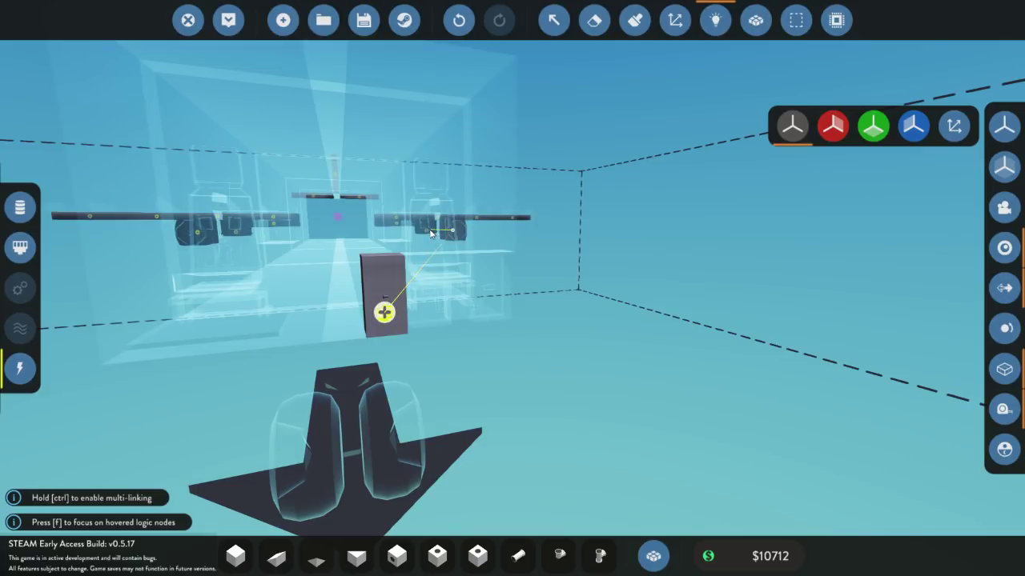
pyautogui.moveTo(431, 233); pyautogui.dragTo(432, 233)
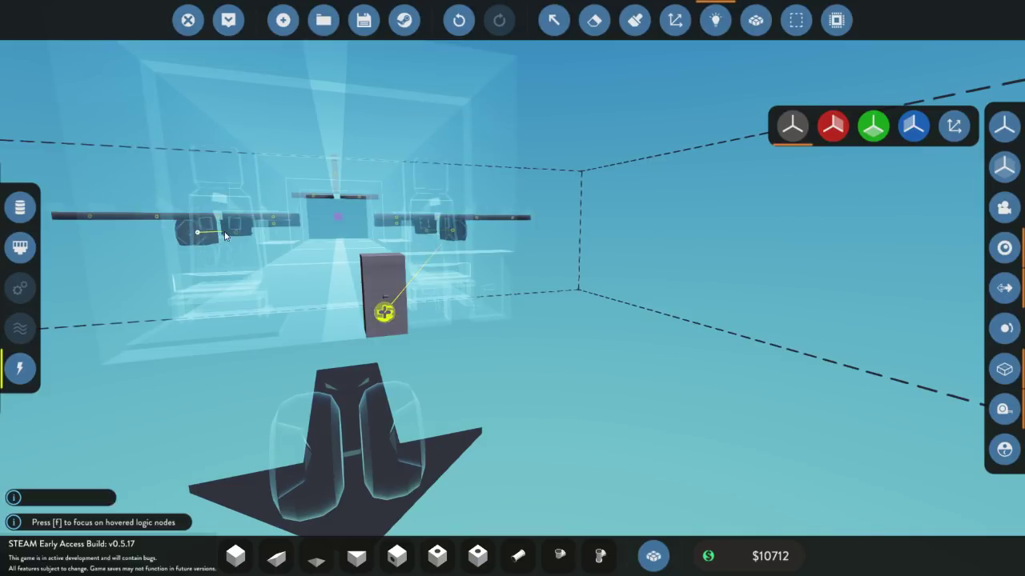
pyautogui.moveTo(237, 235); pyautogui.dragTo(236, 234)
# - Connect the control surfaces on both wings and the tail to the electric network of the batteries
pyautogui.press('f')
pyautogui.moveTo(418, 295); pyautogui.dragTo(536, 220)
pyautogui.scroll(-4, 519, 325)
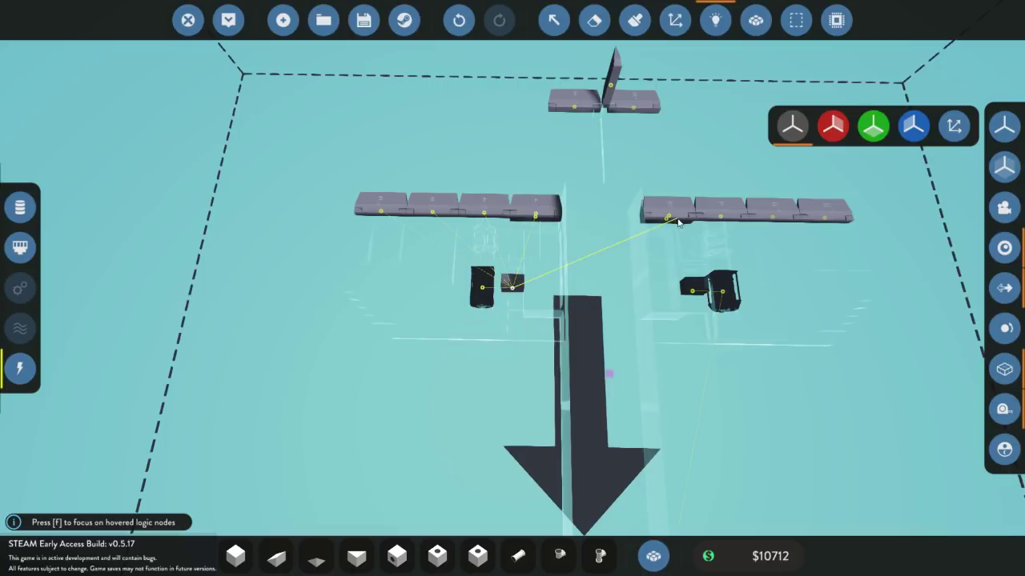
pyautogui.moveTo(667, 221); pyautogui.dragTo(754, 266)
pyautogui.moveTo(633, 112)
pyautogui.mouseDown()
pyautogui.moveTo(608, 92)
pyautogui.moveTo(576, 107)
pyautogui.mouseUp()
# - Link an on/off output of the pilot seat to the on/off inputs at the front of both jet engines
pyautogui.press('Tab')
pyautogui.press('Tab')
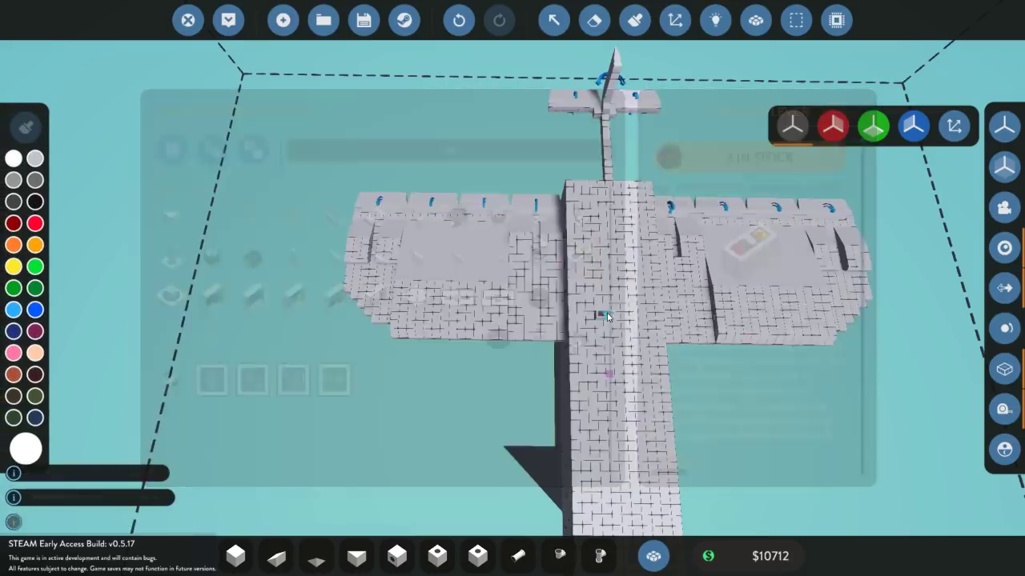
pyautogui.moveTo(638, 219); pyautogui.dragTo(840, 217)
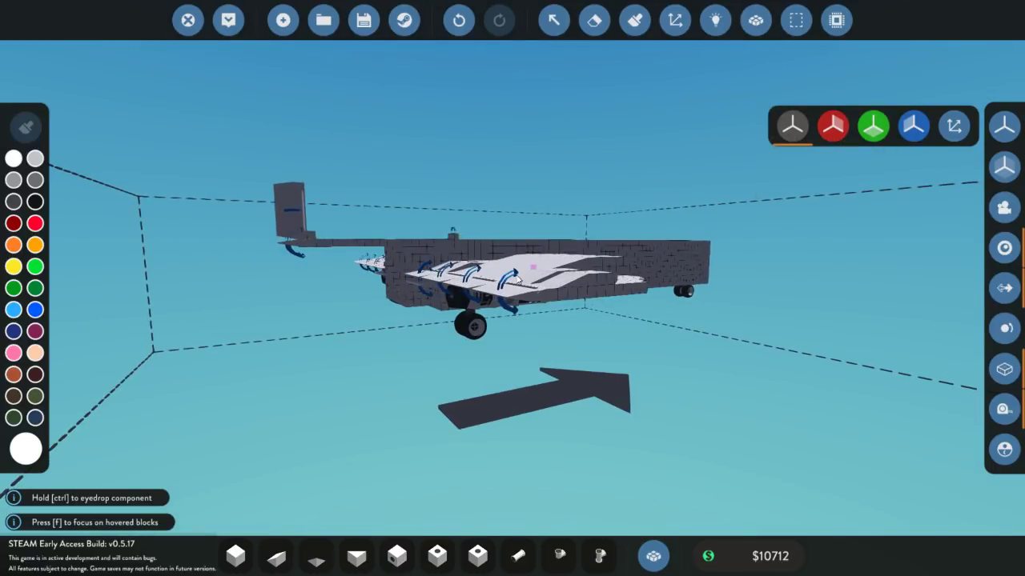
pyautogui.moveTo(670, 290); pyautogui.dragTo(729, 301)
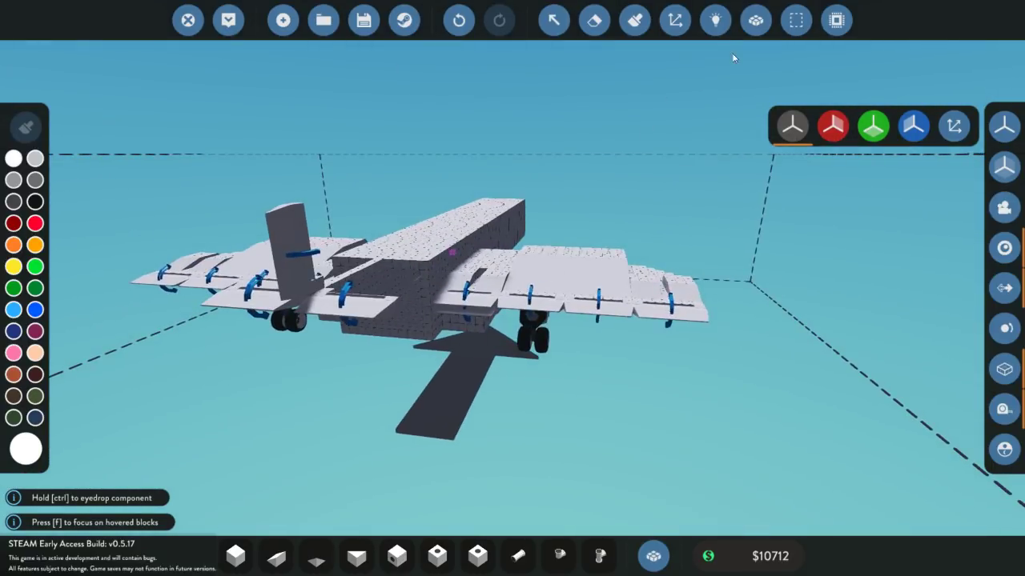
pyautogui.click(716, 20)
pyautogui.click(19, 208)
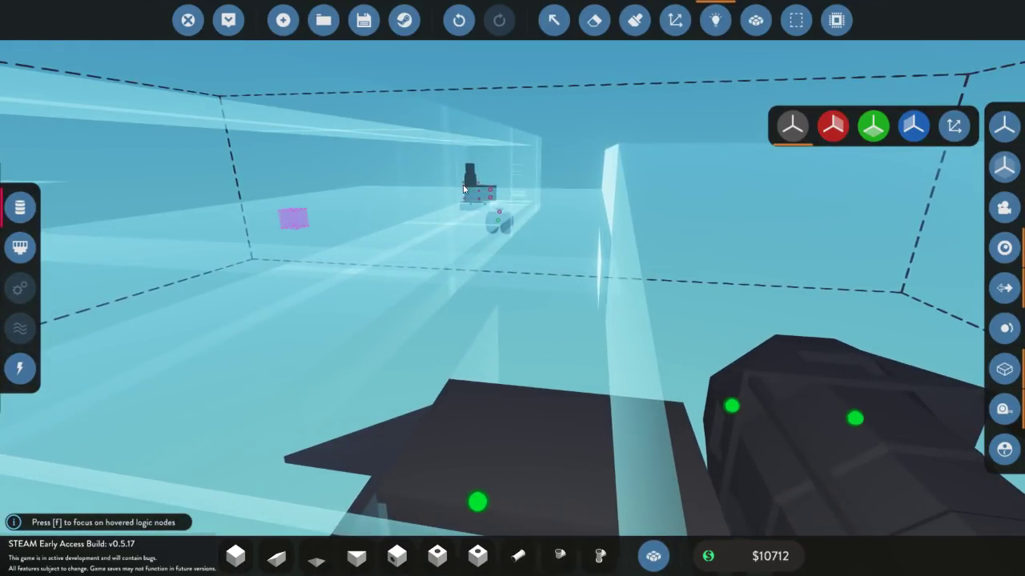
pyautogui.press('s')
pyautogui.moveTo(463, 185); pyautogui.dragTo(292, 345)
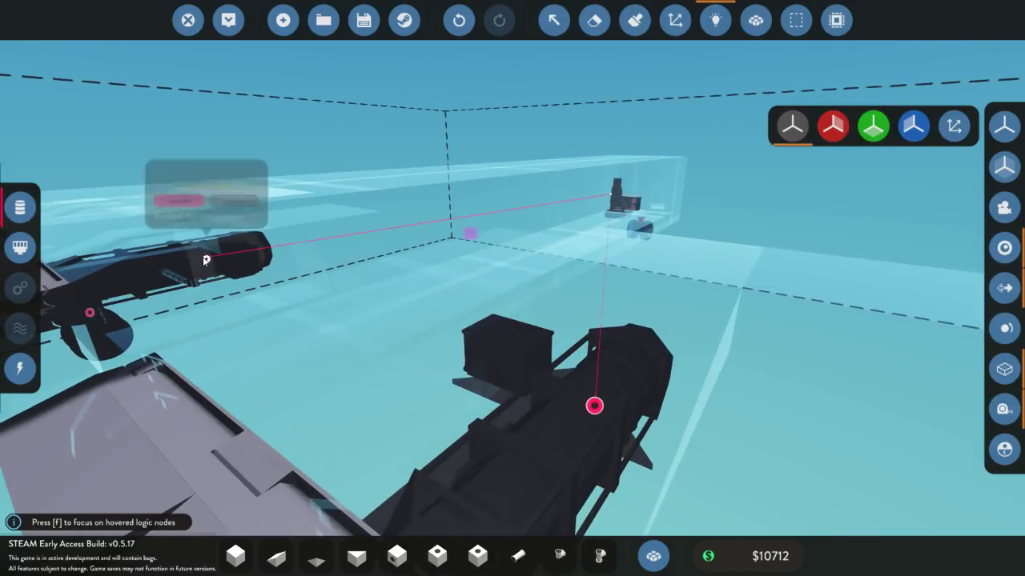
pyautogui.moveTo(206, 261); pyautogui.dragTo(207, 260)
# - Connect the throttle lever's Throttle Value output to the number inputs on both jet engines
pyautogui.press('a')
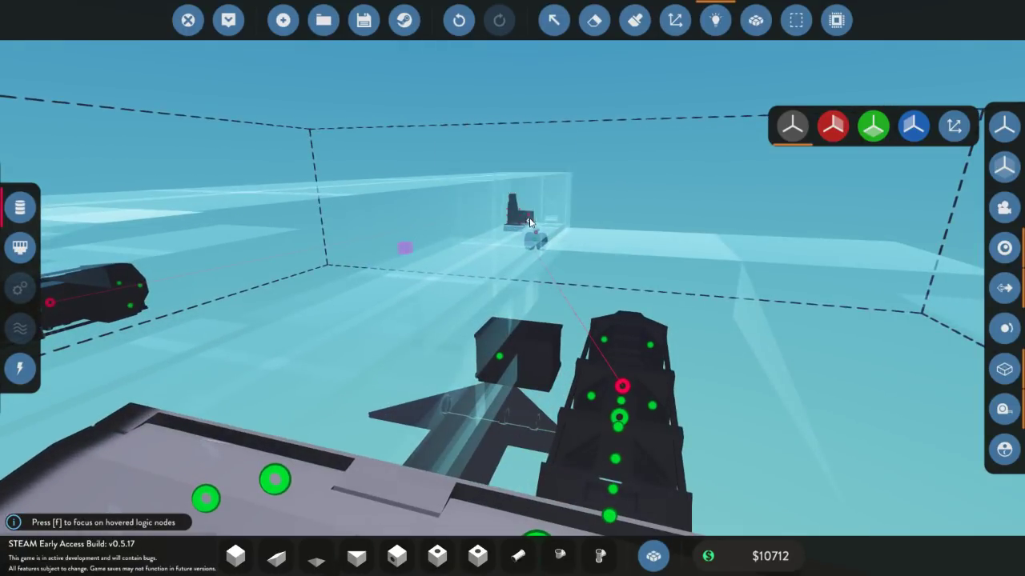
pyautogui.moveTo(477, 232); pyautogui.dragTo(655, 250)
pyautogui.press('s')
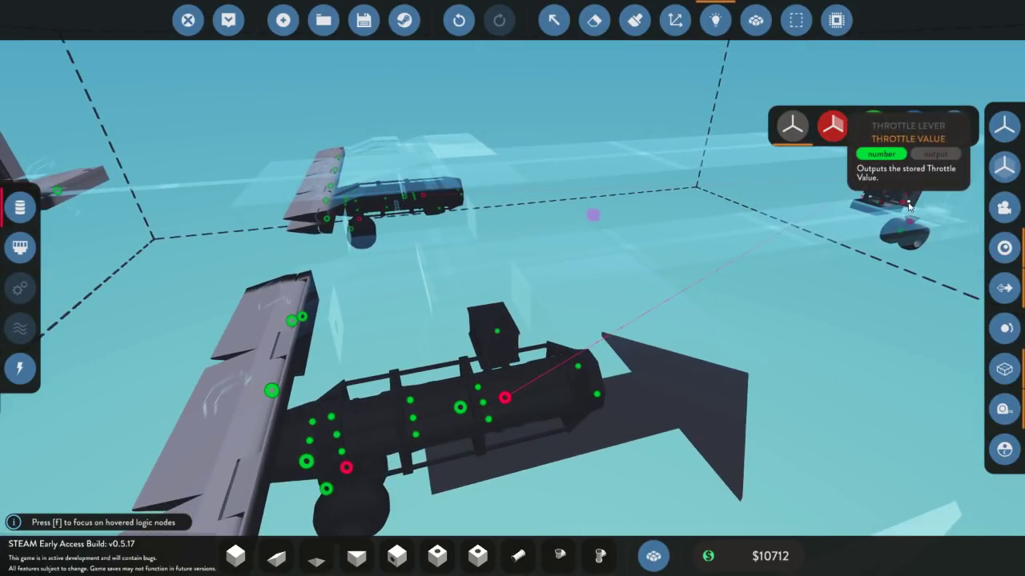
pyautogui.moveTo(473, 410); pyautogui.dragTo(460, 408)
pyautogui.moveTo(407, 203); pyautogui.dragTo(724, 246)
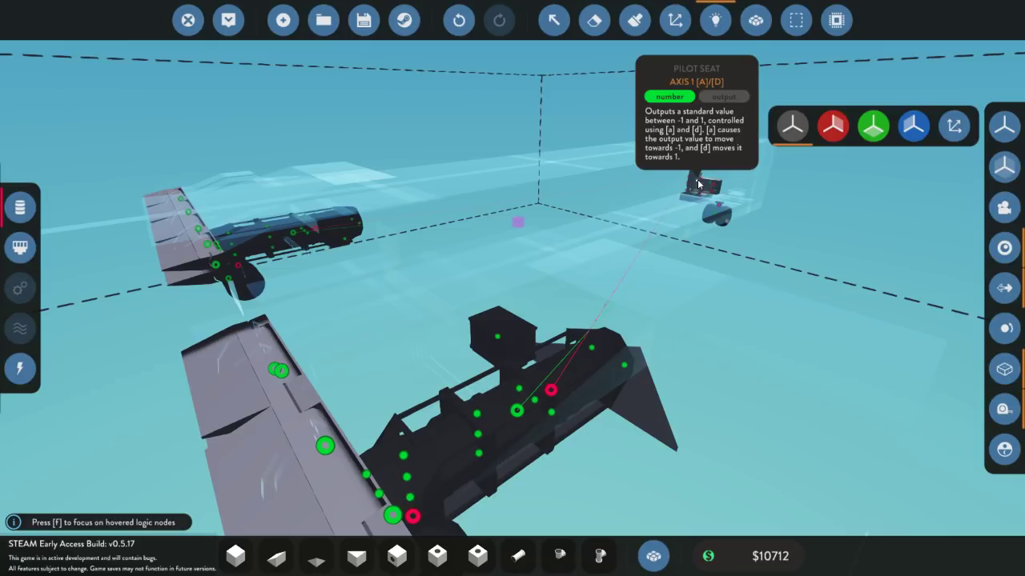
# - Connect the rotation inputs of the elevator and rudder surfaces on the tail to the pilot seat's axis outputs
pyautogui.moveTo(613, 267); pyautogui.dragTo(329, 340)
pyautogui.moveTo(123, 308); pyautogui.dragTo(578, 254)
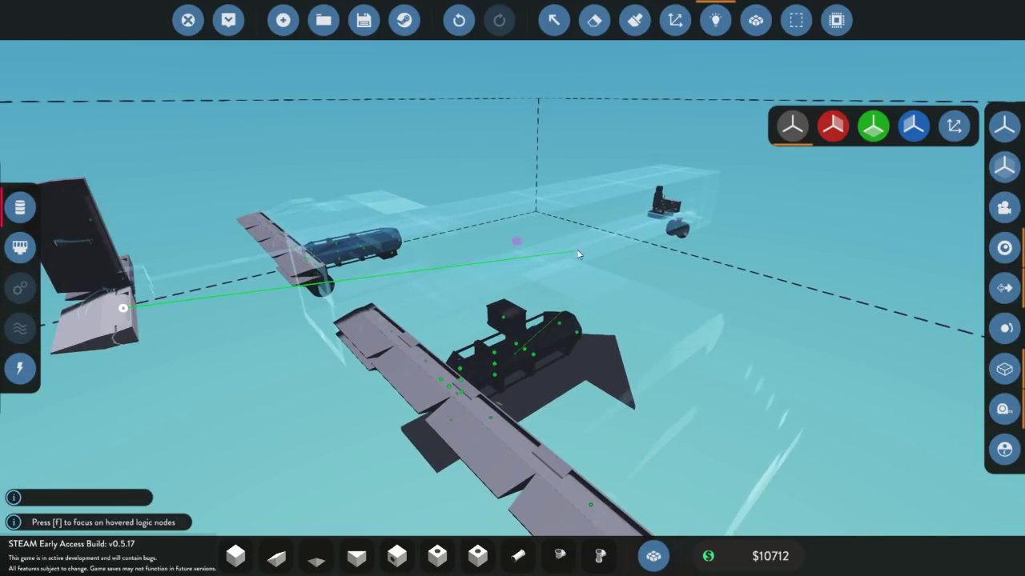
pyautogui.moveTo(662, 212); pyautogui.dragTo(674, 211)
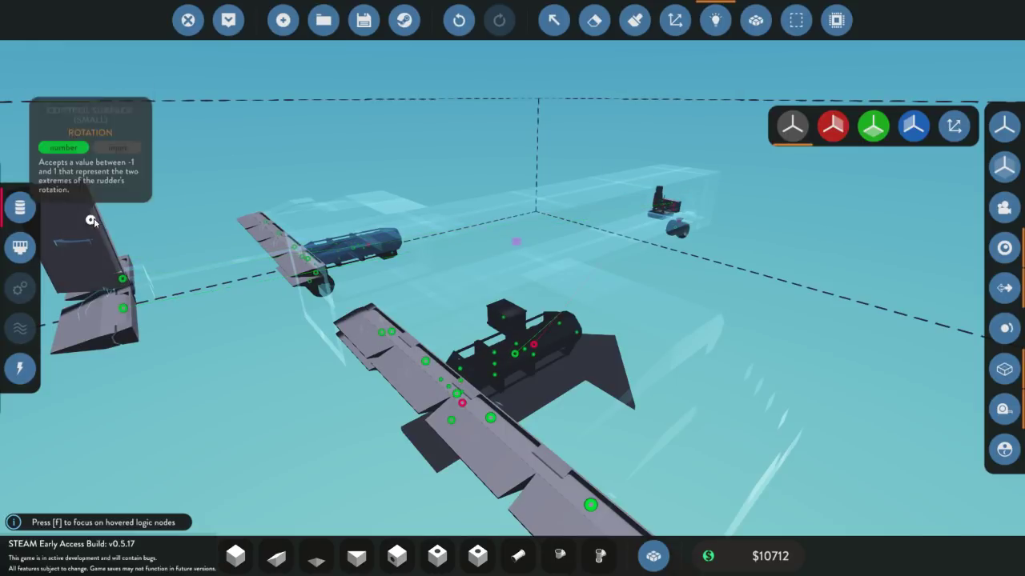
pyautogui.moveTo(90, 220); pyautogui.dragTo(565, 205)
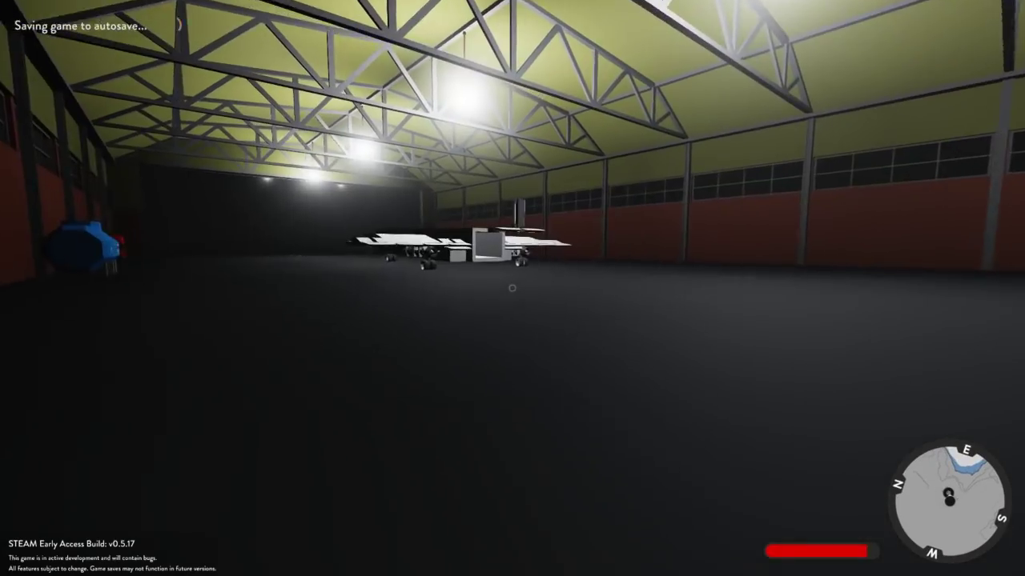
# - Board the spawned aircraft, take the pilot seat, start the engines and test-fly it from the outside view
pyautogui.press('w')
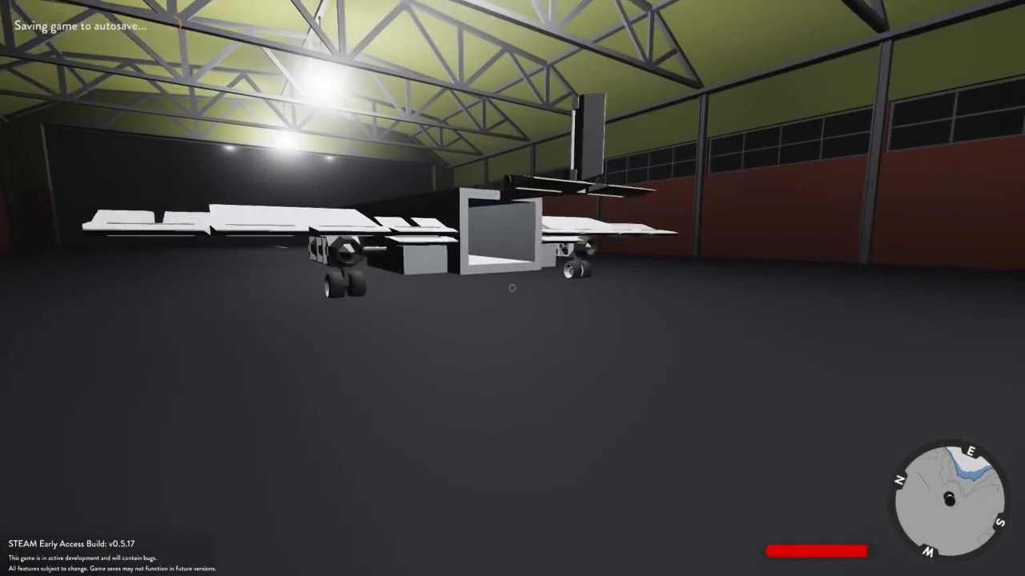
pyautogui.press('w')
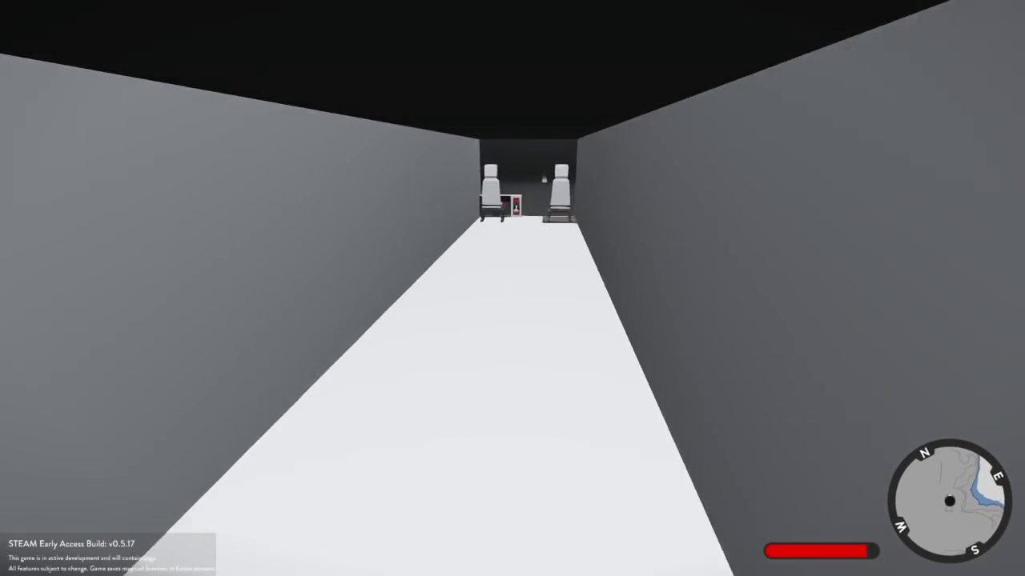
pyautogui.press('f')
pyautogui.press('Tab')
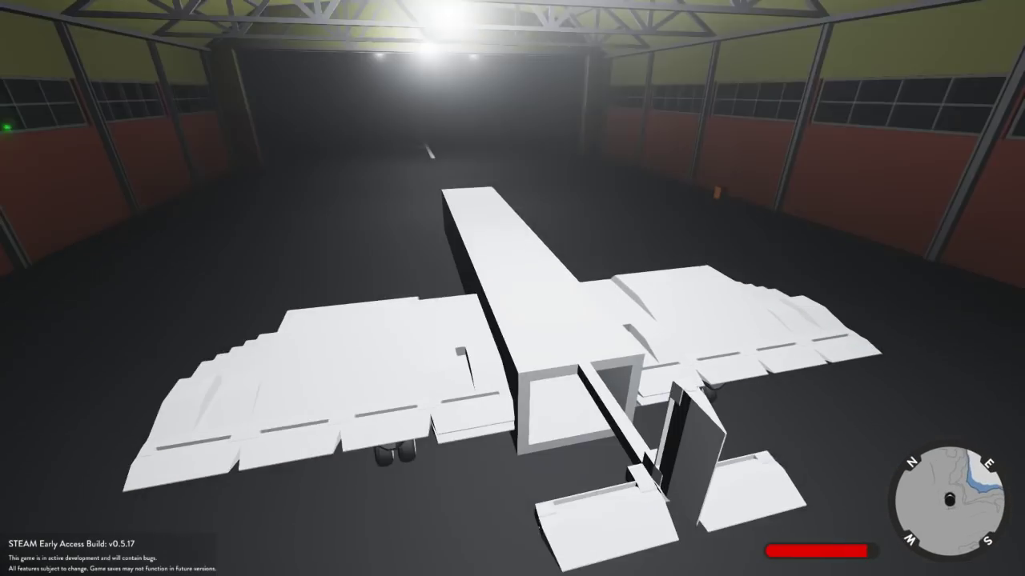
pyautogui.press('Tab')
pyautogui.press('q')
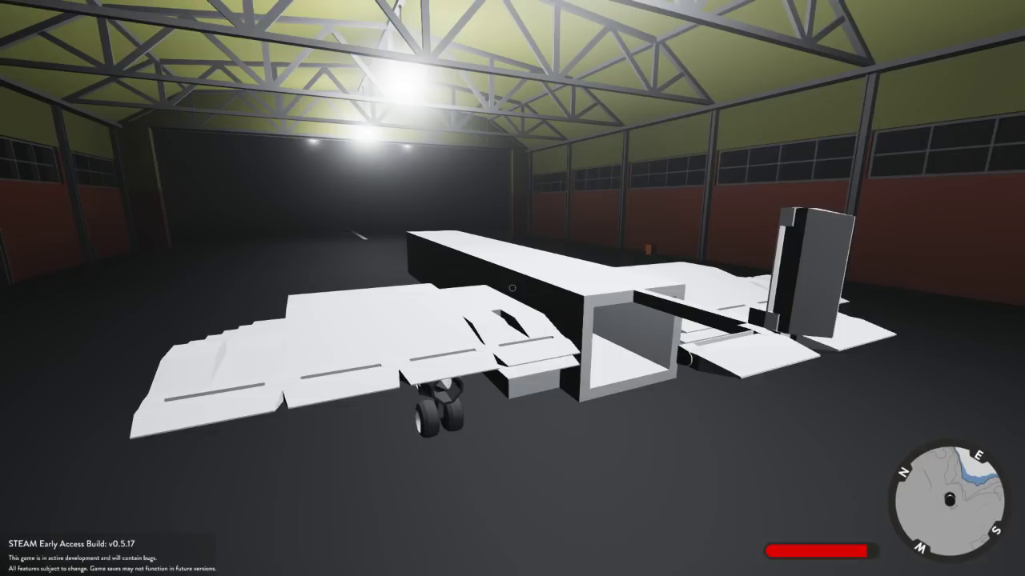
pyautogui.press('1')
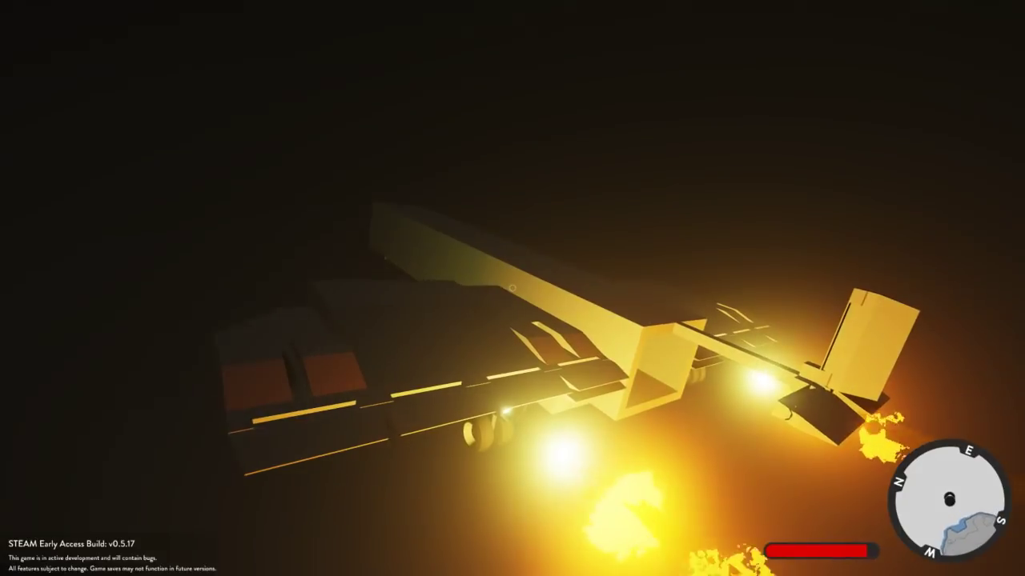
# - Take the aircraft back to the workbench from the map and reopen it in the vehicle editor
pyautogui.press('m')
pyautogui.click(549, 226)
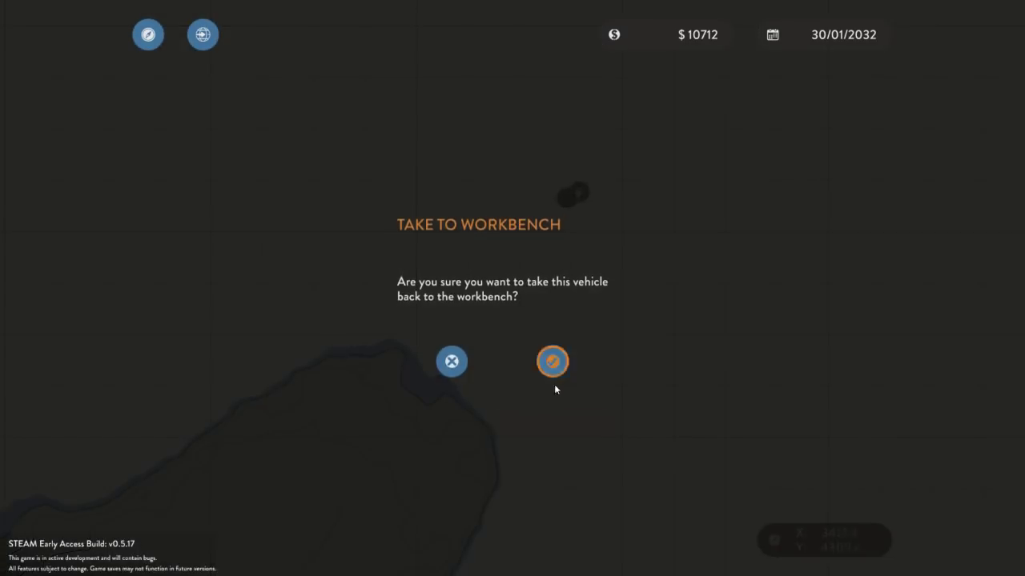
pyautogui.click(552, 361)
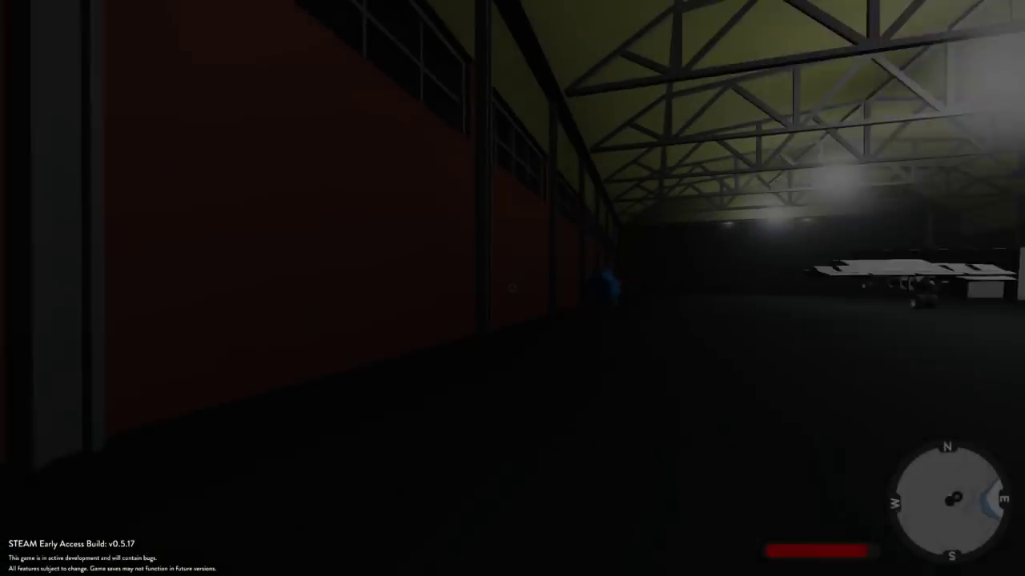
pyautogui.press('w')
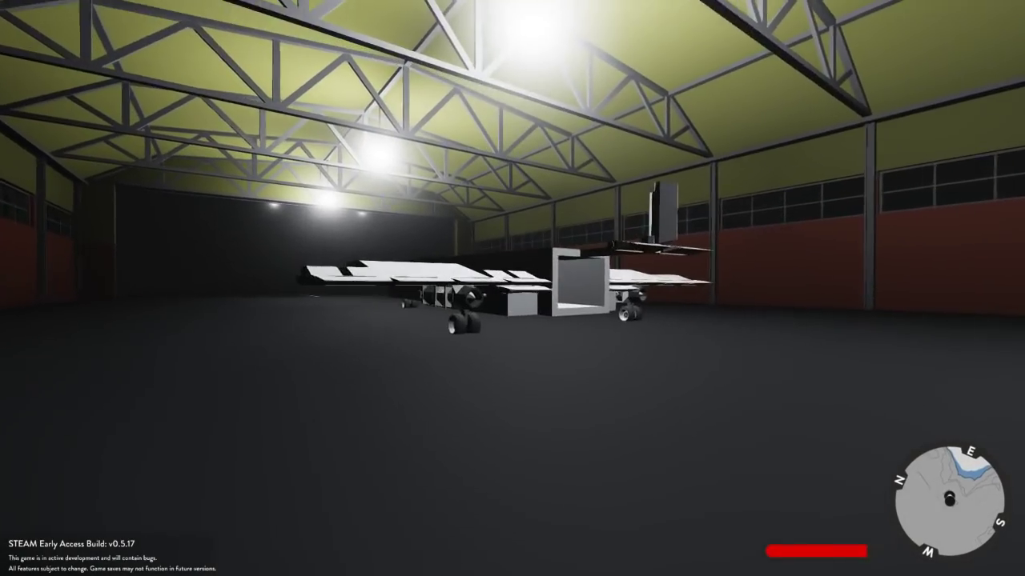
pyautogui.press('w')
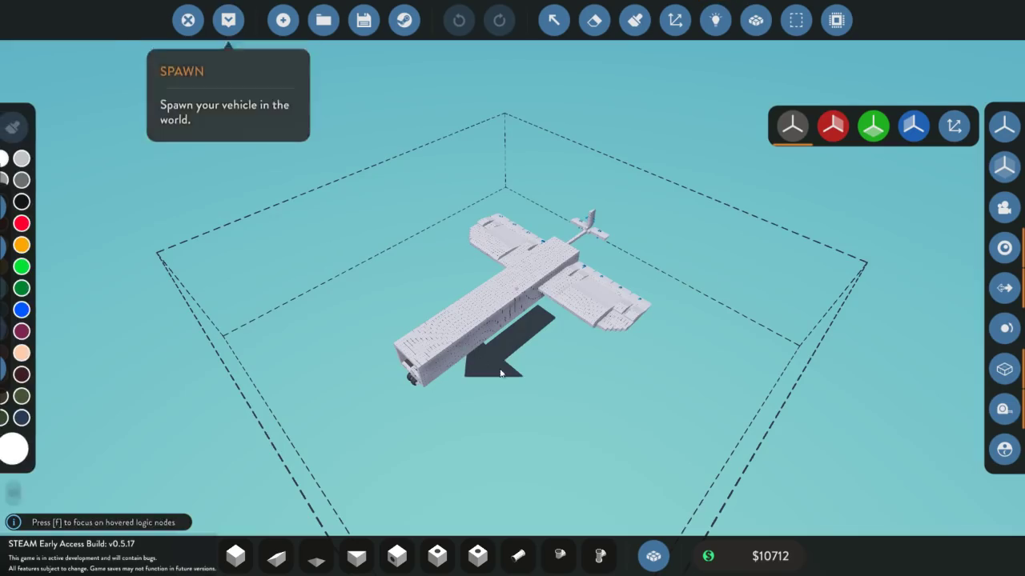
# - Find the PID controller in the component inventory and mount it on the cockpit side wall above the seat
pyautogui.moveTo(570, 414); pyautogui.dragTo(538, 374)
pyautogui.scroll(4, 585, 338)
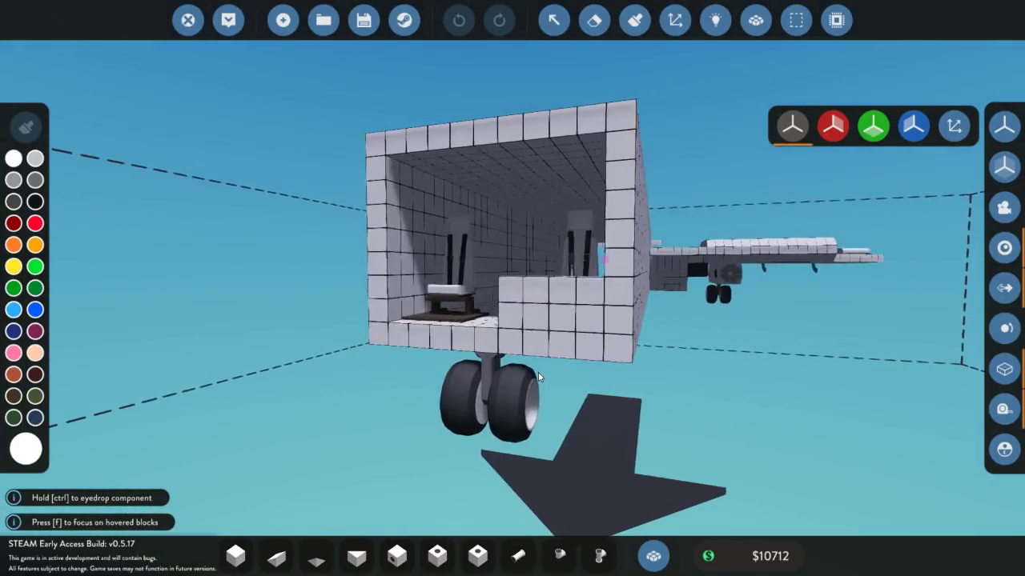
pyautogui.press('Tab')
pyautogui.press('BackSpace')
pyautogui.write('pid')
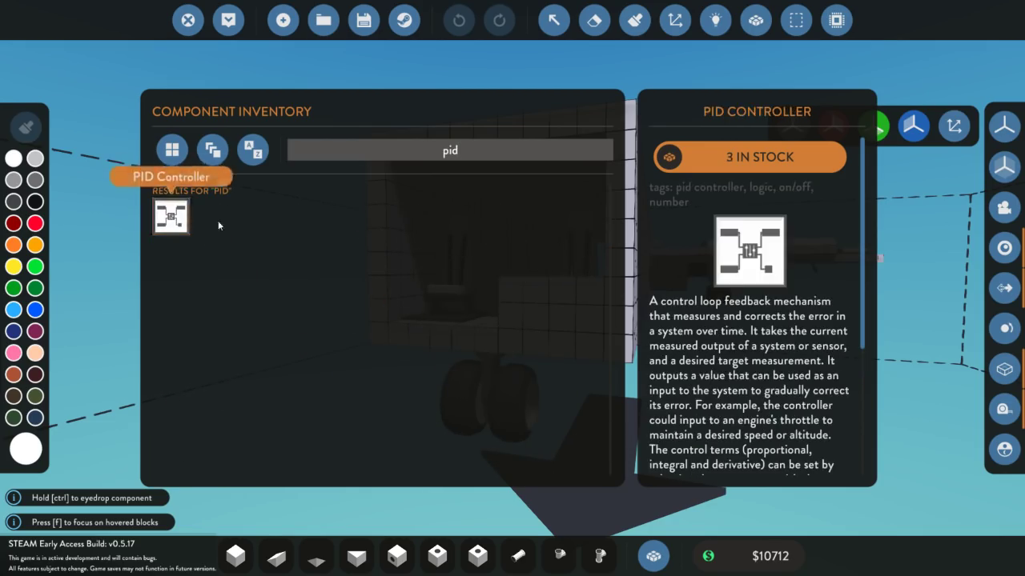
pyautogui.click(189, 220)
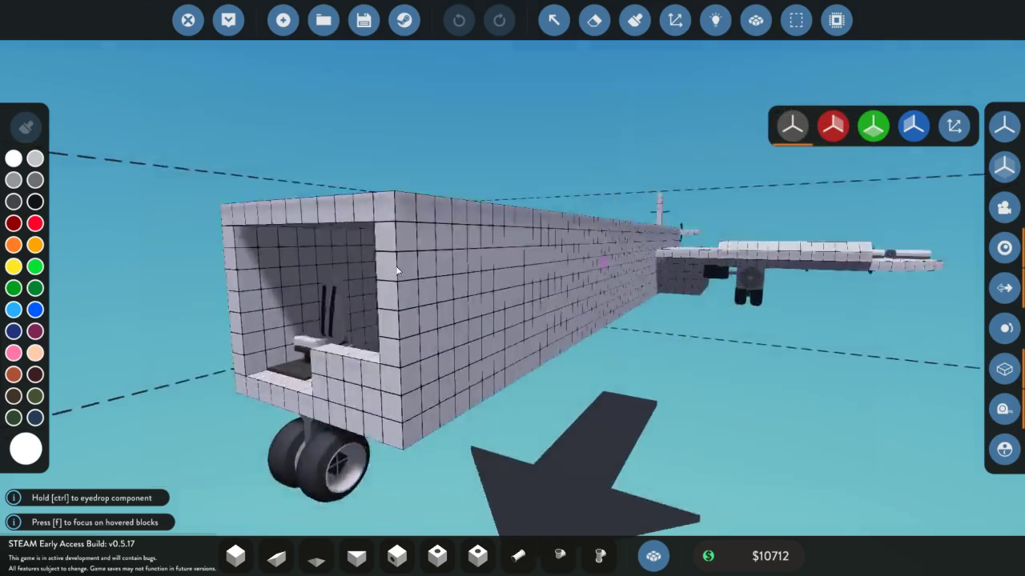
pyautogui.moveTo(395, 269); pyautogui.dragTo(506, 229)
pyautogui.scroll(8, 480, 220)
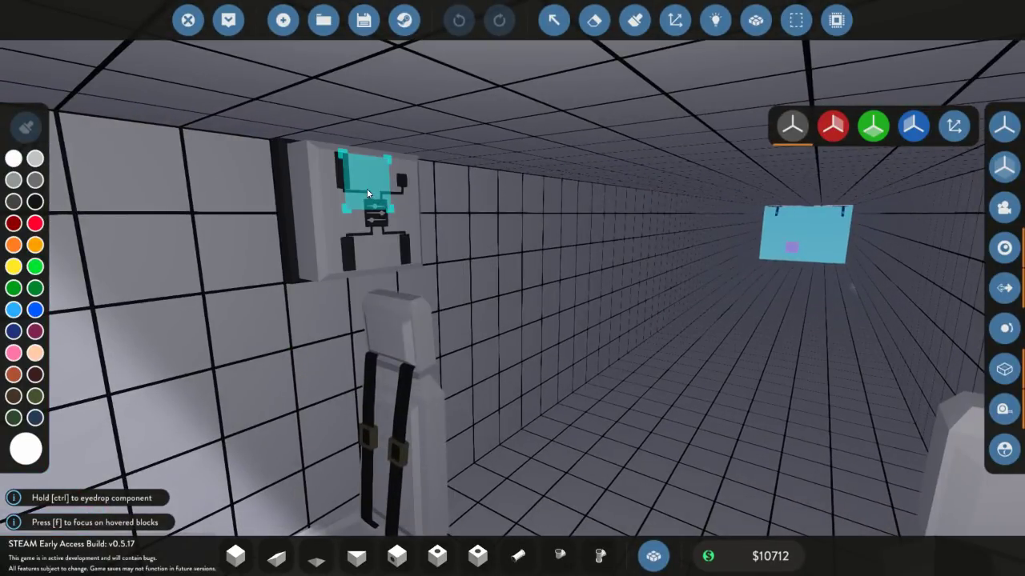
pyautogui.click(366, 188)
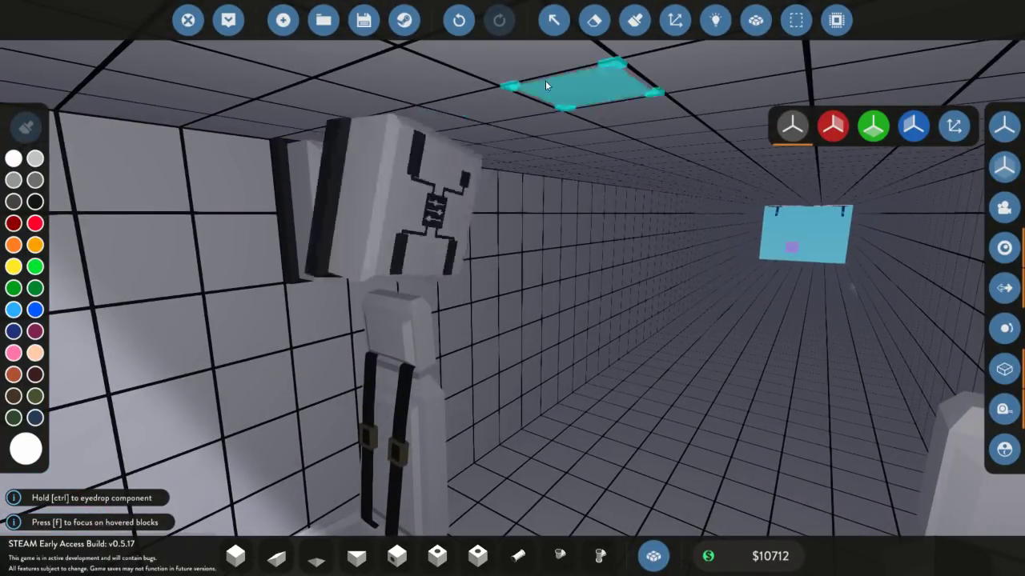
# - Set the PID controller's proportional gain to .1, integral gain to 0 and derivative gain to 0
pyautogui.click(552, 22)
pyautogui.click(380, 221)
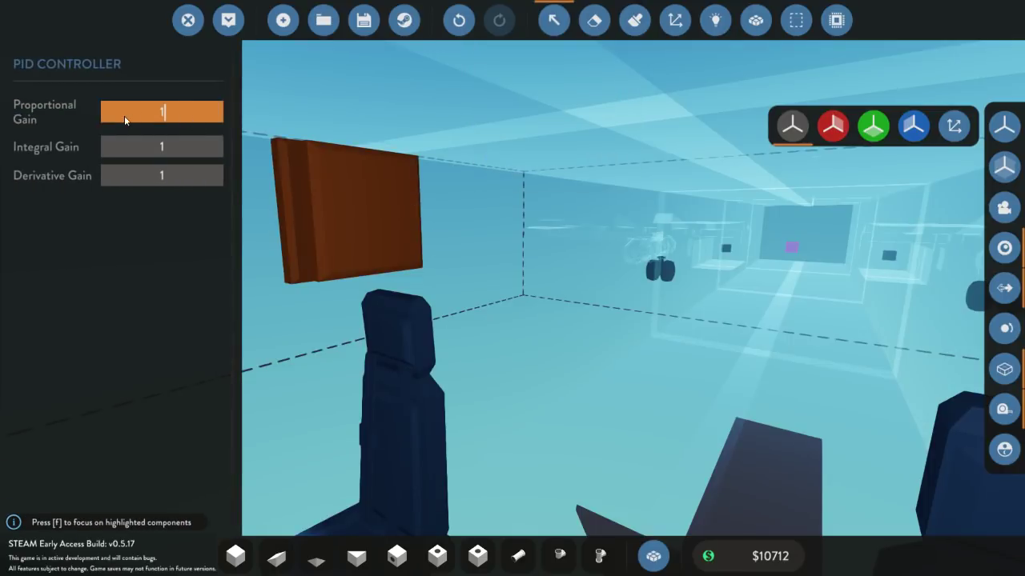
pyautogui.press('BackSpace')
pyautogui.write('.1')
pyautogui.click(157, 149)
pyautogui.write('0')
pyautogui.click(182, 177)
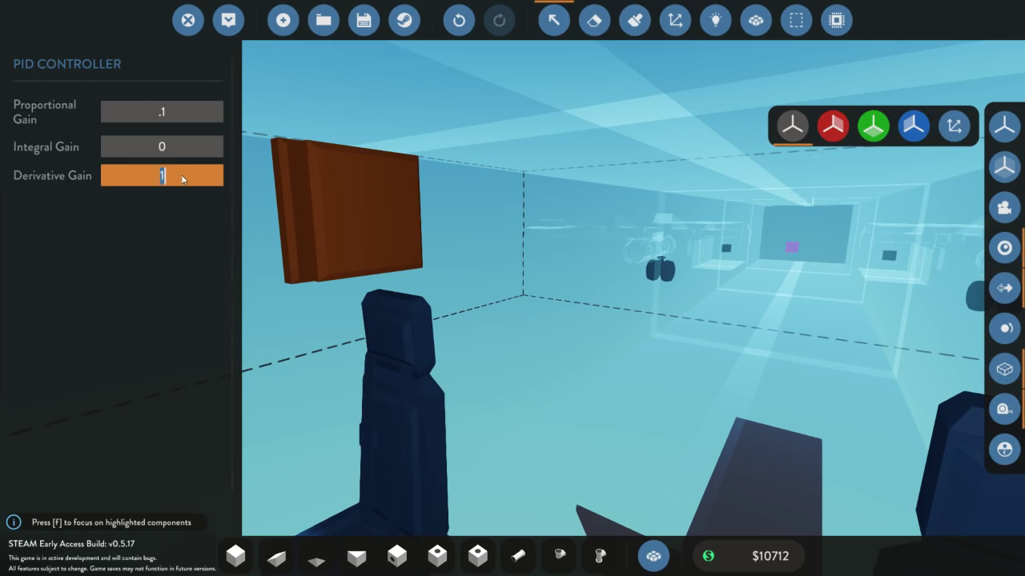
pyautogui.write('0')
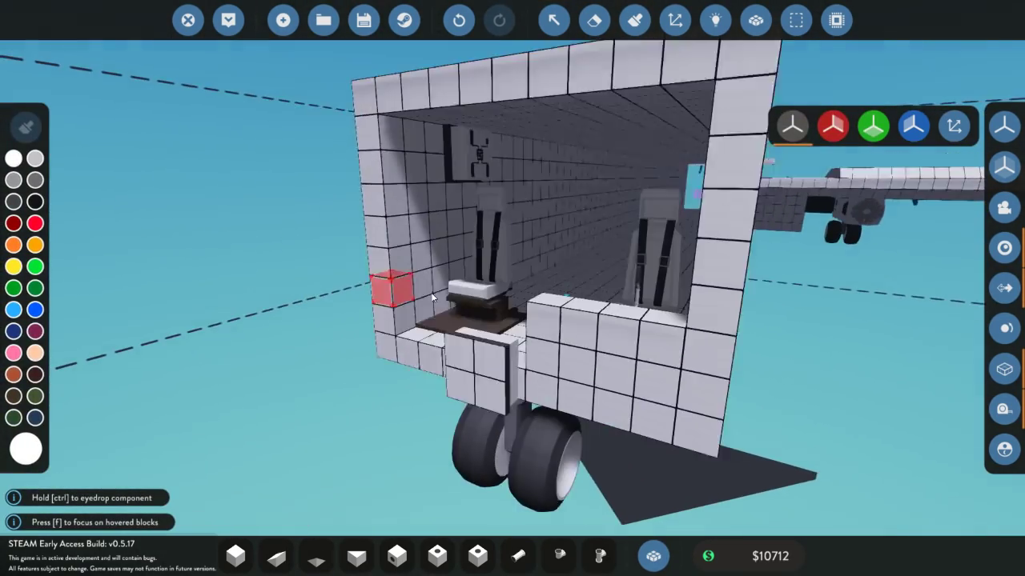
# - Connect the throttle lever's value output to the PID controller's Setpoint input in place of Process Variable
pyautogui.click(553, 20)
pyautogui.click(560, 345)
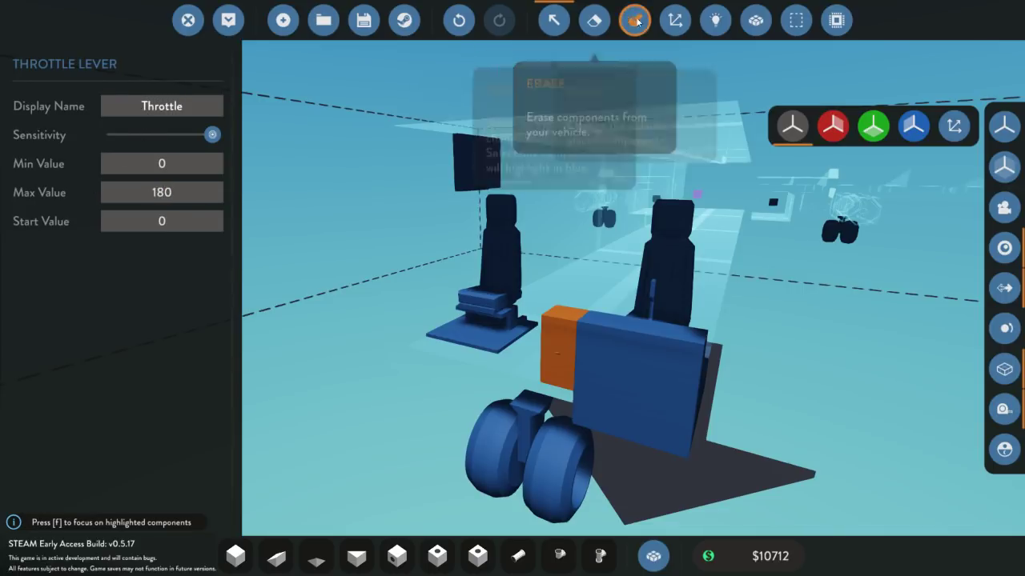
pyautogui.click(715, 20)
pyautogui.moveTo(570, 364); pyautogui.dragTo(504, 265)
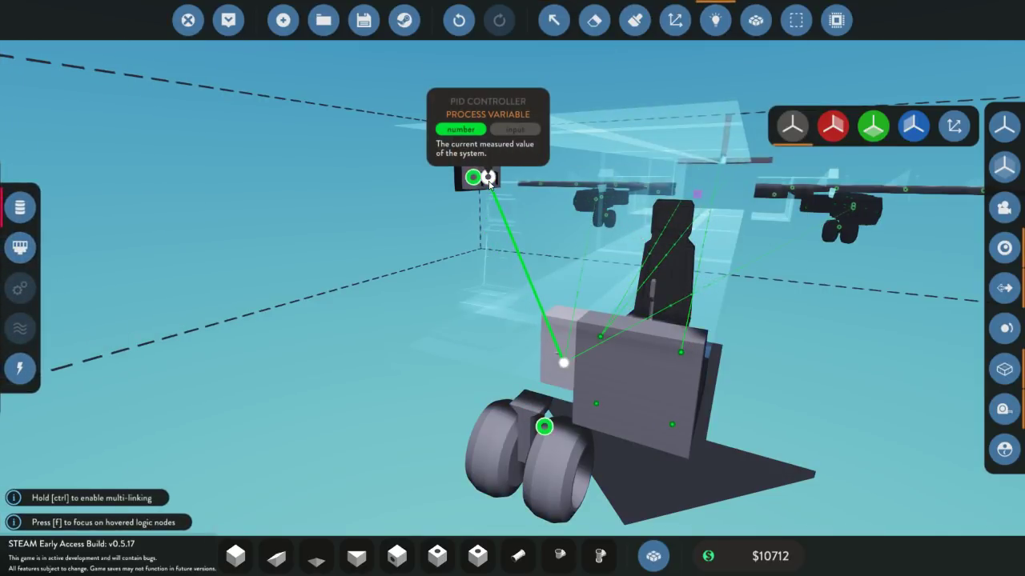
pyautogui.moveTo(489, 185); pyautogui.dragTo(489, 183)
pyautogui.moveTo(573, 165); pyautogui.dragTo(436, 224)
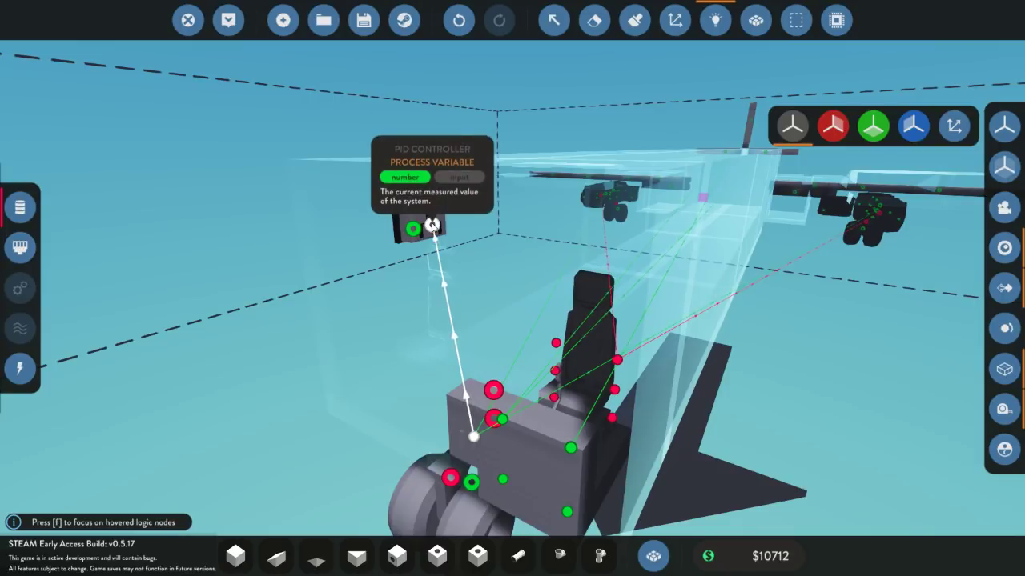
pyautogui.moveTo(474, 437); pyautogui.dragTo(414, 229)
pyautogui.moveTo(432, 228); pyautogui.dragTo(583, 201)
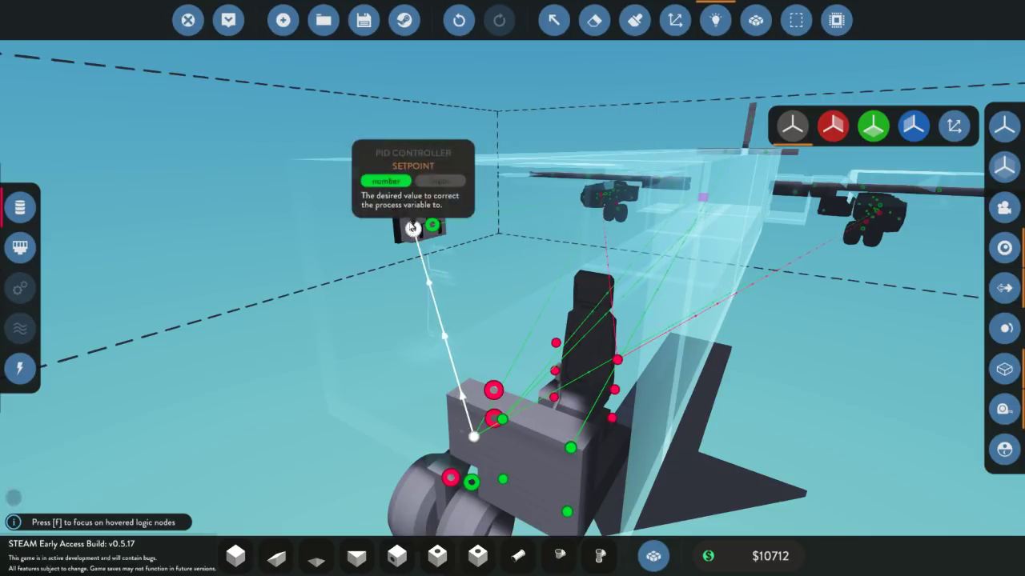
pyautogui.moveTo(410, 202); pyautogui.dragTo(883, 208)
# - Find the Constant On Signal component in the inventory and place it on the cockpit wall beside the PID controller
pyautogui.write('q')
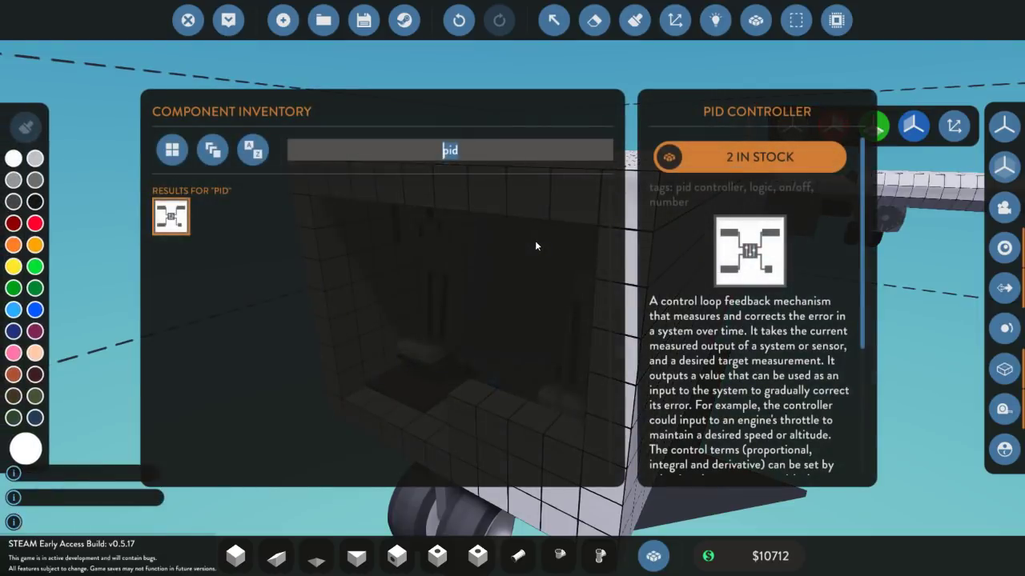
pyautogui.write('cio')
pyautogui.press('BackSpace')
pyautogui.press('BackSpace')
pyautogui.write('onst')
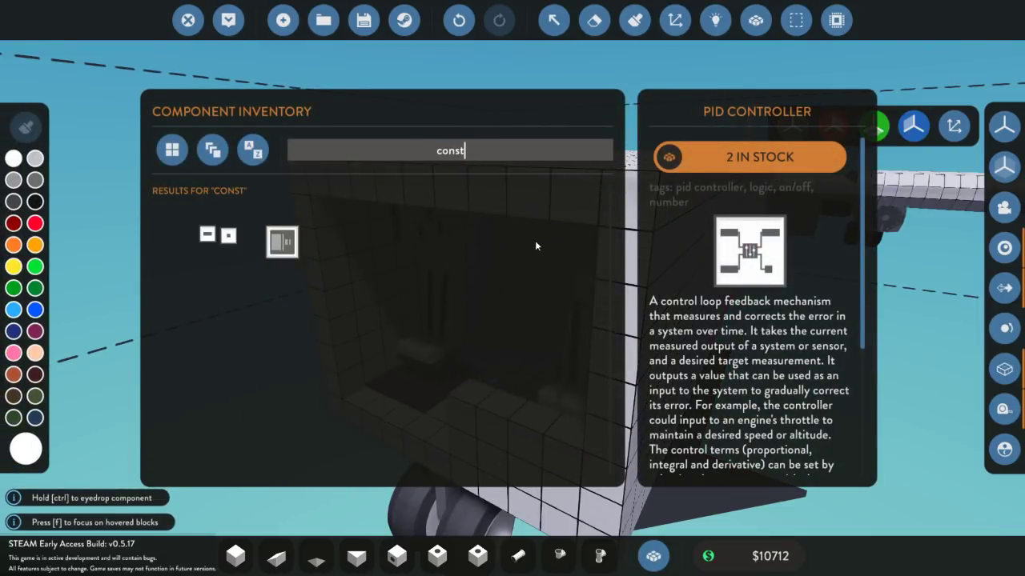
pyautogui.click(212, 216)
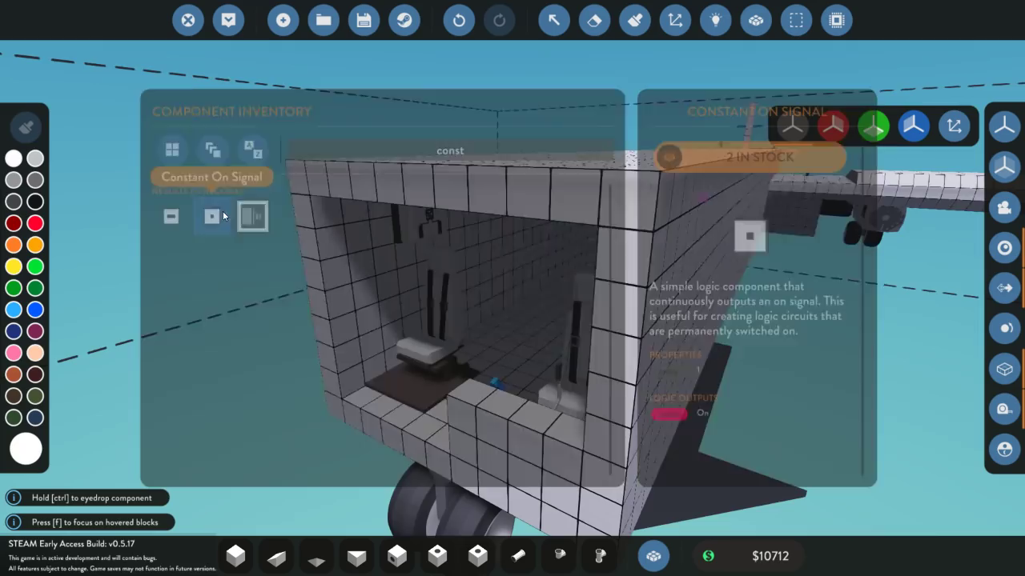
pyautogui.press('w')
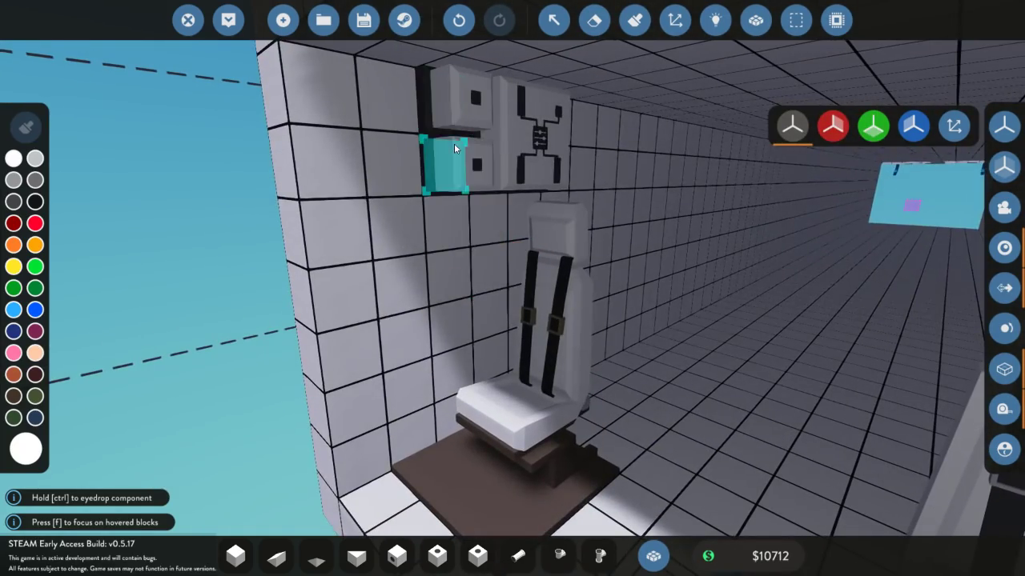
# - Connect the constant on signal's output to the PID controller's on/off input
pyautogui.click(715, 20)
pyautogui.moveTo(461, 101); pyautogui.dragTo(542, 117)
pyautogui.press('s')
pyautogui.press('w')
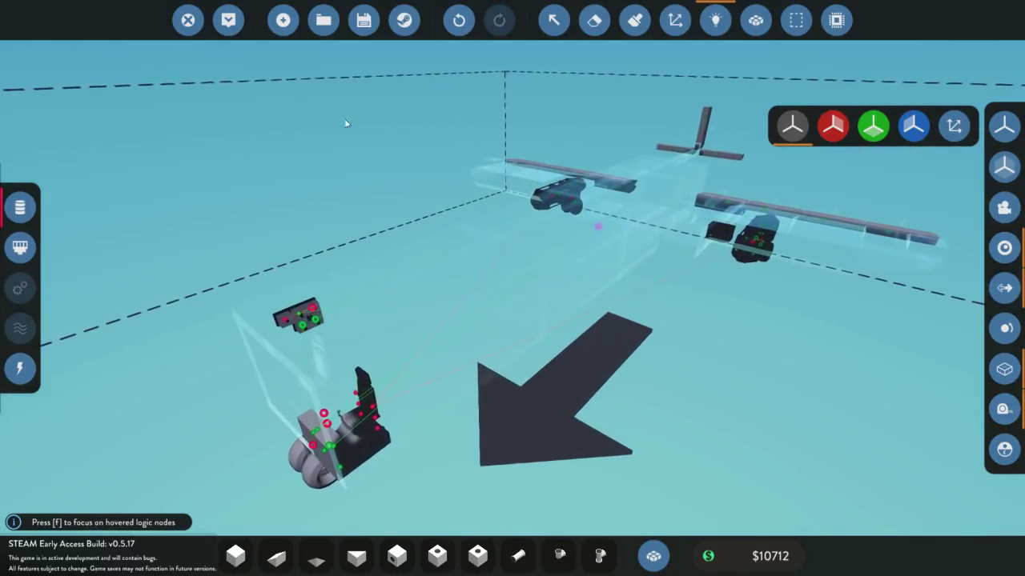
# - Spawn the aircraft, walk through its rear opening to the pilot seat, sit down and raise the throttle to 180
pyautogui.click(229, 19)
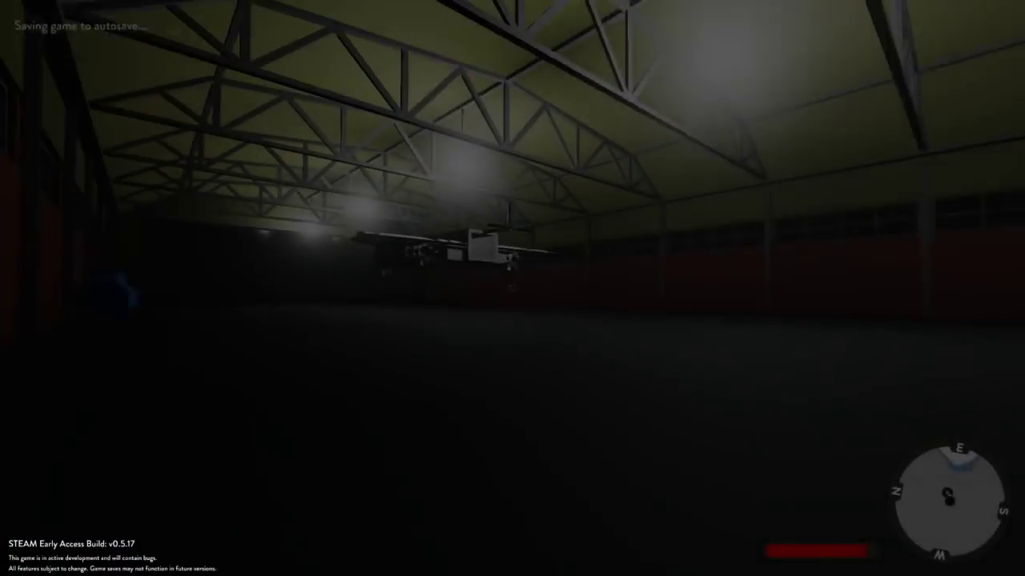
pyautogui.press('w')
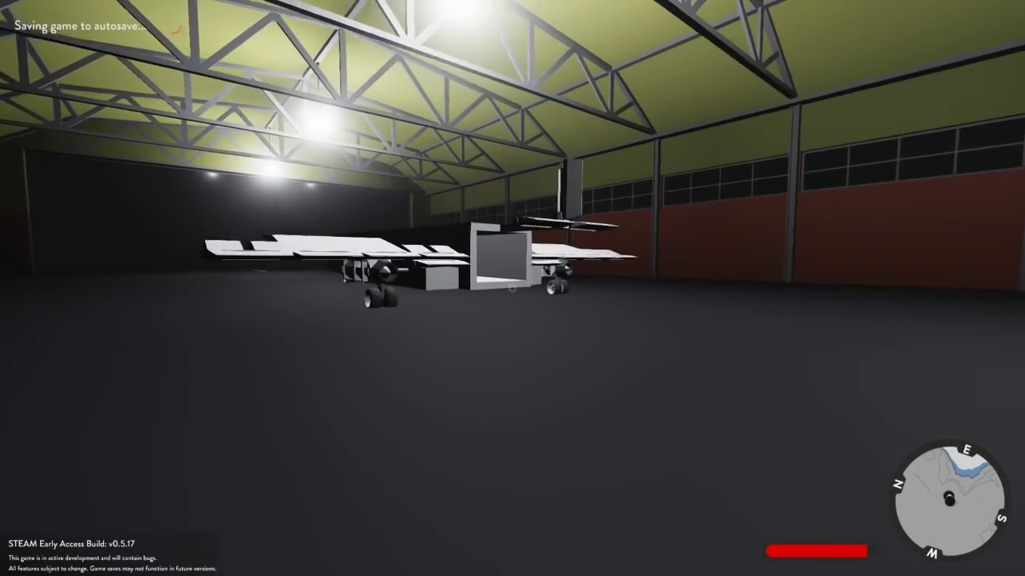
pyautogui.press('w')
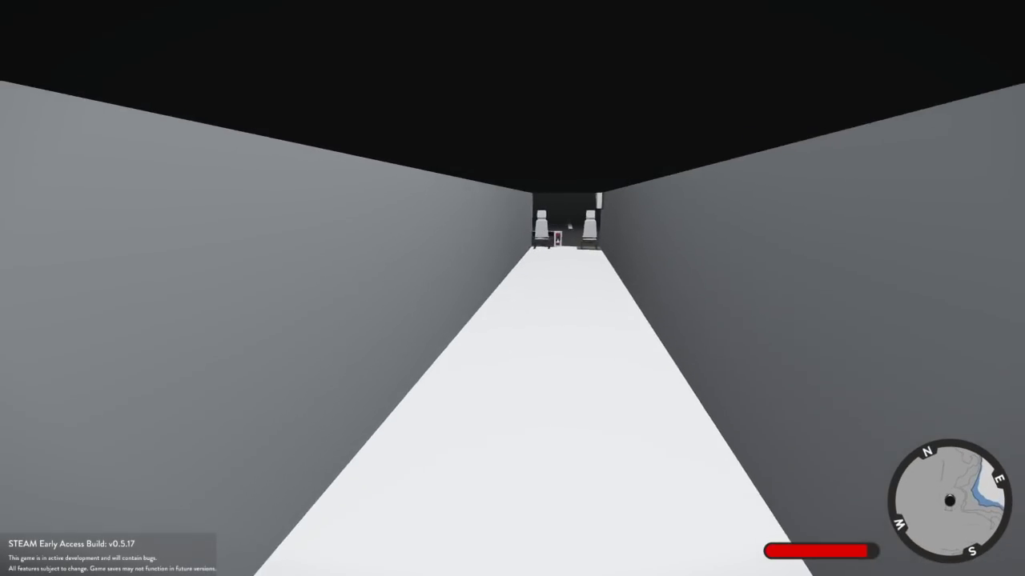
pyautogui.press('w')
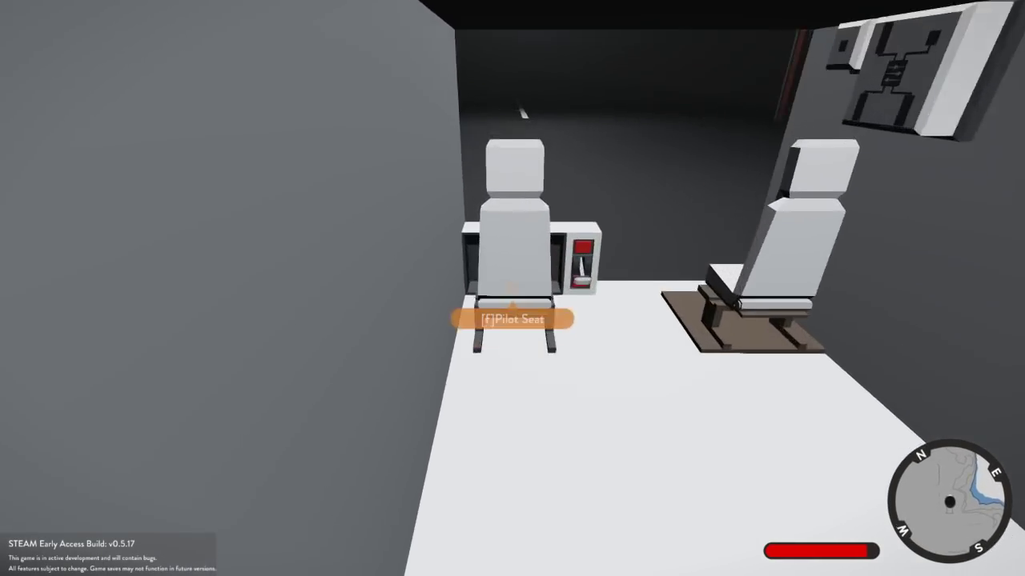
pyautogui.press('f')
pyautogui.press('q')
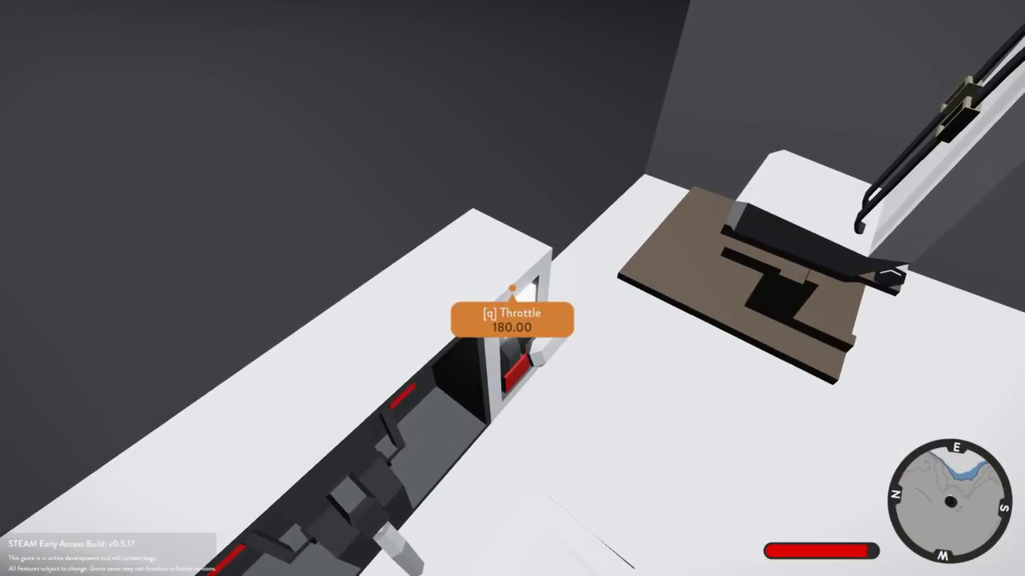
# - Start the engines and test-fly the aircraft from the outside view
pyautogui.press('Tab')
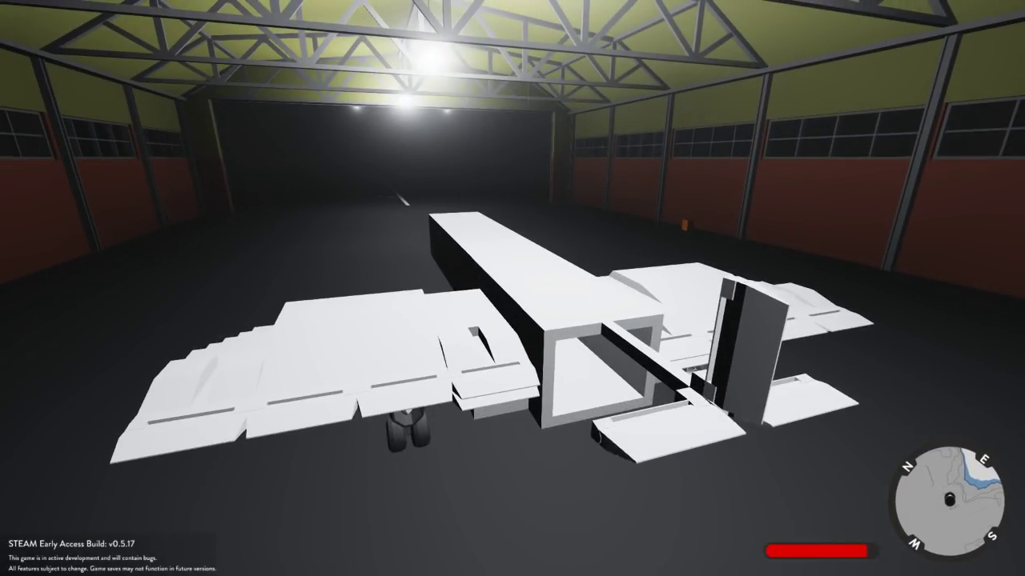
pyautogui.press('s')
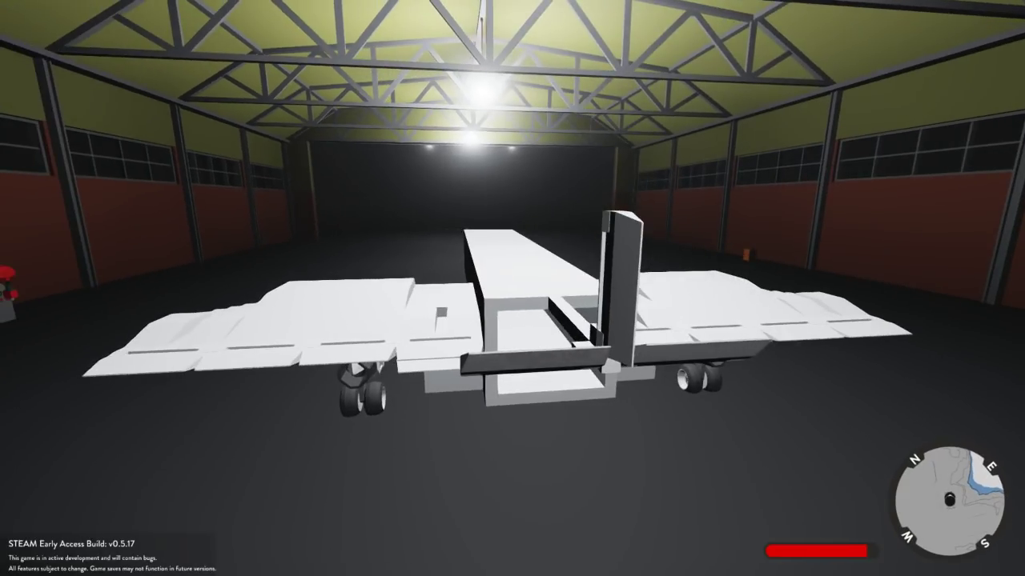
pyautogui.press('1')
pyautogui.moveTo(513, 288)
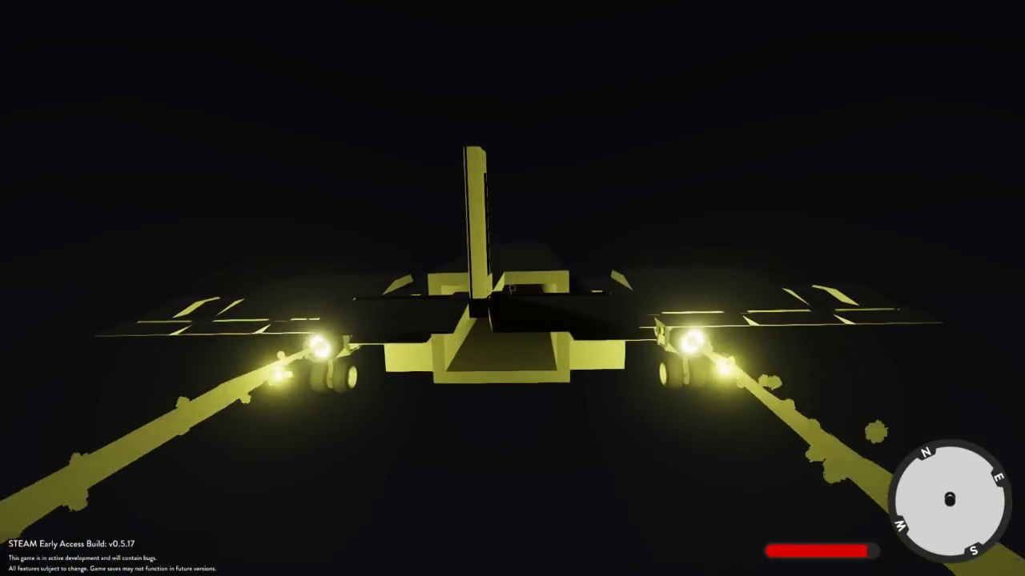
# - Return the aircraft to the workbench, reopen it in the editor and review the PID controller and throttle lever settings
pyautogui.press('m')
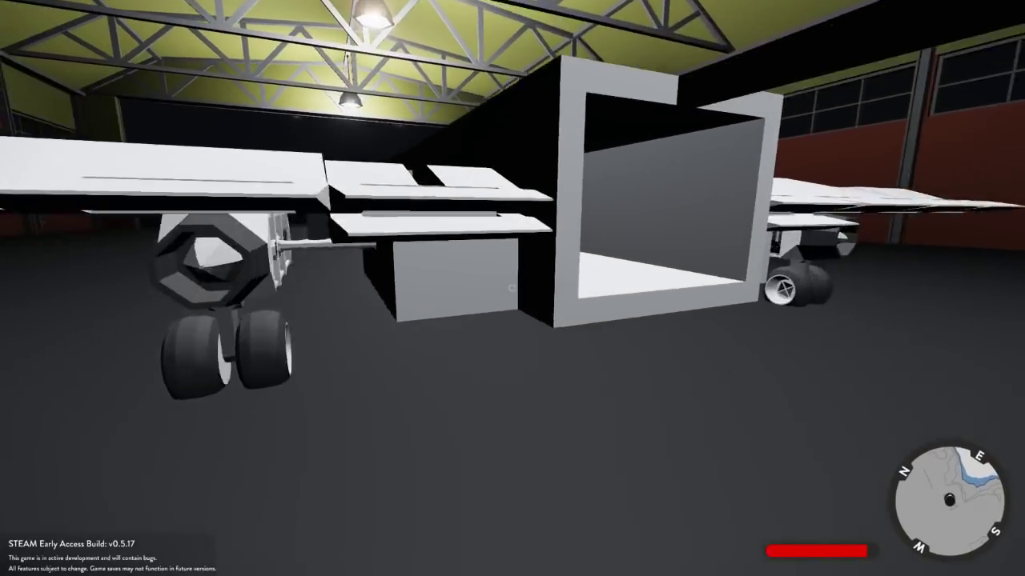
pyautogui.press('e')
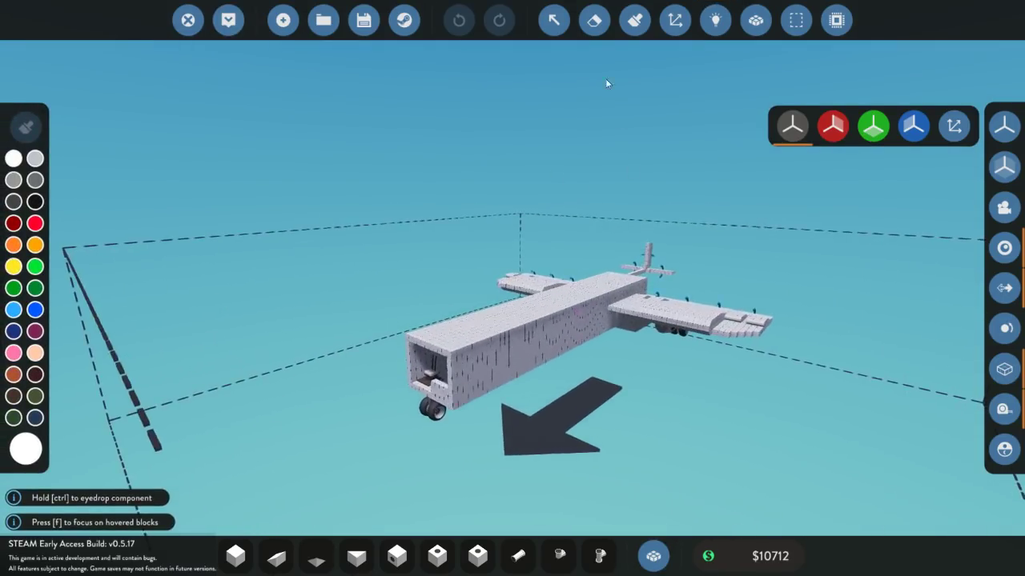
pyautogui.click(554, 20)
pyautogui.click(429, 342)
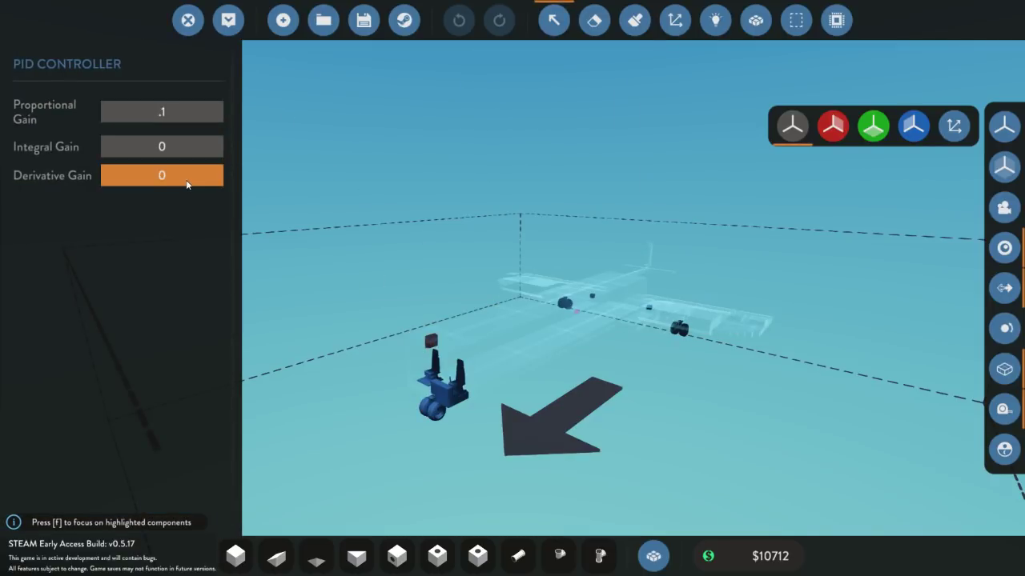
pyautogui.press('f')
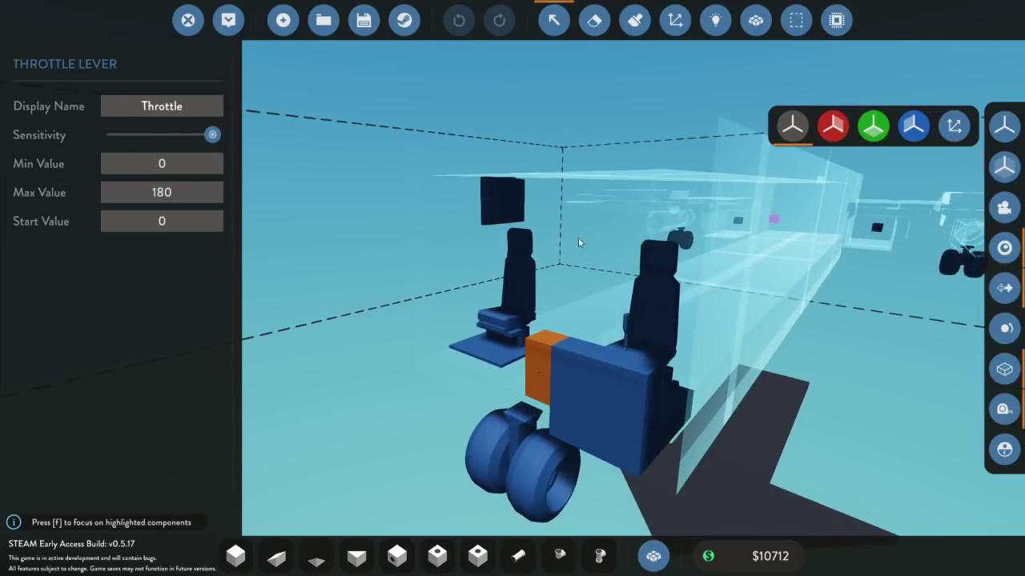
pyautogui.press('Escape')
# - Search the component inventory for "invert" and select the numerical inverter for placement
pyautogui.moveTo(634, 285); pyautogui.dragTo(544, 322)
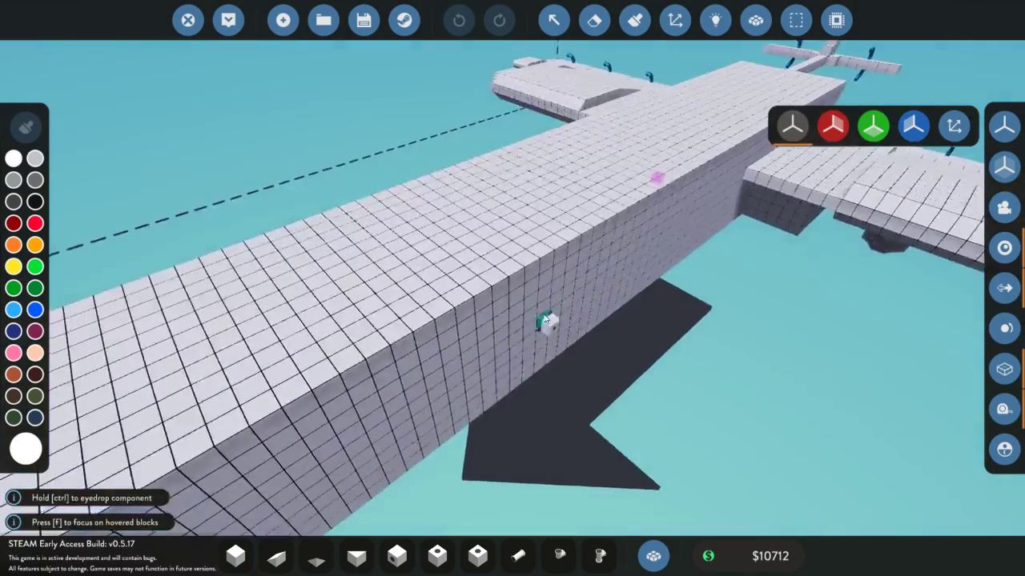
pyautogui.scroll(-5, 581, 293)
pyautogui.moveTo(581, 293); pyautogui.dragTo(619, 275)
pyautogui.scroll(3, 595, 308)
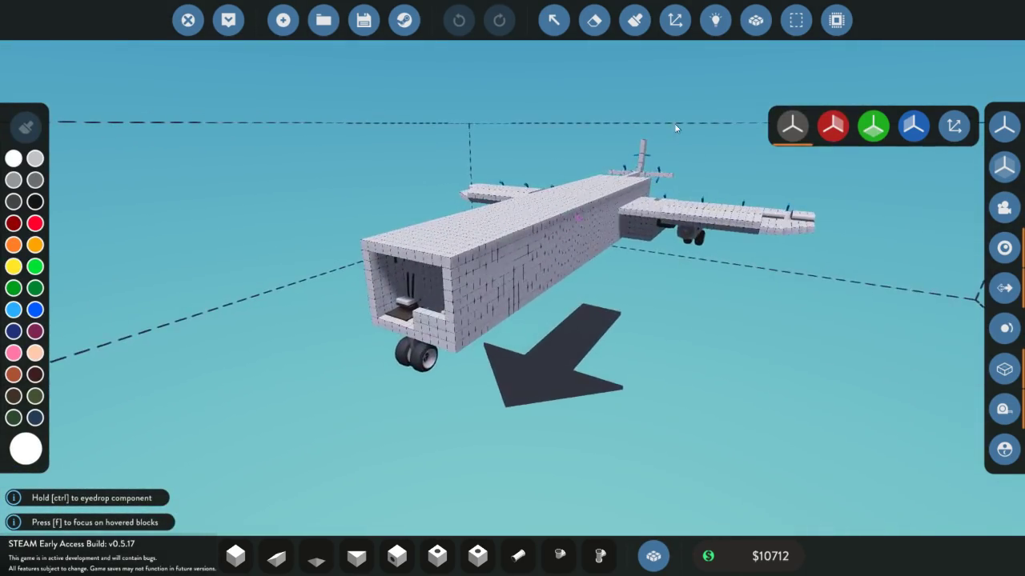
pyautogui.moveTo(675, 128); pyautogui.dragTo(565, 336)
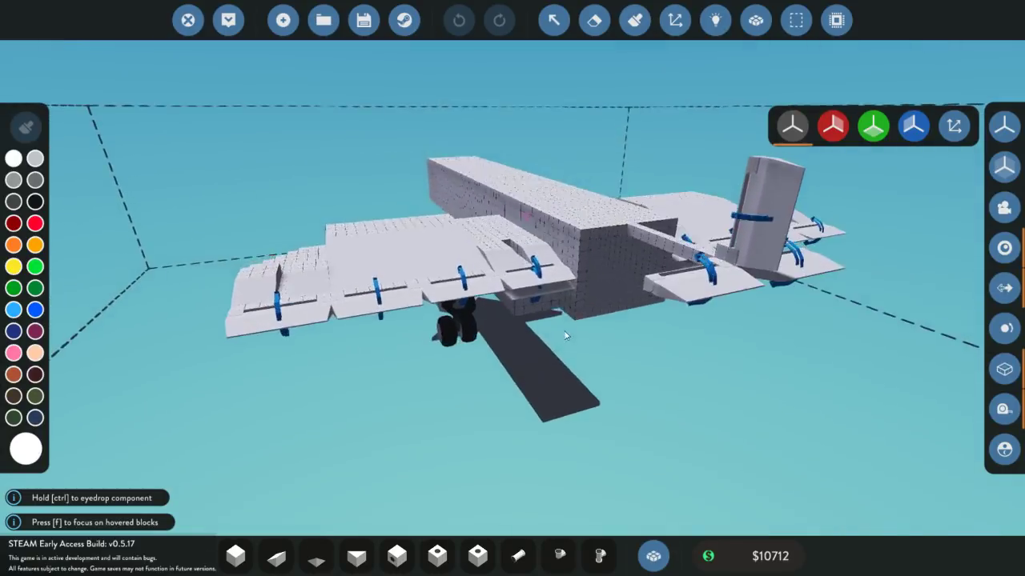
pyautogui.scroll(3, 565, 335)
pyautogui.scroll(-3, 160, 345)
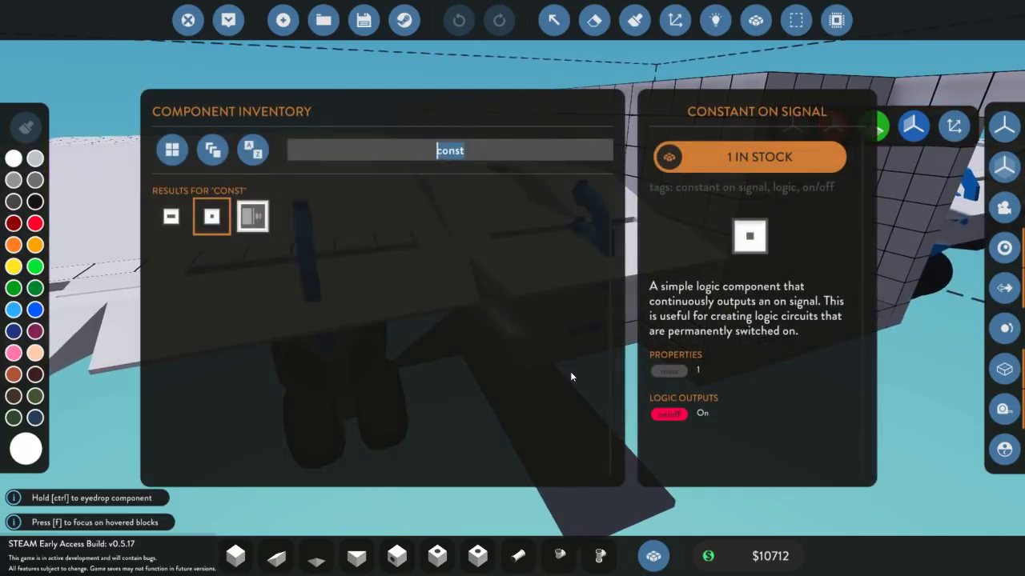
pyautogui.write('invert')
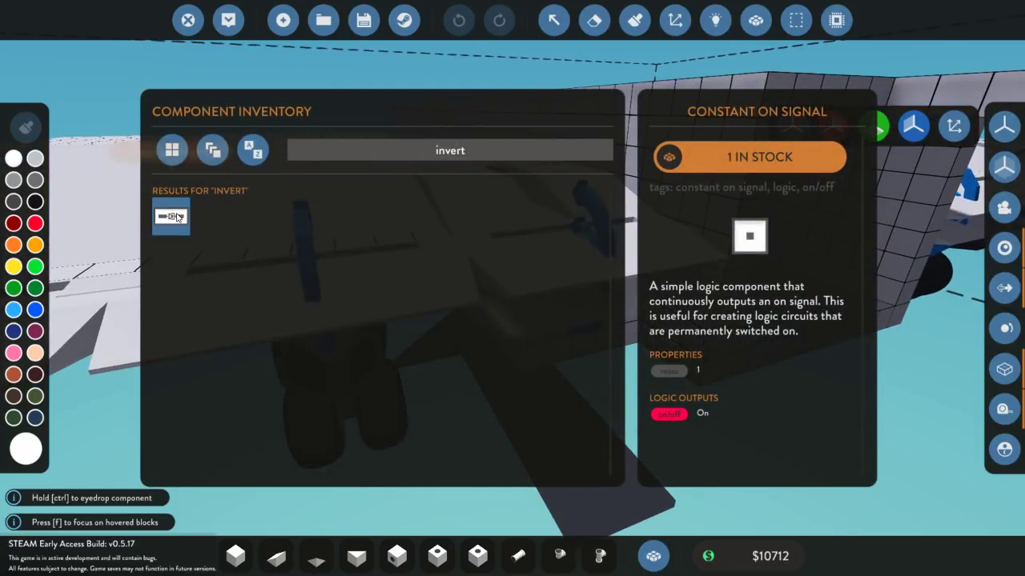
pyautogui.click(178, 217)
# - Mount a numerical inverter beside the logic blocks on the cabin wall, mirrored across the red symmetry plane onto the opposite wall
pyautogui.scroll(-3, 147, 311)
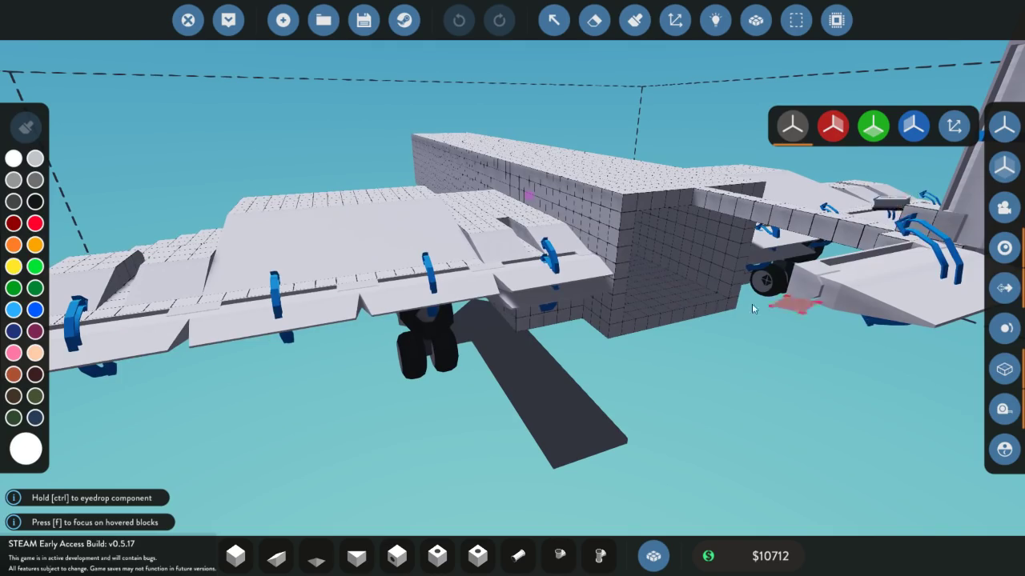
pyautogui.moveTo(751, 305); pyautogui.dragTo(467, 295)
pyautogui.scroll(3, 544, 354)
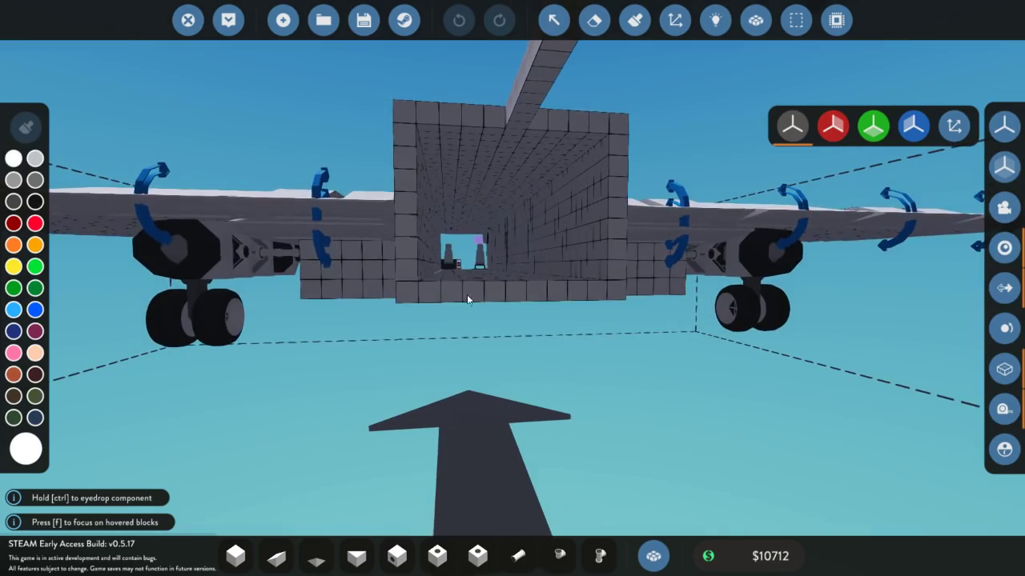
pyautogui.press('f')
pyautogui.moveTo(488, 232); pyautogui.dragTo(812, 144)
pyautogui.scroll(5, 483, 320)
pyautogui.click(832, 125)
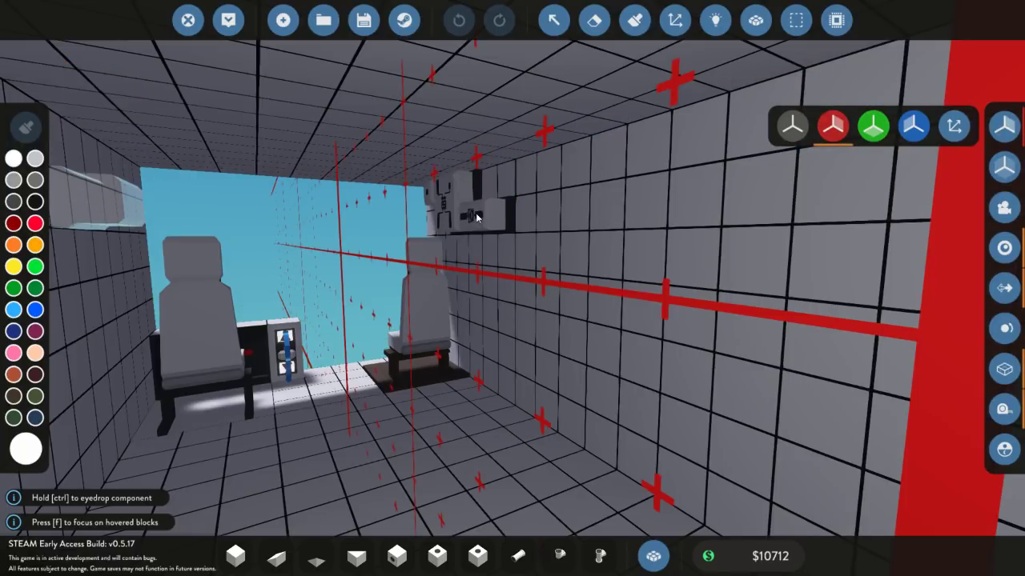
pyautogui.click(477, 193)
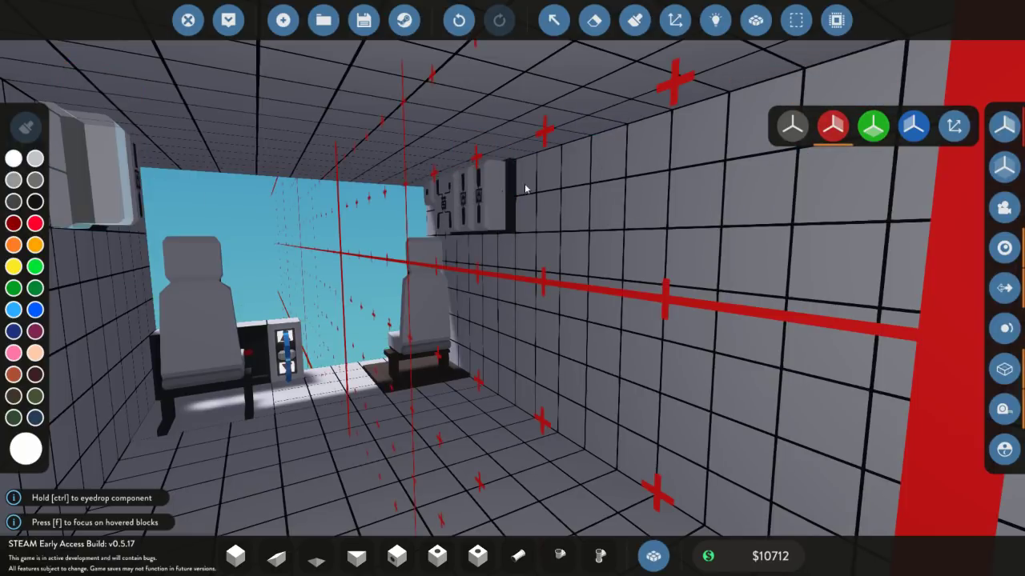
# - Connect the pilot seat's axis output to the input of the numerical inverter beside the seat
pyautogui.click(713, 24)
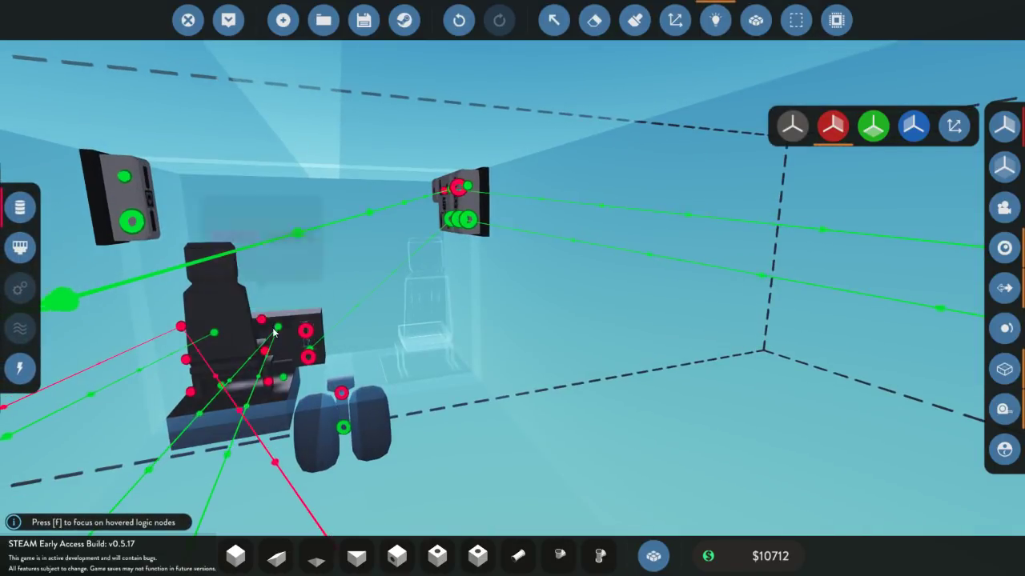
pyautogui.moveTo(284, 381)
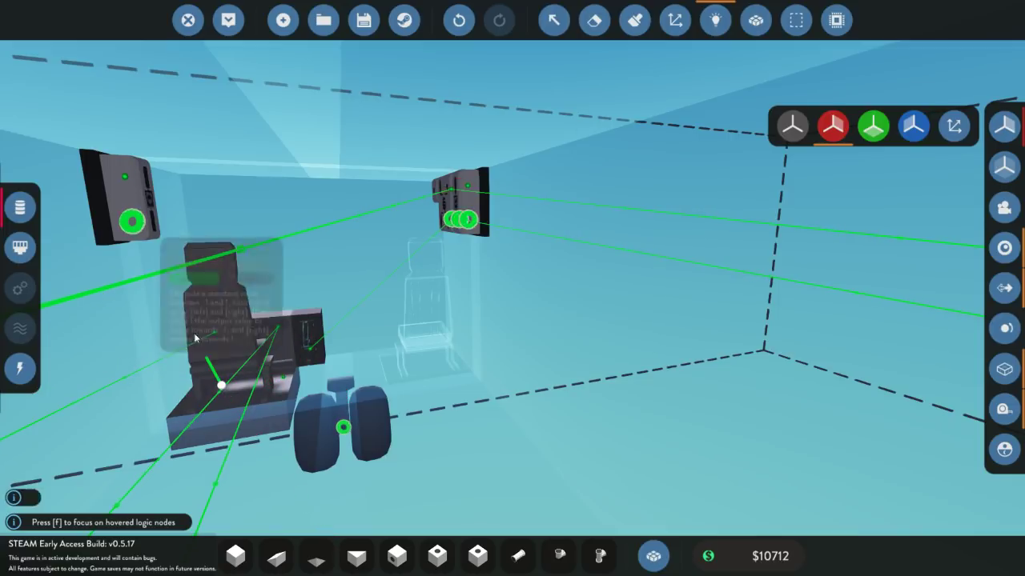
pyautogui.moveTo(132, 226); pyautogui.dragTo(132, 223)
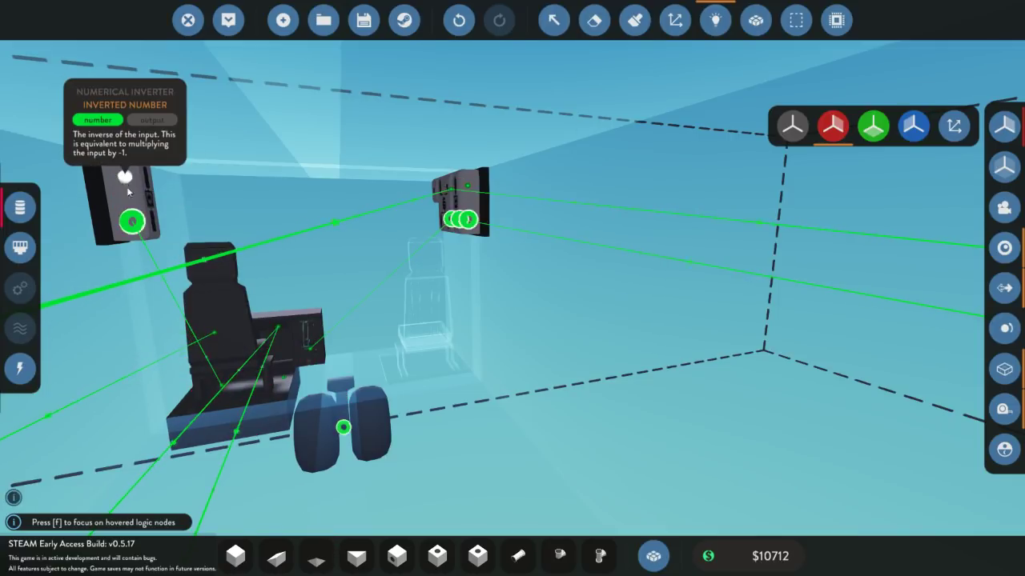
# - Connect the numerical inverter's inverted number output to the rotation input of the left wing's outermost control surface
pyautogui.scroll(-10, 391, 312)
pyautogui.moveTo(126, 184); pyautogui.dragTo(246, 444)
pyautogui.scroll(3, 408, 332)
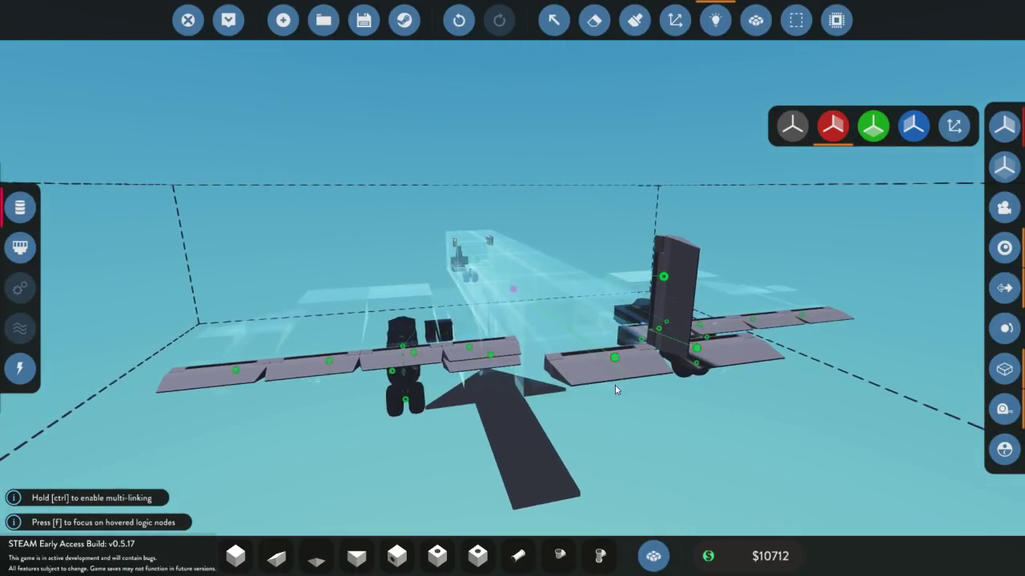
pyautogui.scroll(4, 615, 388)
pyautogui.scroll(-2, 302, 414)
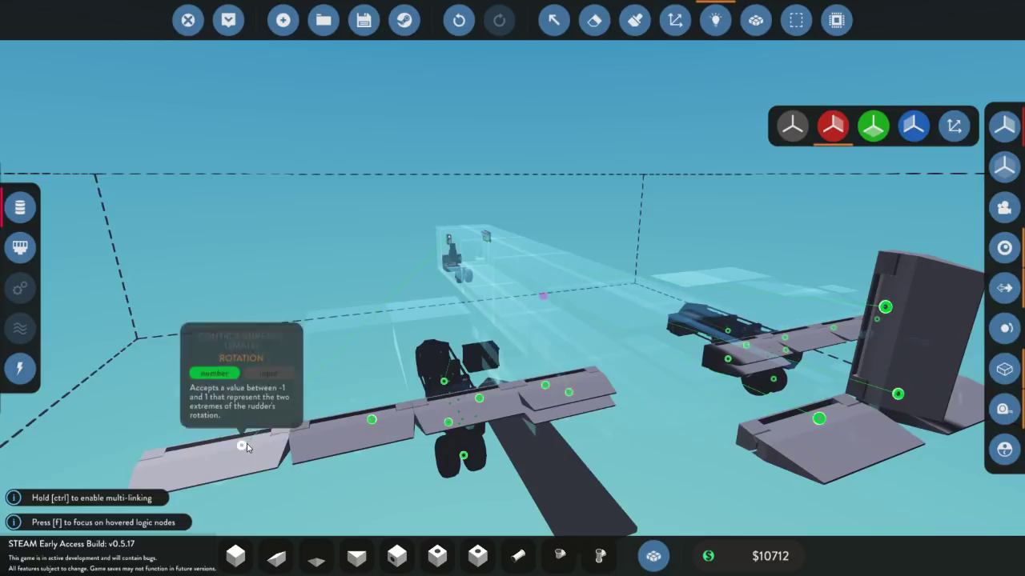
# - Connect the pilot seat's axis output directly to the rotation input of the right wing's outermost control surface
pyautogui.moveTo(455, 267); pyautogui.dragTo(426, 285)
pyautogui.scroll(5, 473, 270)
pyautogui.scroll(-6, 526, 265)
pyautogui.moveTo(331, 248); pyautogui.dragTo(630, 285)
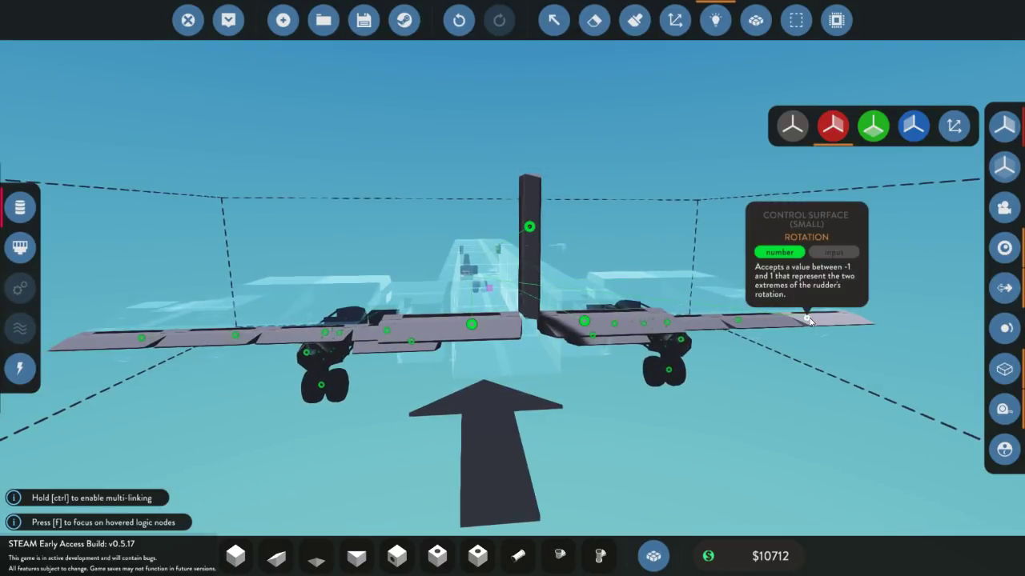
# - Spawn the aircraft, sit in the pilot seat, check the outer wing control surfaces from outside and return to the editor
pyautogui.click(230, 20)
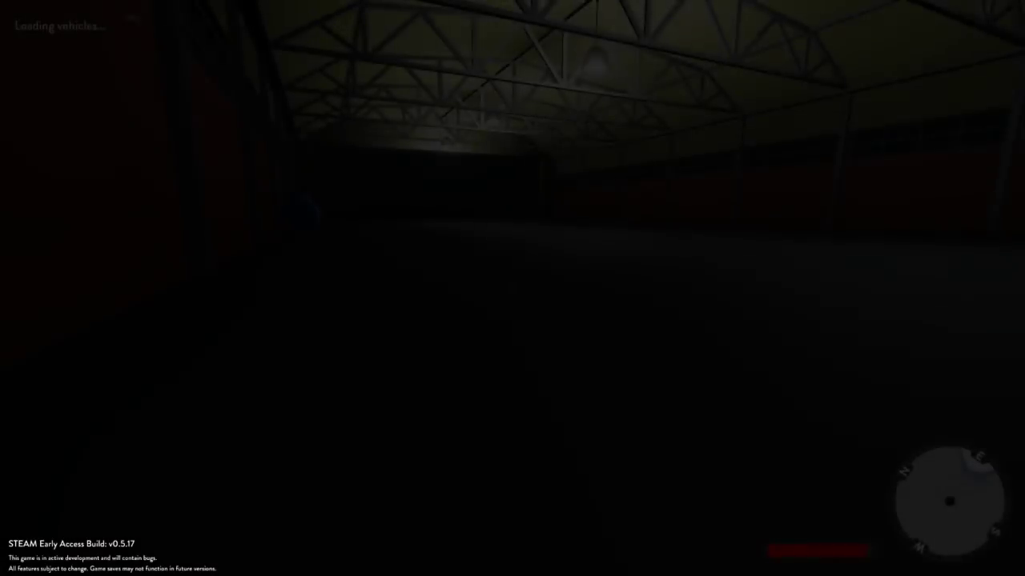
pyautogui.press('w')
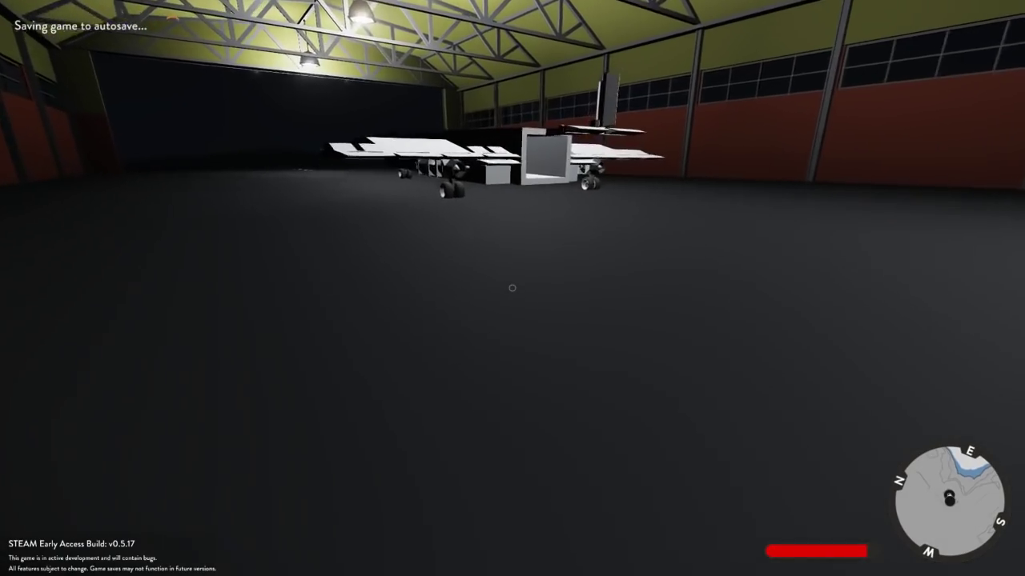
pyautogui.press('w')
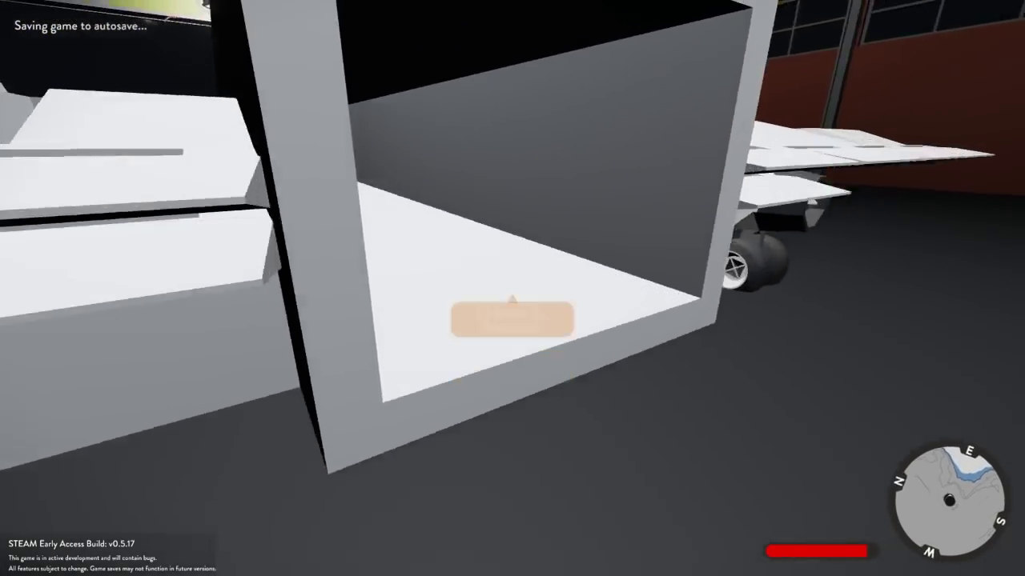
pyautogui.press('f')
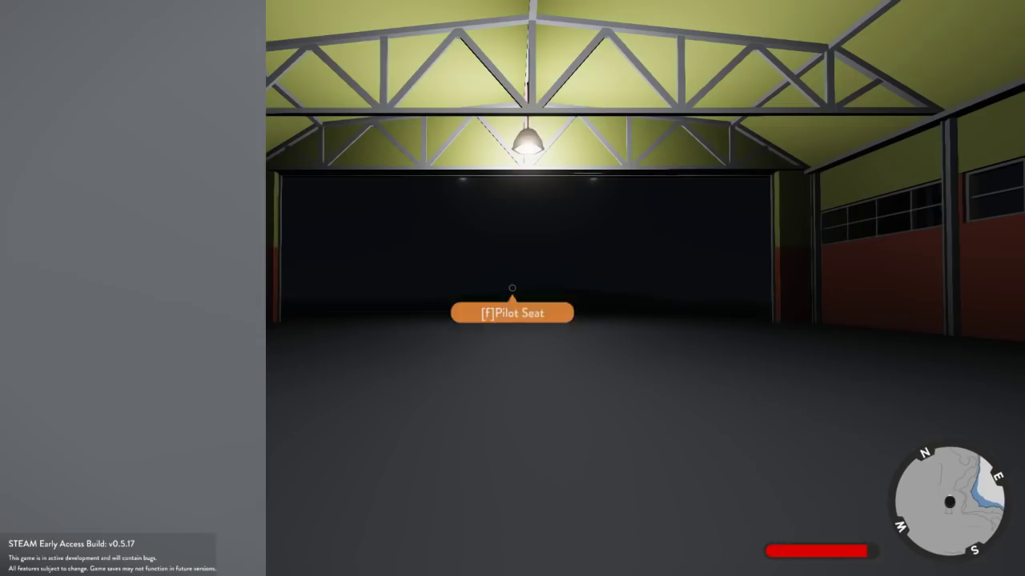
pyautogui.press('Tab')
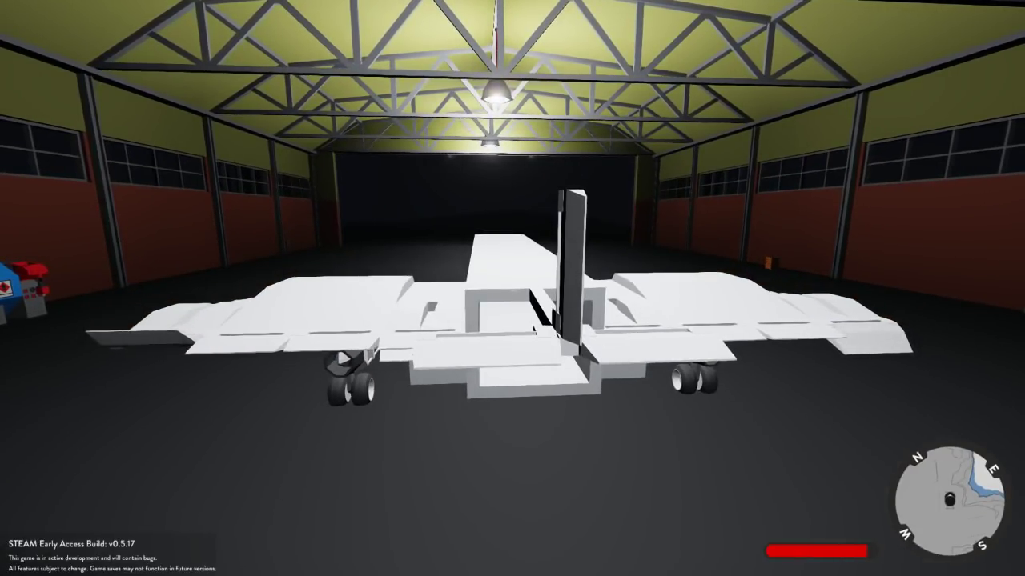
pyautogui.press('f')
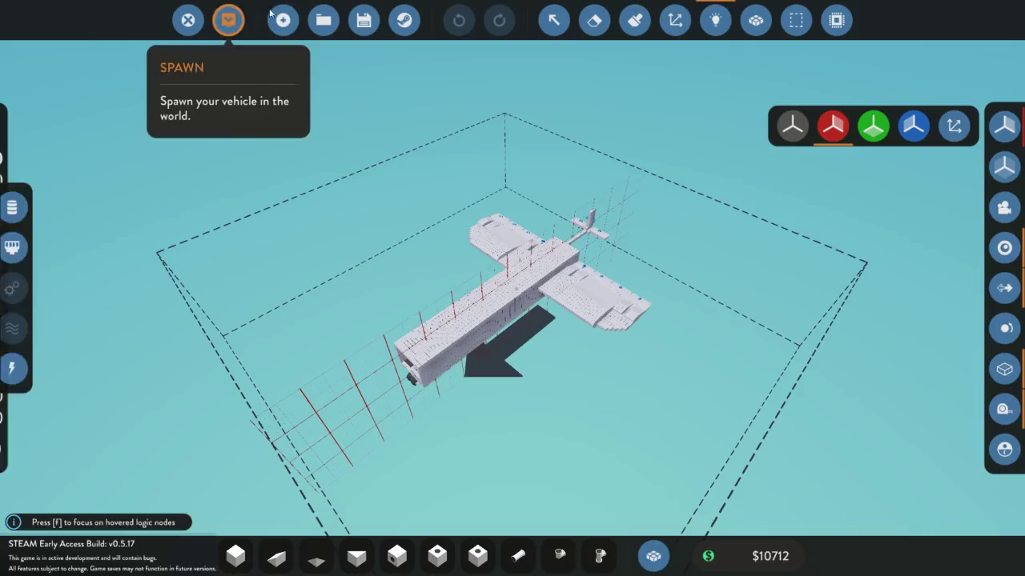
# - Swap the roll wiring: link the seat's axis directly to the left wing's outermost control surface and the inverter's output to the right one
pyautogui.click(673, 24)
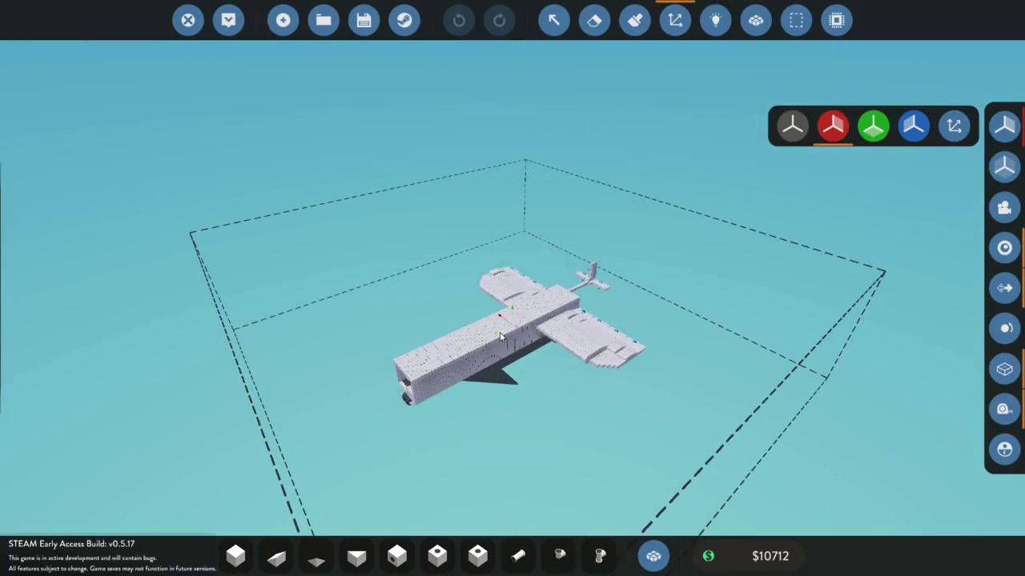
pyautogui.click(714, 20)
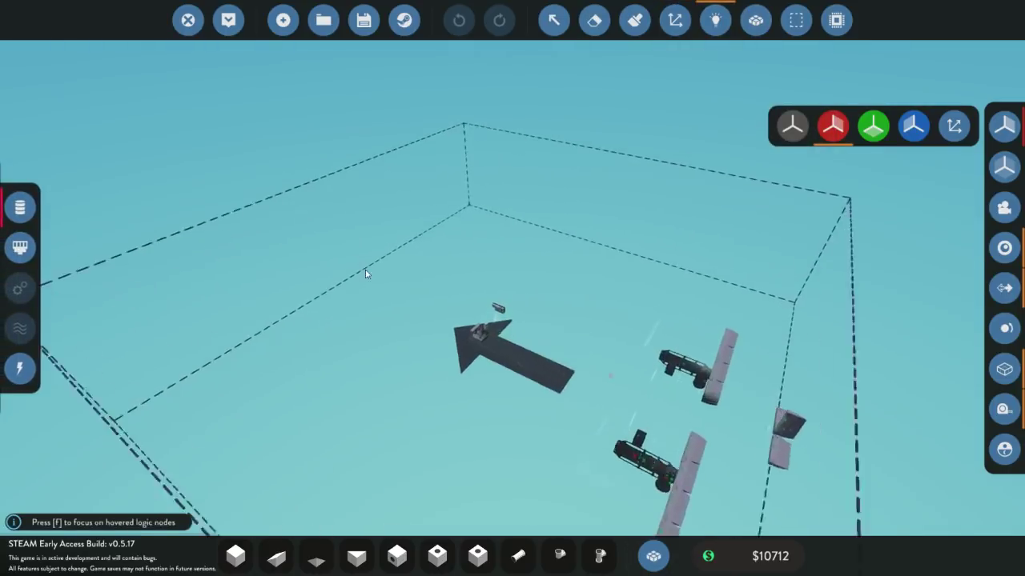
pyautogui.press('w')
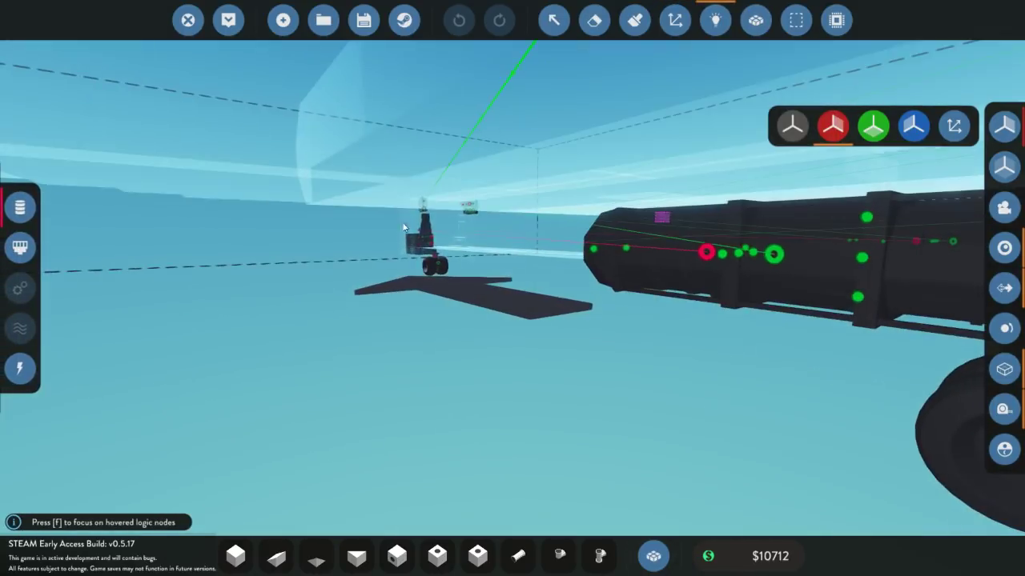
pyautogui.moveTo(412, 241); pyautogui.dragTo(454, 313)
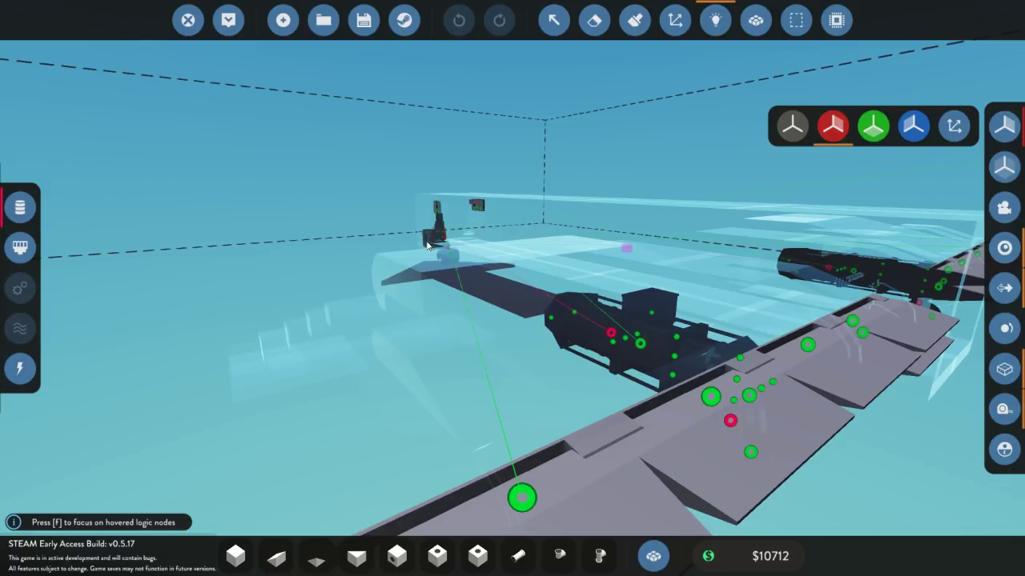
pyautogui.moveTo(532, 478); pyautogui.dragTo(519, 497)
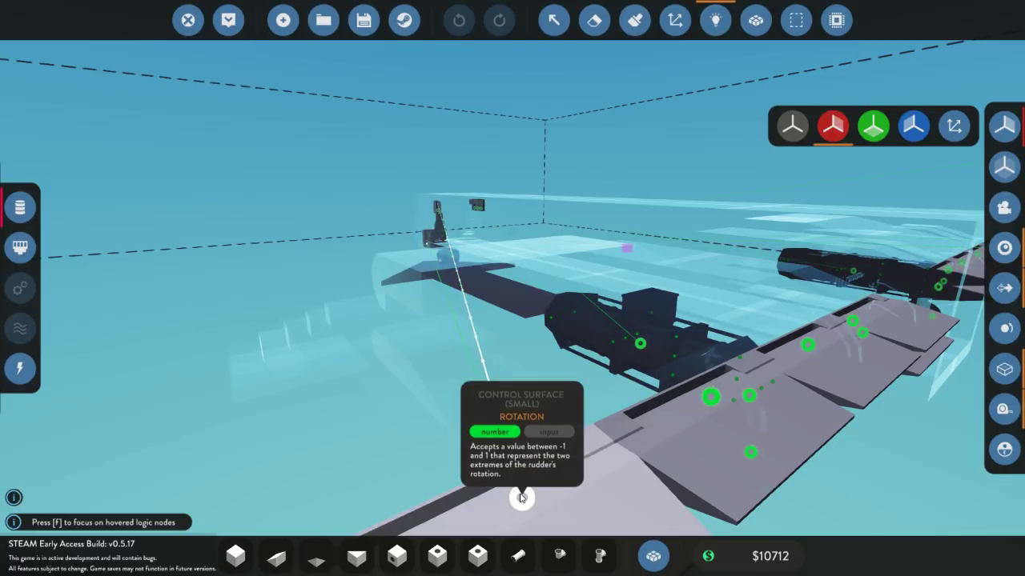
pyautogui.click(521, 497)
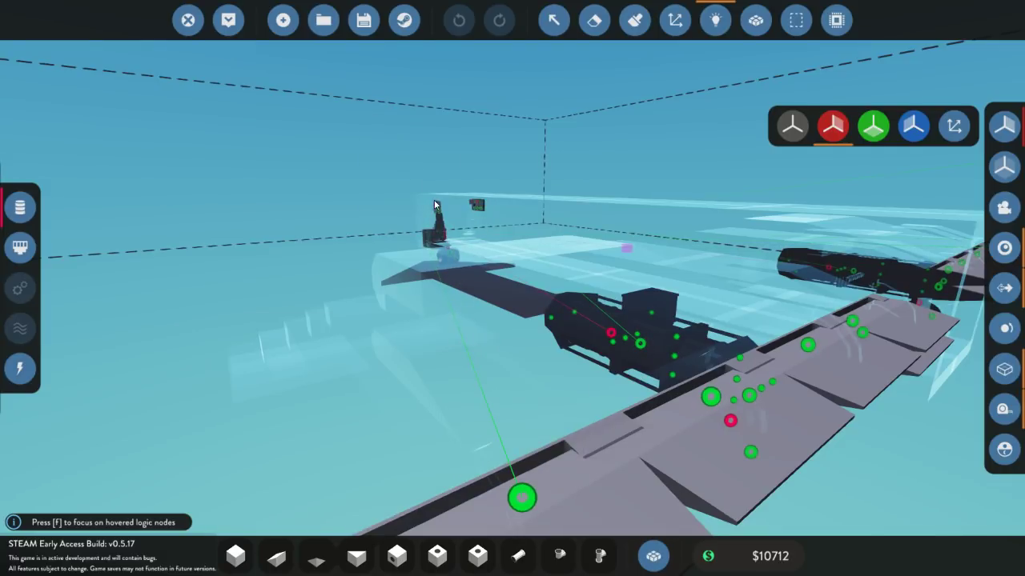
pyautogui.scroll(-6, 755, 237)
pyautogui.moveTo(438, 209); pyautogui.dragTo(595, 345)
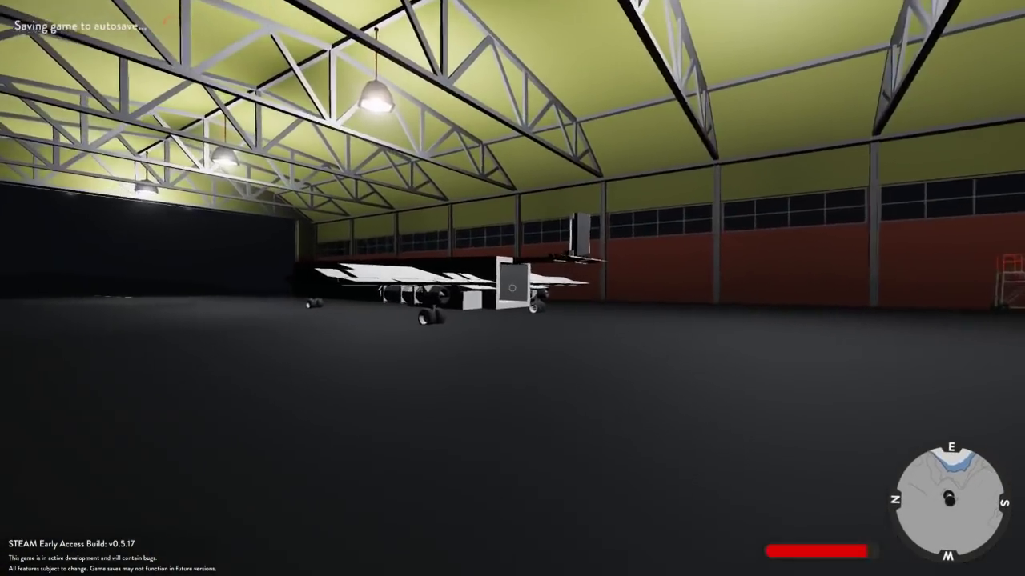
# - Walk into the respawned aircraft, take the pilot seat and test the control surfaces from the outside view
pyautogui.press('w')
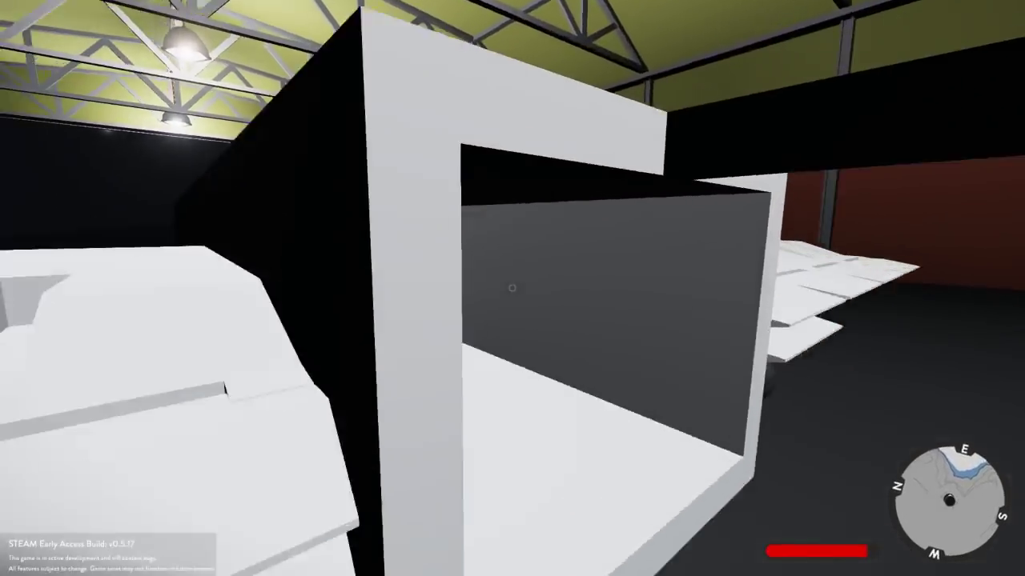
pyautogui.press('w')
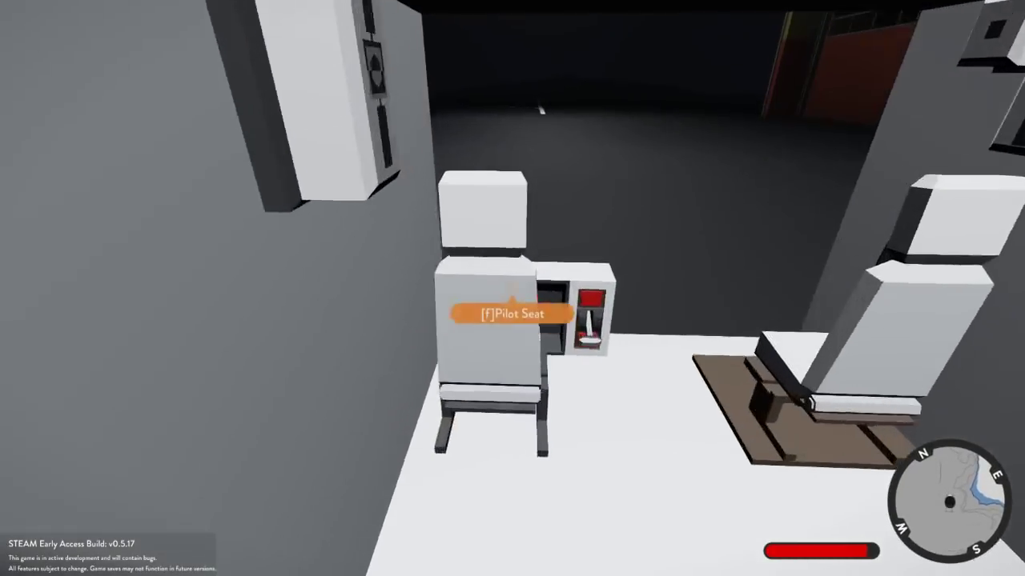
pyautogui.press('q')
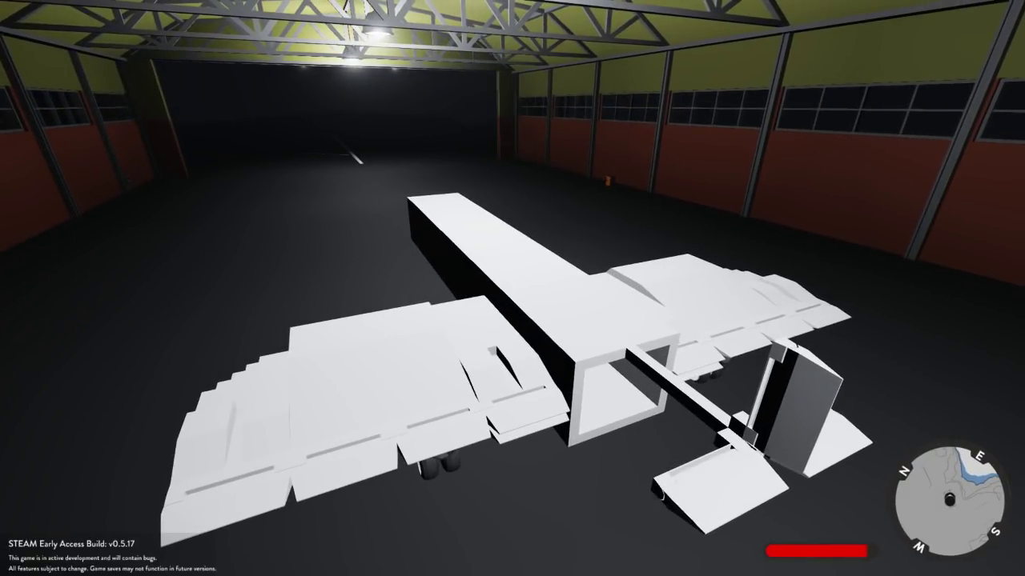
pyautogui.press('w')
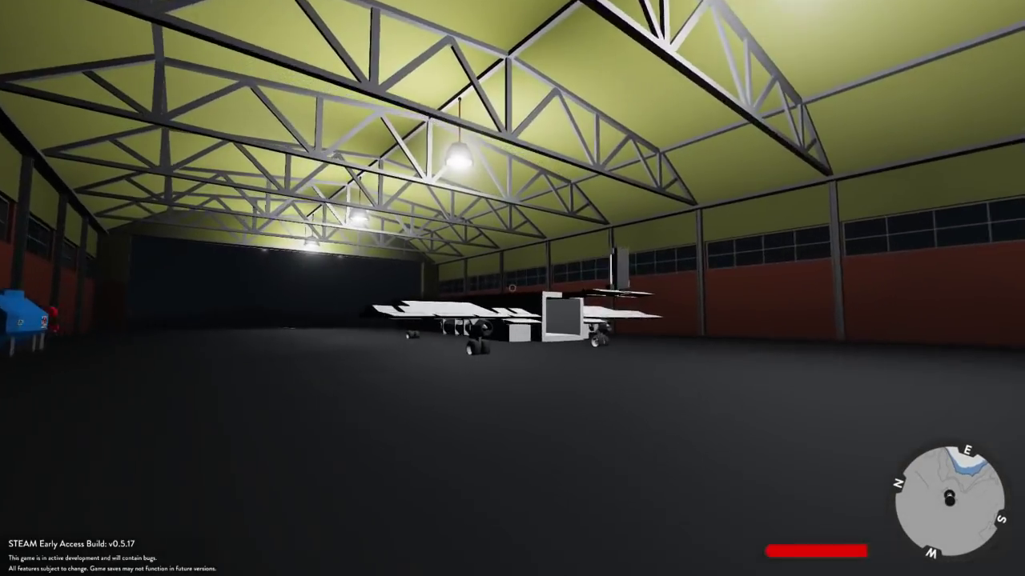
# - Place two tilt sensors side by side at the front edge of the cockpit floor, one facing forward and one facing sideways
pyautogui.press('w')
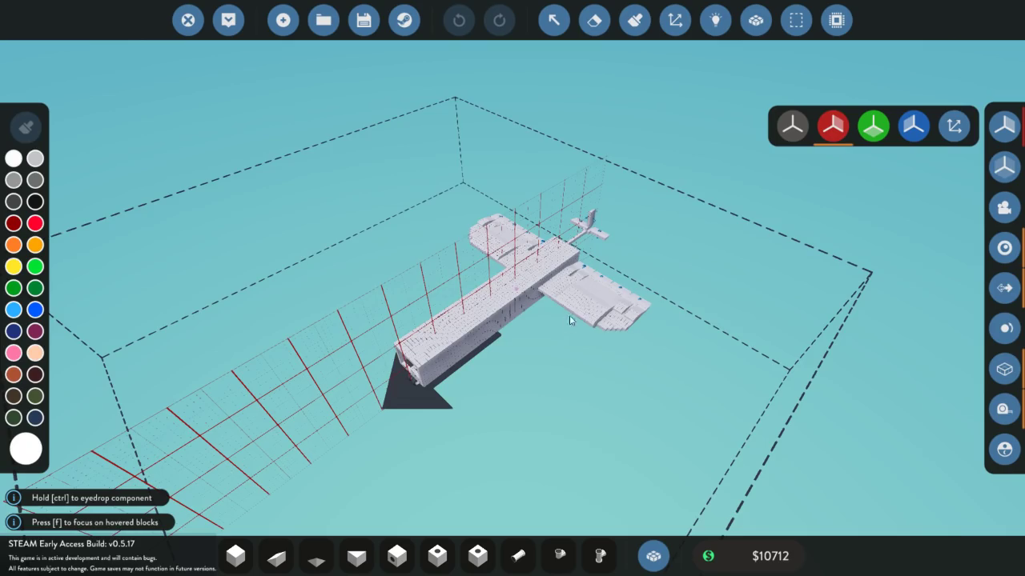
pyautogui.scroll(4, 550, 342)
pyautogui.moveTo(550, 342); pyautogui.dragTo(665, 293)
pyautogui.scroll(6, 603, 327)
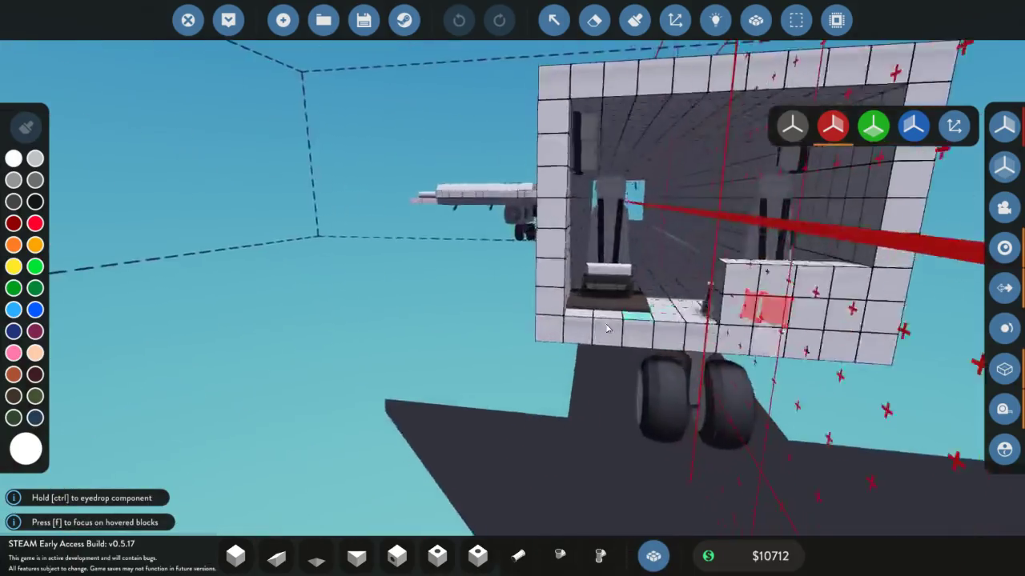
pyautogui.scroll(-2, 544, 341)
pyautogui.moveTo(530, 336); pyautogui.dragTo(531, 331)
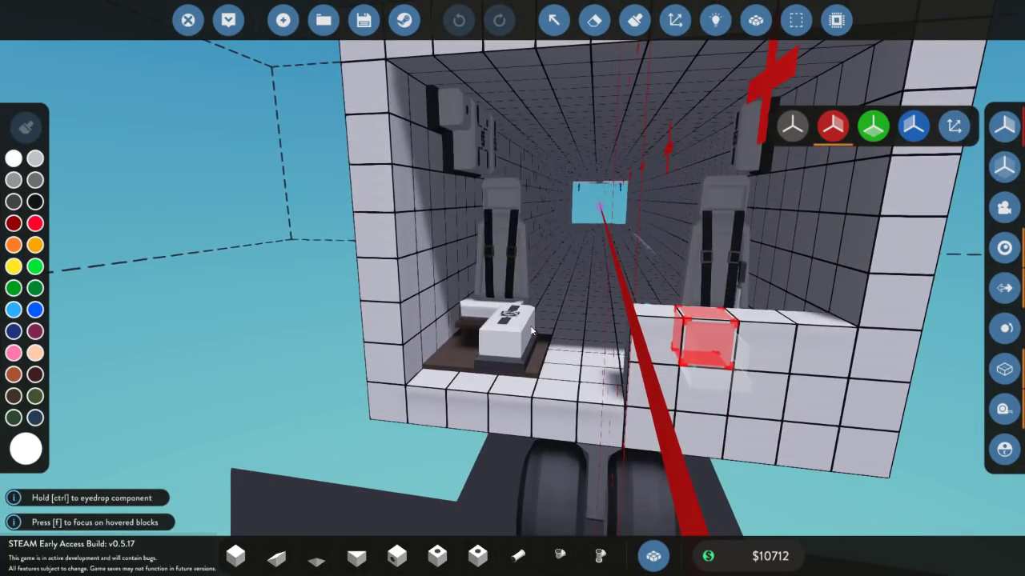
pyautogui.press('Tab')
pyautogui.write('l')
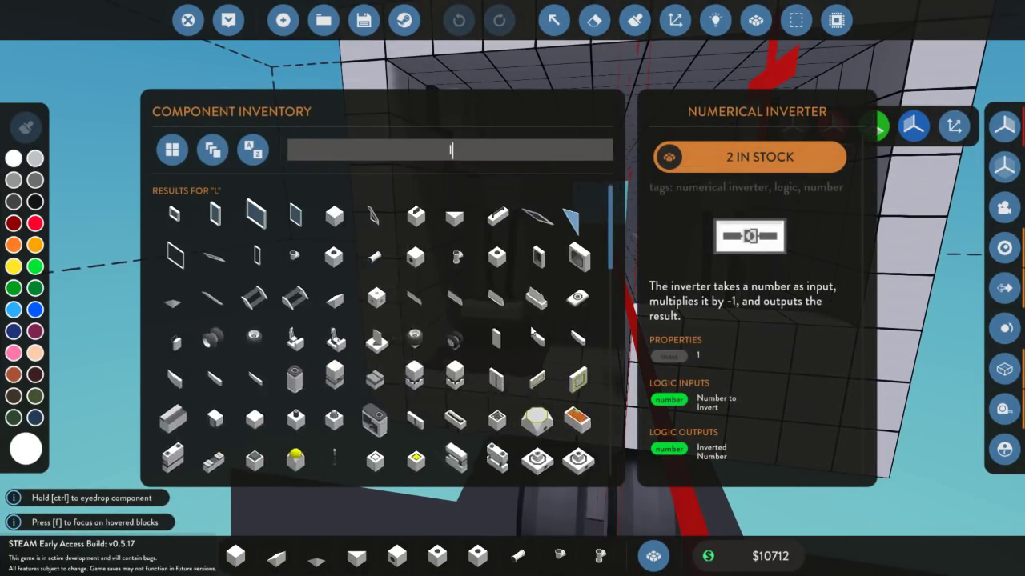
pyautogui.write('tilt')
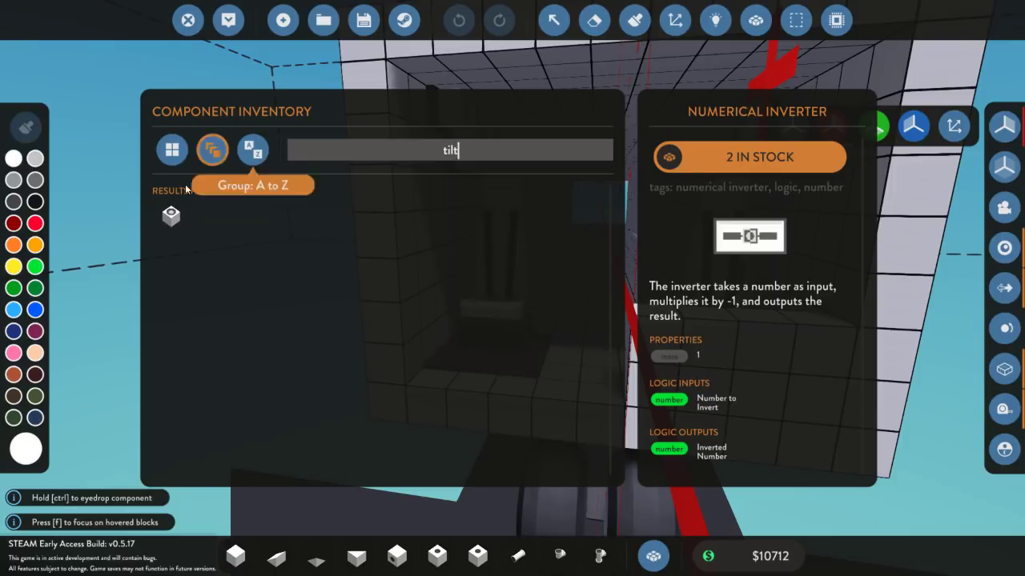
pyautogui.click(186, 233)
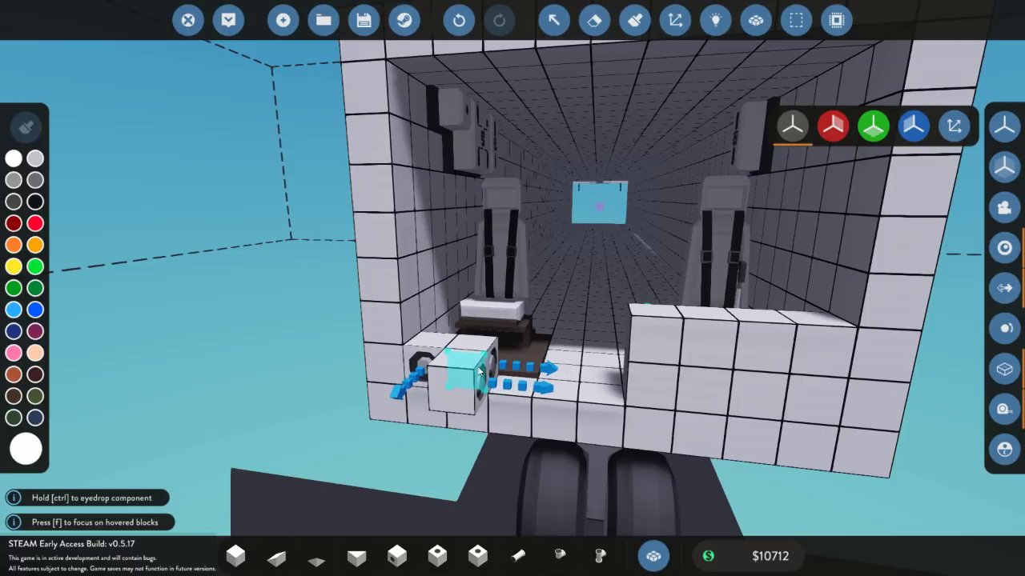
pyautogui.press('Escape')
pyautogui.moveTo(509, 377)
pyautogui.mouseDown()
pyautogui.moveTo(482, 364)
pyautogui.moveTo(513, 375)
pyautogui.mouseUp()
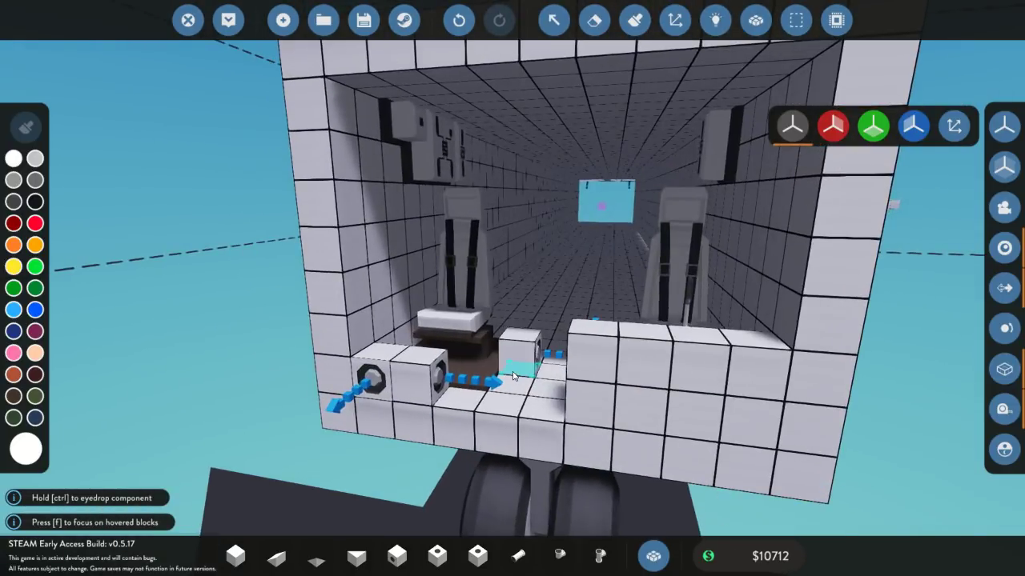
# - Find the inherent multiply component with the search term "mul" and place two of them on the cockpit wall beneath the existing logic blocks
pyautogui.moveTo(642, 163); pyautogui.dragTo(578, 207)
pyautogui.press('q')
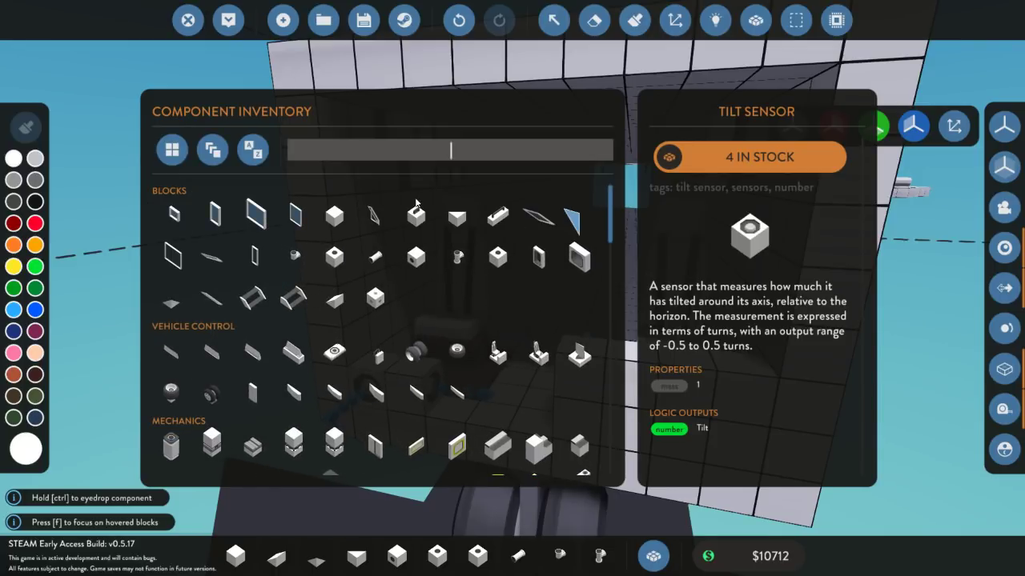
pyautogui.write('mul')
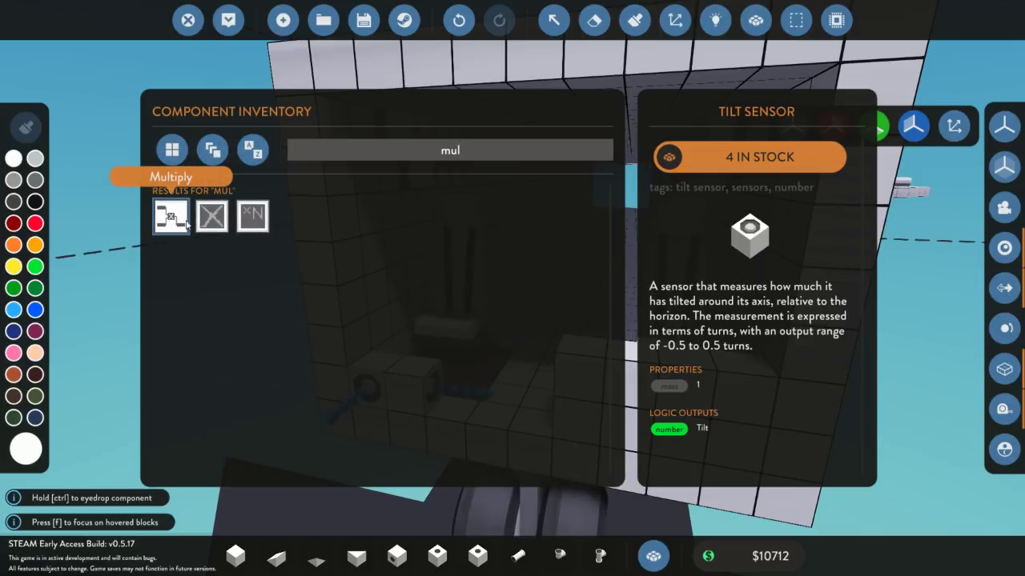
pyautogui.press('Tab')
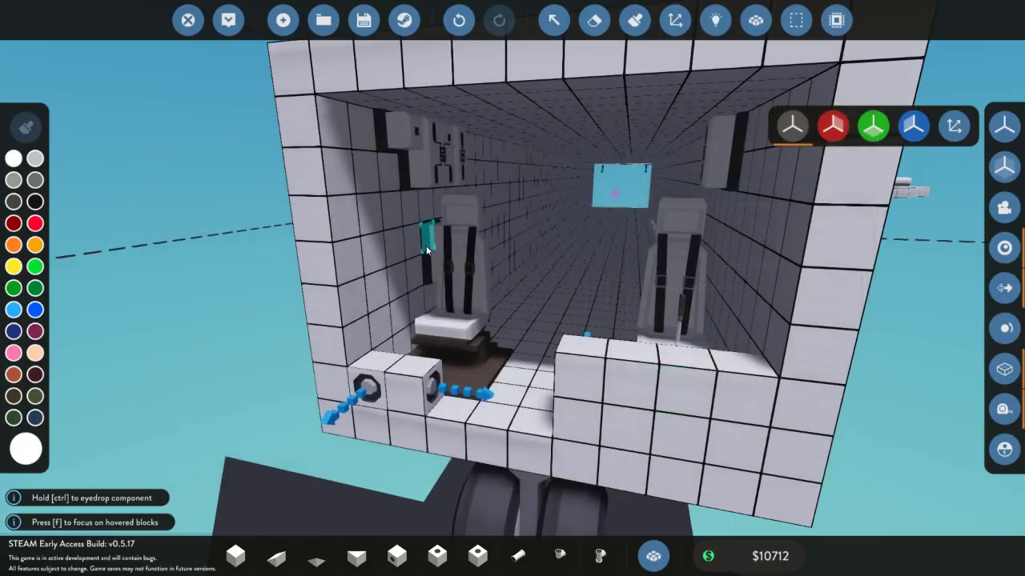
pyautogui.moveTo(384, 251); pyautogui.dragTo(356, 290)
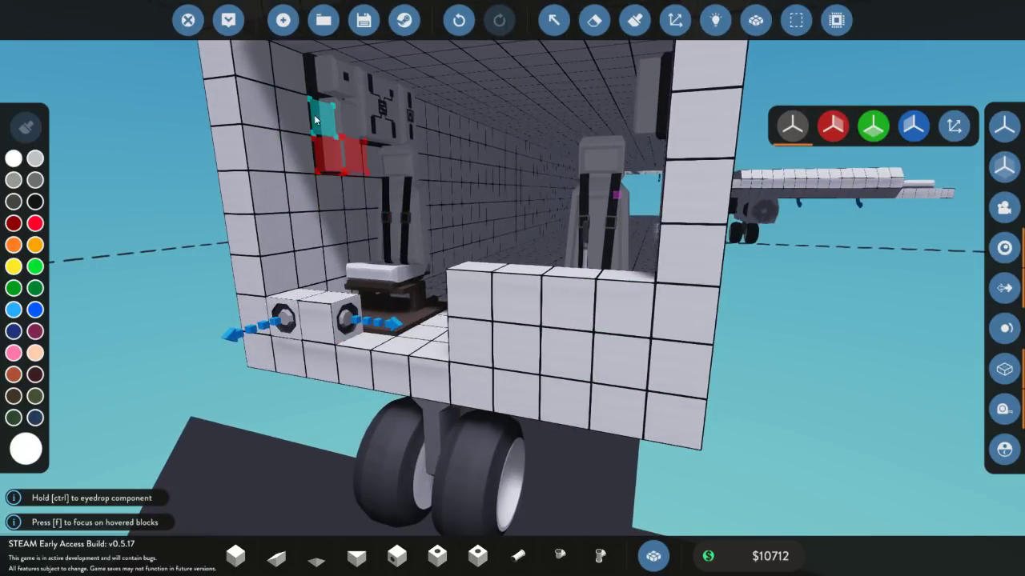
pyautogui.moveTo(300, 139); pyautogui.dragTo(388, 200)
pyautogui.press('w')
pyautogui.press('f')
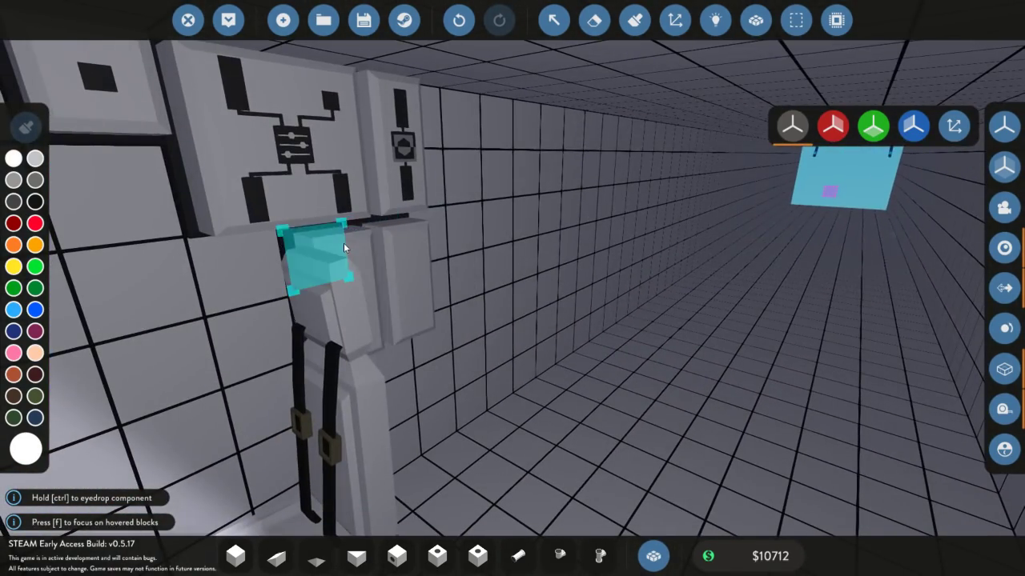
# - Link each tilt sensor's output to its own inherent multiply block and set both blocks' multiples to the maximum
pyautogui.click(715, 20)
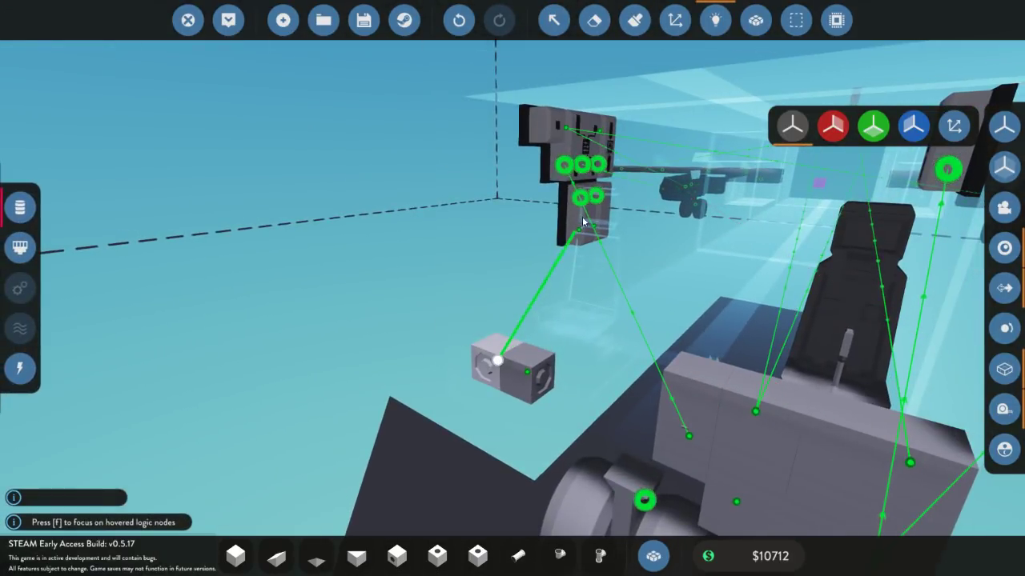
pyautogui.moveTo(582, 216); pyautogui.dragTo(590, 201)
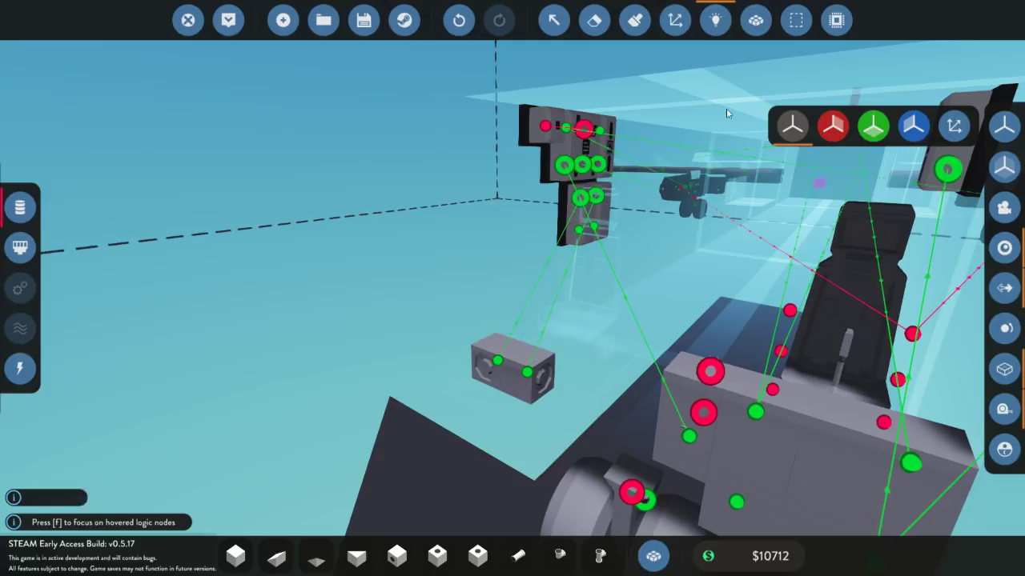
pyautogui.click(553, 20)
pyautogui.click(566, 212)
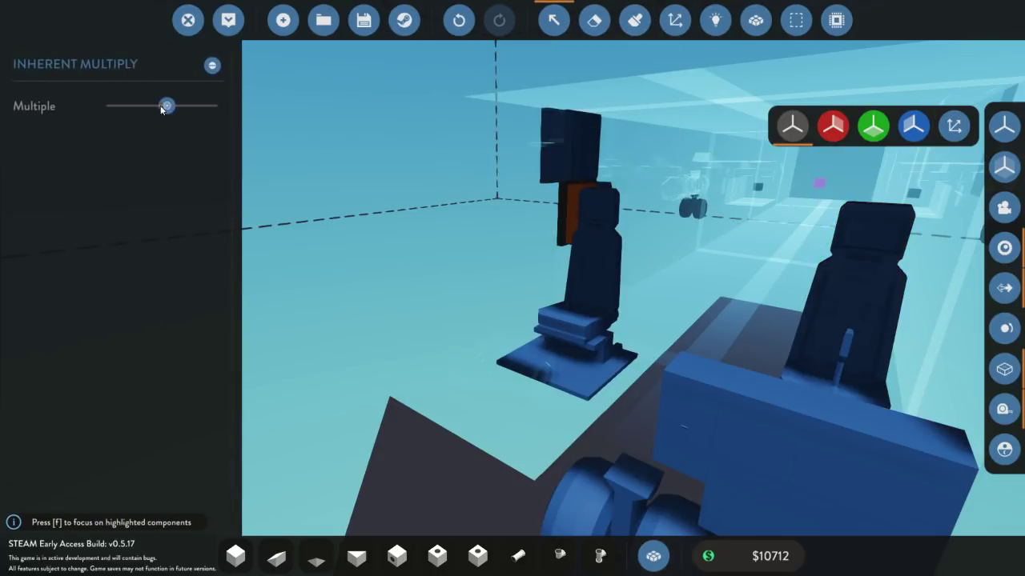
pyautogui.moveTo(547, 184); pyautogui.dragTo(521, 216)
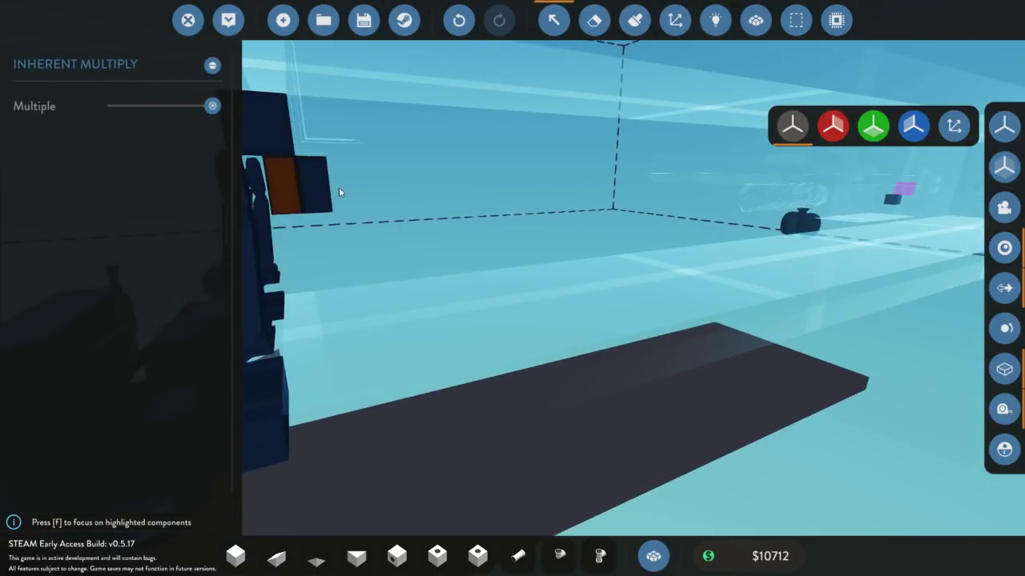
pyautogui.moveTo(213, 106); pyautogui.dragTo(163, 107)
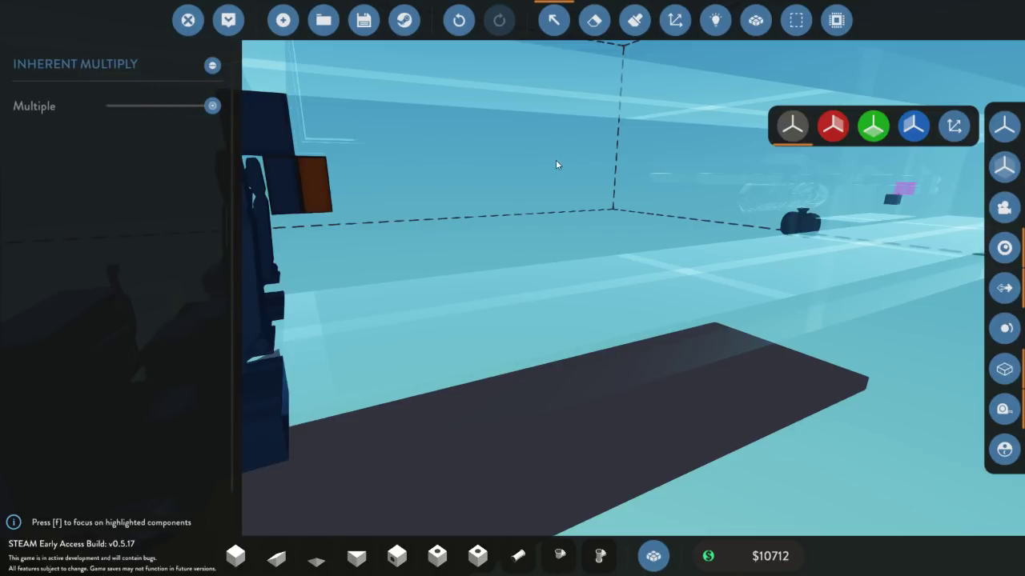
# - Link an inherent multiply block's output to the rotation input of a small control surface on the wing
pyautogui.click(715, 31)
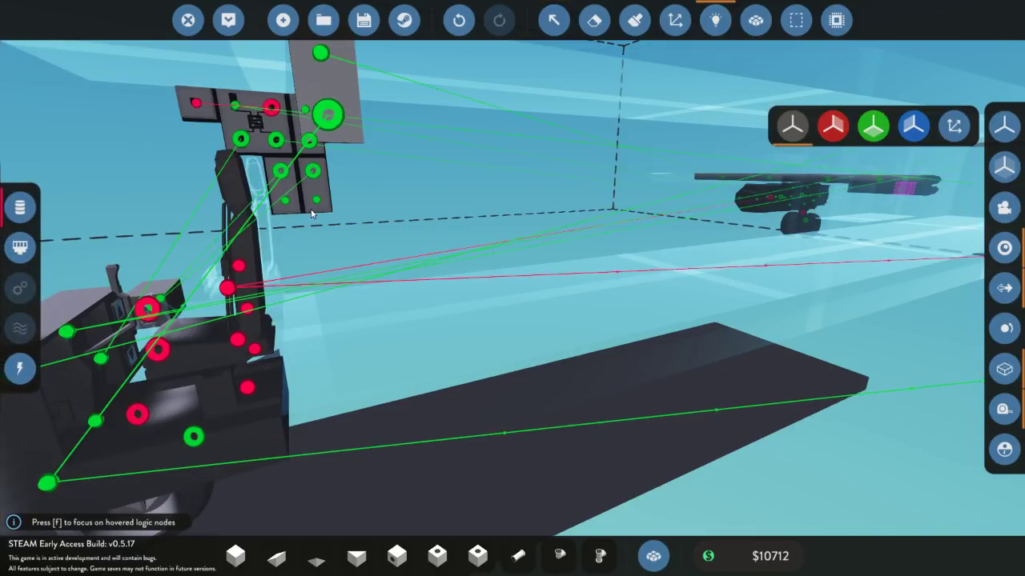
pyautogui.moveTo(312, 214); pyautogui.dragTo(444, 294)
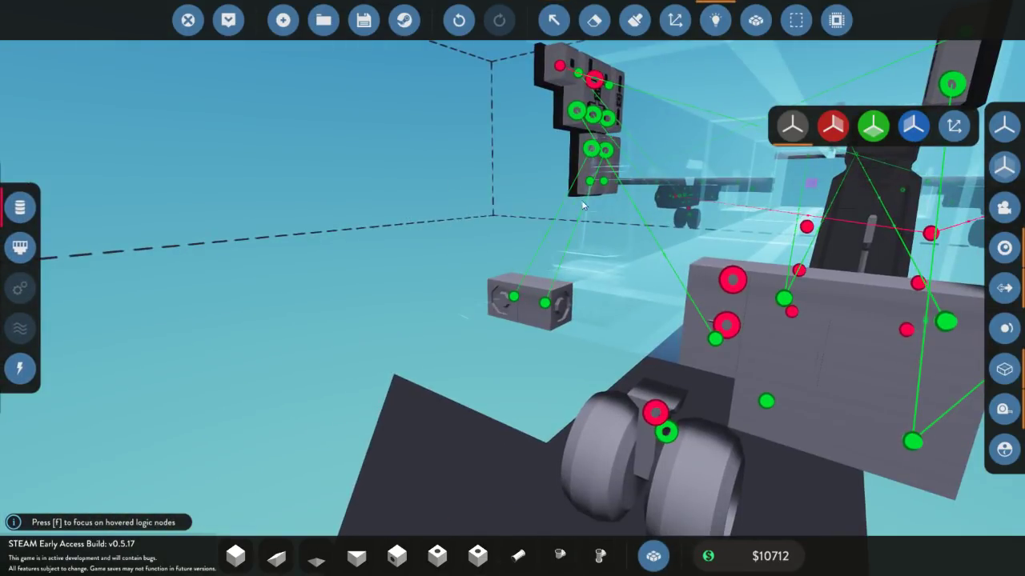
pyautogui.scroll(-10, 594, 275)
pyautogui.moveTo(591, 183); pyautogui.dragTo(552, 338)
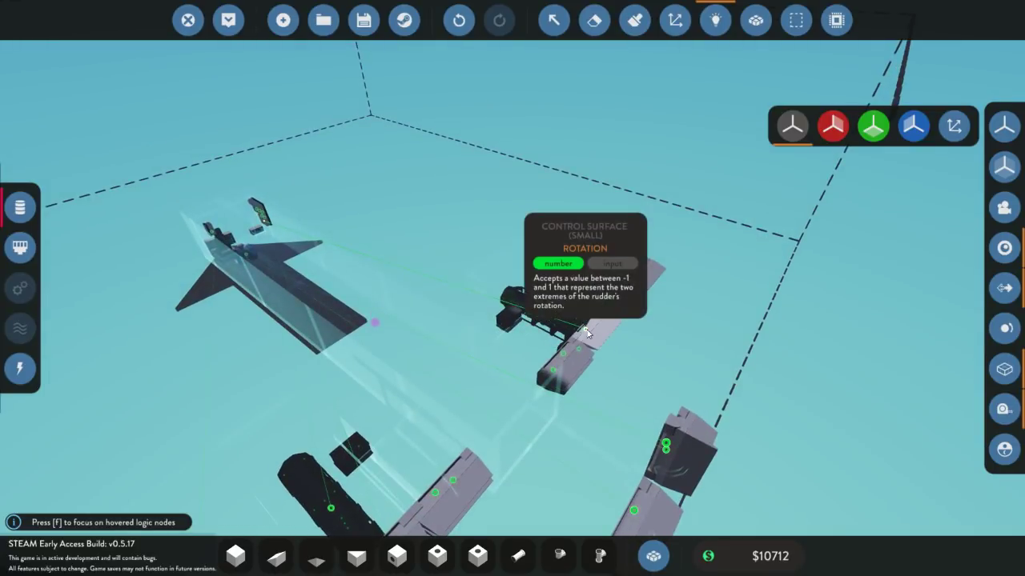
pyautogui.moveTo(337, 345); pyautogui.dragTo(599, 323)
pyautogui.scroll(8, 421, 325)
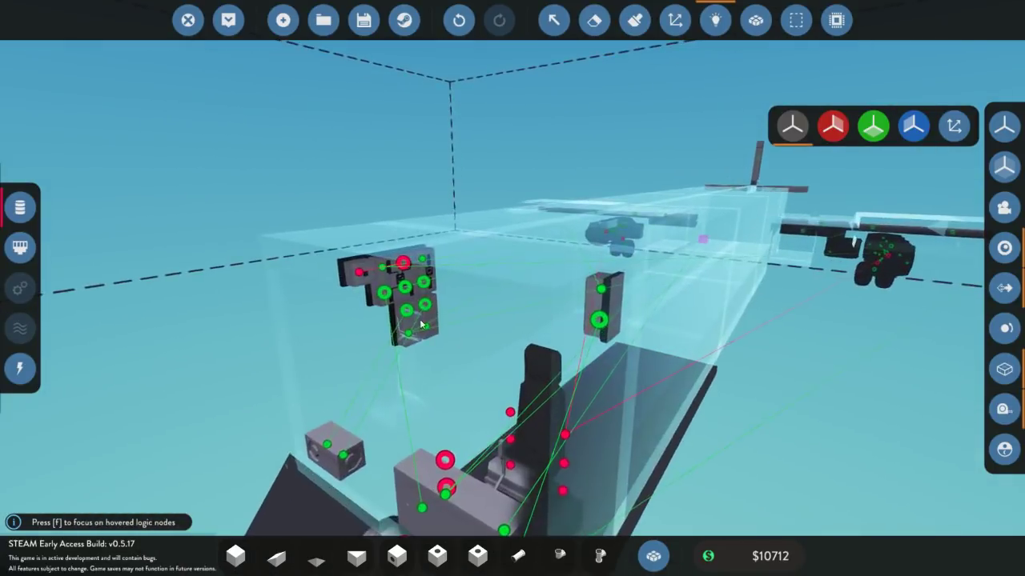
# - Connect the numerical inverter's output toward the control surfaces on one wing and inspect the links there
pyautogui.scroll(-8, 401, 236)
pyautogui.moveTo(307, 222); pyautogui.dragTo(643, 382)
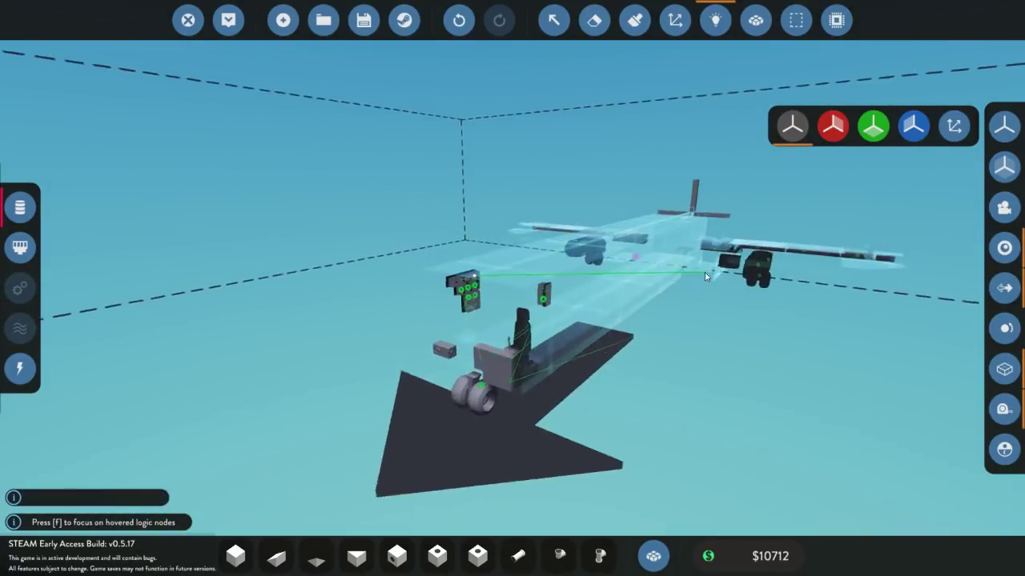
pyautogui.scroll(5, 593, 366)
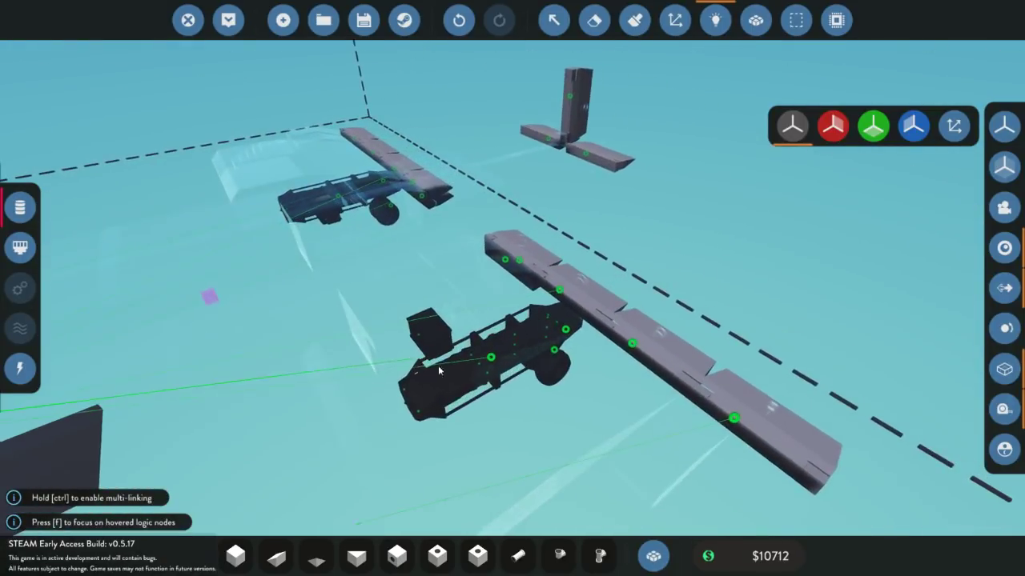
pyautogui.moveTo(438, 365); pyautogui.dragTo(341, 380)
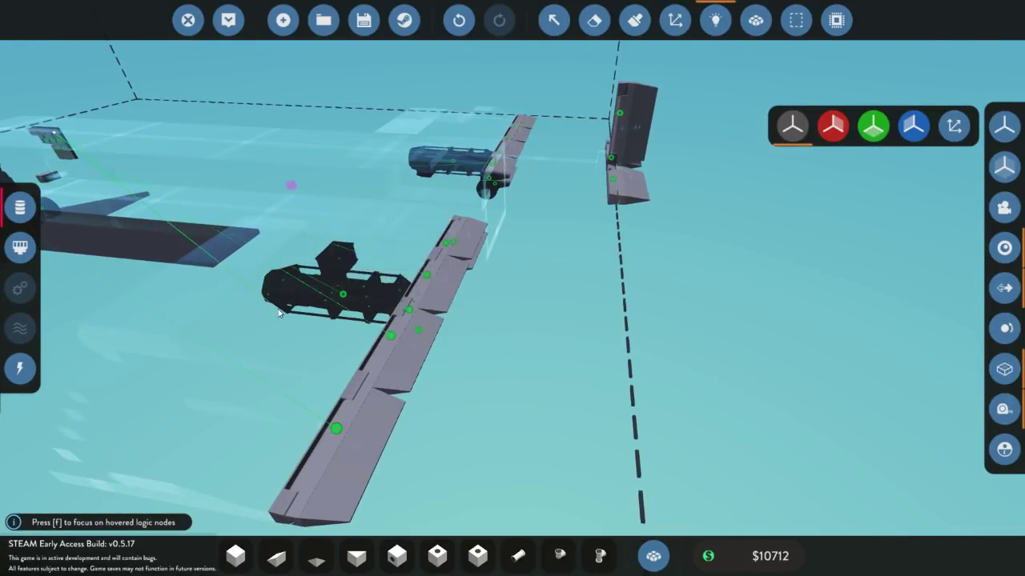
pyautogui.press('a')
pyautogui.press('w')
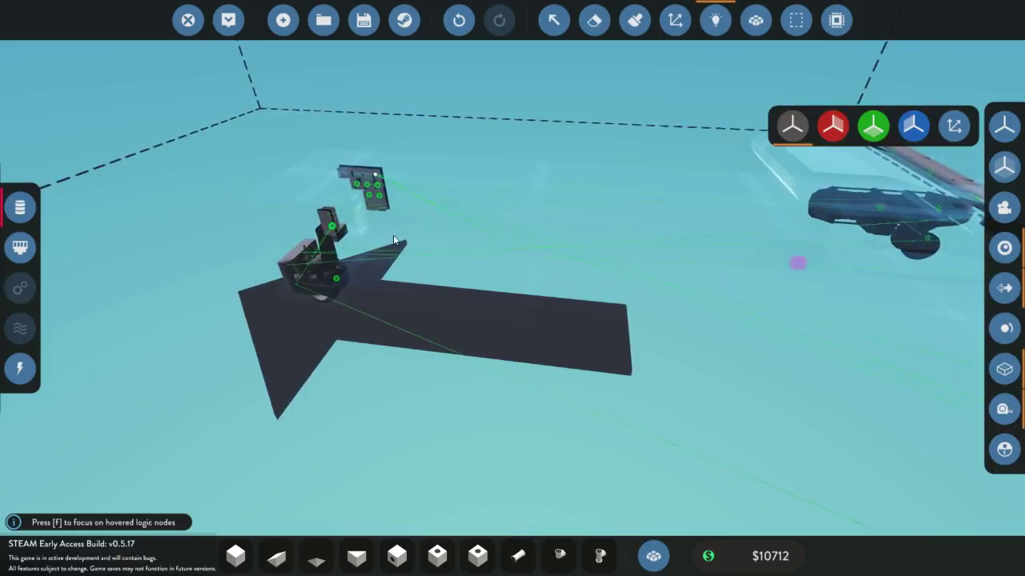
pyautogui.moveTo(401, 220); pyautogui.dragTo(411, 192)
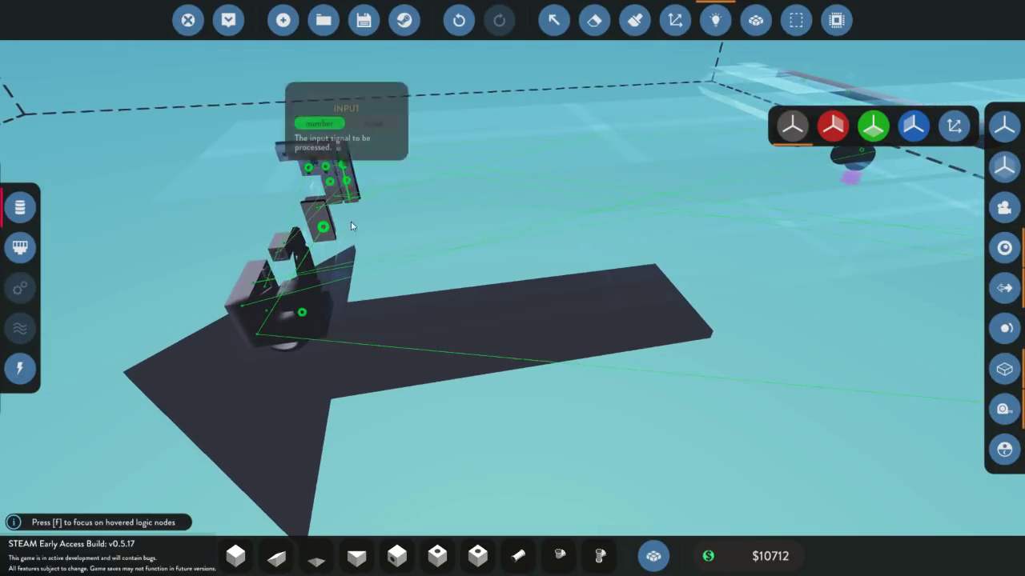
# - Link the numerical inverter's output to a control surface on the opposite wing
pyautogui.moveTo(350, 222); pyautogui.dragTo(381, 247)
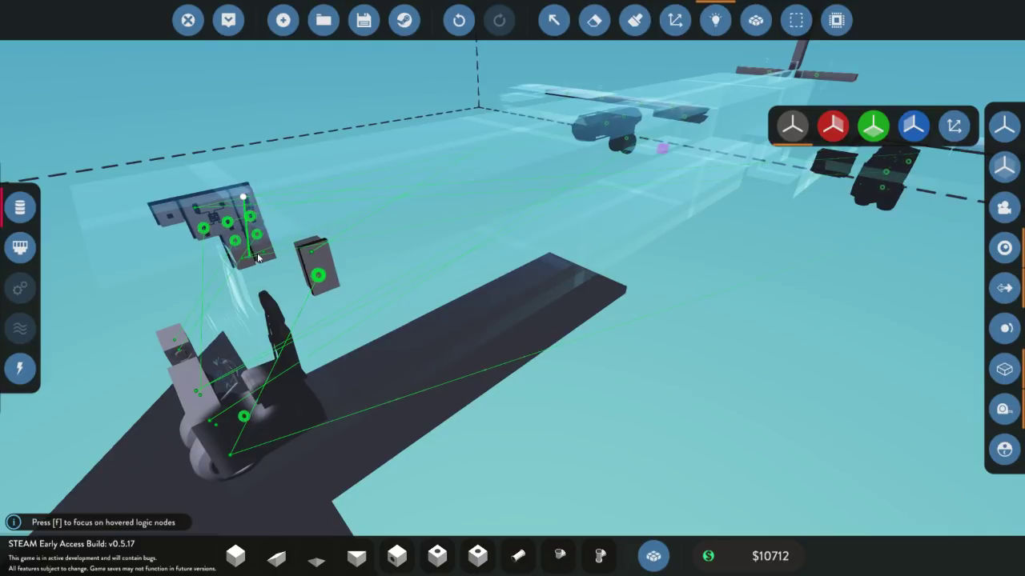
pyautogui.moveTo(258, 257); pyautogui.dragTo(230, 305)
pyautogui.press('a')
pyautogui.press('s')
pyautogui.press('w')
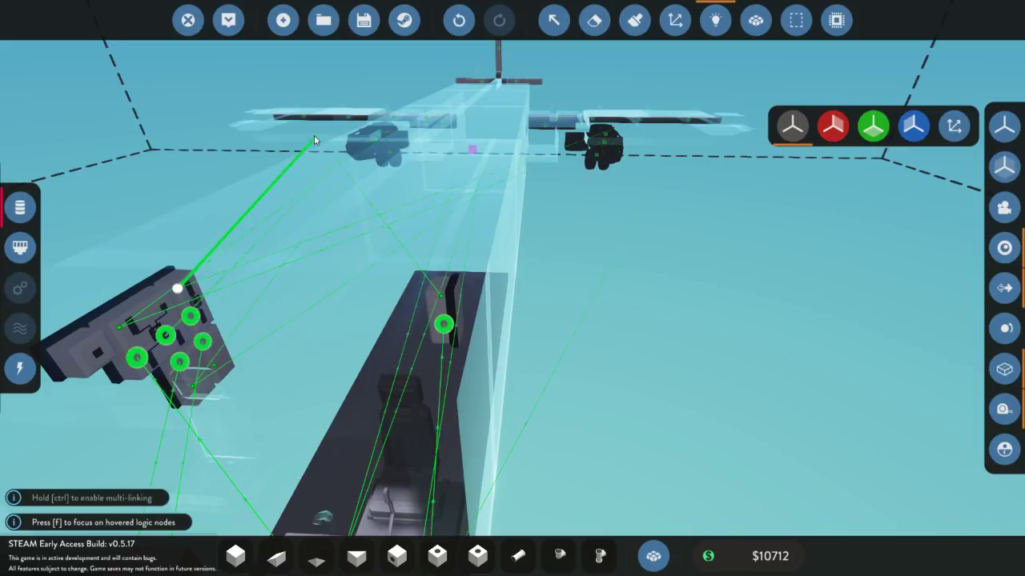
pyautogui.moveTo(313, 140); pyautogui.dragTo(403, 78)
pyautogui.press('s')
pyautogui.press('w')
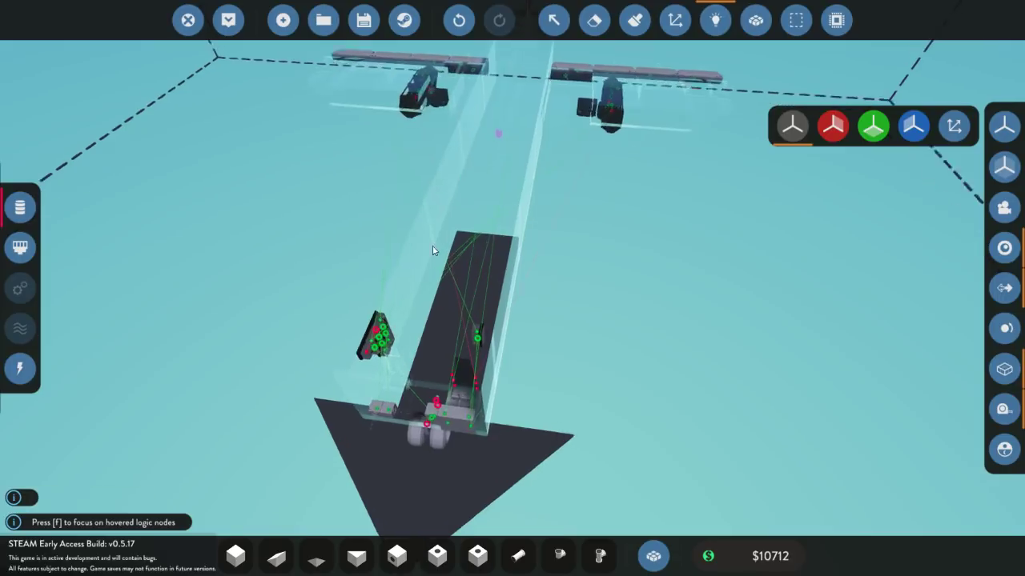
# - Connect an inherent multiply block's output to the numerical inverter's input and complete the link to the wing's control surface
pyautogui.scroll(3, 244, 268)
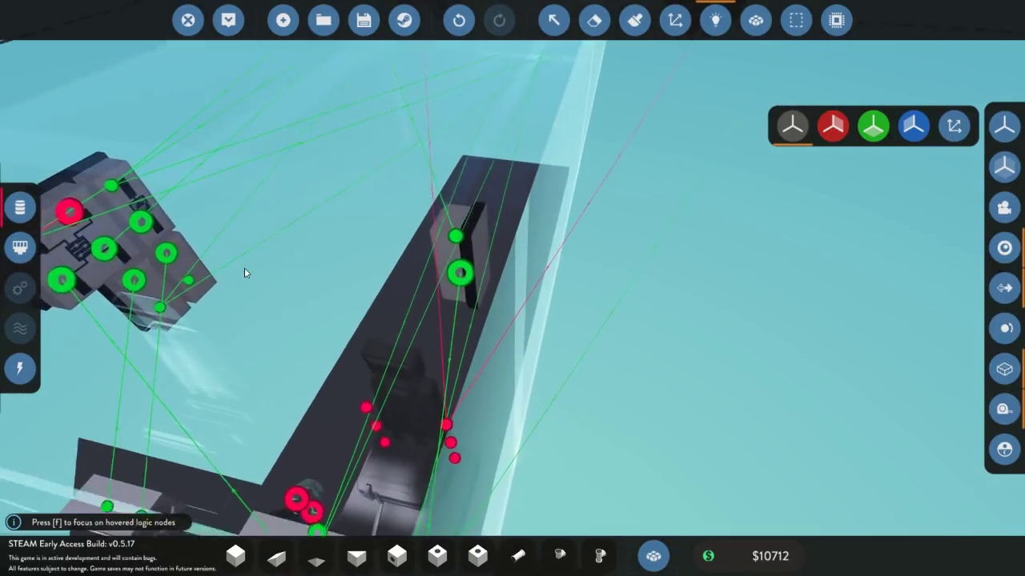
pyautogui.press('s')
pyautogui.moveTo(180, 257); pyautogui.dragTo(132, 183)
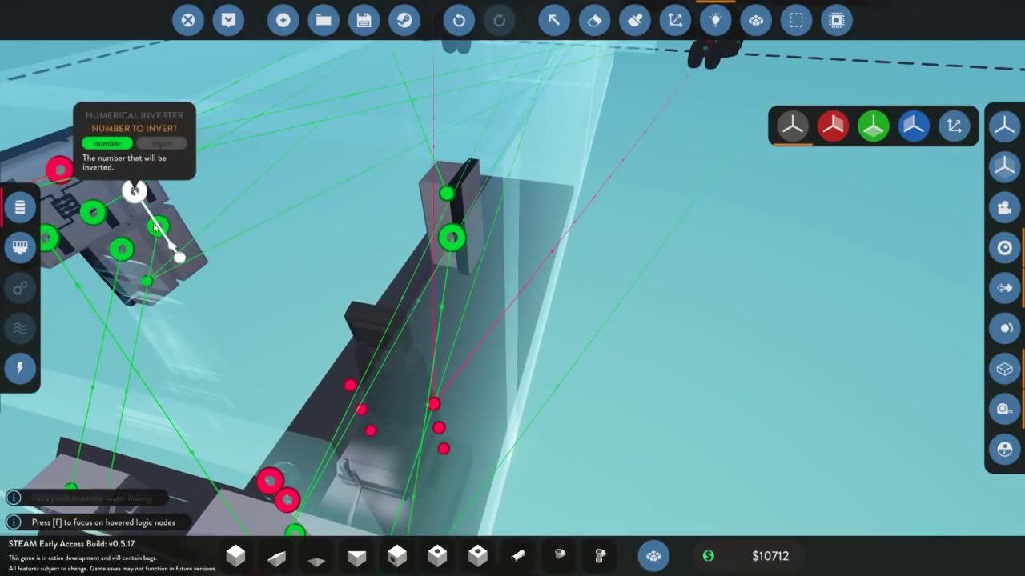
pyautogui.scroll(-6, 481, 156)
pyautogui.moveTo(383, 185); pyautogui.dragTo(666, 131)
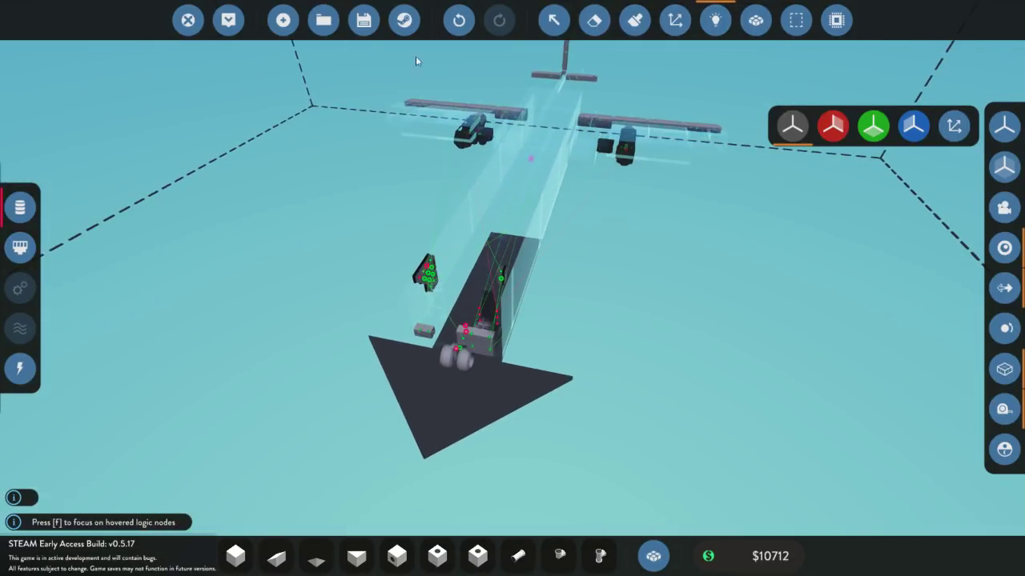
# - Spawn the rewired aircraft in the hangar and walk through its fuselage to the cockpit
pyautogui.click(229, 20)
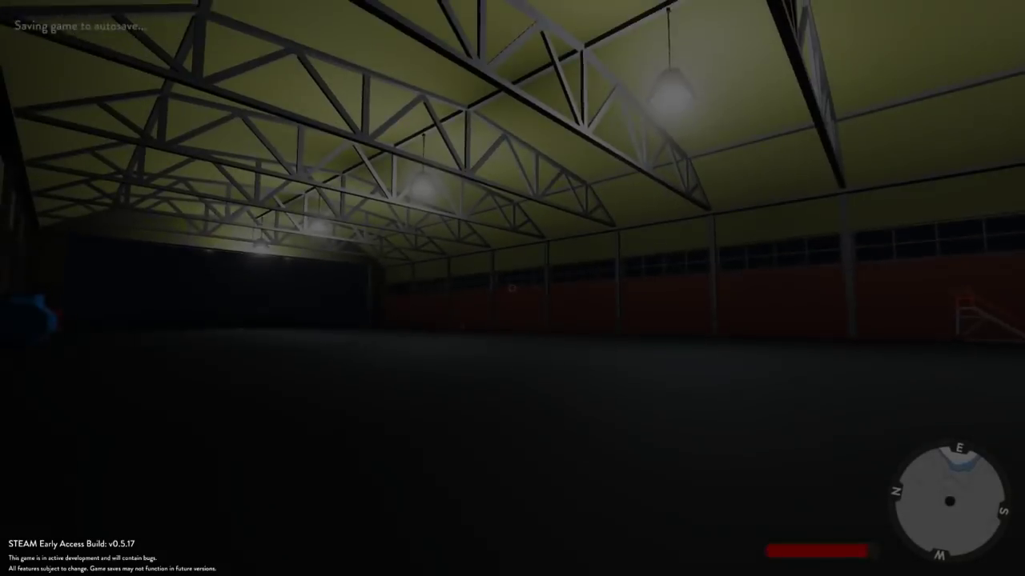
pyautogui.press('w')
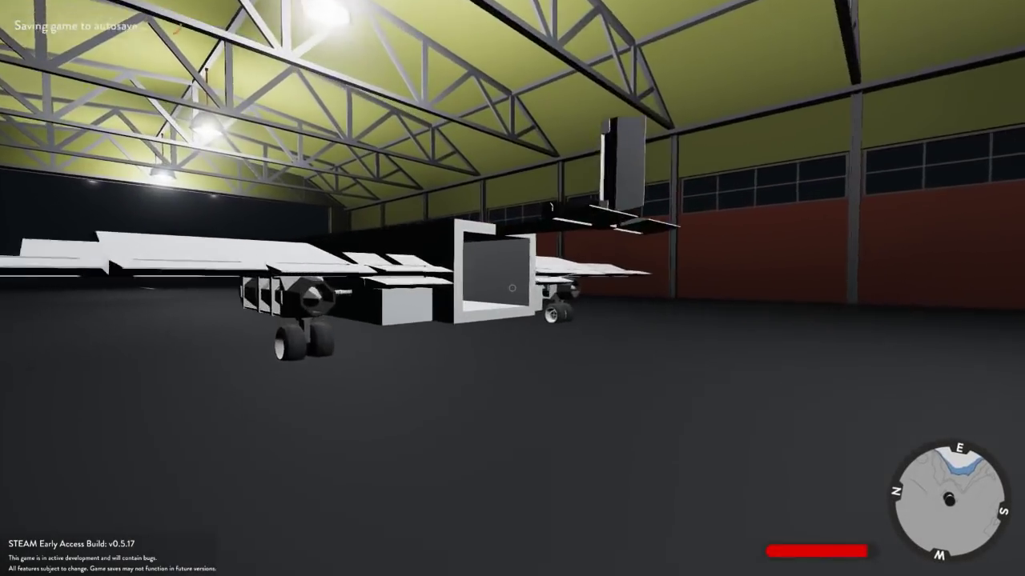
pyautogui.press('w')
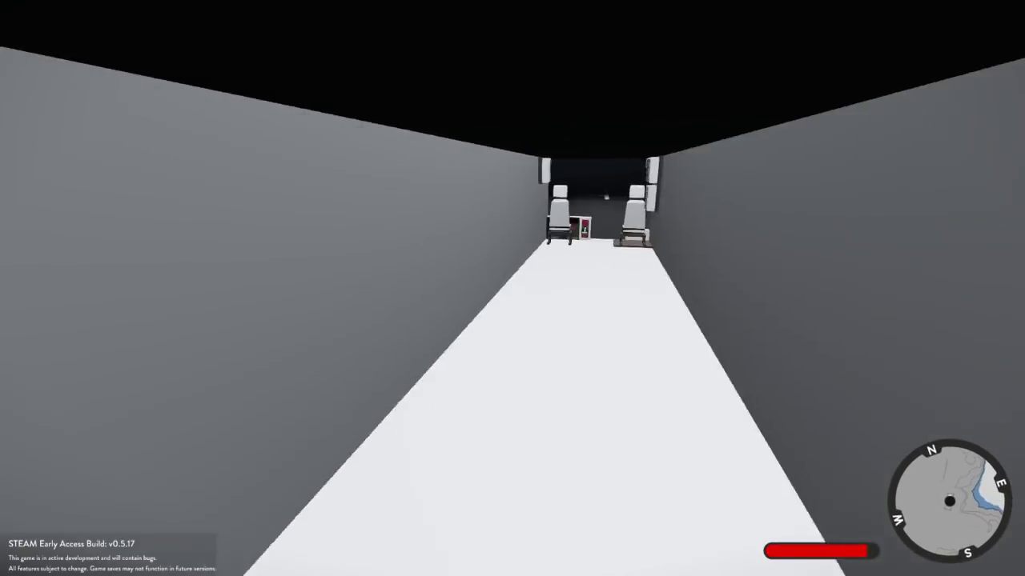
pyautogui.press('w')
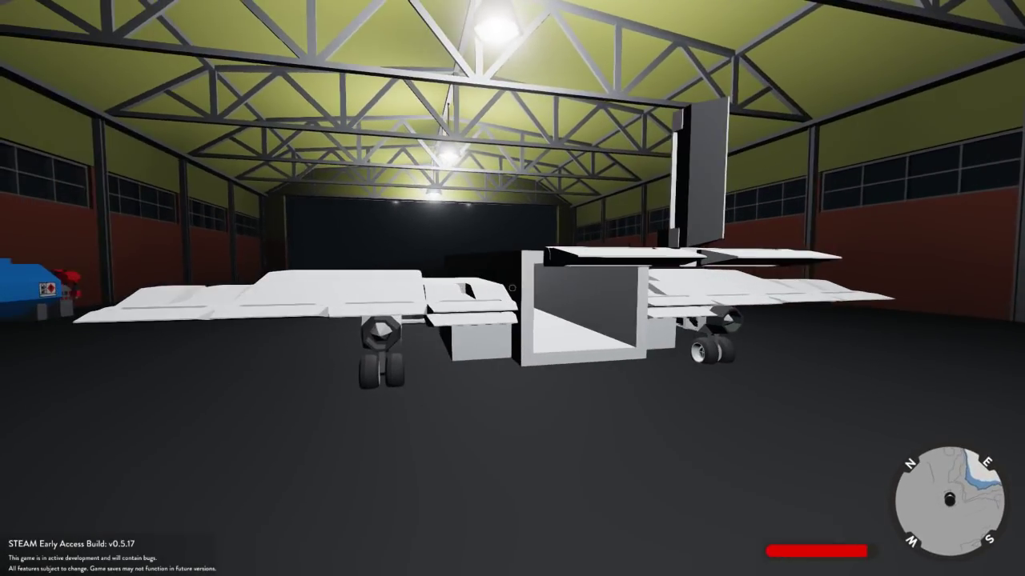
# - Raise the throttle, watch the aircraft from outside and start the jet engines for a test flight
pyautogui.press('Tab')
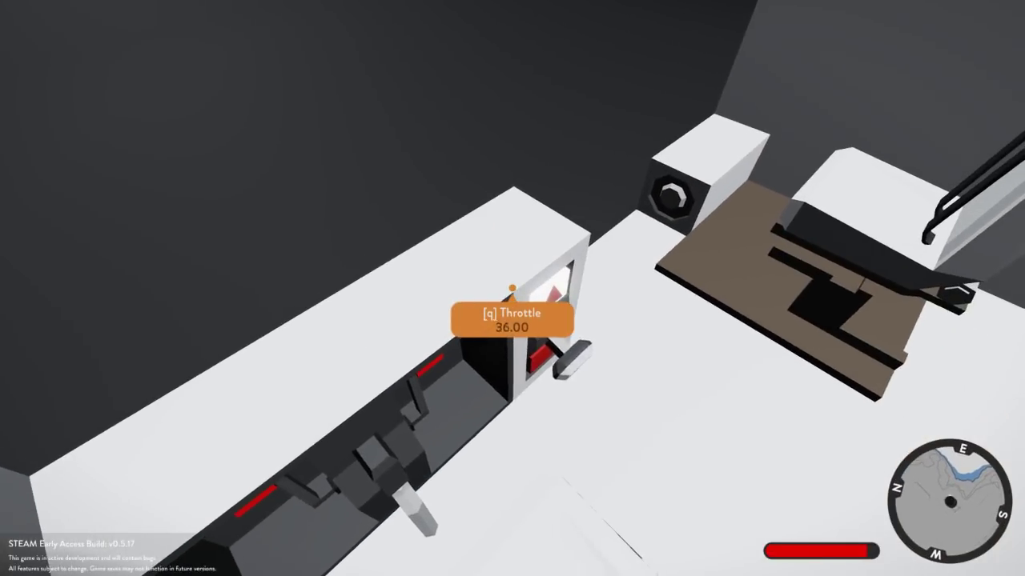
pyautogui.press('Tab')
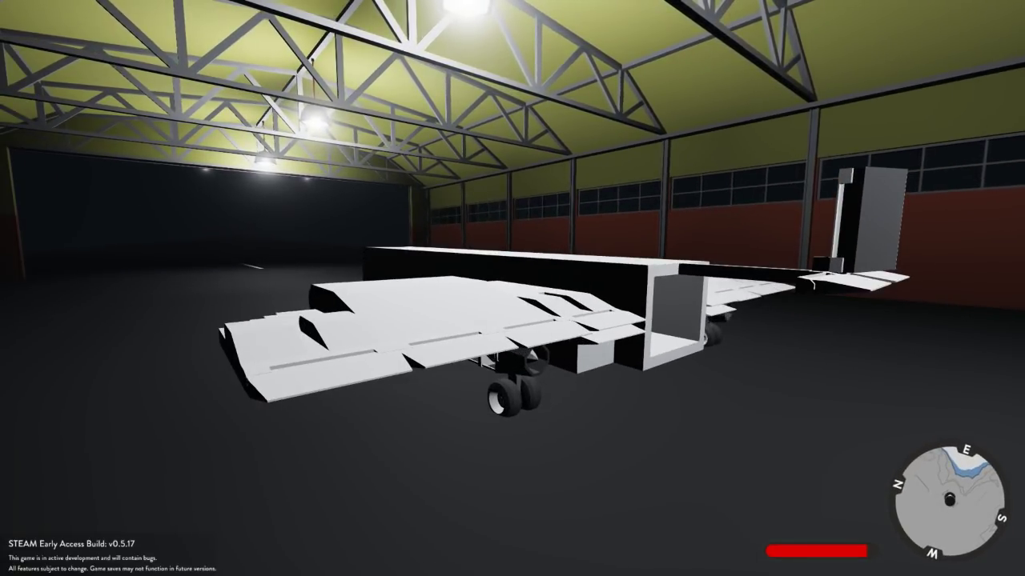
pyautogui.press('1')
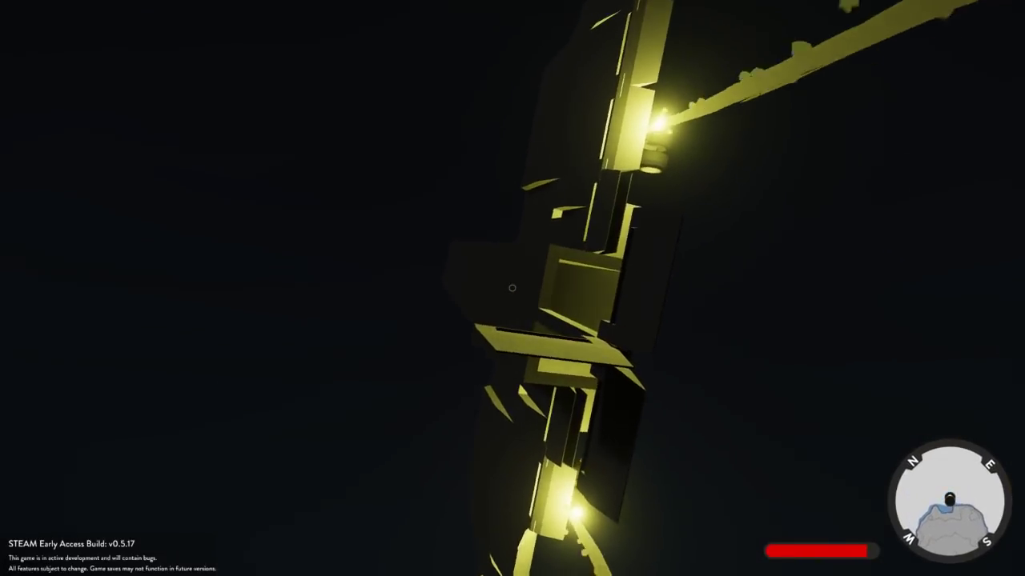
# - Take the flying aircraft back to the workbench from the map and confirm the return
pyautogui.press('m')
pyautogui.click(525, 263)
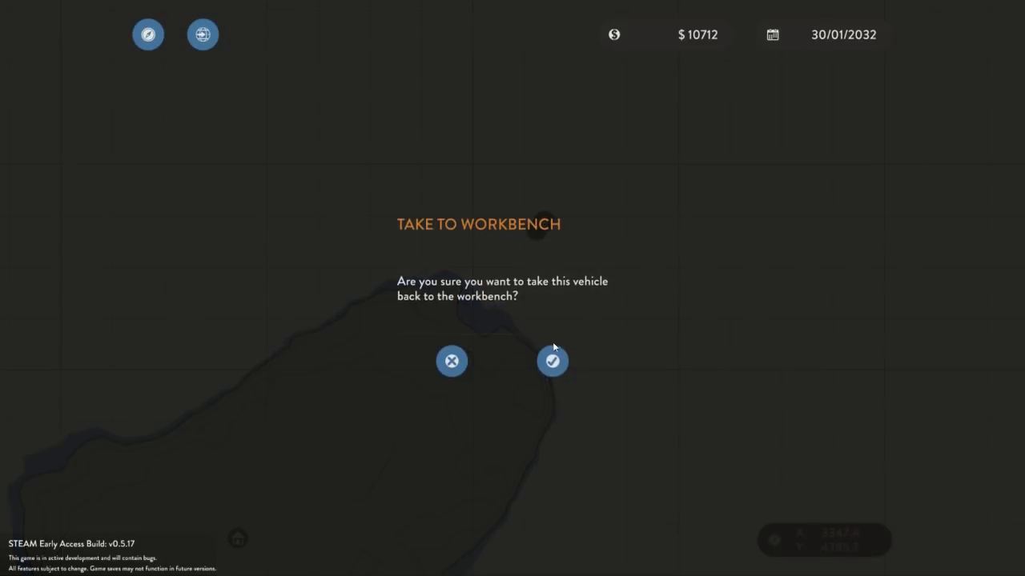
pyautogui.click(552, 356)
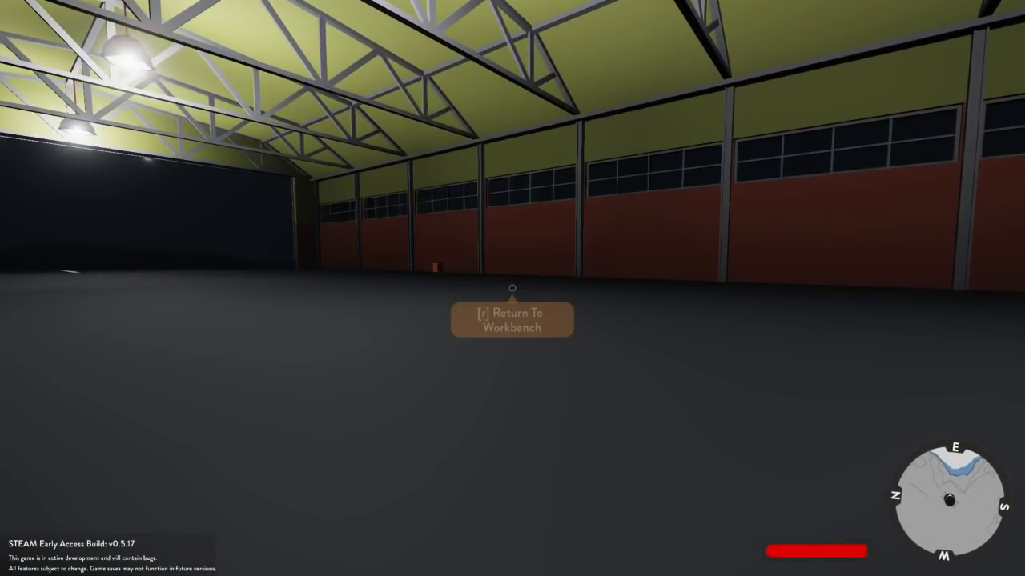
# - In the vehicle editor, set the multiple of the inherent multiply block behind the seat to -20.0
pyautogui.press('f')
pyautogui.click(554, 23)
pyautogui.scroll(6, 421, 352)
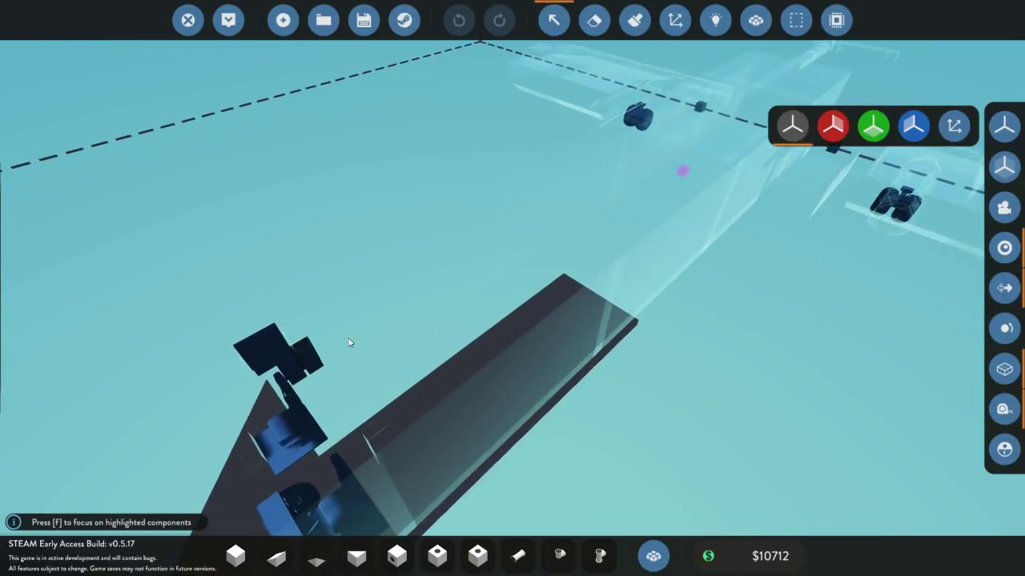
pyautogui.click(310, 365)
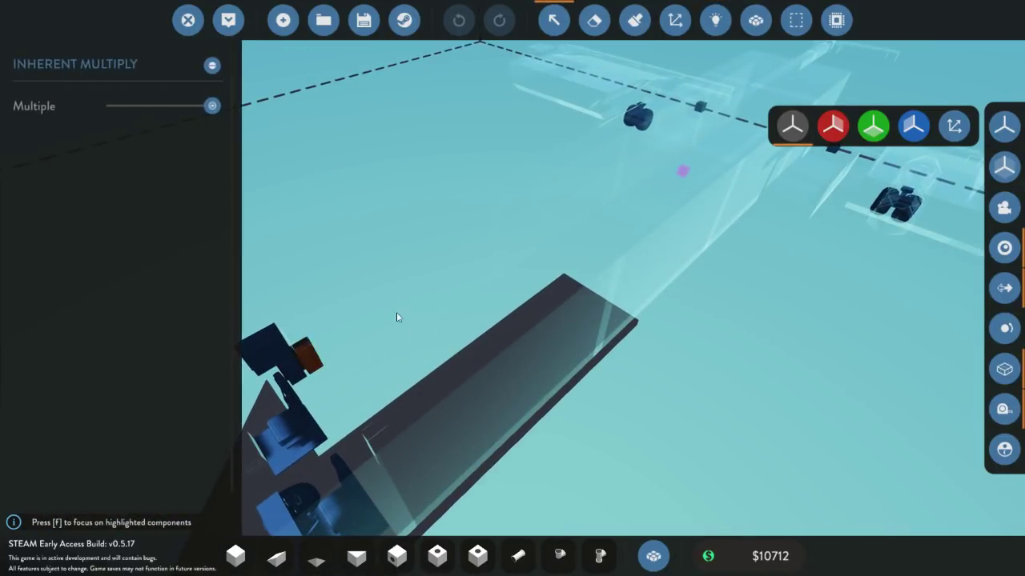
pyautogui.moveTo(396, 314); pyautogui.dragTo(454, 254)
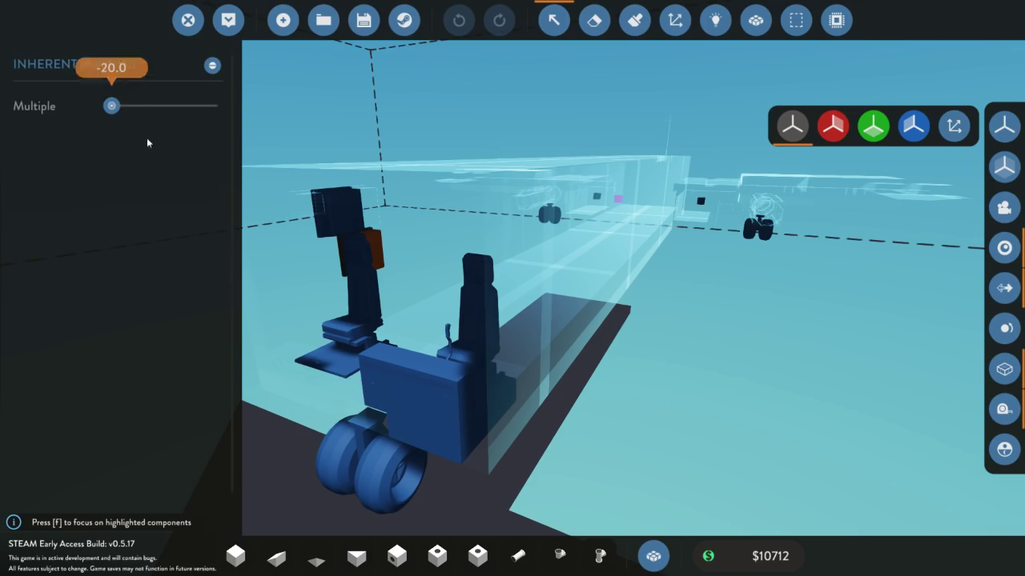
# - Spawn the aircraft with the changed multiply value and walk through the fuselage to the cockpit
pyautogui.click(229, 21)
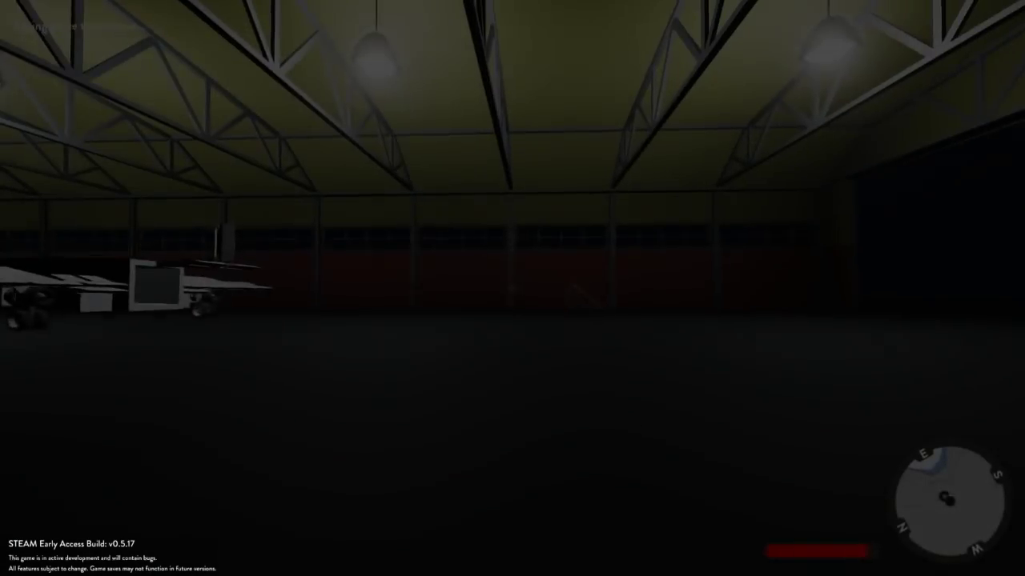
pyautogui.press('w')
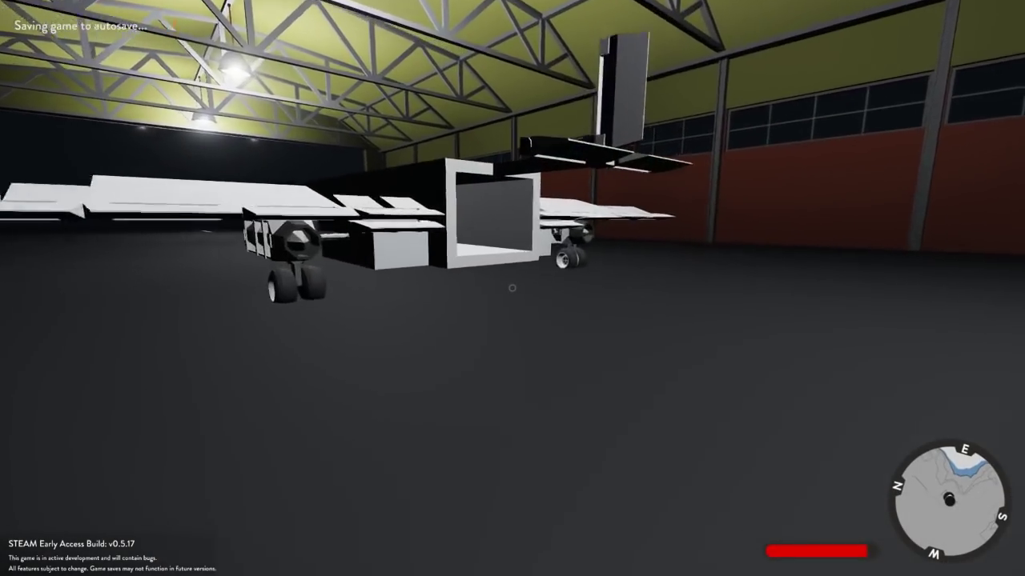
pyautogui.press('w')
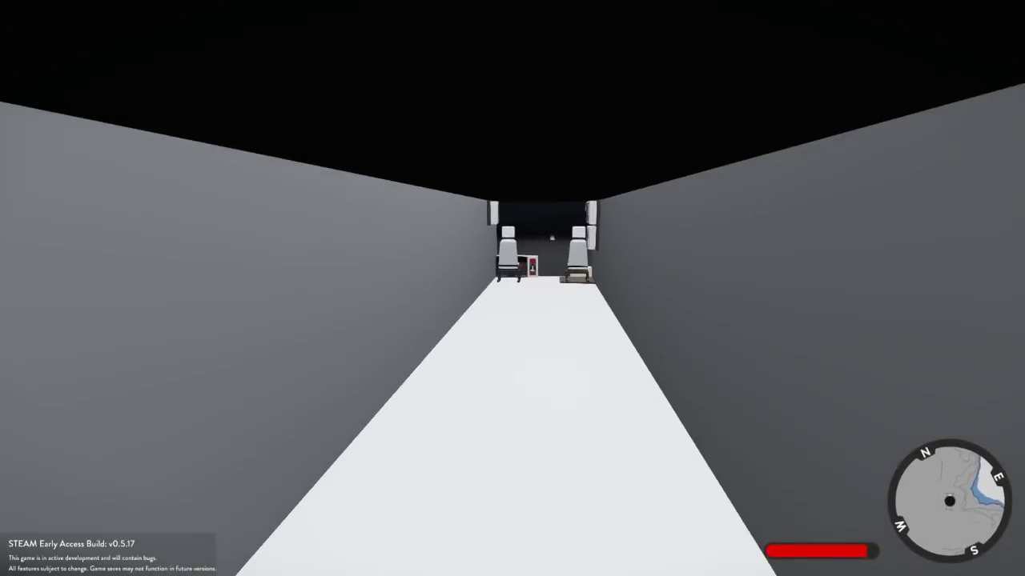
pyautogui.press('w')
pyautogui.press('f')
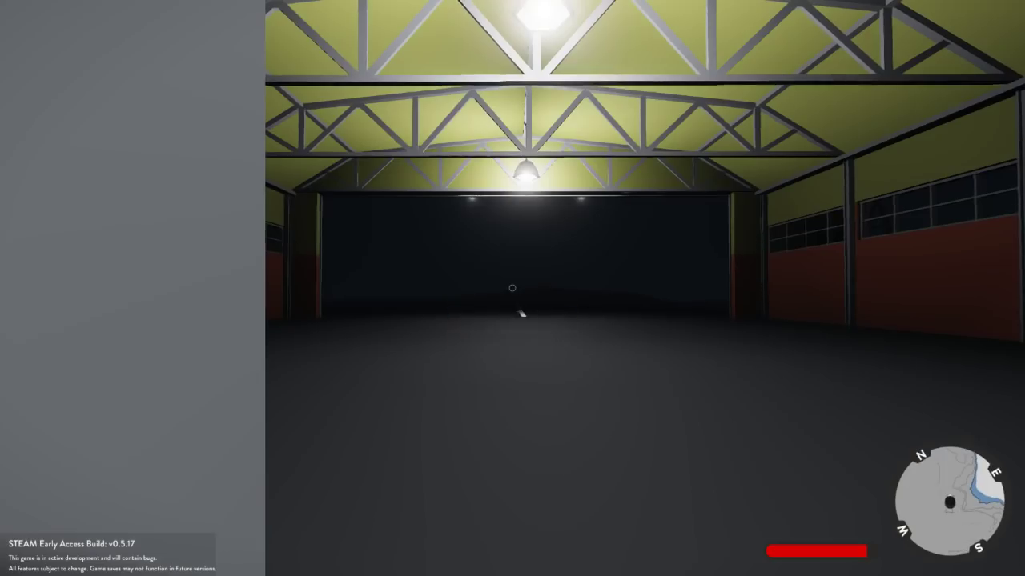
# - Raise the throttle to 180, start the engines and test-fly the aircraft in the external view
pyautogui.press('q')
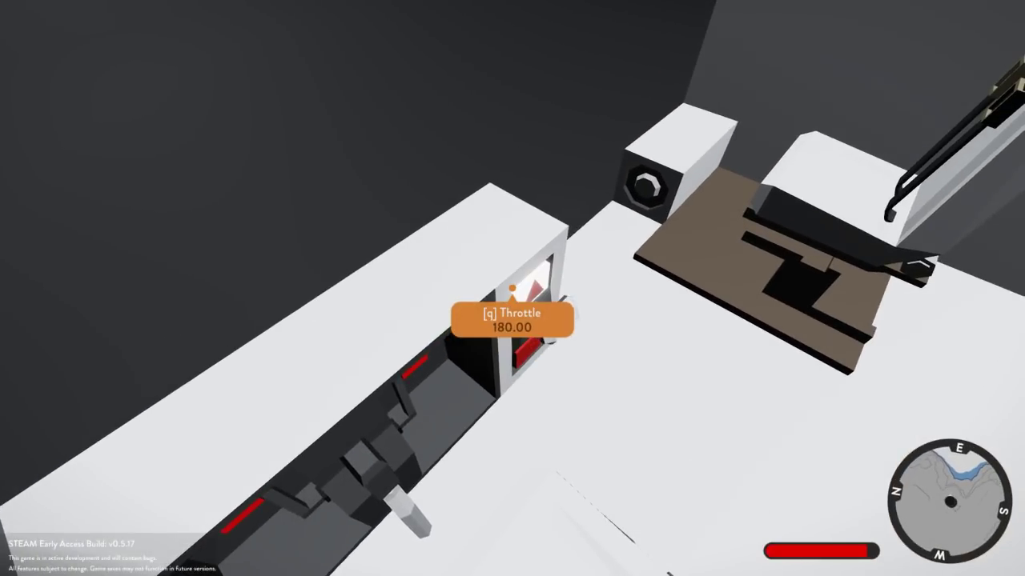
pyautogui.press('Tab')
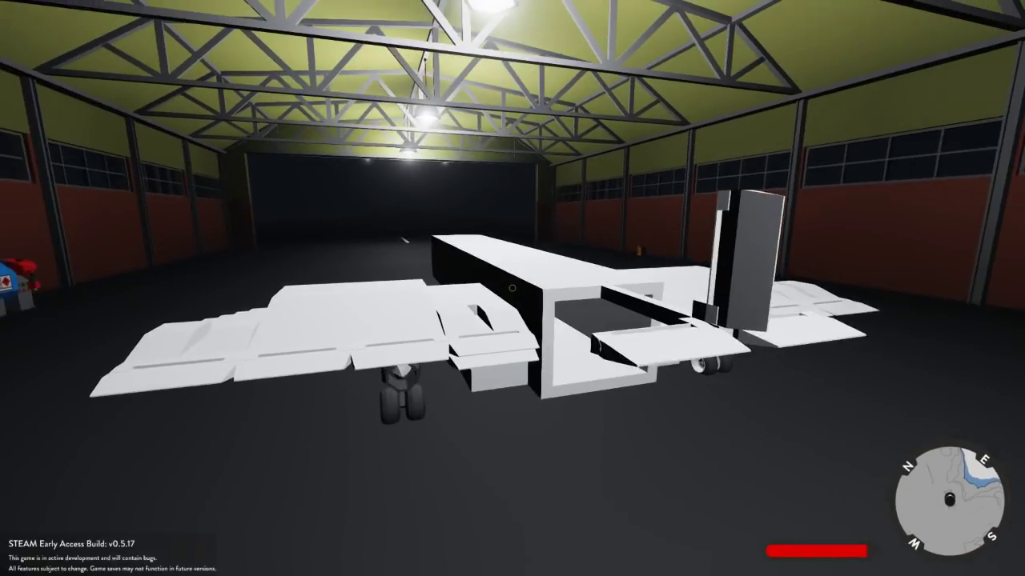
pyautogui.press('w')
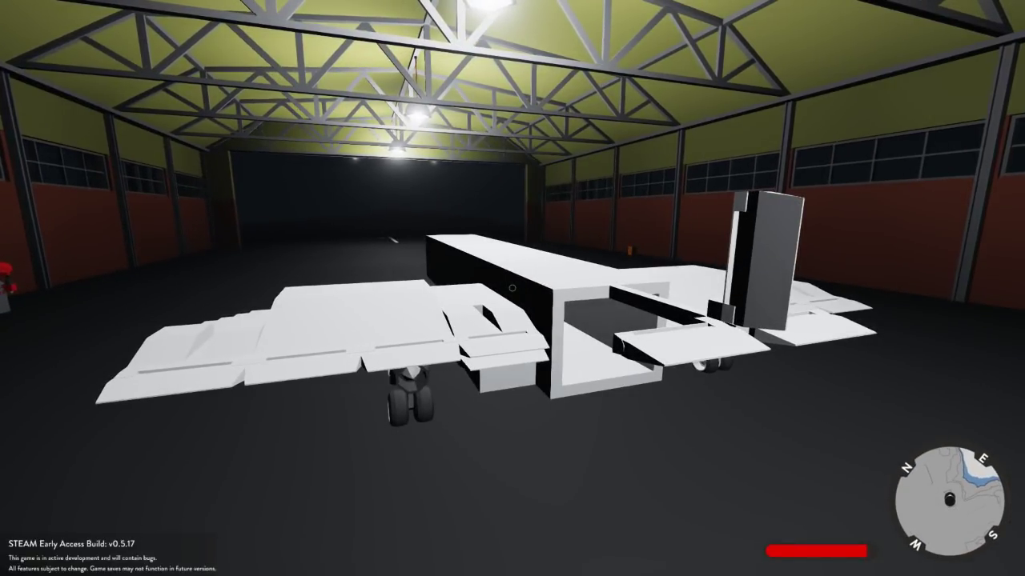
pyautogui.press('1')
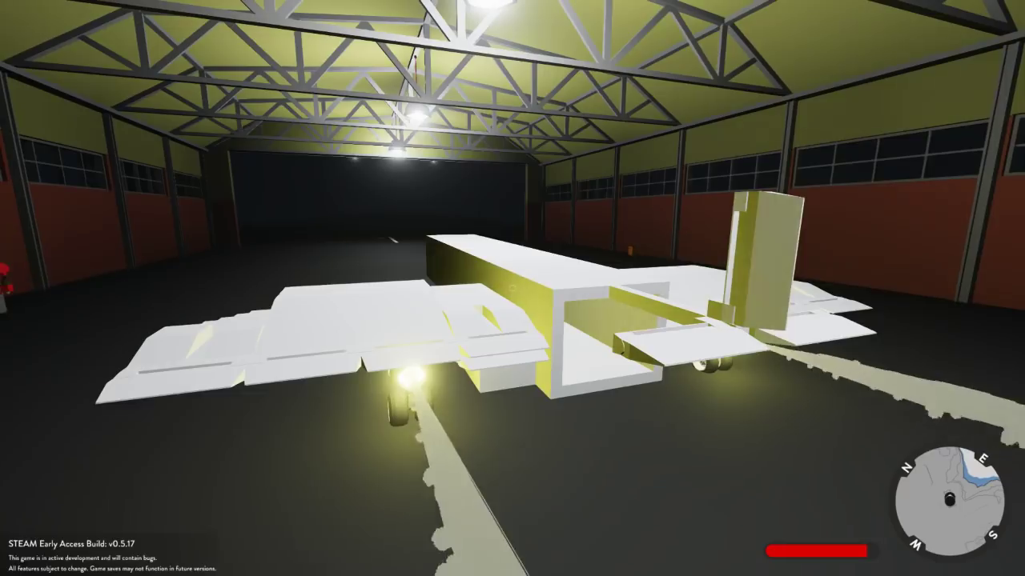
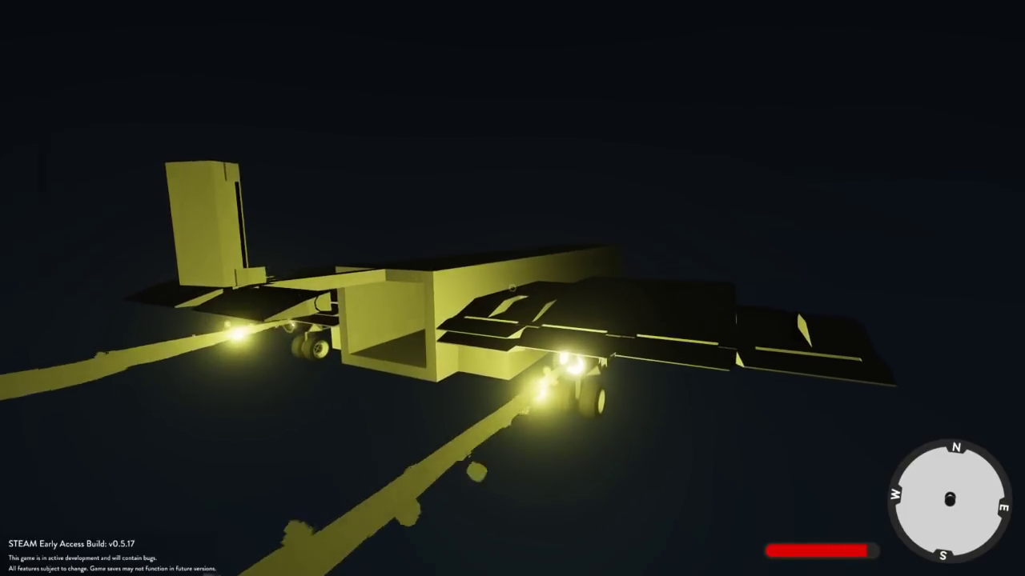
pyautogui.scroll(-3, 513, 288)
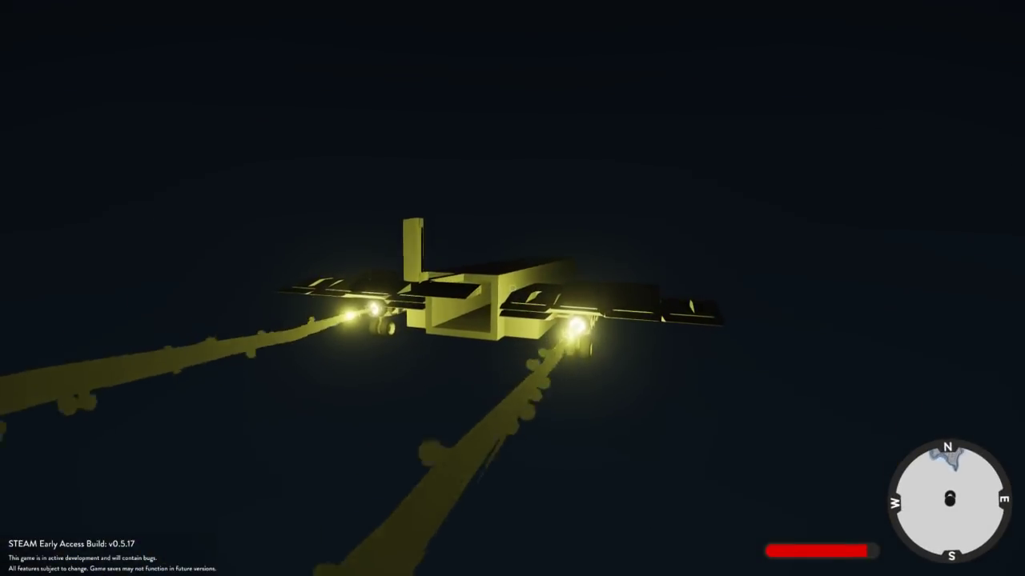
# - End the flight from the map, walk through the aircraft in the hangar and reopen it in the workbench editor
pyautogui.press('m')
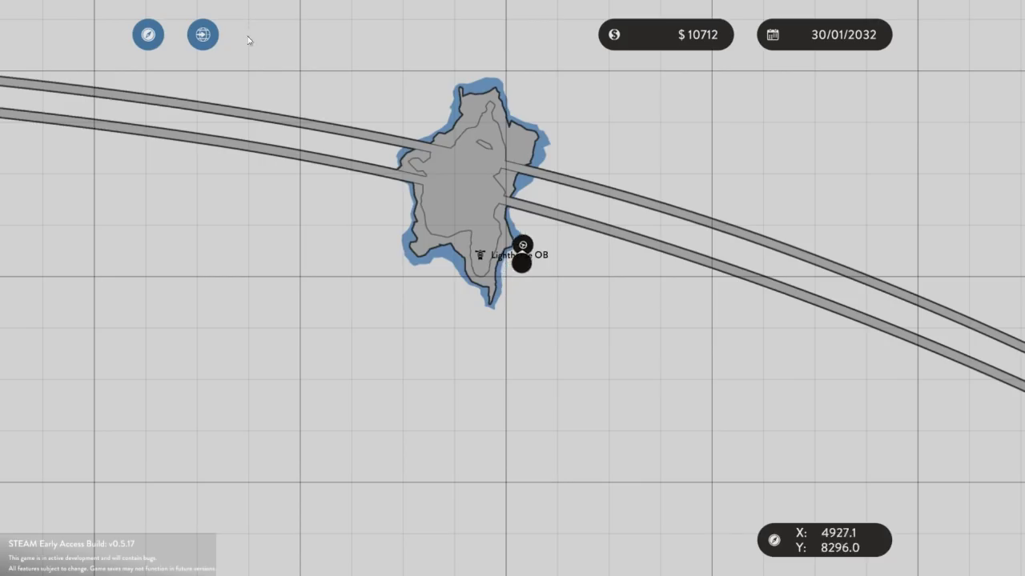
pyautogui.click(559, 150)
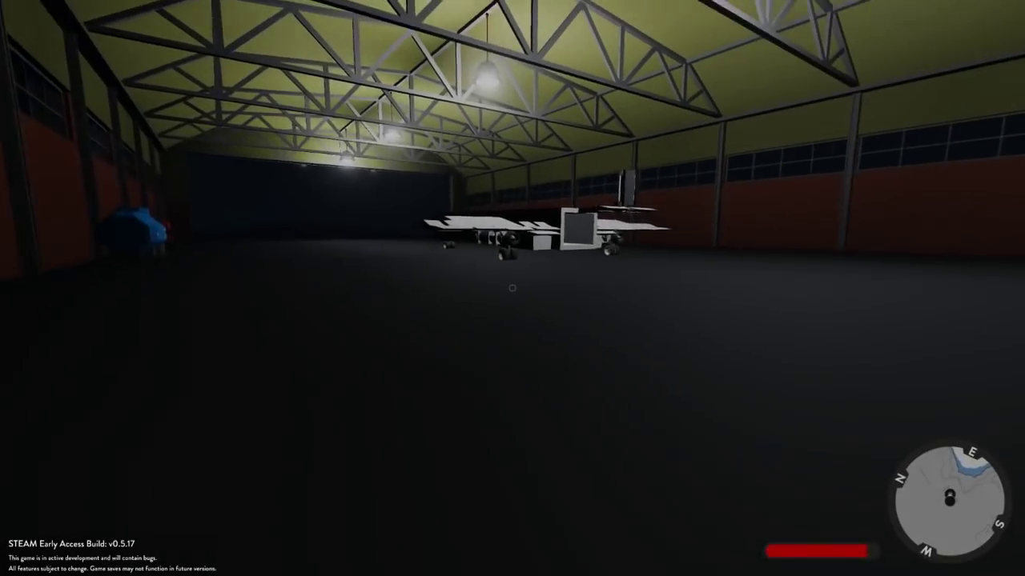
pyautogui.press('w')
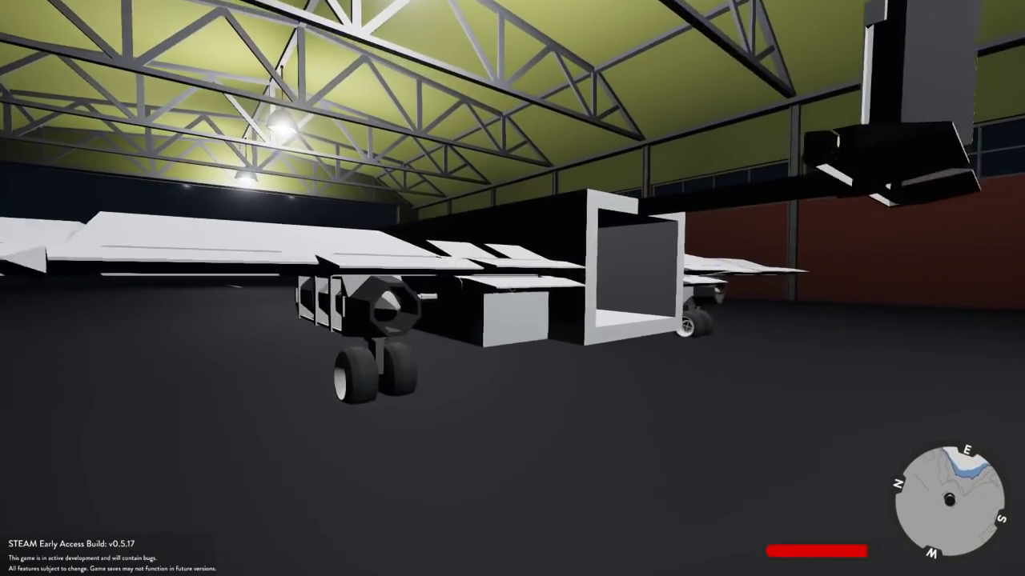
pyautogui.press('w')
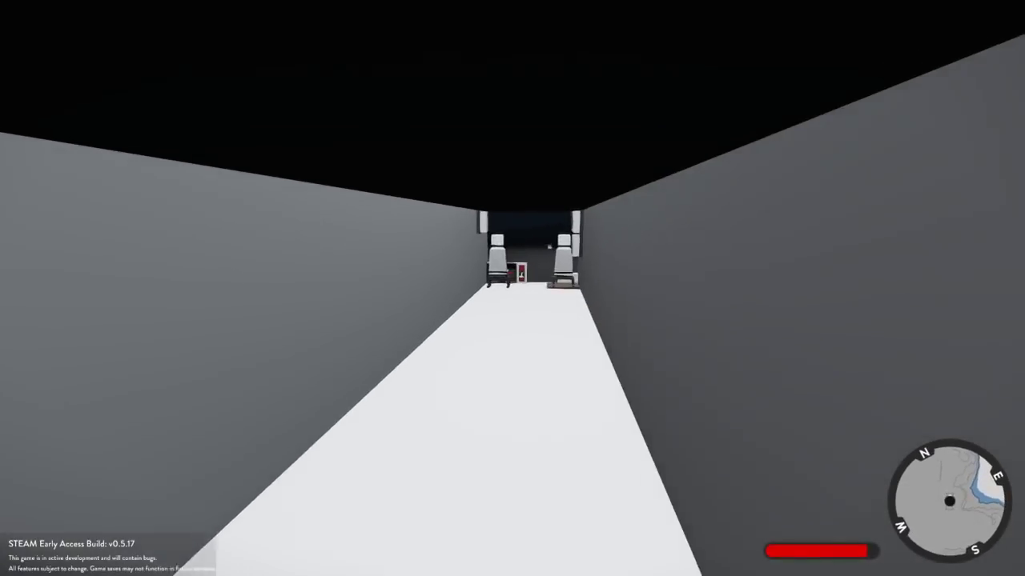
pyautogui.press('w')
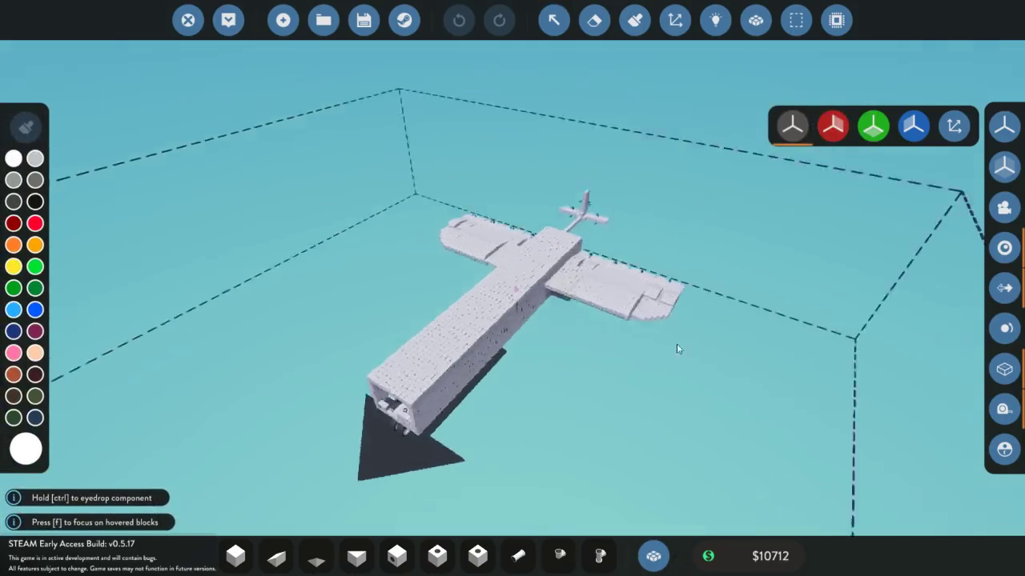
# - Search the component inventory for "num" and pick the Number Switch
pyautogui.press('w')
pyautogui.moveTo(676, 348); pyautogui.dragTo(674, 273)
pyautogui.press('Tab')
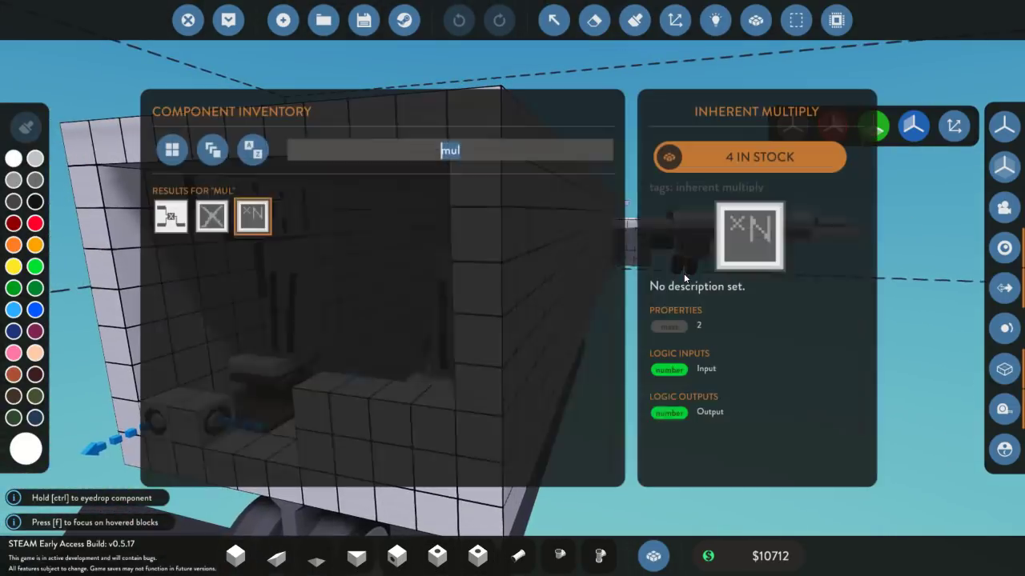
pyautogui.write('num')
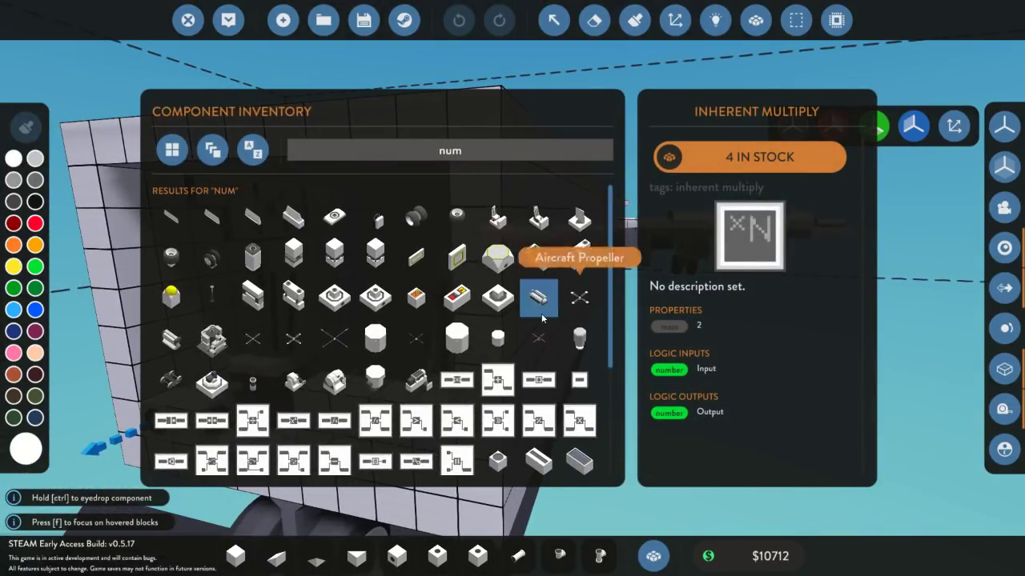
pyautogui.scroll(-4, 536, 336)
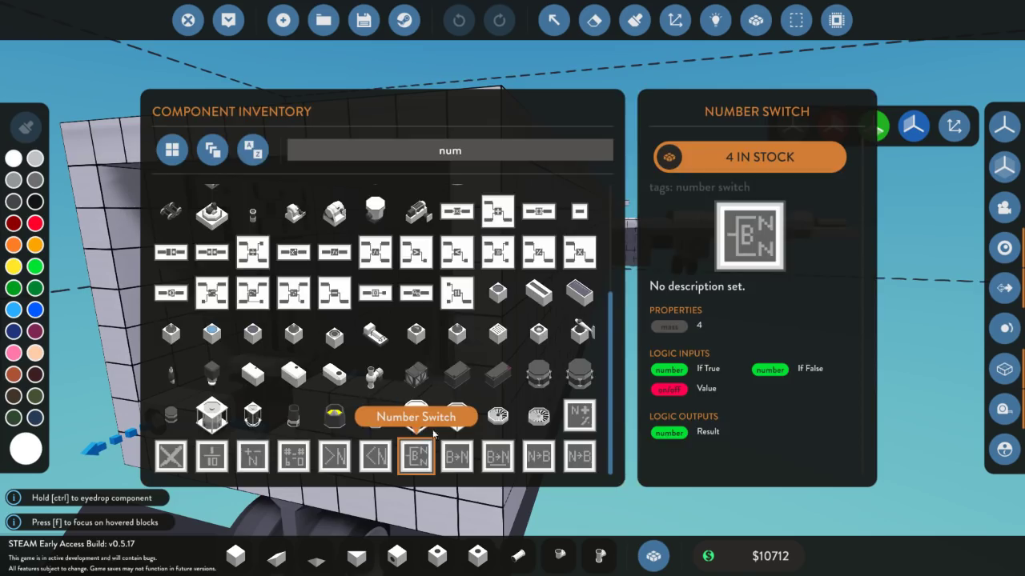
pyautogui.press('Tab')
# - Pick the B→N logic block instead and place it on the cabin wall beside the existing logic block above the seat
pyautogui.moveTo(388, 317); pyautogui.dragTo(412, 337)
pyautogui.press('Tab')
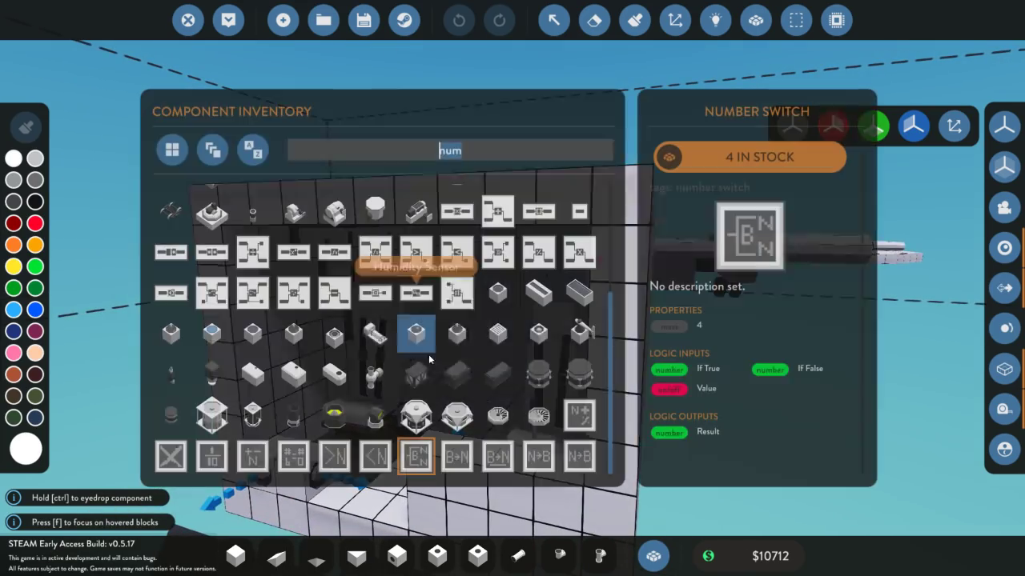
pyautogui.click(463, 457)
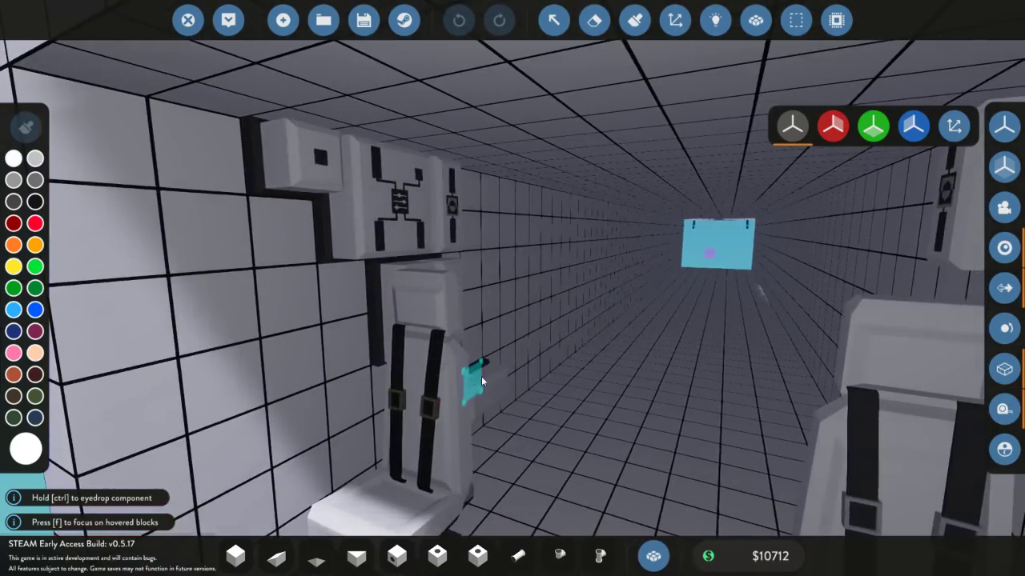
pyautogui.press('w')
pyautogui.press('s')
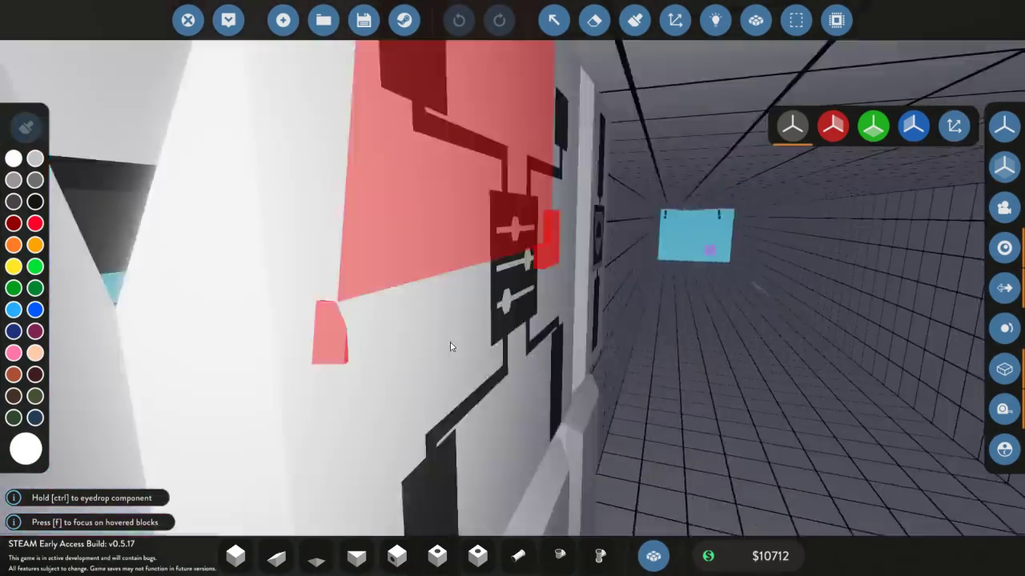
pyautogui.press('s')
pyautogui.press('a')
pyautogui.press('d')
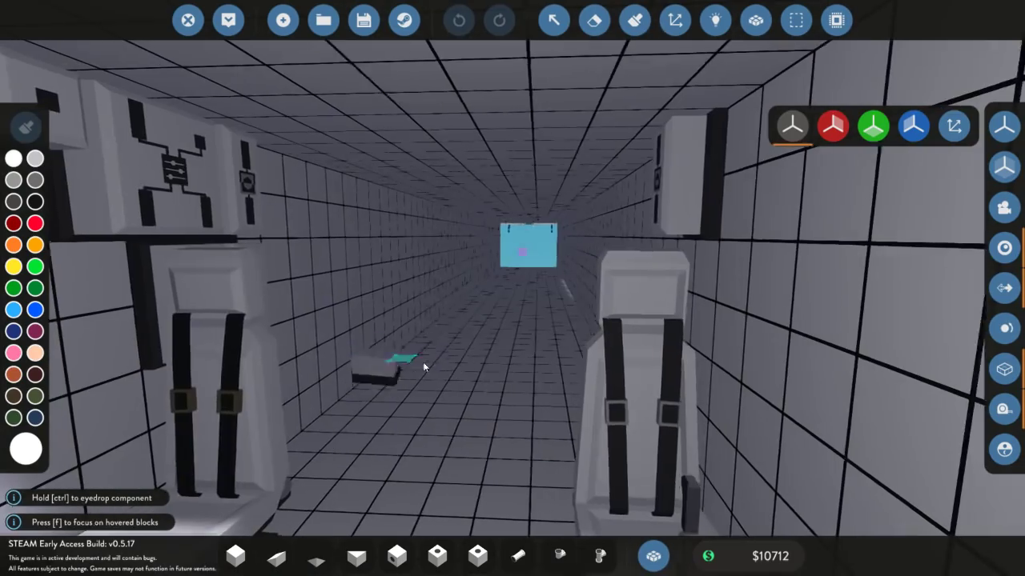
pyautogui.press('a')
pyautogui.press('w')
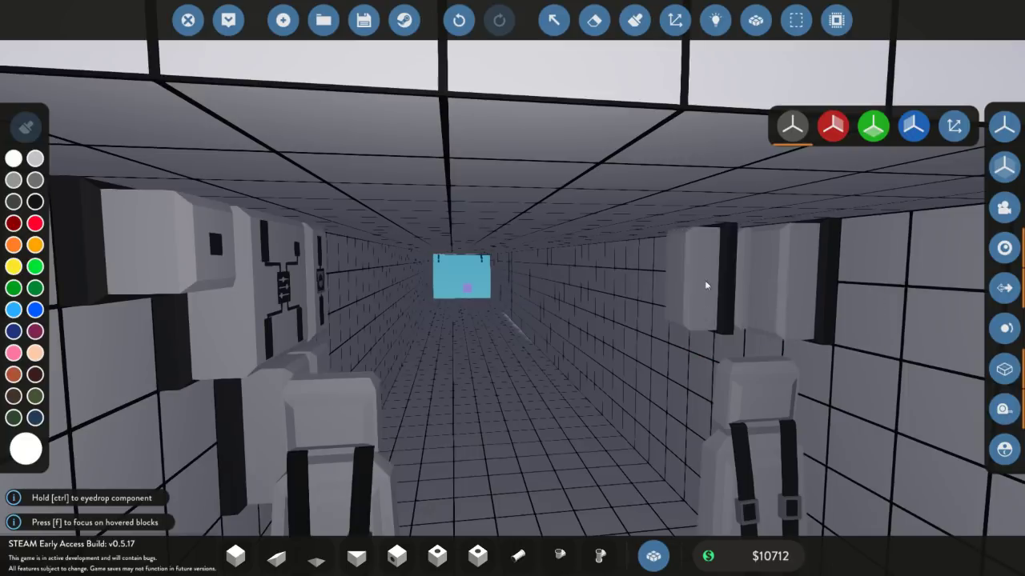
# - Review the Number Switch properties on the cabin wall above the seat and work on its logic connections for the air brakes
pyautogui.click(554, 20)
pyautogui.click(805, 253)
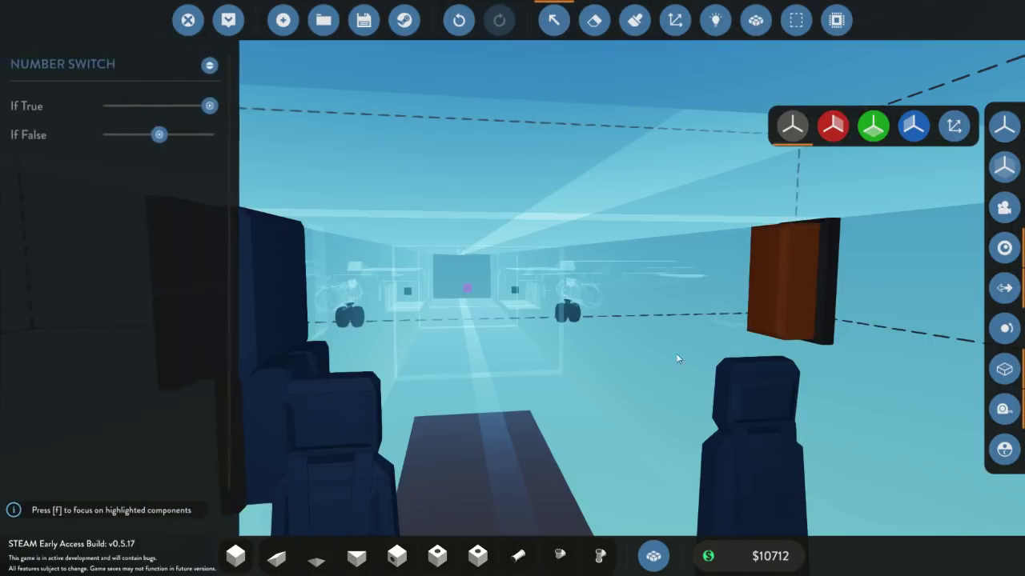
pyautogui.press('f')
pyautogui.moveTo(484, 165); pyautogui.dragTo(622, 121)
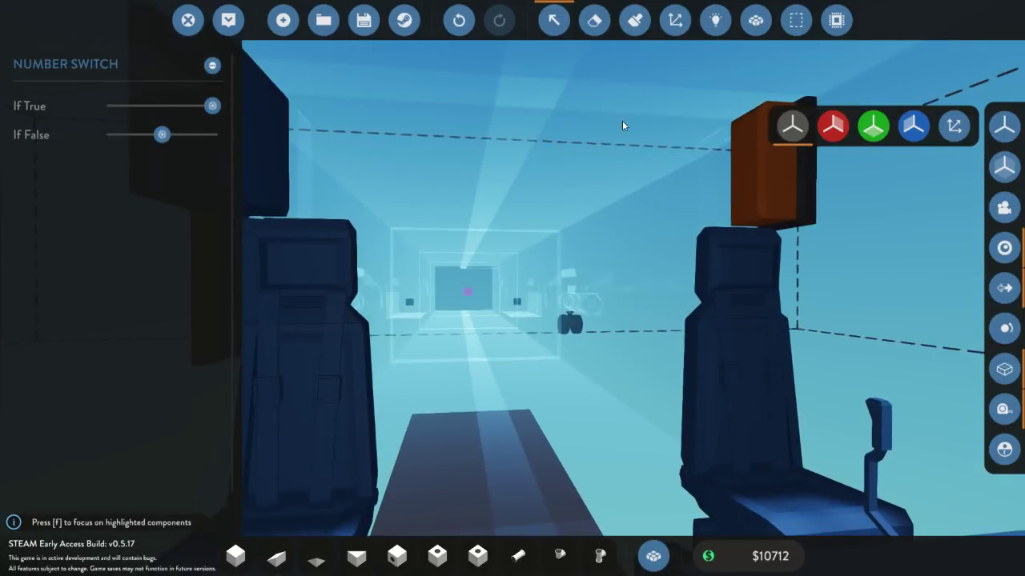
pyautogui.click(716, 20)
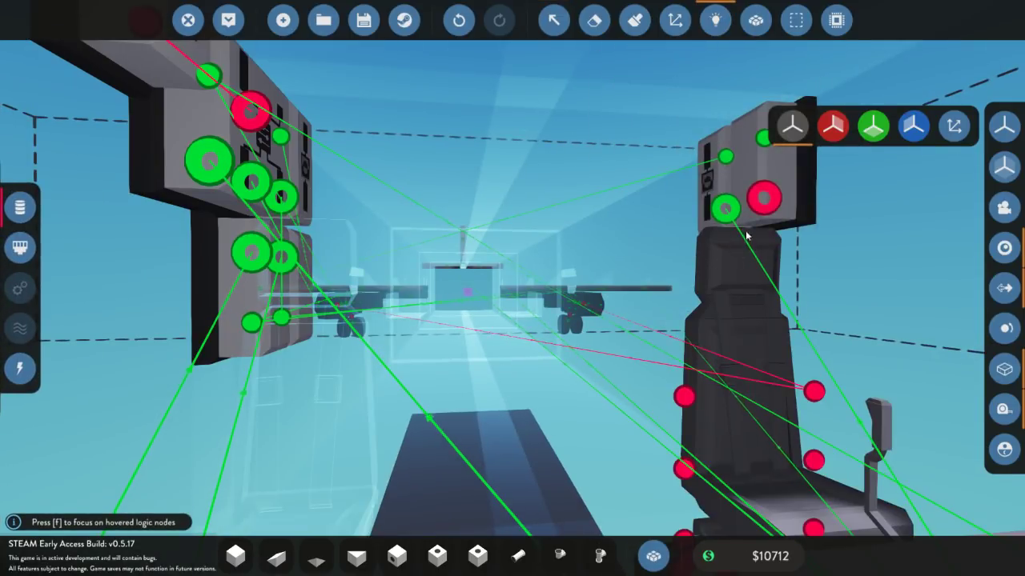
pyautogui.moveTo(759, 211); pyautogui.dragTo(633, 473)
pyautogui.moveTo(708, 174); pyautogui.dragTo(650, 279)
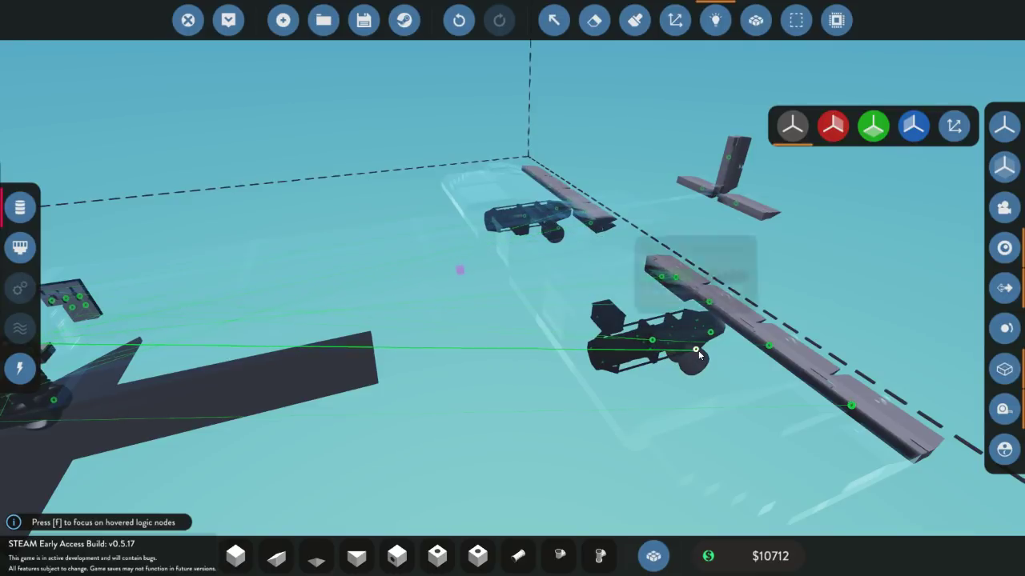
pyautogui.moveTo(336, 327); pyautogui.dragTo(396, 170)
# - Label Hotkey 6 of the pilot seat as BRAKES (AIR)
pyautogui.click(544, 33)
pyautogui.click(445, 348)
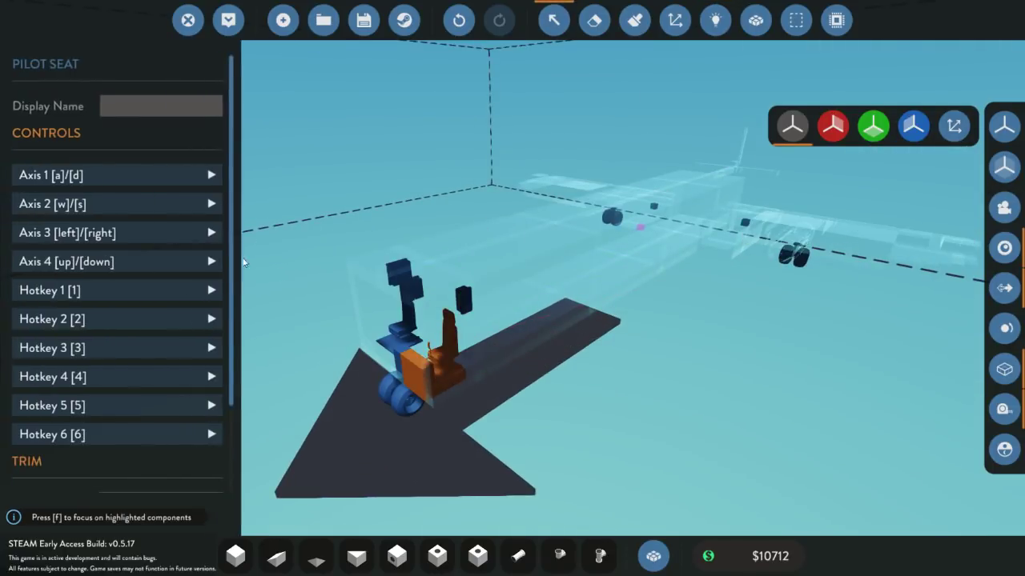
pyautogui.scroll(-3, 154, 303)
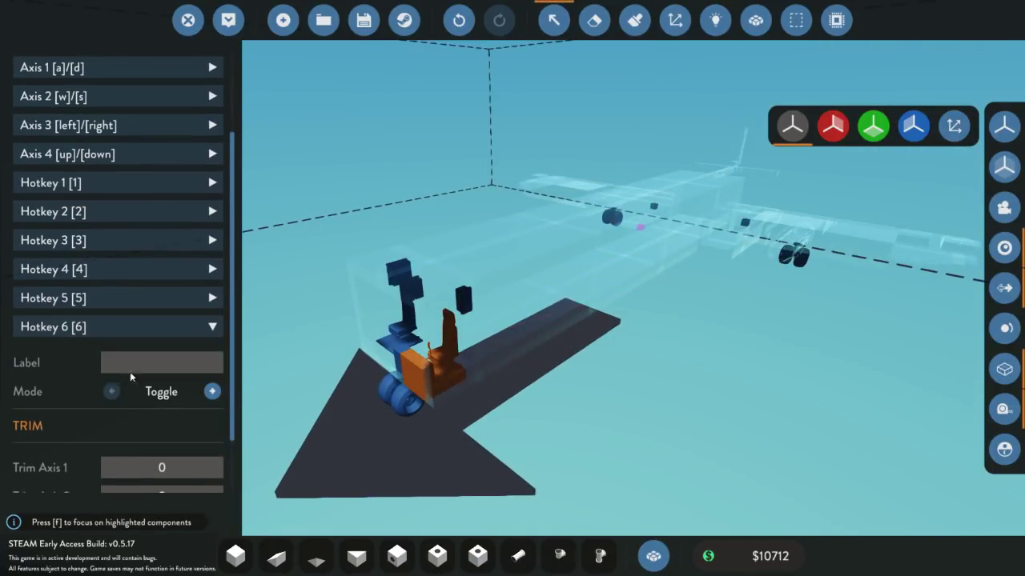
pyautogui.click(131, 368)
pyautogui.write('BRAKES')
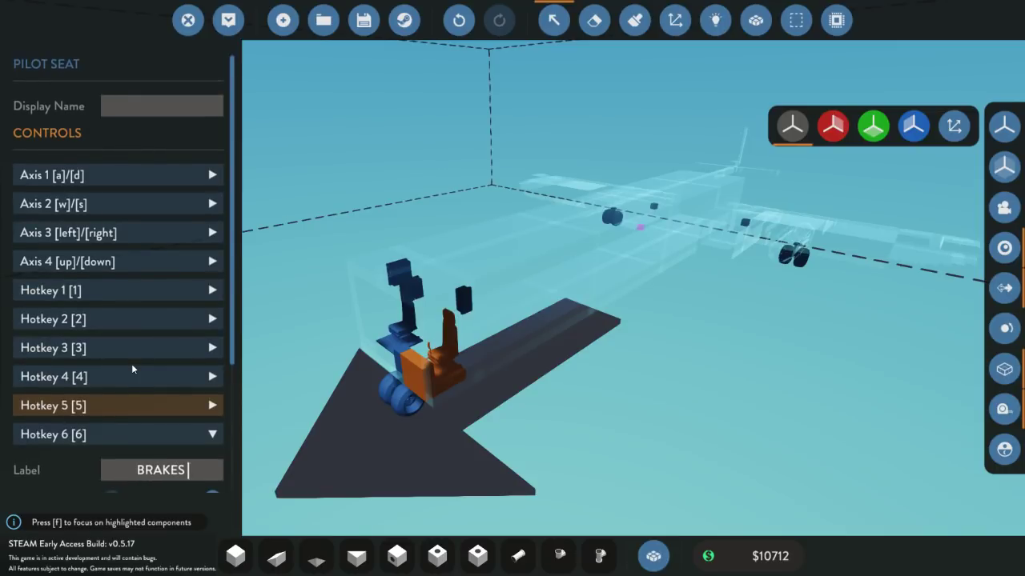
pyautogui.write(' (AIR)')
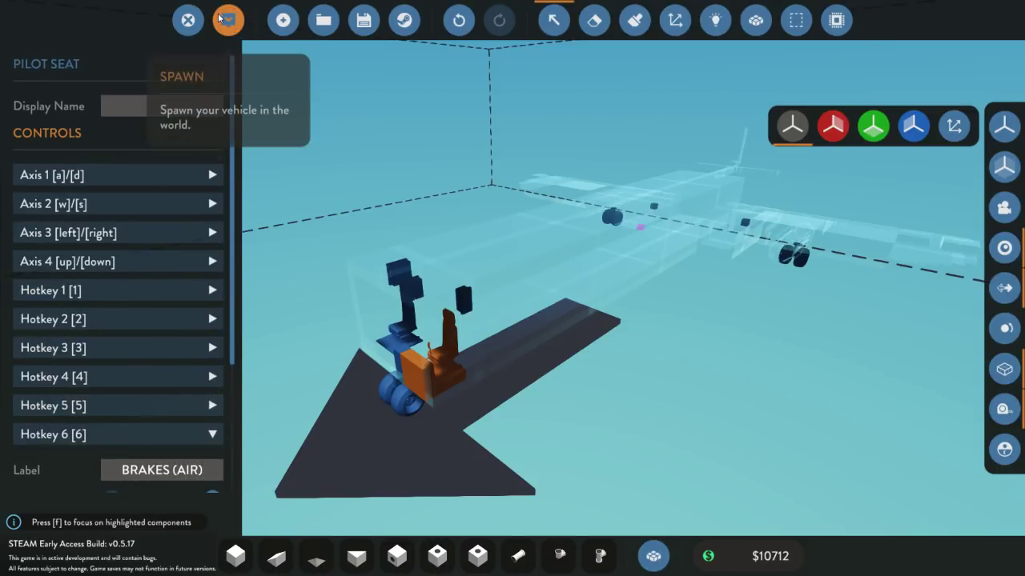
# - Spawn the aircraft in the hangar, walk through its fuselage and sit in the pilot seat
pyautogui.click(222, 18)
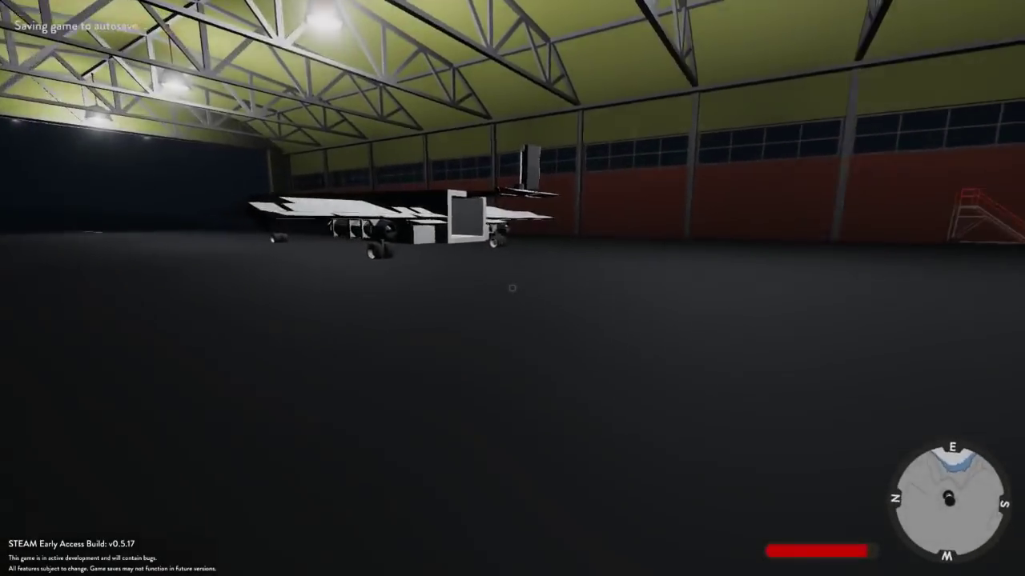
pyautogui.press('w')
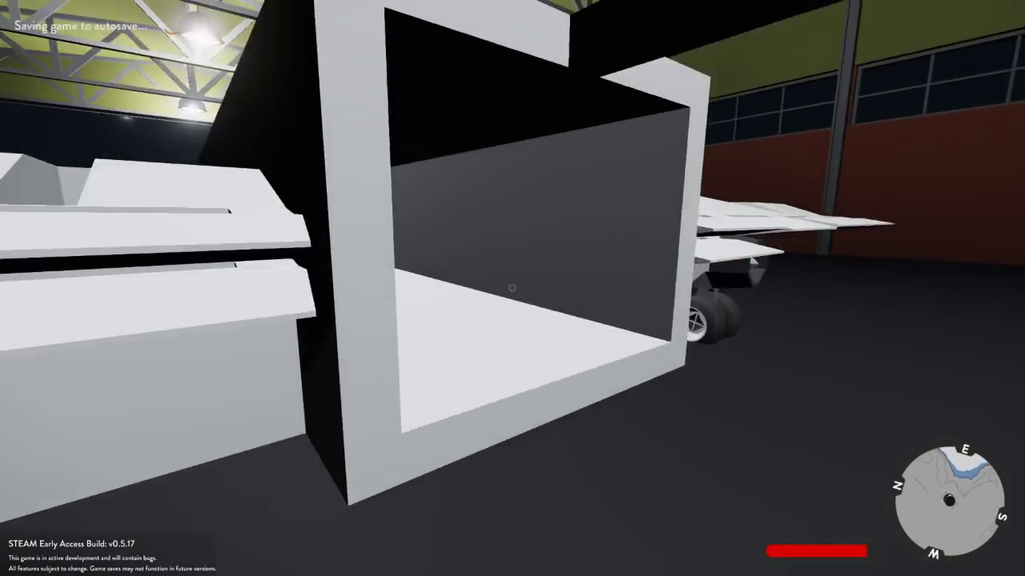
pyautogui.press('w')
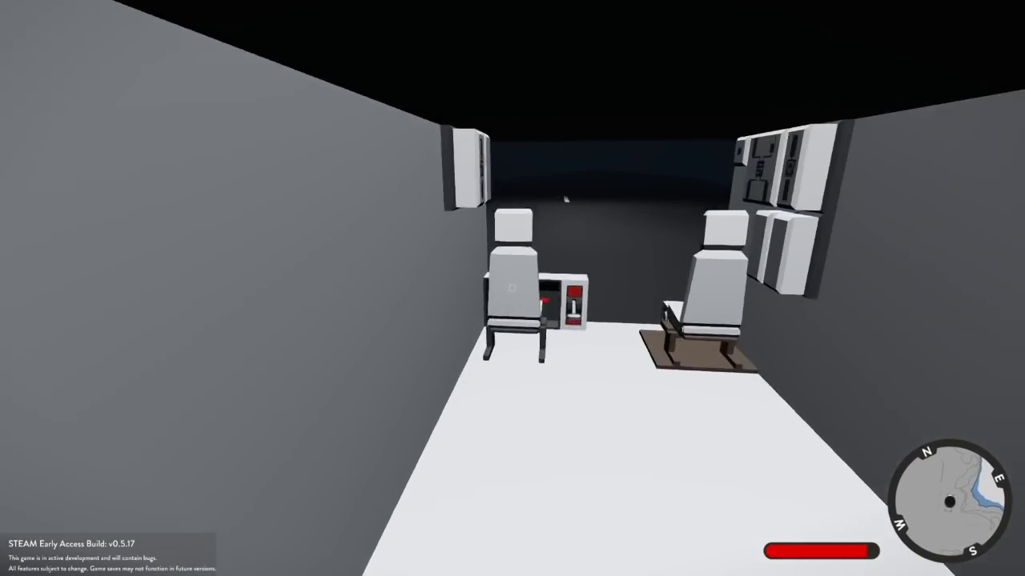
pyautogui.press('w')
pyautogui.press('f')
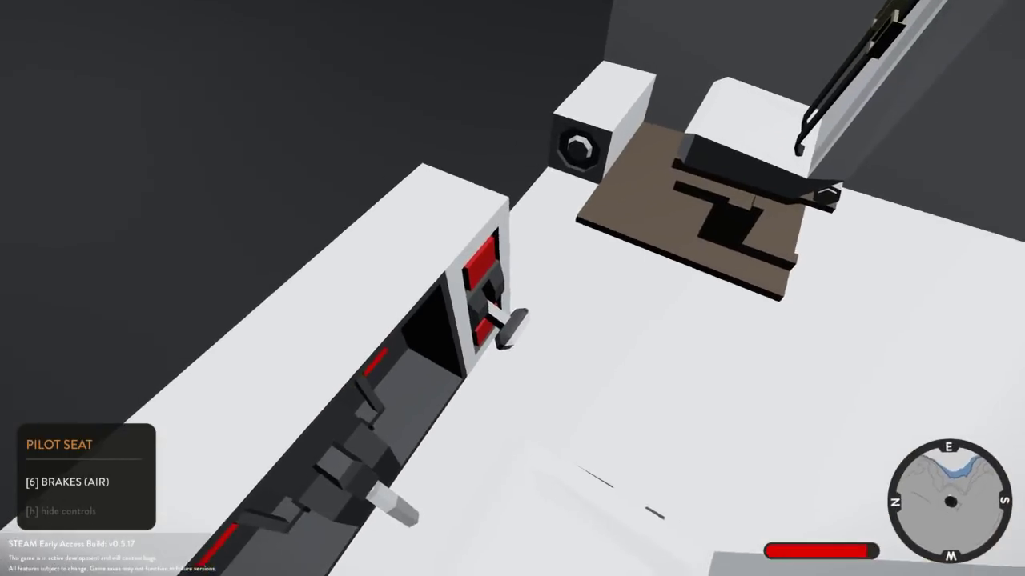
# - Test-fly the aircraft in the external view, lower the throttle and operate the air brakes with hotkey 6
pyautogui.press('Tab')
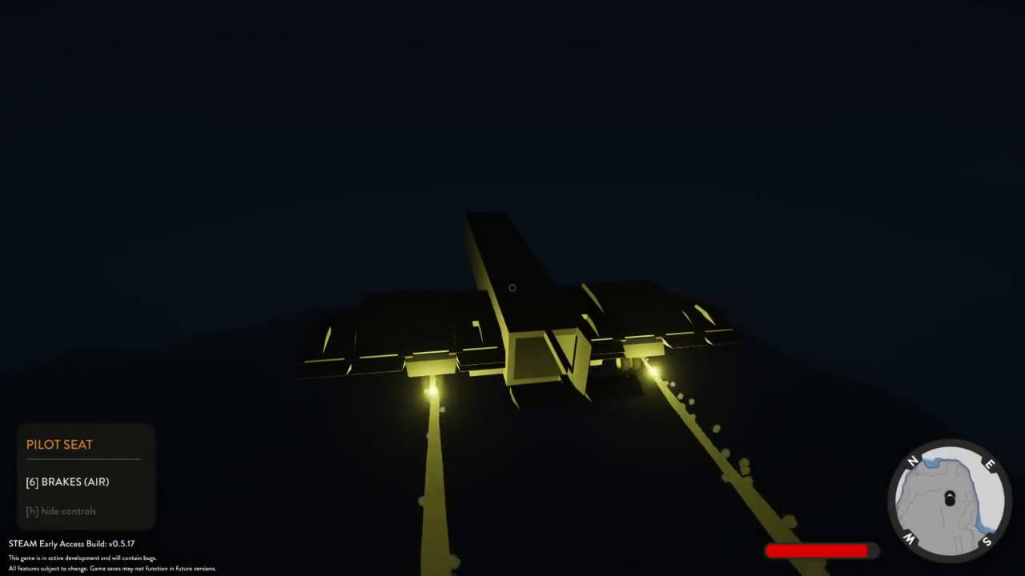
pyautogui.press('alt')
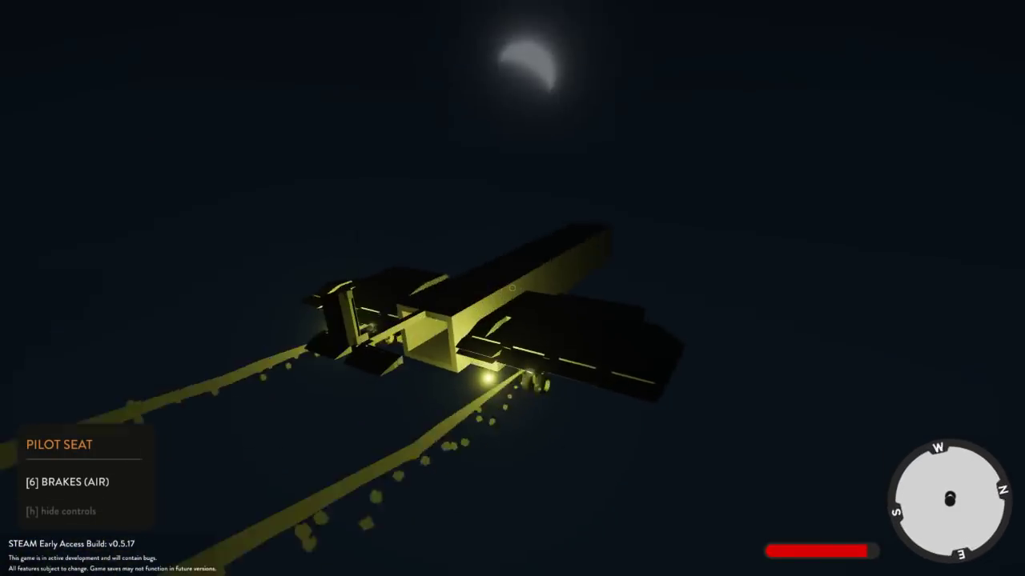
pyautogui.press('Tab')
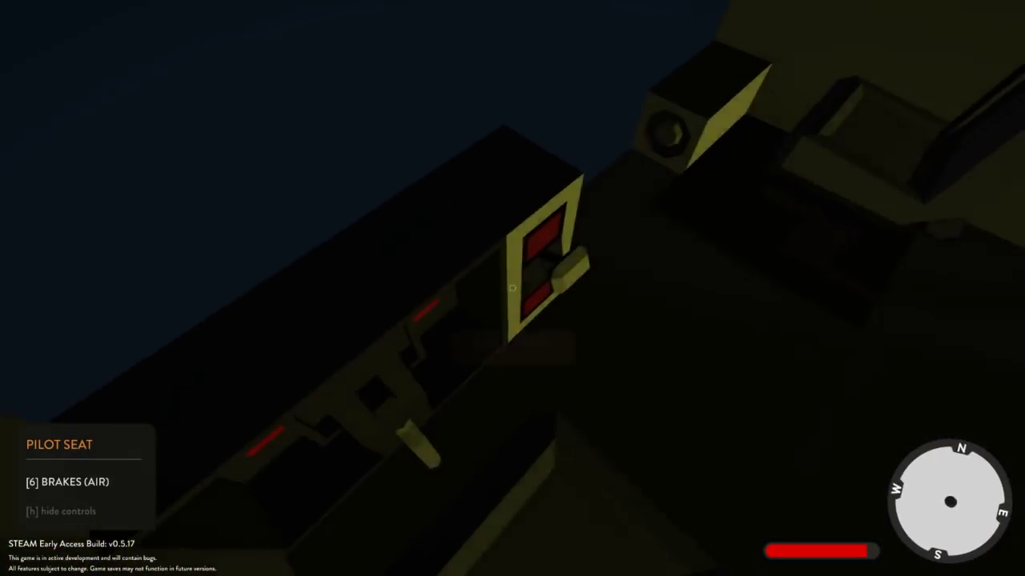
pyautogui.press('q')
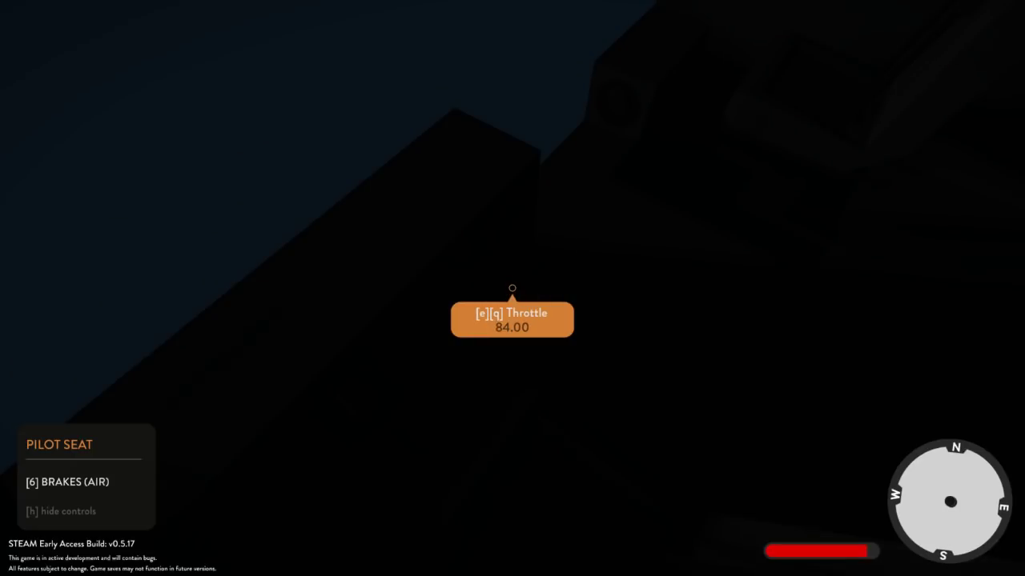
pyautogui.scroll(-5, 512, 289)
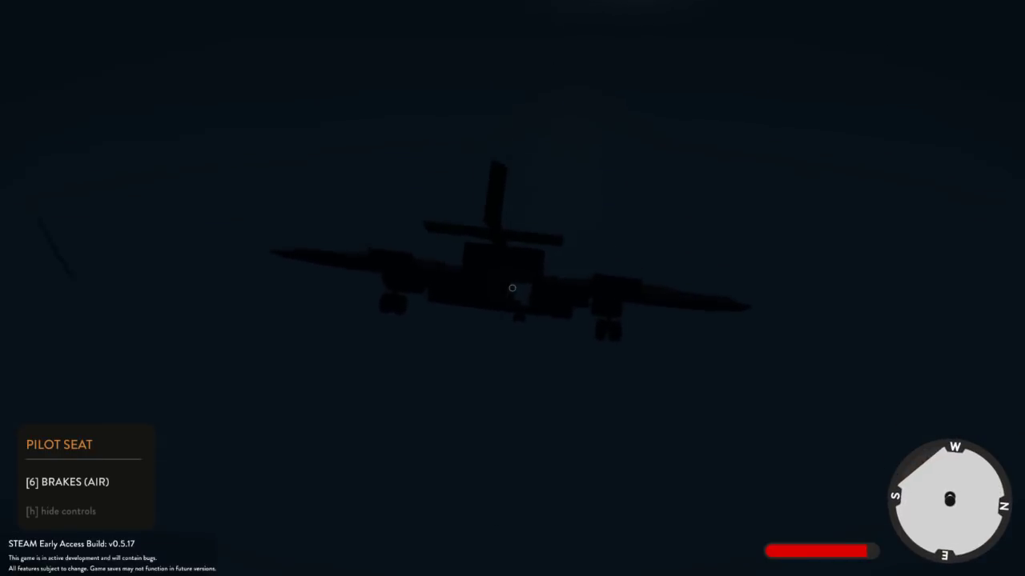
pyautogui.press('6')
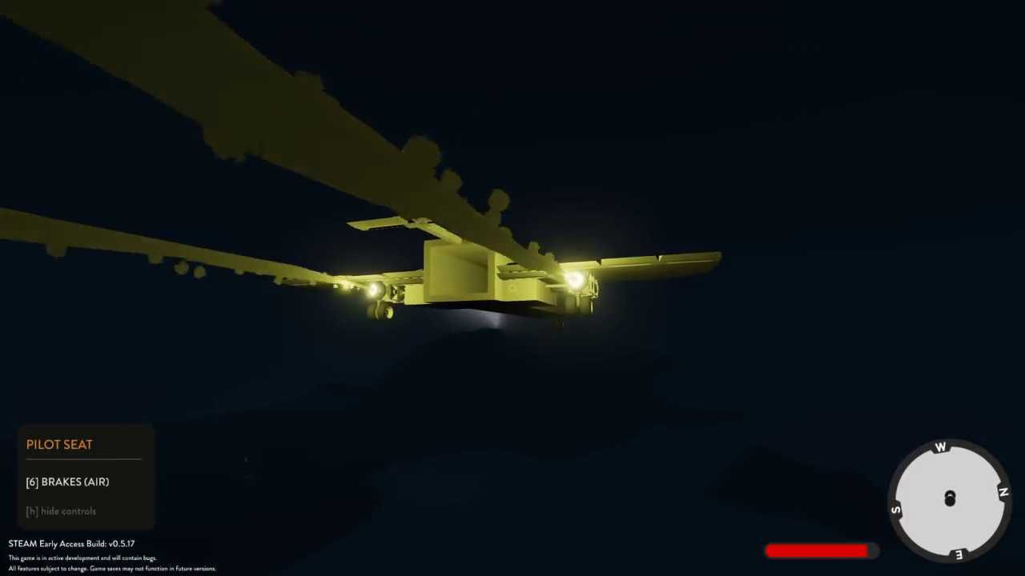
pyautogui.press('Tab')
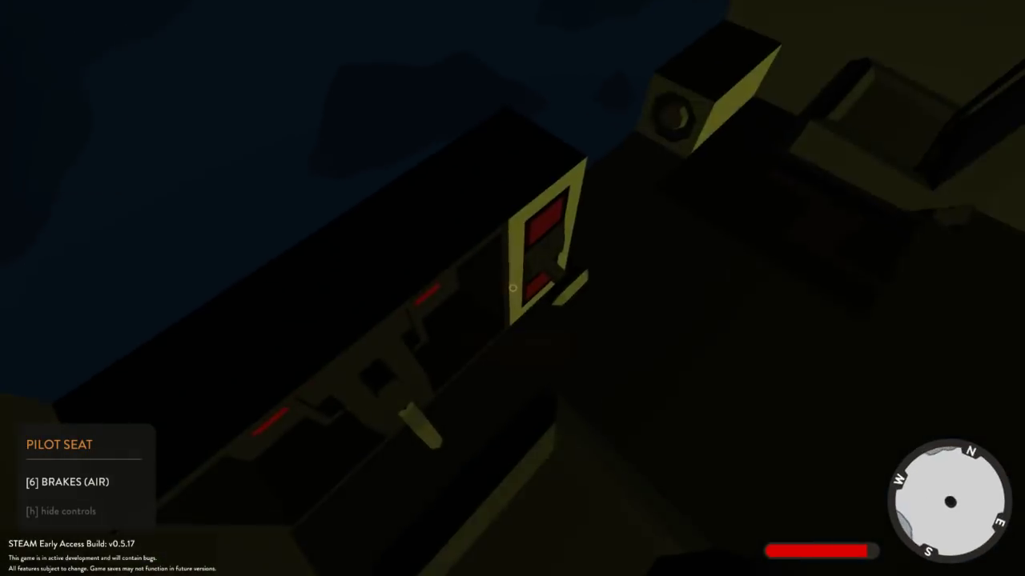
# - Leave the pilot seat on the water and return to the hangar from the map
pyautogui.press('v')
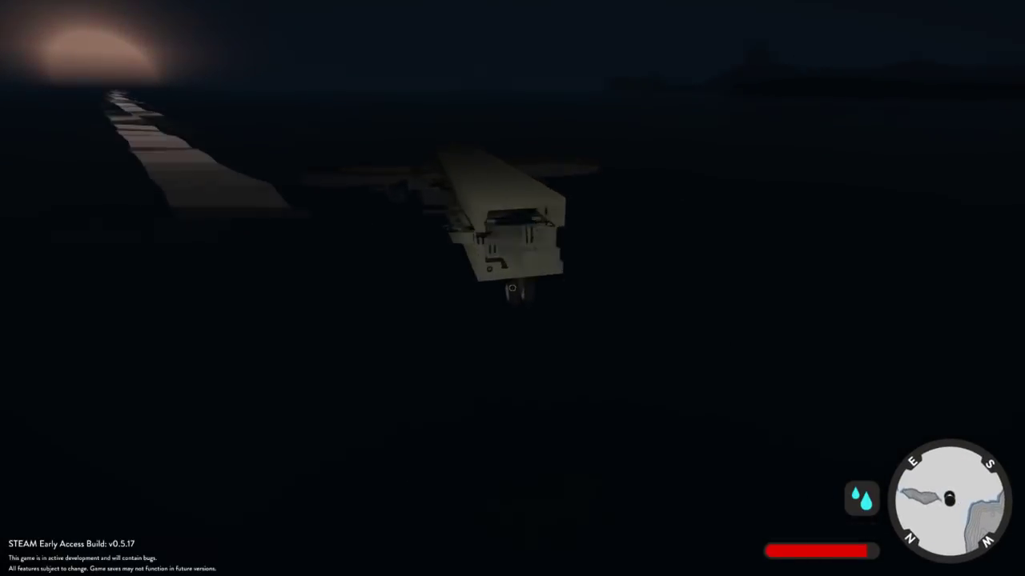
pyautogui.press('w')
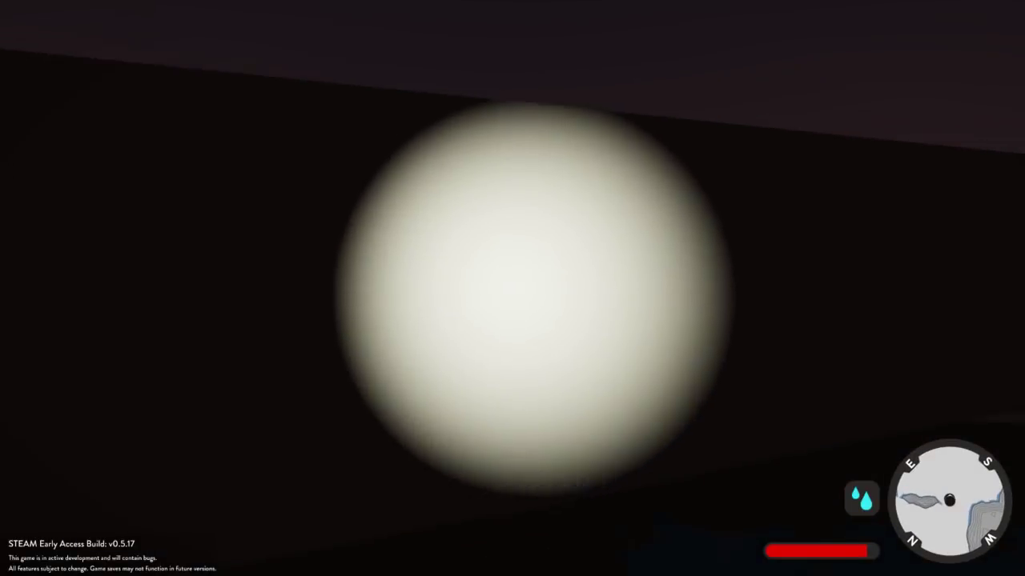
pyautogui.press('m')
pyautogui.click(517, 290)
pyautogui.click(551, 366)
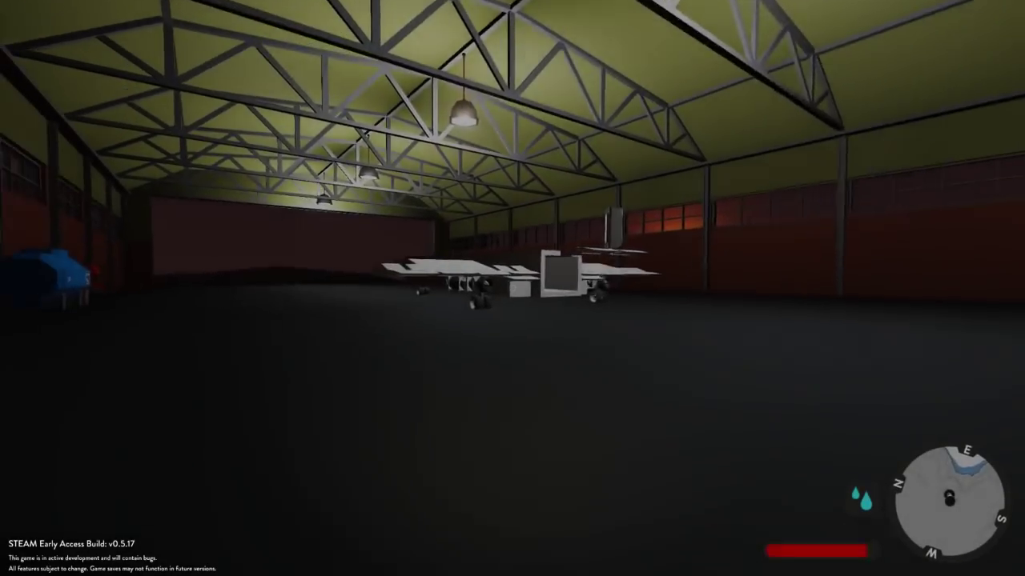
# - Walk around the aircraft's nose, inspect the open cockpit and return the aircraft to the workbench editor
pyautogui.press('w')
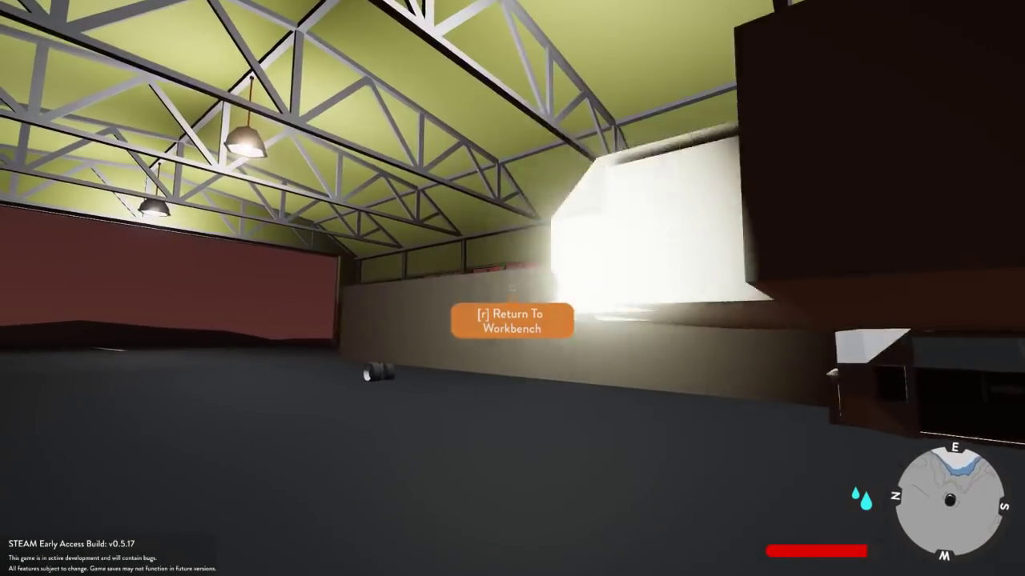
pyautogui.press('w')
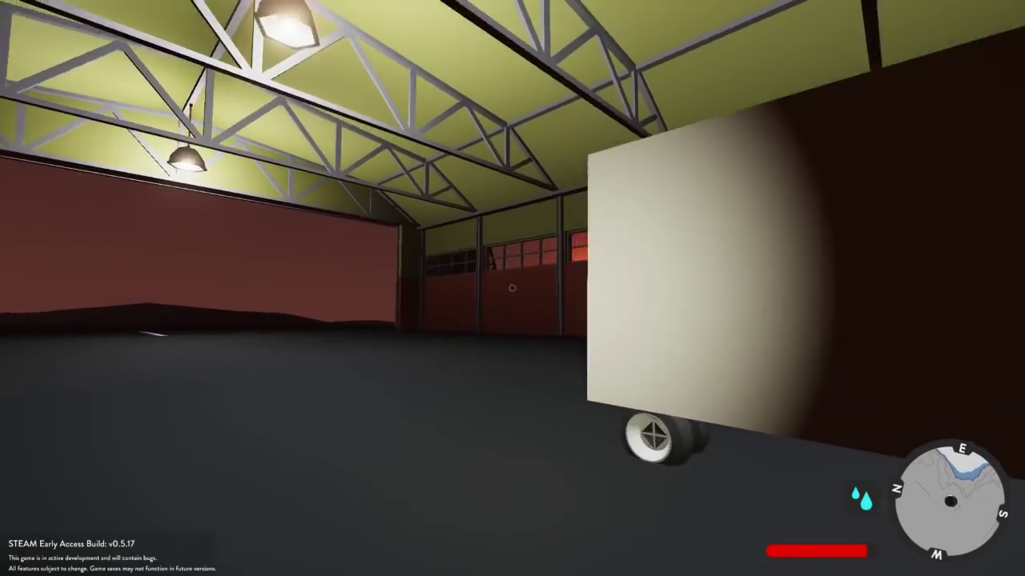
pyautogui.press('w')
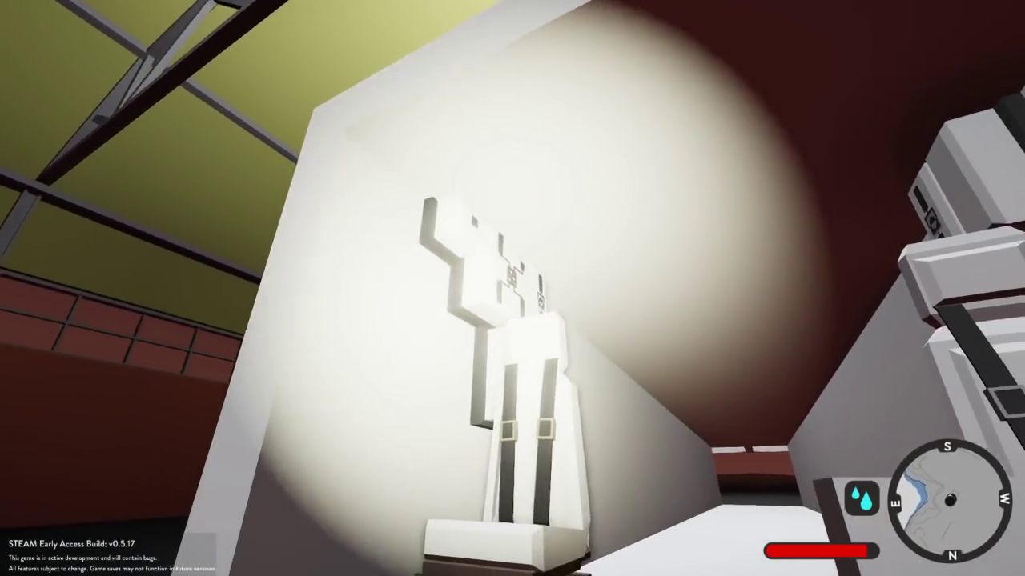
pyautogui.press('s')
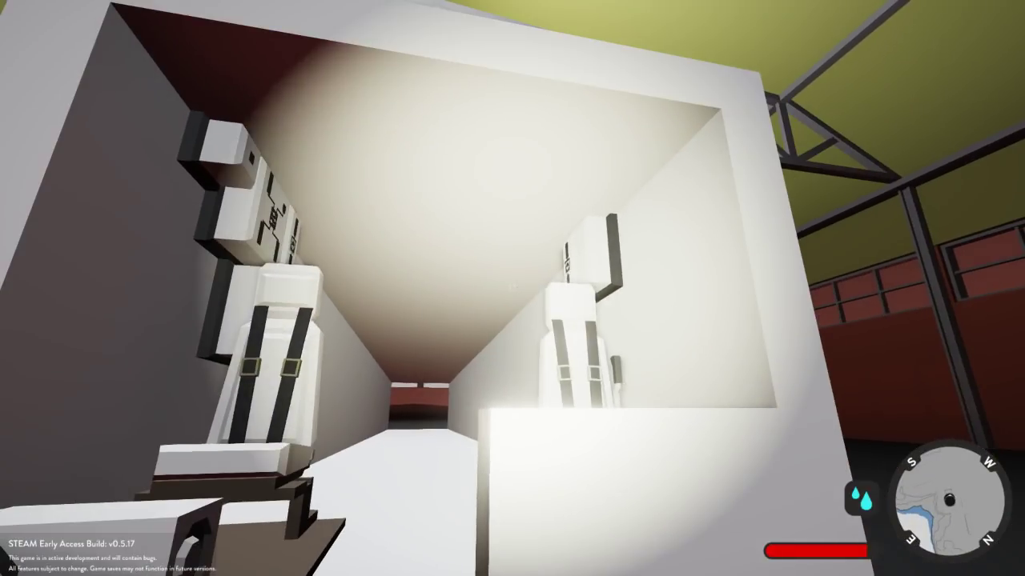
pyautogui.press('s')
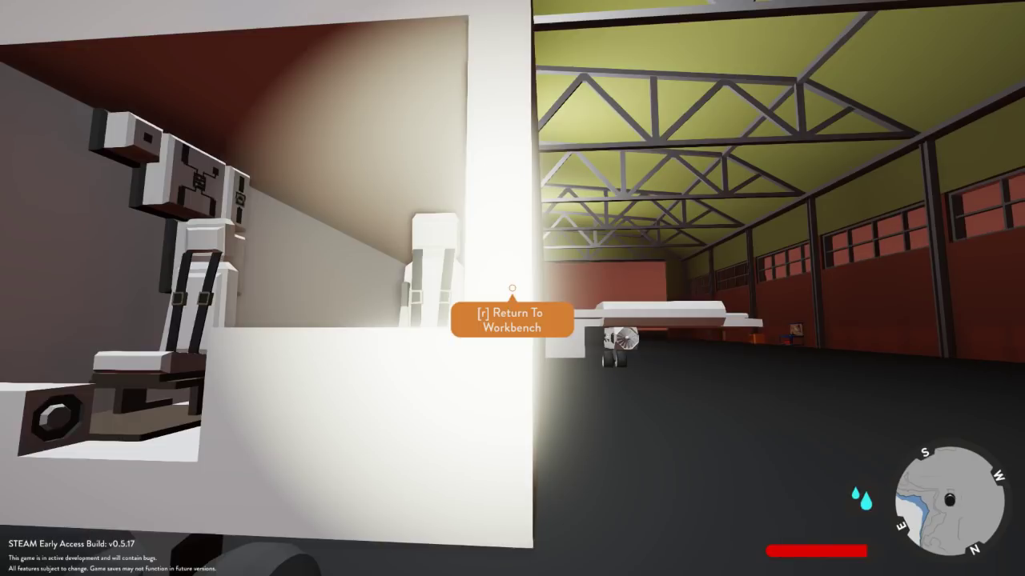
pyautogui.press('r')
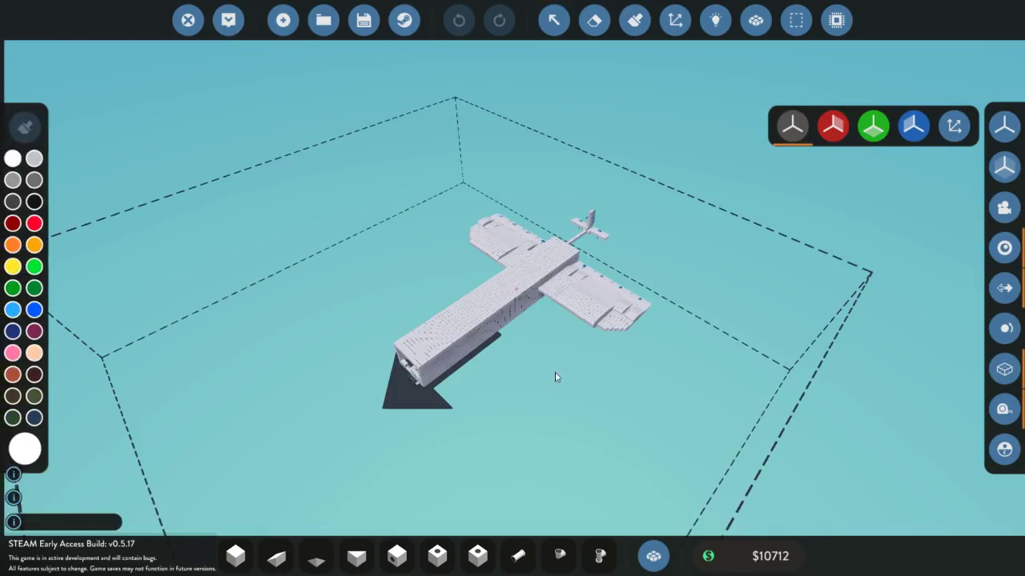
# - Examine the aircraft's fuselage, wing, tail and landing gear from several sides
pyautogui.moveTo(556, 373); pyautogui.dragTo(475, 297)
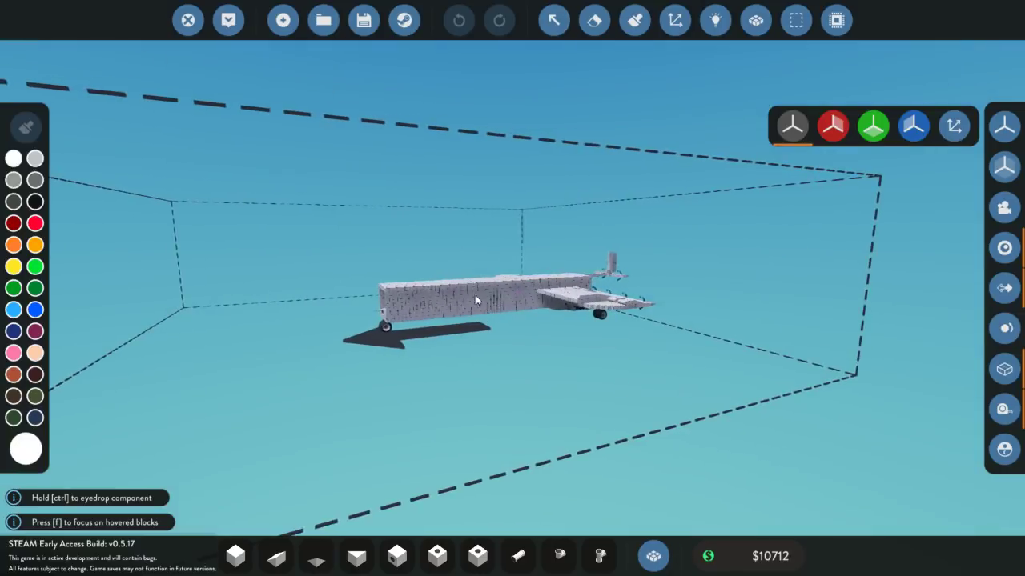
pyautogui.moveTo(594, 349); pyautogui.dragTo(515, 344)
pyautogui.scroll(5, 561, 349)
pyautogui.moveTo(608, 354); pyautogui.dragTo(822, 330)
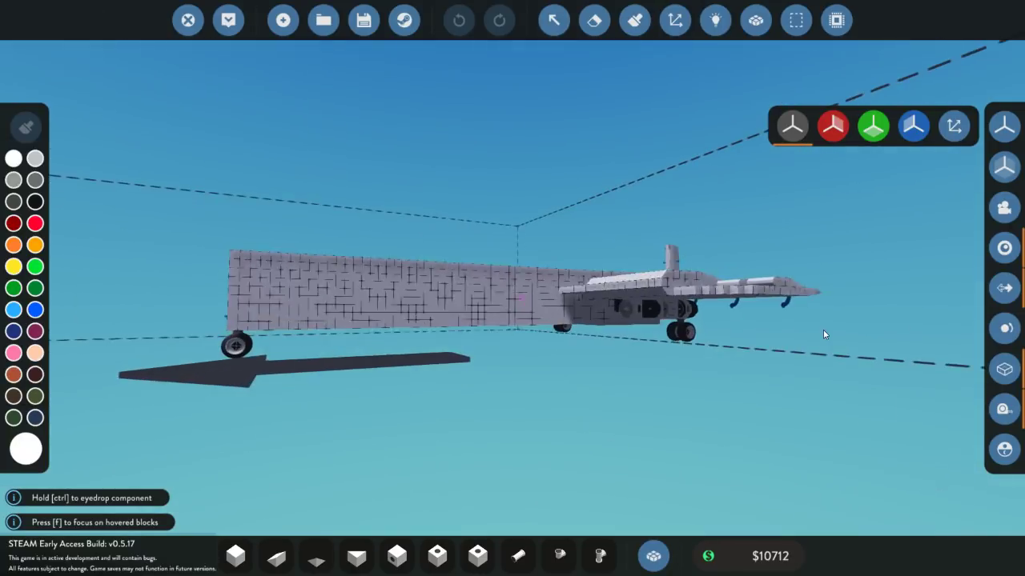
pyautogui.moveTo(731, 411); pyautogui.dragTo(697, 432)
pyautogui.moveTo(611, 494); pyautogui.dragTo(593, 407)
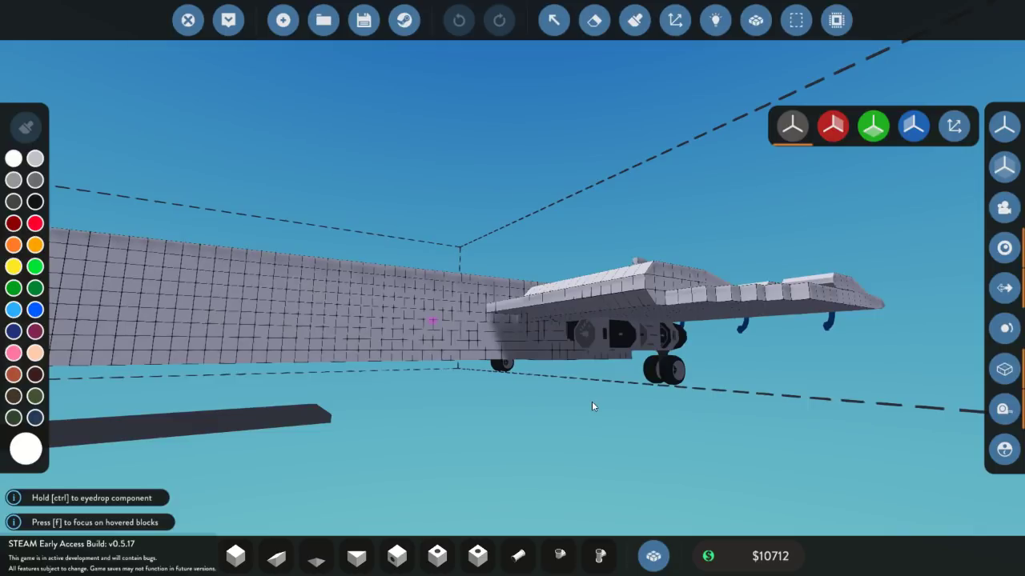
pyautogui.moveTo(592, 407); pyautogui.dragTo(453, 440)
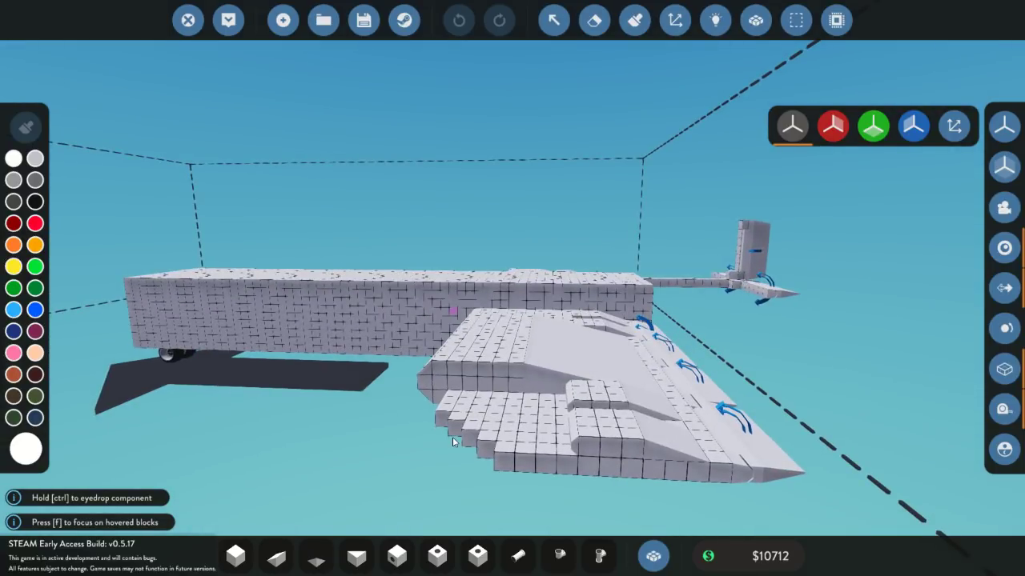